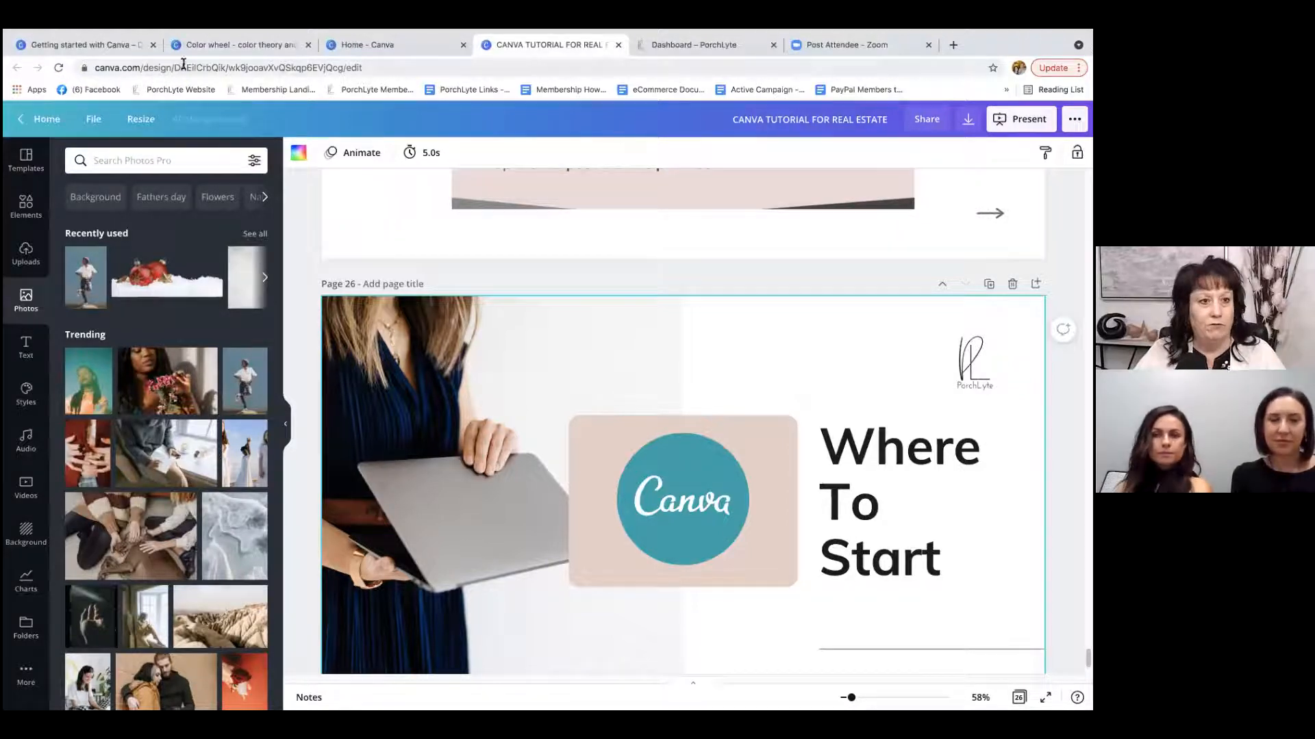
Switch to the Canva Design School getting-started page and watch the "Start designing" video.
{"action": "left_click", "coordinate": [110, 45]}
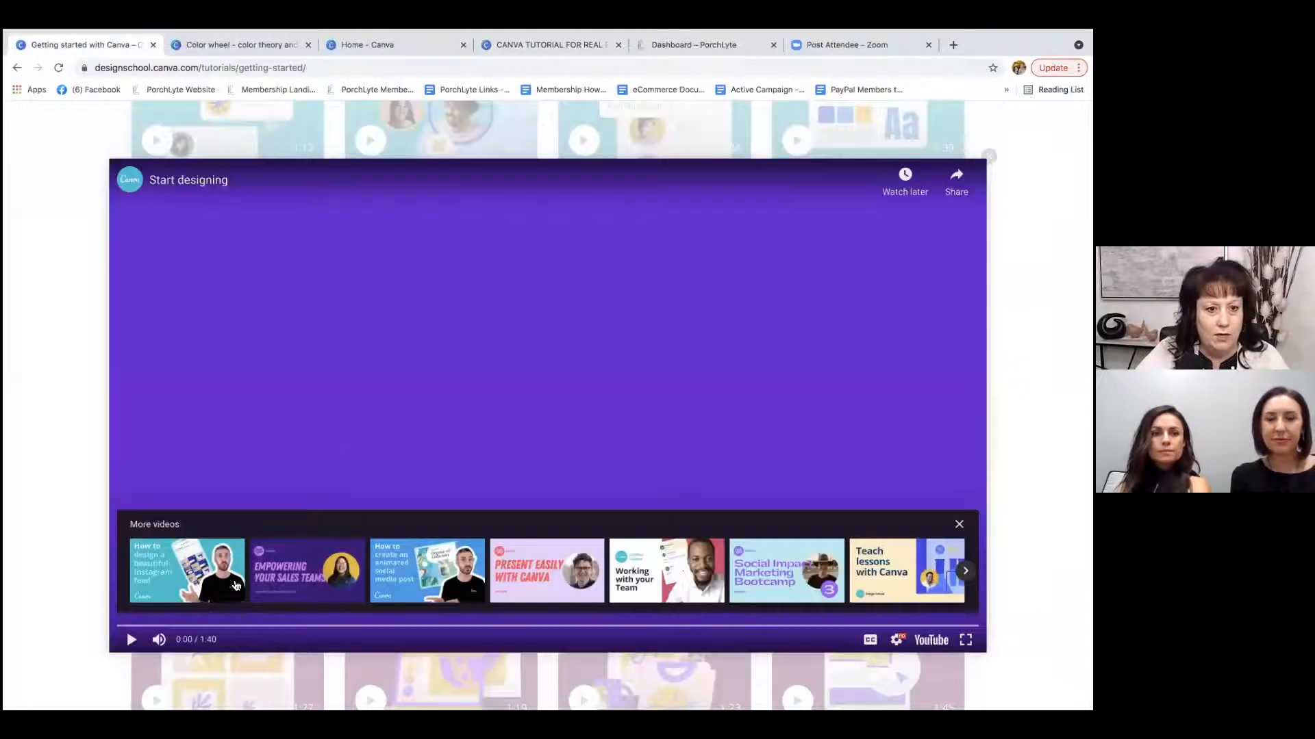
{"action": "left_click", "coordinate": [131, 641]}
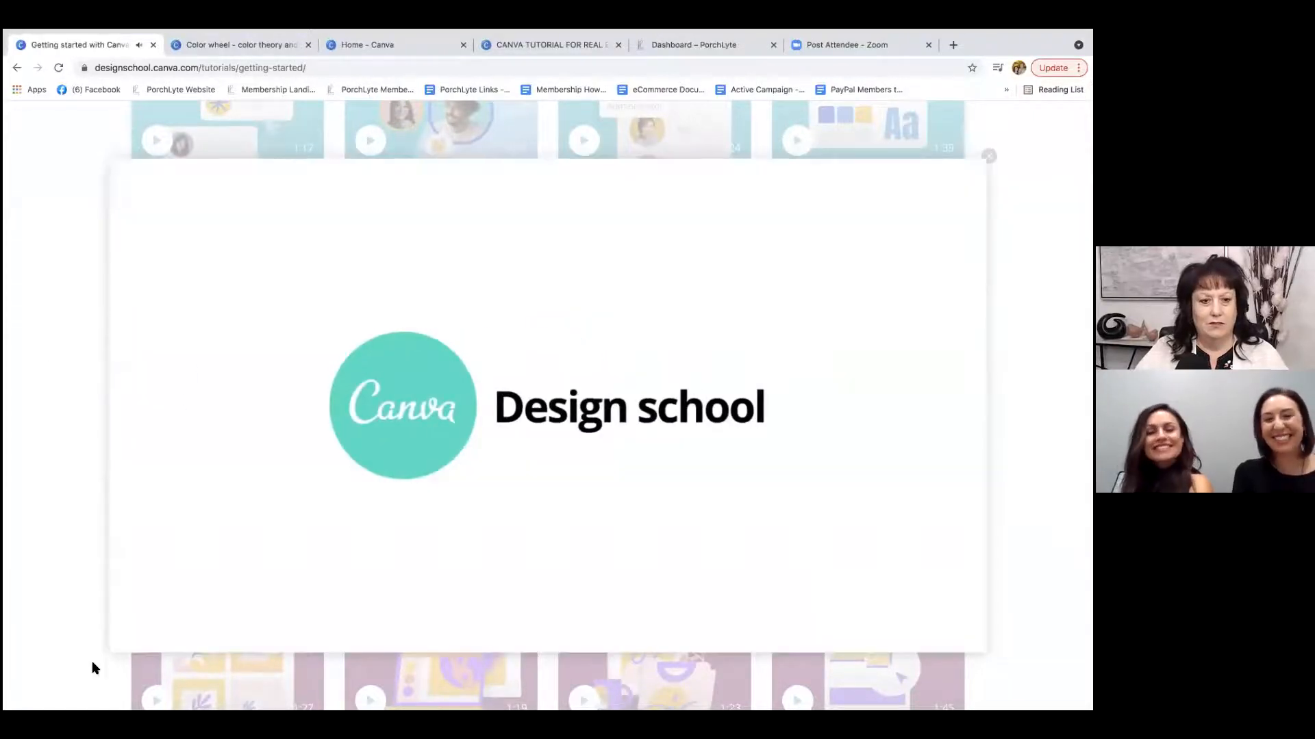
{"action": "left_click", "coordinate": [132, 639]}
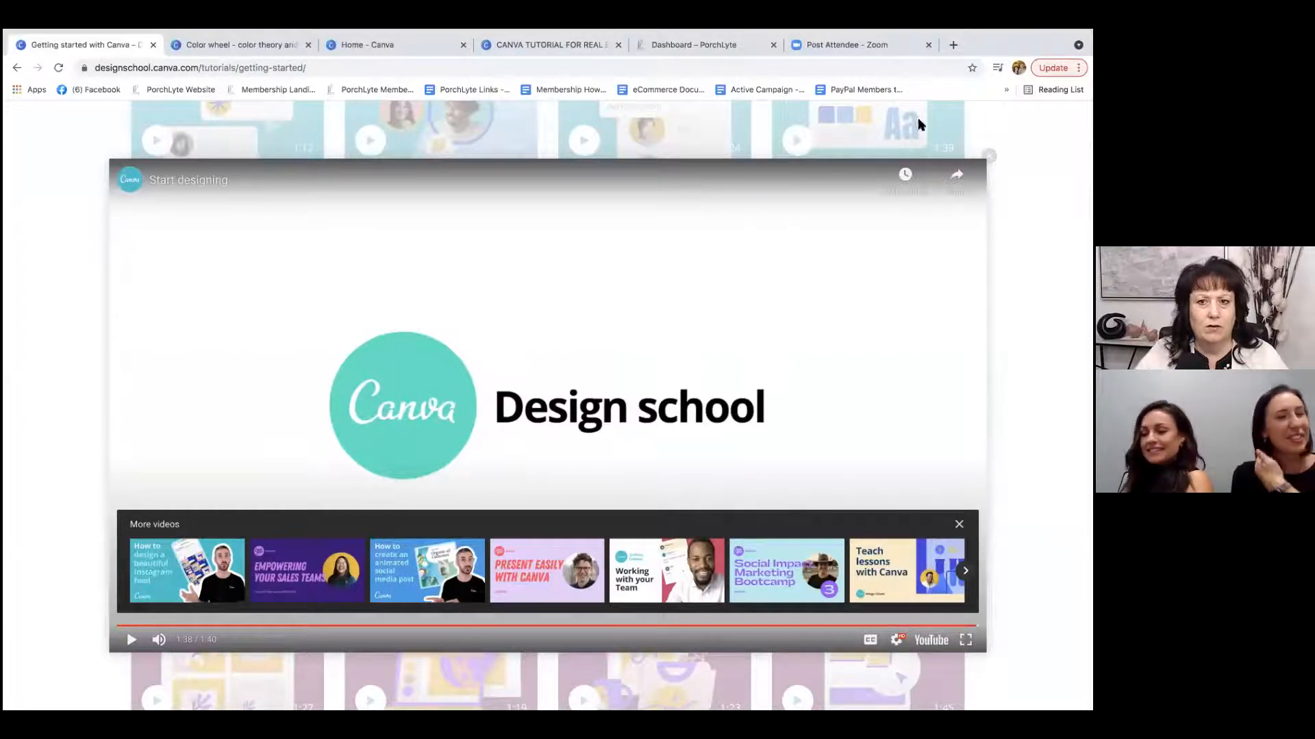
Return to the Canva home page and create a blank Instagram Post design.
{"action": "left_click", "coordinate": [382, 46]}
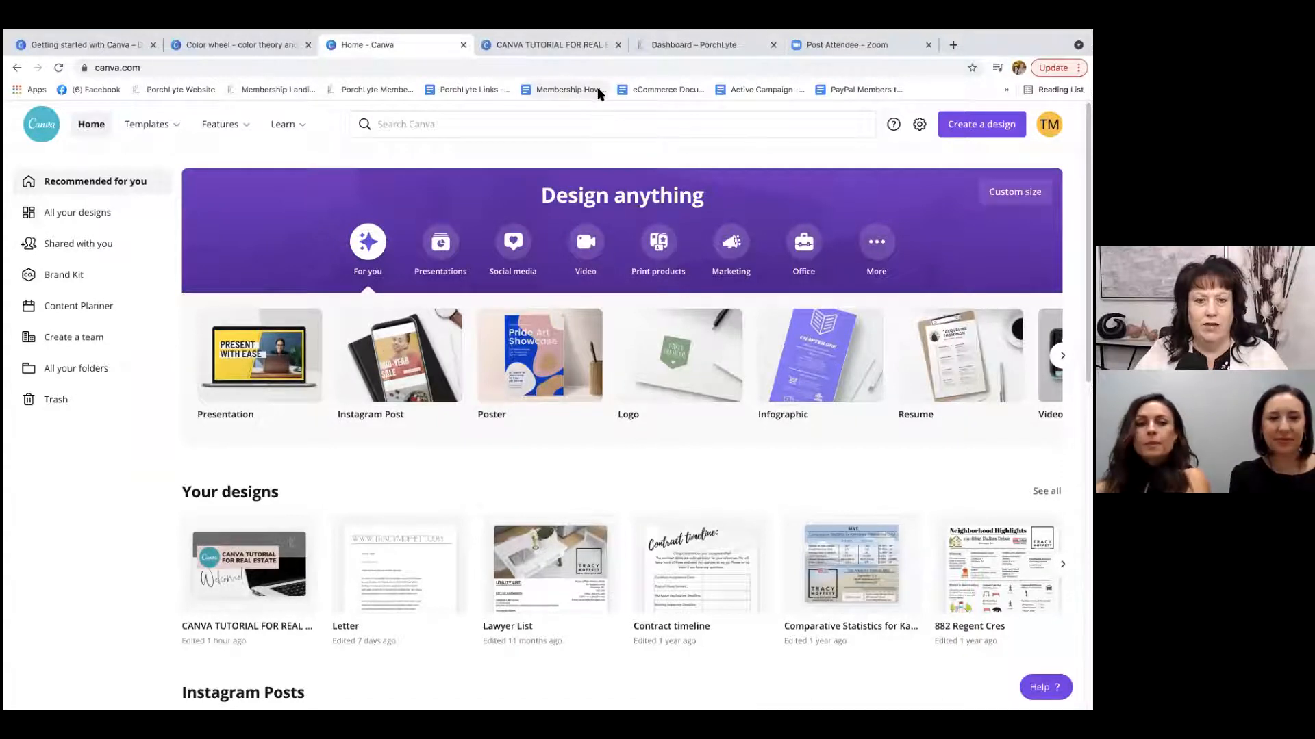
{"action": "mouse_move", "coordinate": [517, 31]}
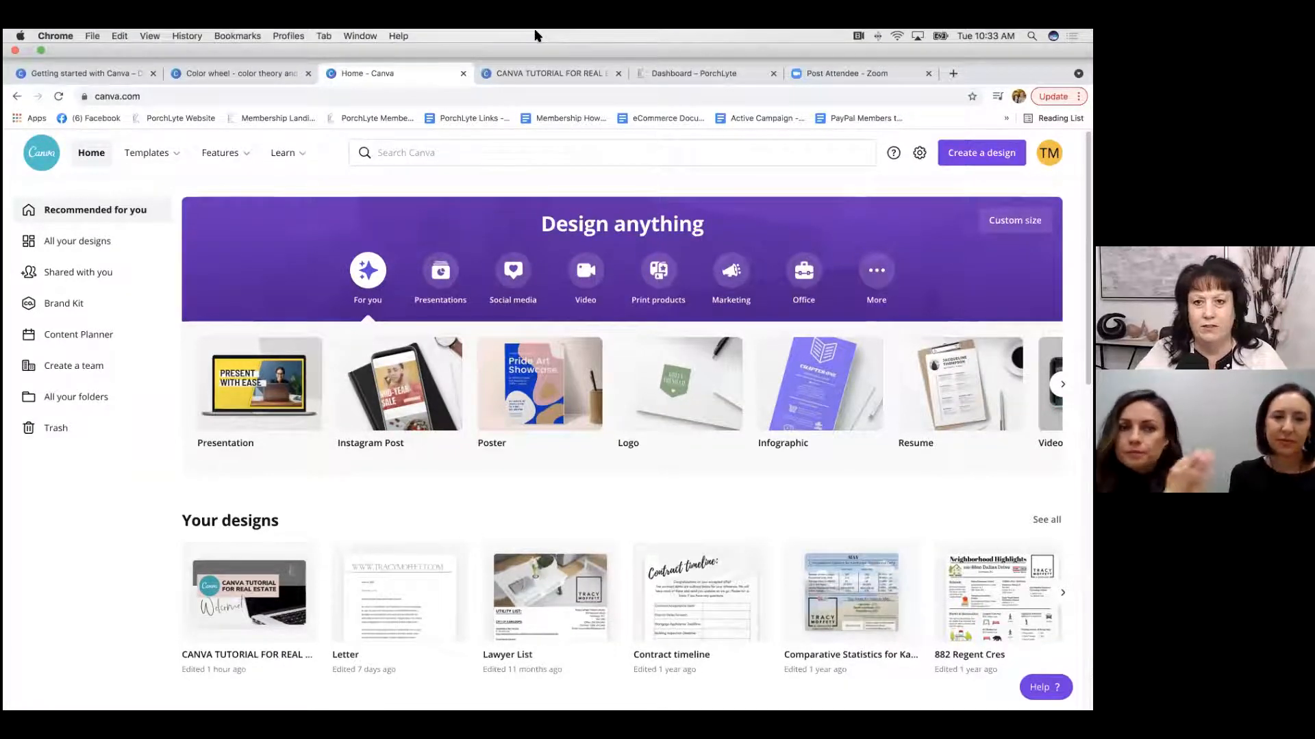
{"action": "mouse_move", "coordinate": [583, 30]}
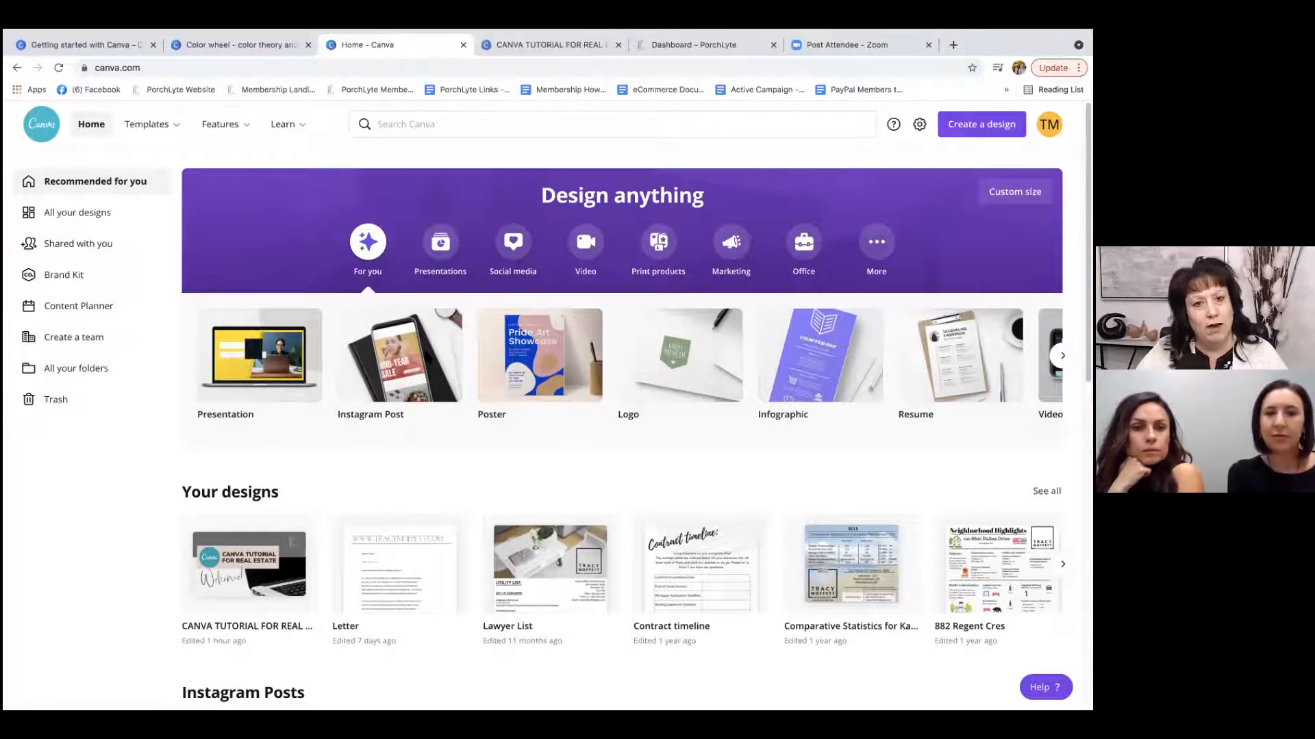
{"action": "left_click", "coordinate": [425, 354]}
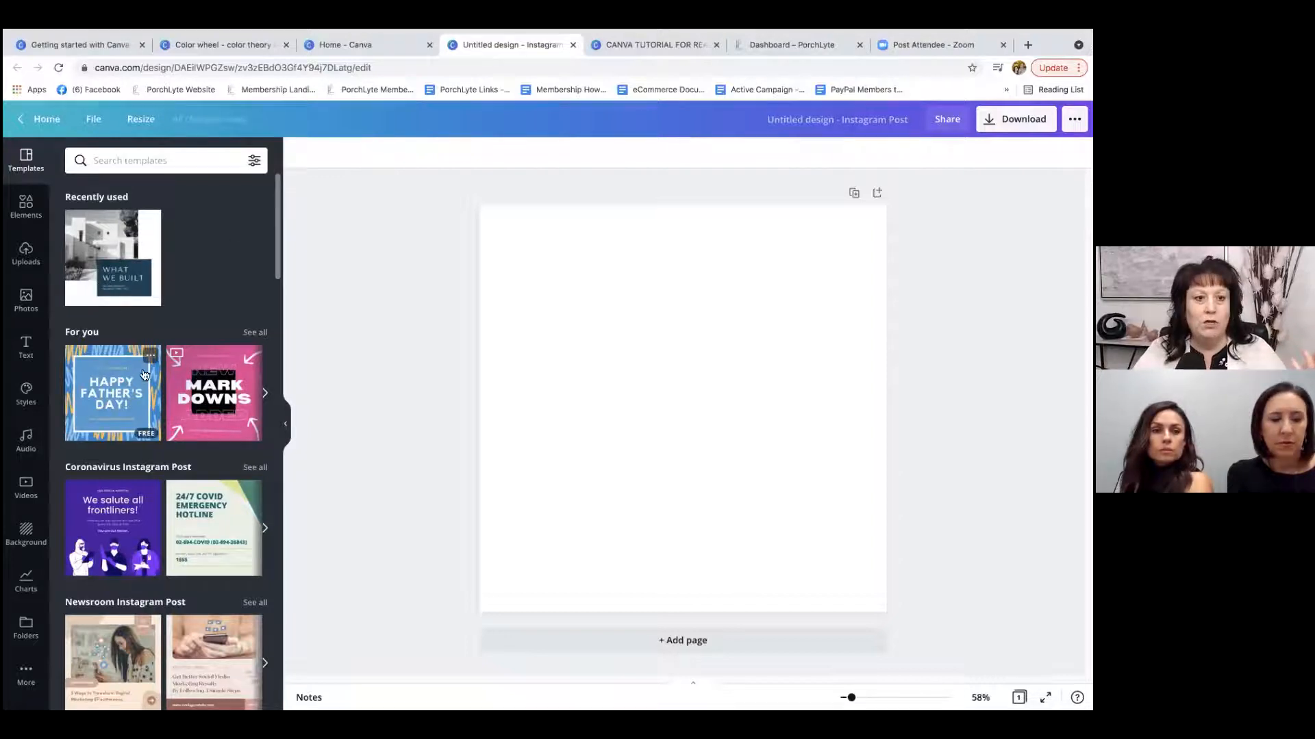
Look through the Instagram post template categories and search the templates for "real estate".
{"action": "scroll", "coordinate": [172, 359], "scroll_direction": "down", "scroll_amount": 4}
{"action": "scroll", "coordinate": [172, 360], "scroll_direction": "down", "scroll_amount": 5}
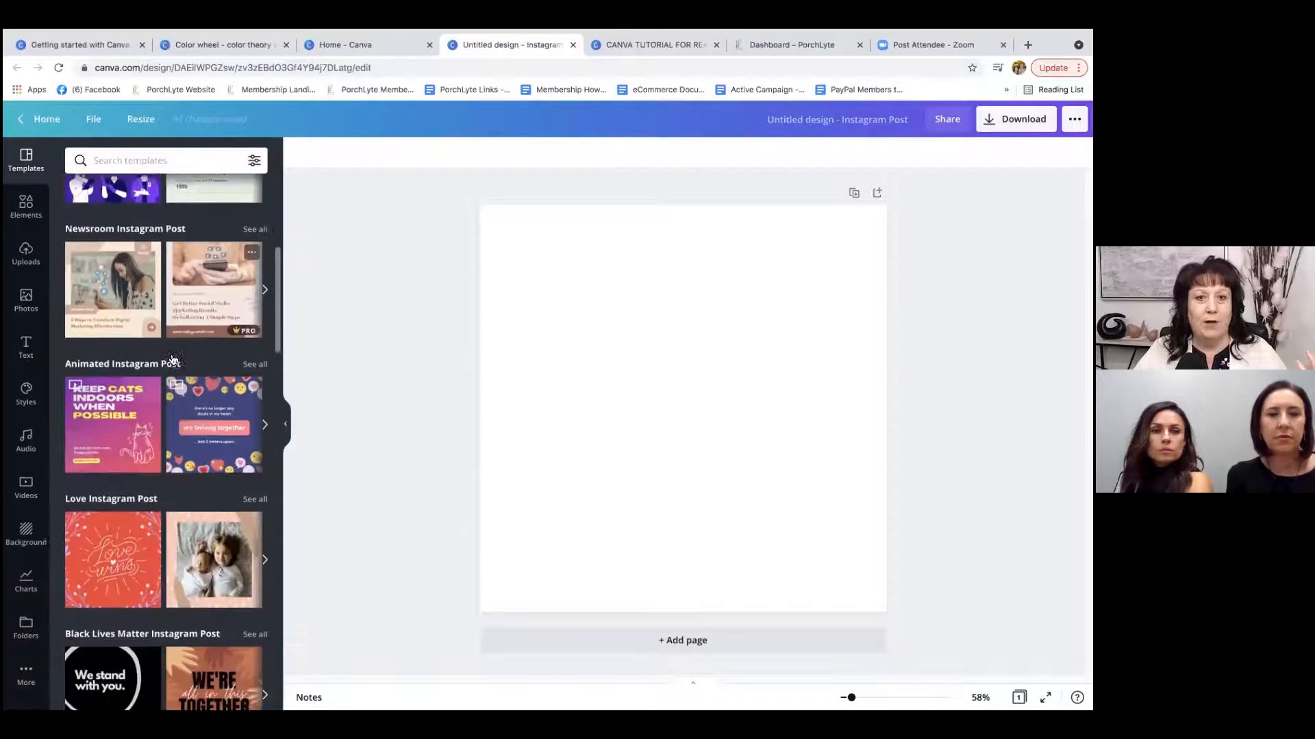
{"action": "scroll", "coordinate": [171, 353], "scroll_direction": "down", "scroll_amount": 4}
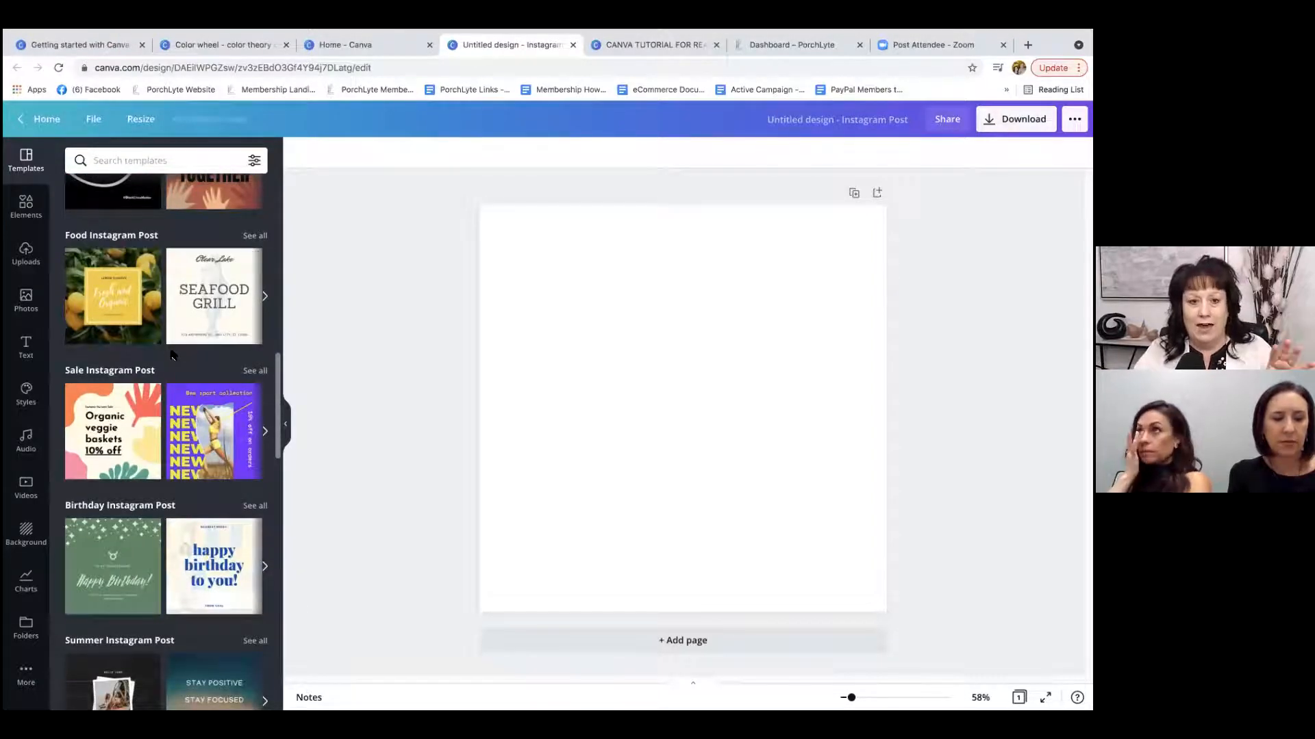
{"action": "scroll", "coordinate": [171, 352], "scroll_direction": "down", "scroll_amount": 3}
{"action": "scroll", "coordinate": [171, 352], "scroll_direction": "down", "scroll_amount": 12}
{"action": "scroll", "coordinate": [171, 354], "scroll_direction": "down", "scroll_amount": 15}
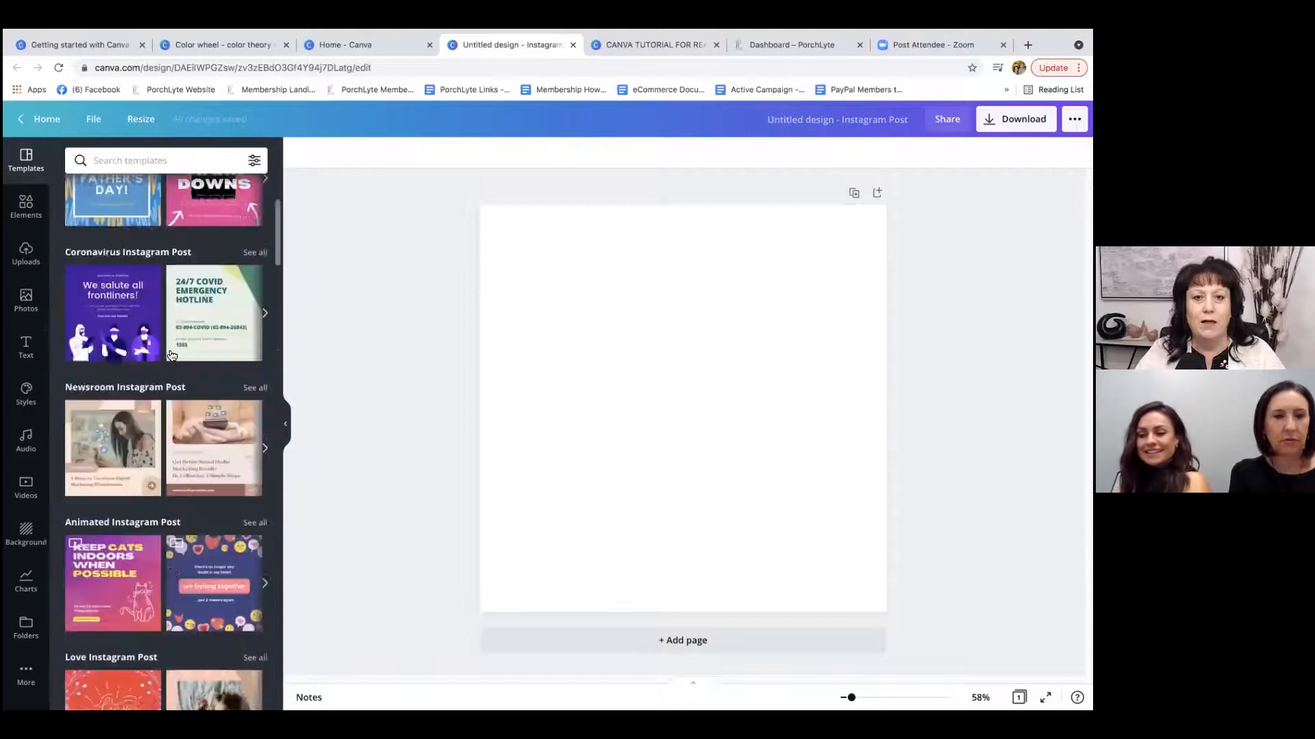
{"action": "scroll", "coordinate": [171, 355], "scroll_direction": "up", "scroll_amount": 3}
{"action": "left_click", "coordinate": [147, 163]}
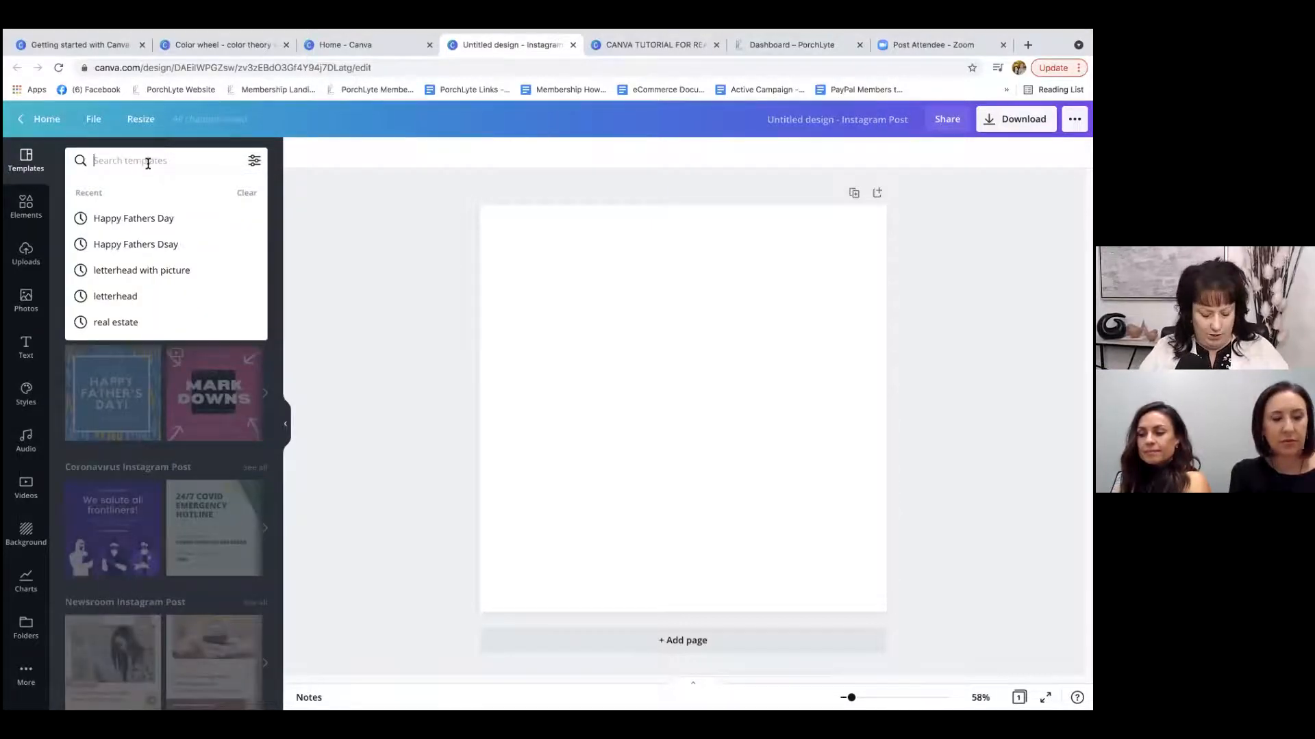
{"action": "type", "text": "real estate"}
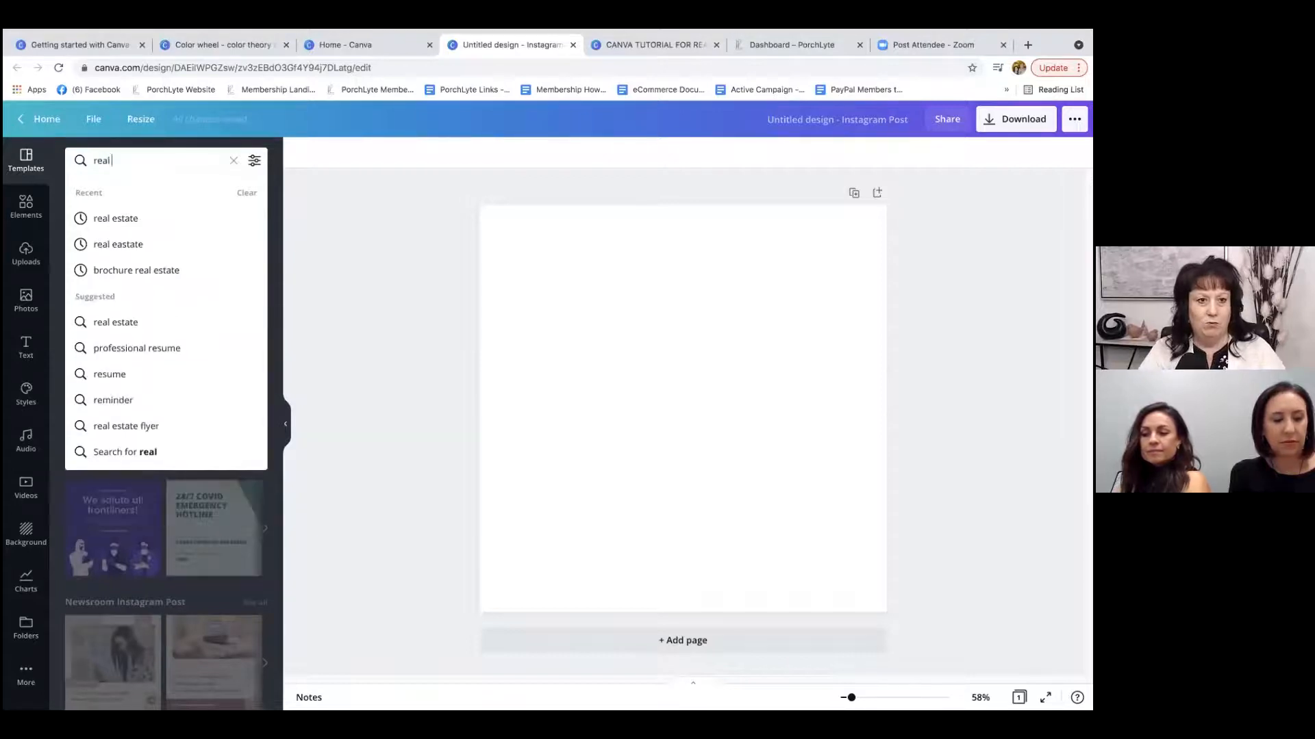
{"action": "key", "text": "Return"}
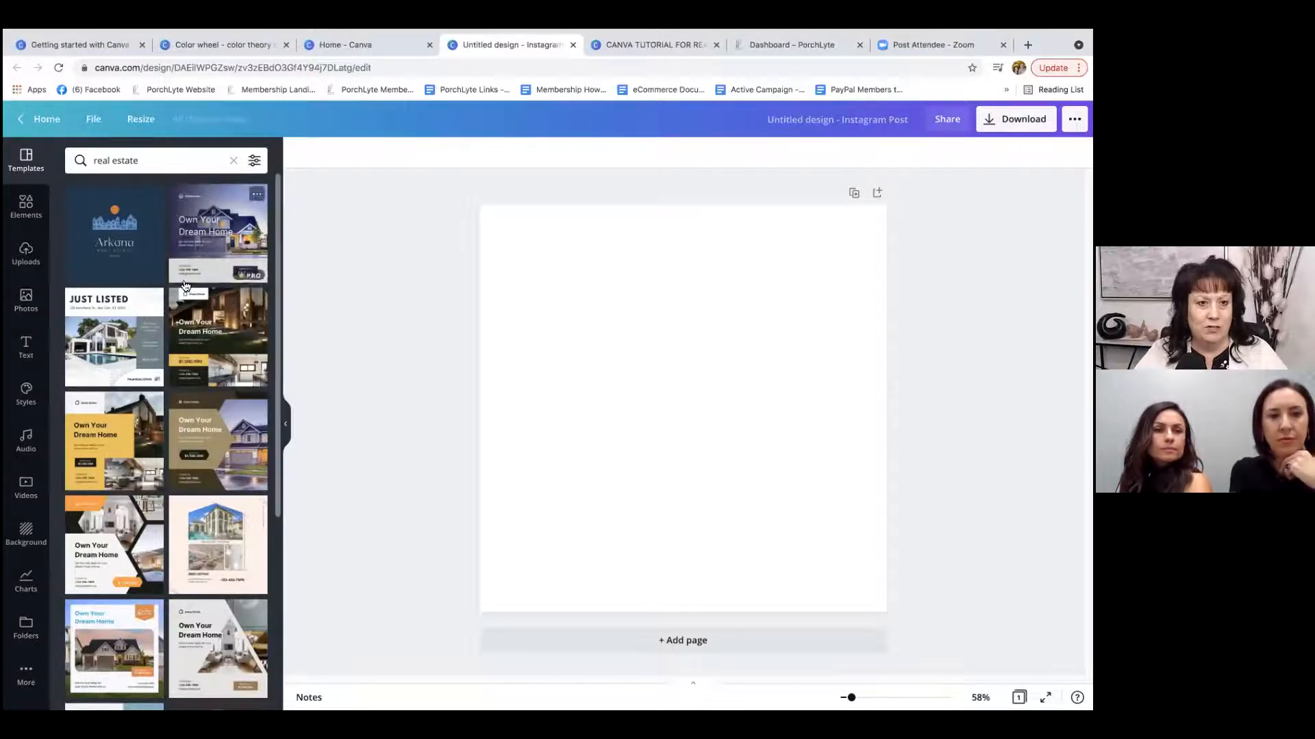
Browse the real estate templates and check which ones are marked free or Pro.
{"action": "scroll", "coordinate": [189, 289], "scroll_direction": "down", "scroll_amount": 10}
{"action": "scroll", "coordinate": [189, 289], "scroll_direction": "down", "scroll_amount": 2}
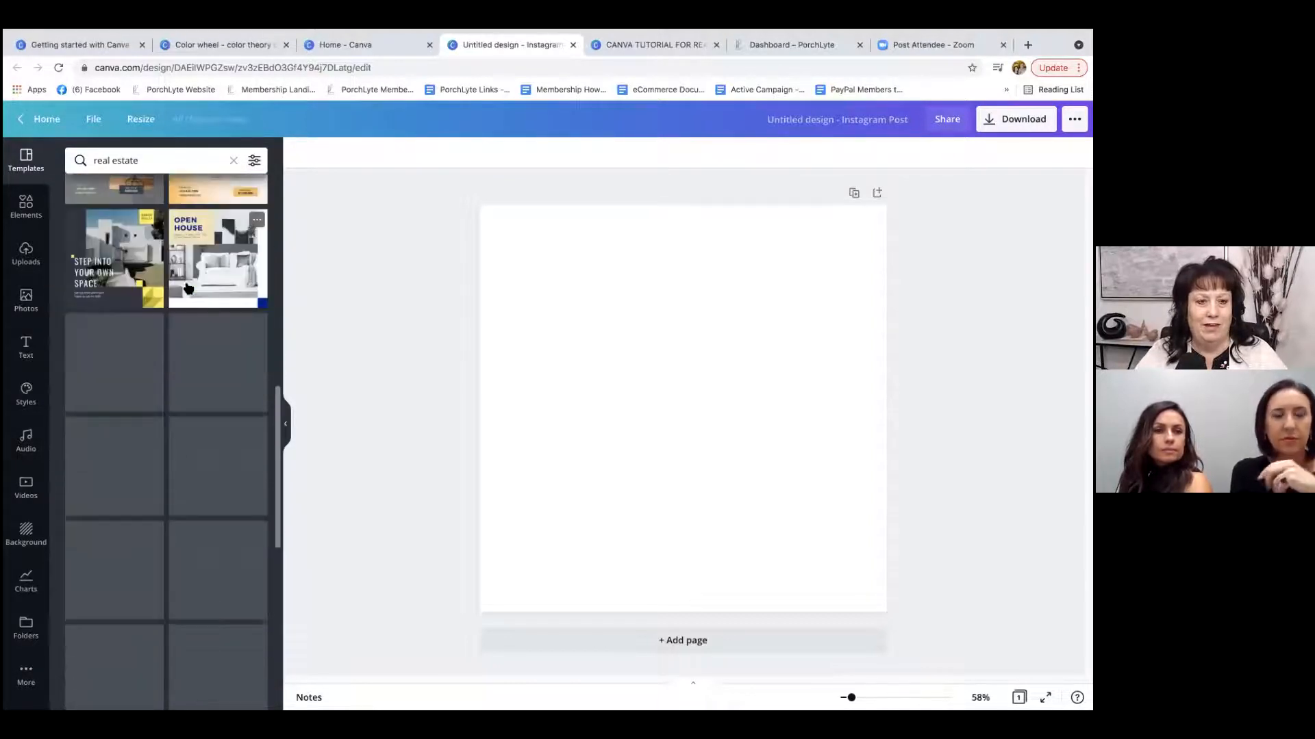
{"action": "scroll", "coordinate": [179, 271], "scroll_direction": "down", "scroll_amount": 5}
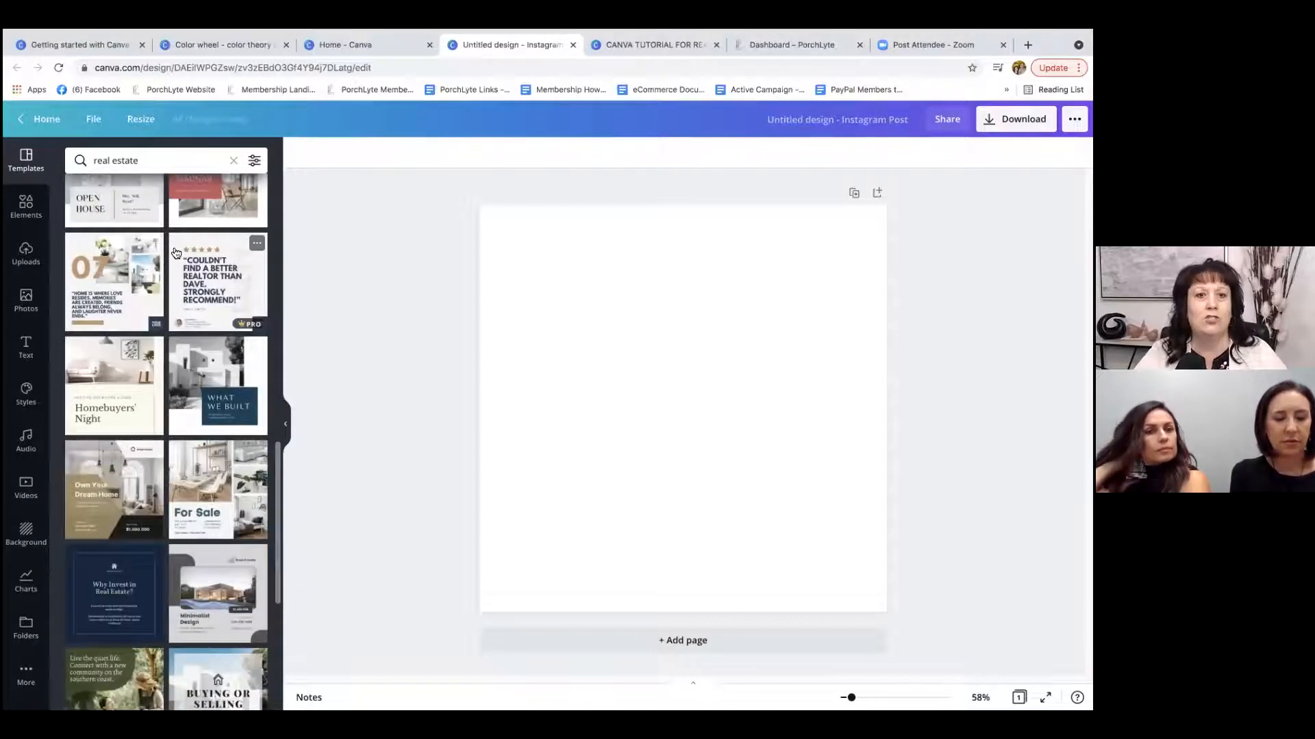
{"action": "scroll", "coordinate": [177, 260], "scroll_direction": "down", "scroll_amount": 4}
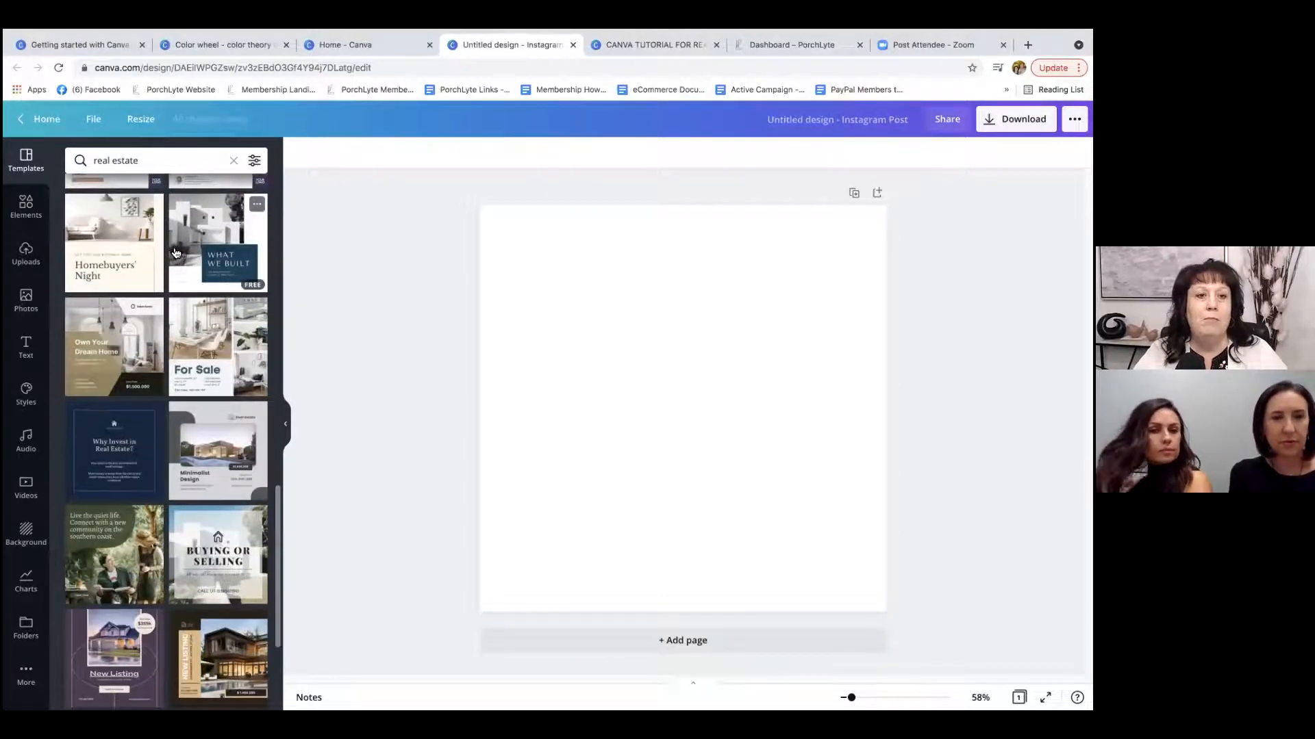
{"action": "scroll", "coordinate": [176, 254], "scroll_direction": "up", "scroll_amount": 4}
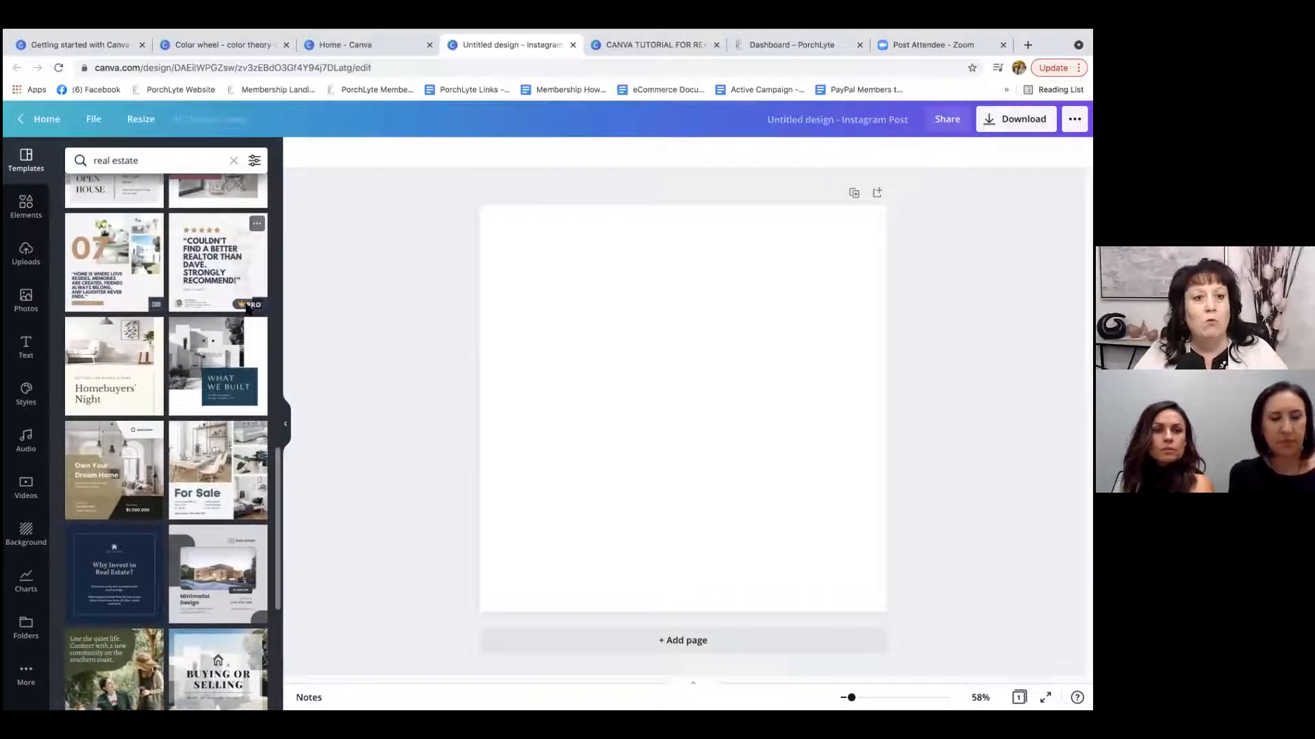
{"action": "mouse_move", "coordinate": [247, 308]}
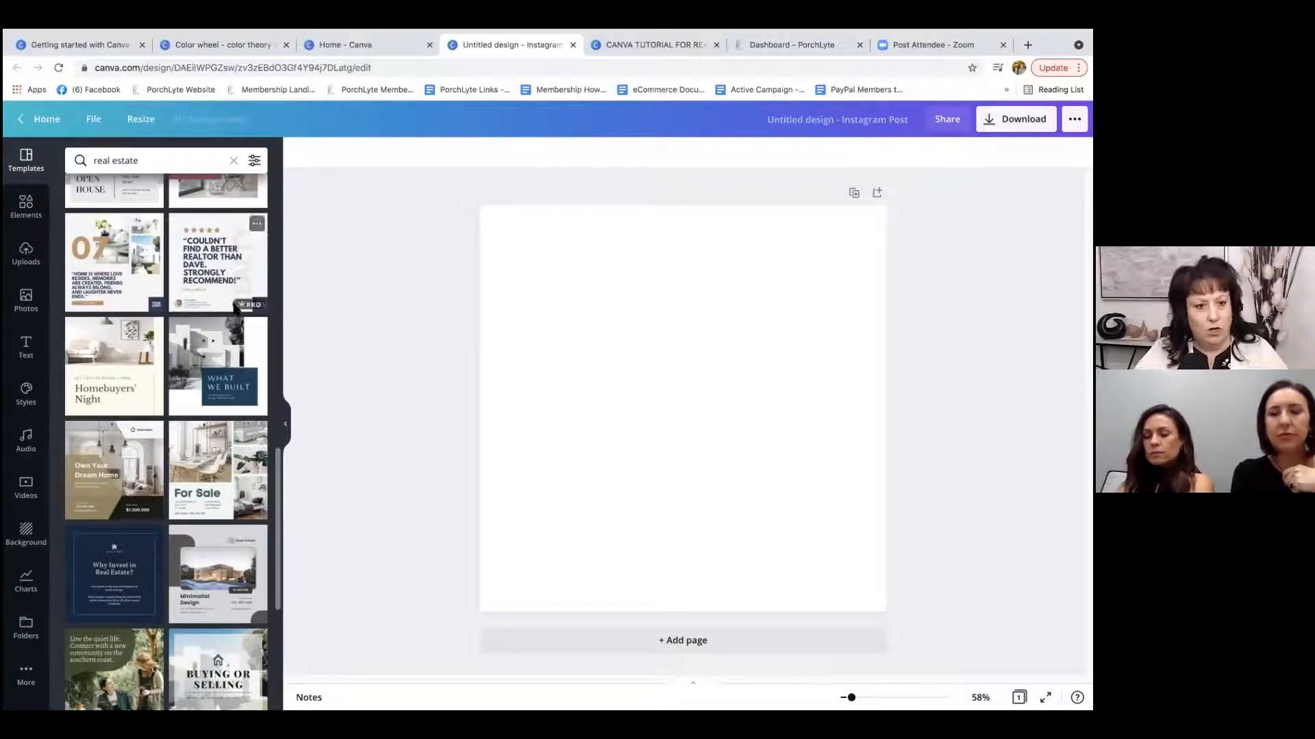
{"action": "scroll", "coordinate": [169, 315], "scroll_direction": "down", "scroll_amount": 4}
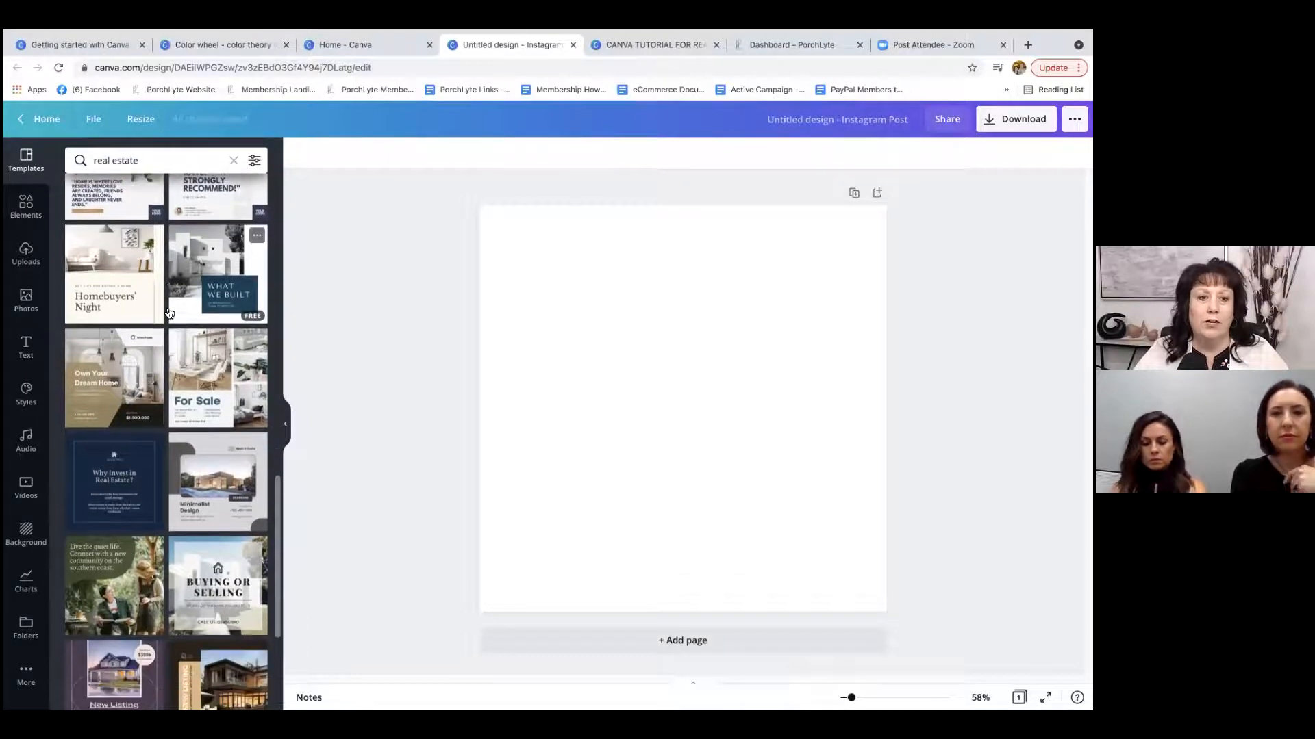
{"action": "scroll", "coordinate": [222, 285], "scroll_direction": "up", "scroll_amount": 4}
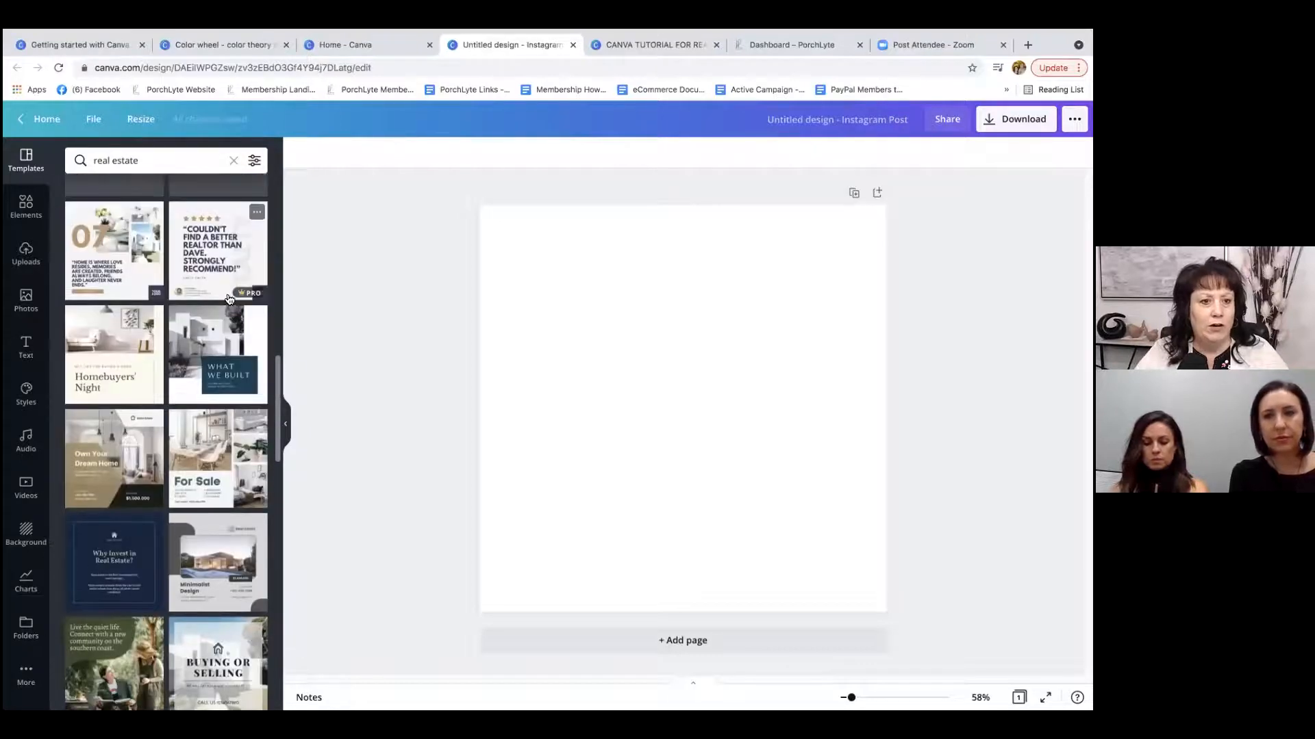
{"action": "scroll", "coordinate": [193, 359], "scroll_direction": "up", "scroll_amount": 13}
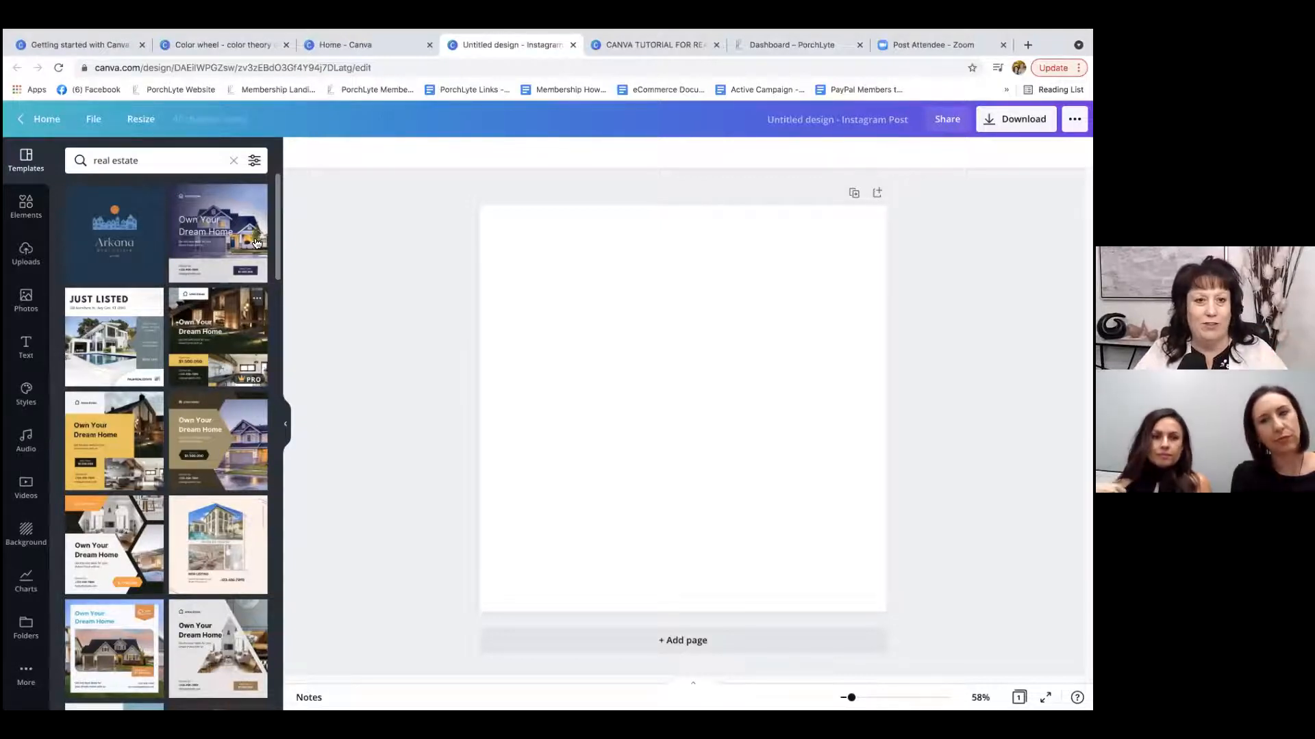
Check the color and language filter options for the template search, leaving them unapplied.
{"action": "left_click", "coordinate": [255, 161]}
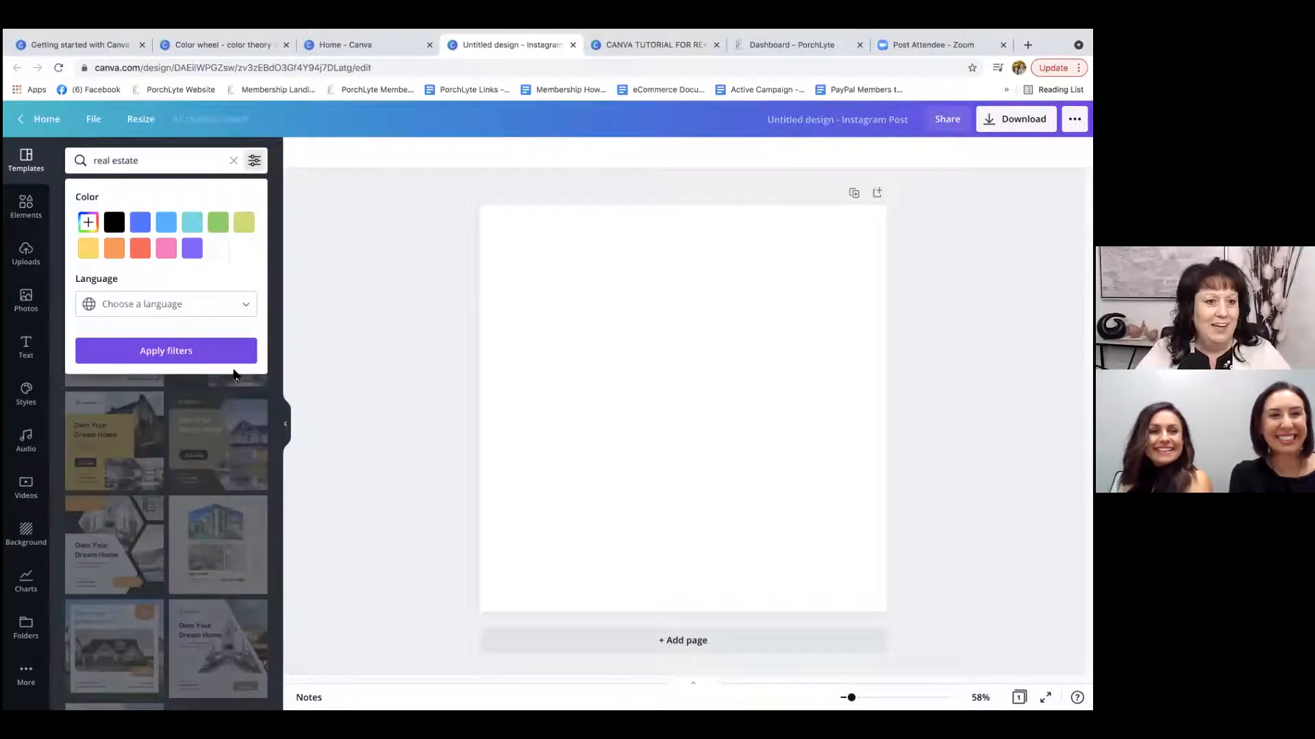
{"action": "left_click", "coordinate": [223, 304]}
{"action": "left_click", "coordinate": [222, 304]}
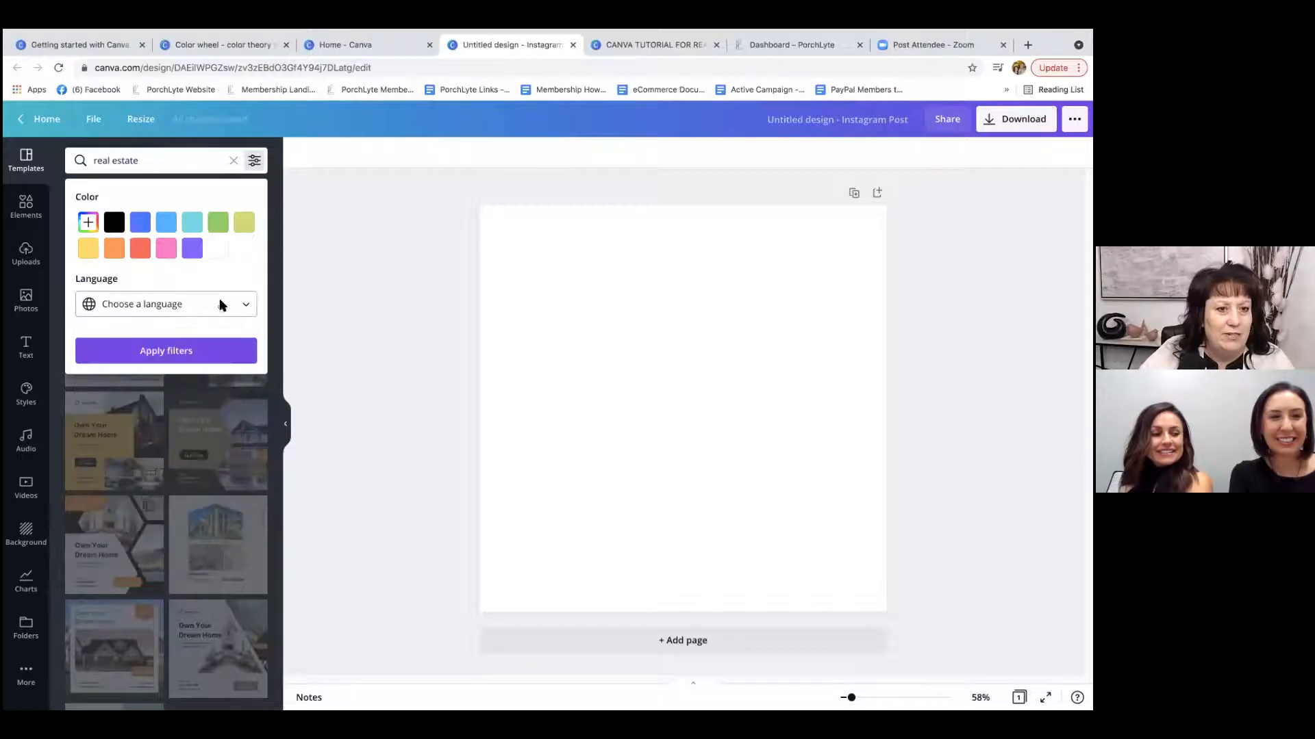
{"action": "left_click", "coordinate": [255, 161]}
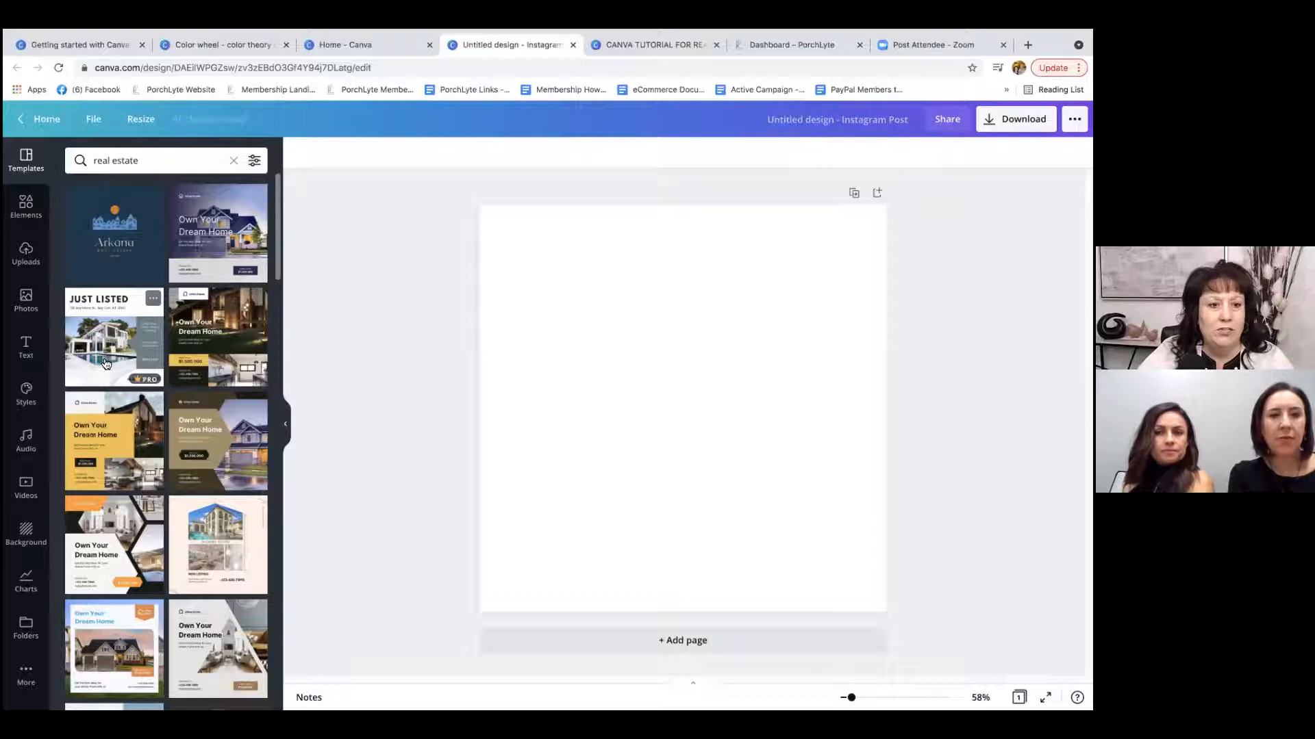
Apply the free "What We Built" real estate template to the blank Instagram post.
{"action": "scroll", "coordinate": [213, 466], "scroll_direction": "down", "scroll_amount": 2}
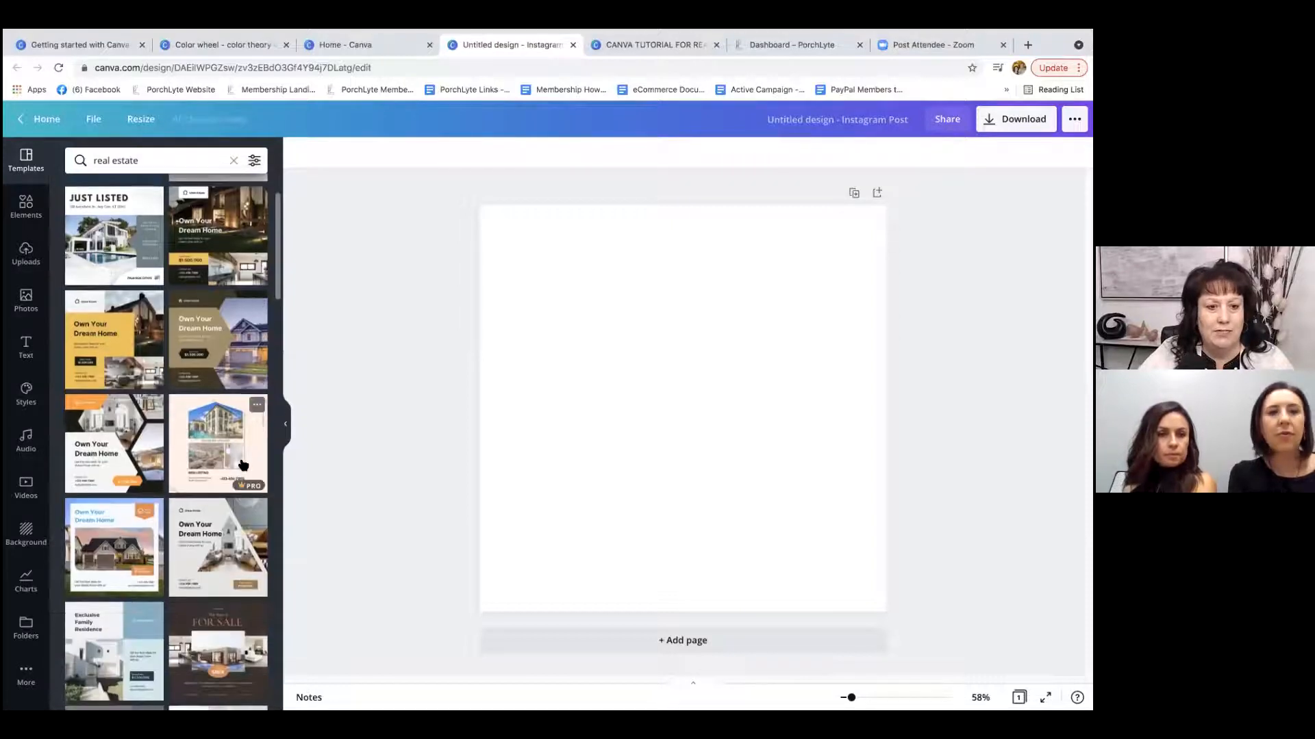
{"action": "scroll", "coordinate": [137, 410], "scroll_direction": "down", "scroll_amount": 4}
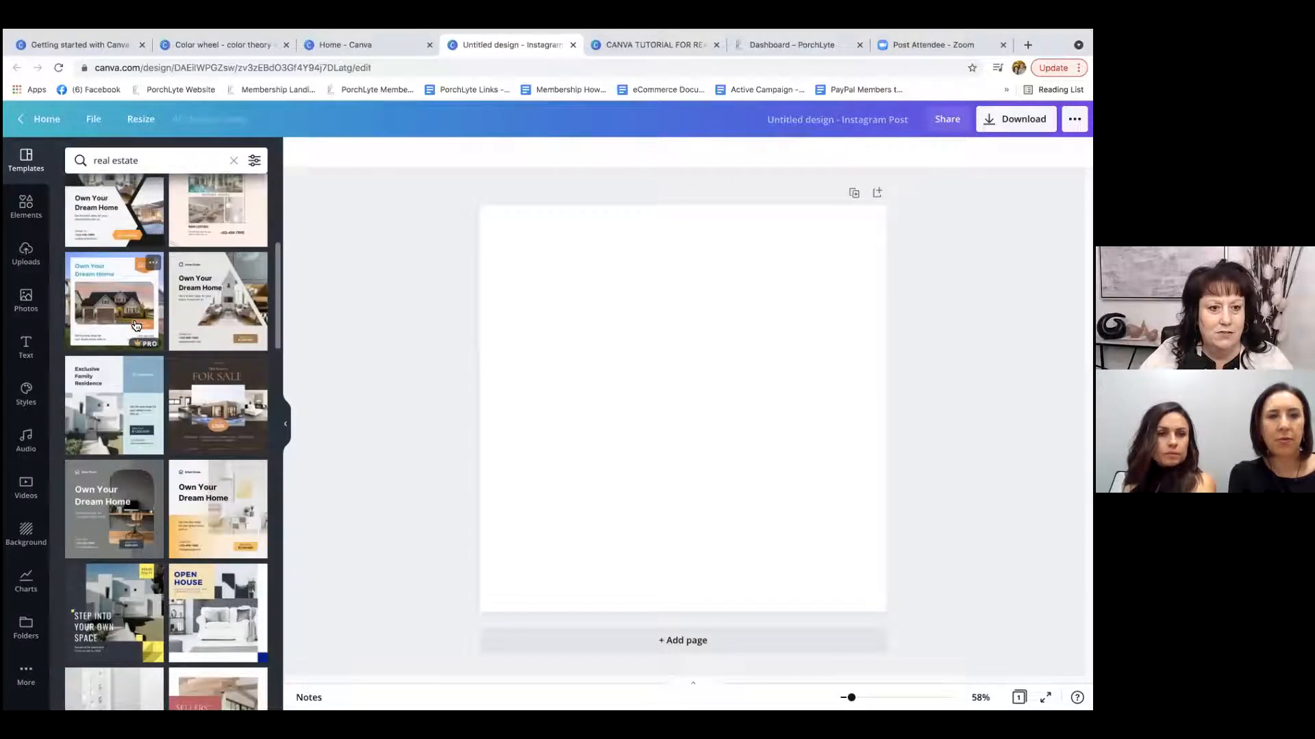
{"action": "scroll", "coordinate": [141, 411], "scroll_direction": "down", "scroll_amount": 2}
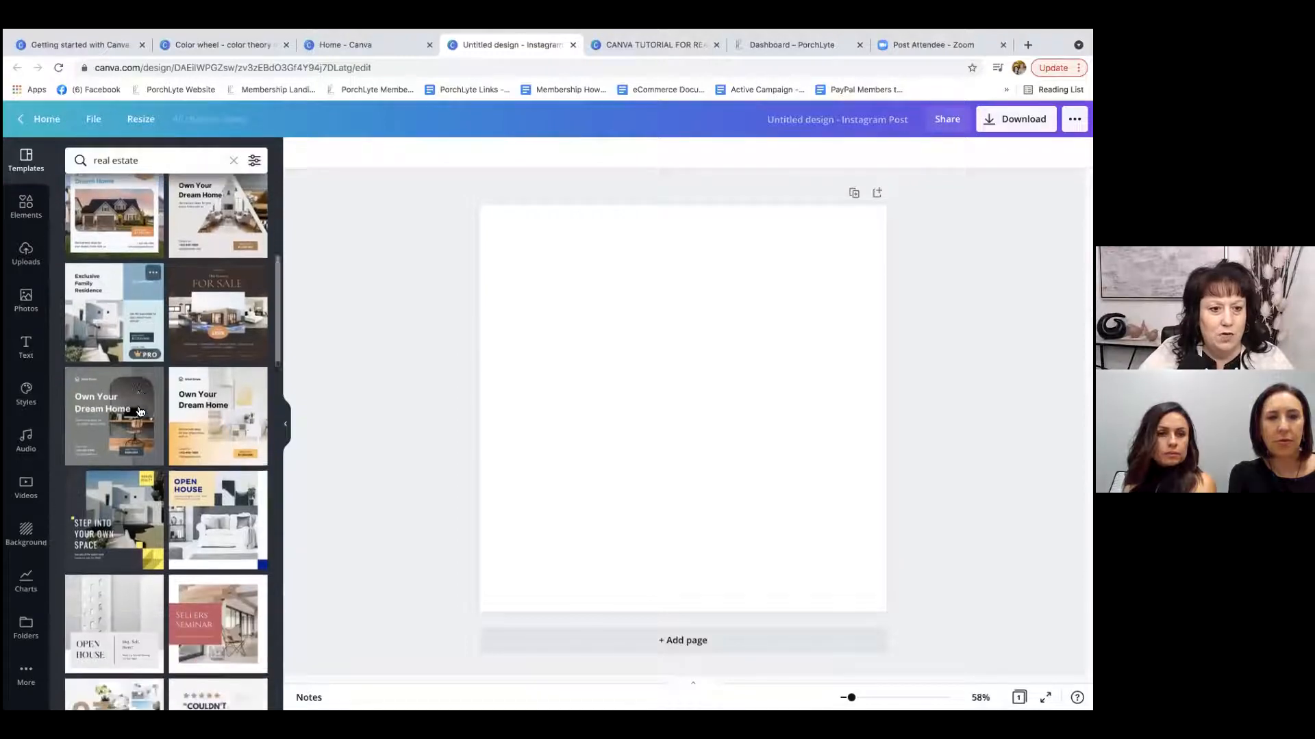
{"action": "scroll", "coordinate": [220, 391], "scroll_direction": "down", "scroll_amount": 4}
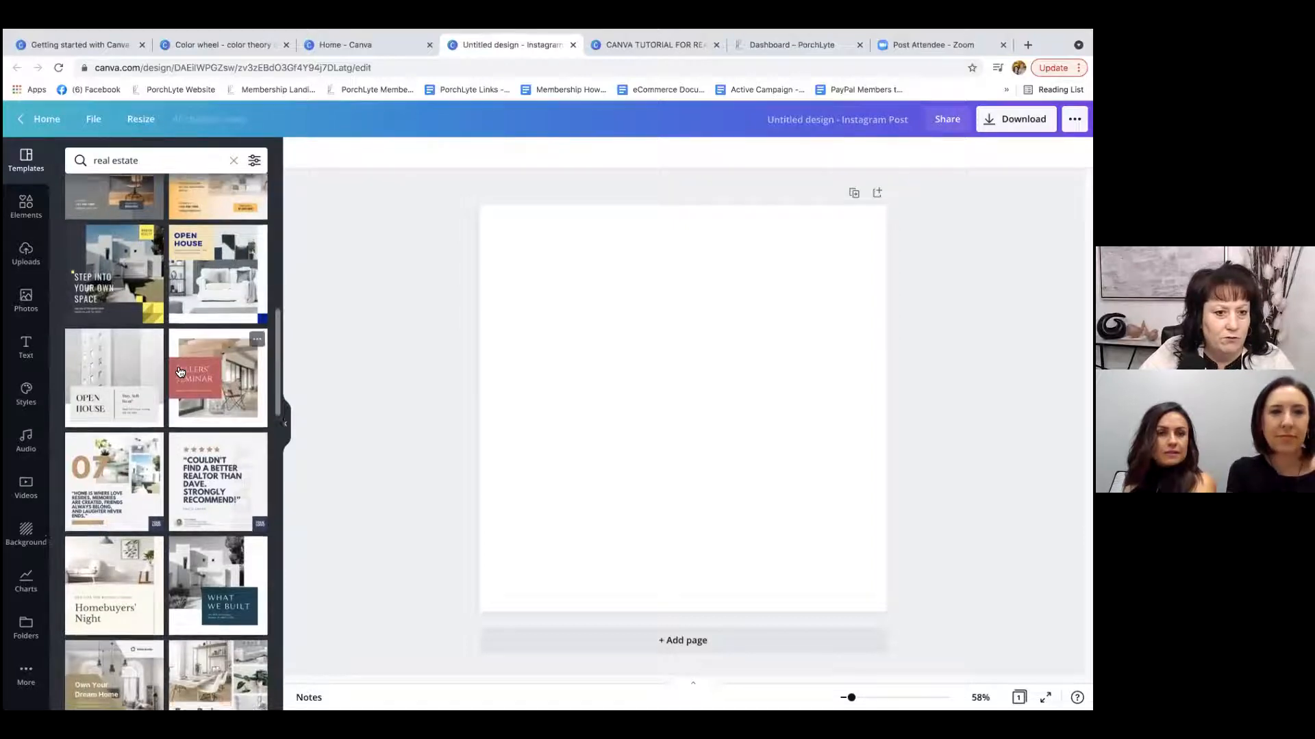
{"action": "scroll", "coordinate": [178, 479], "scroll_direction": "down", "scroll_amount": 1}
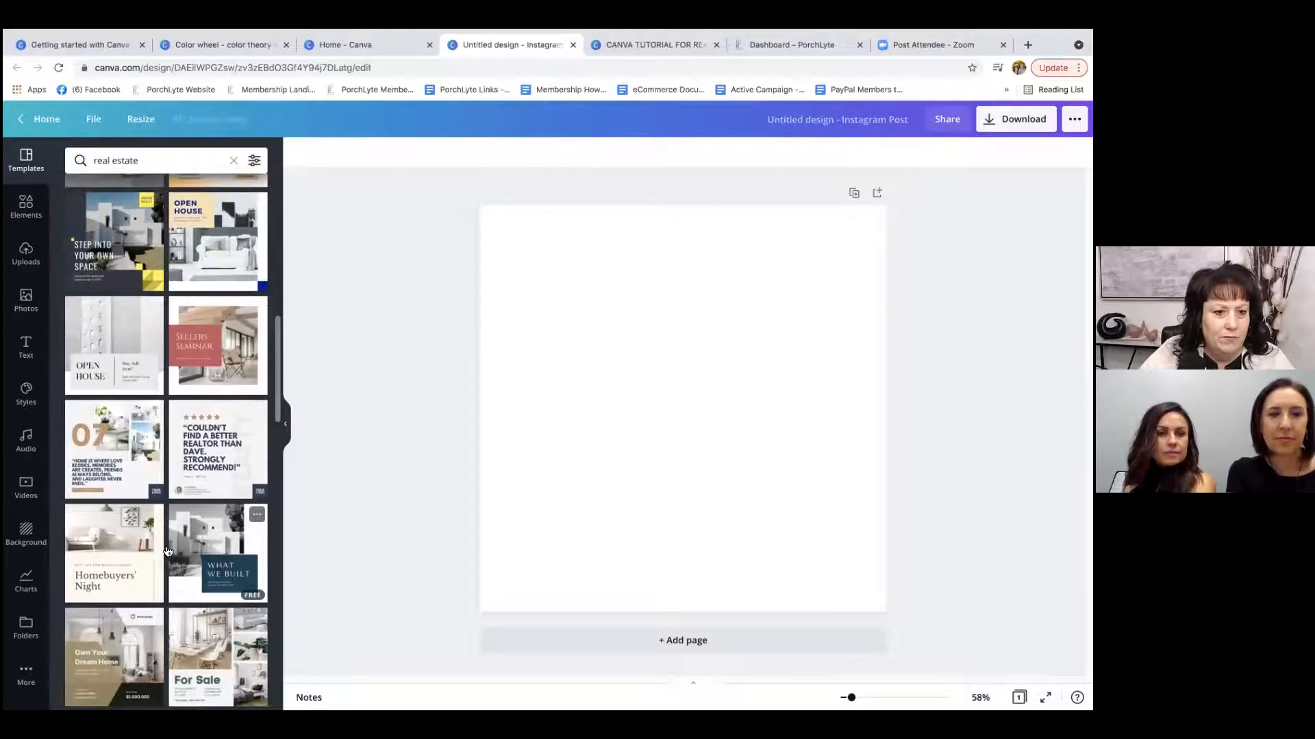
{"action": "scroll", "coordinate": [130, 474], "scroll_direction": "down", "scroll_amount": 10}
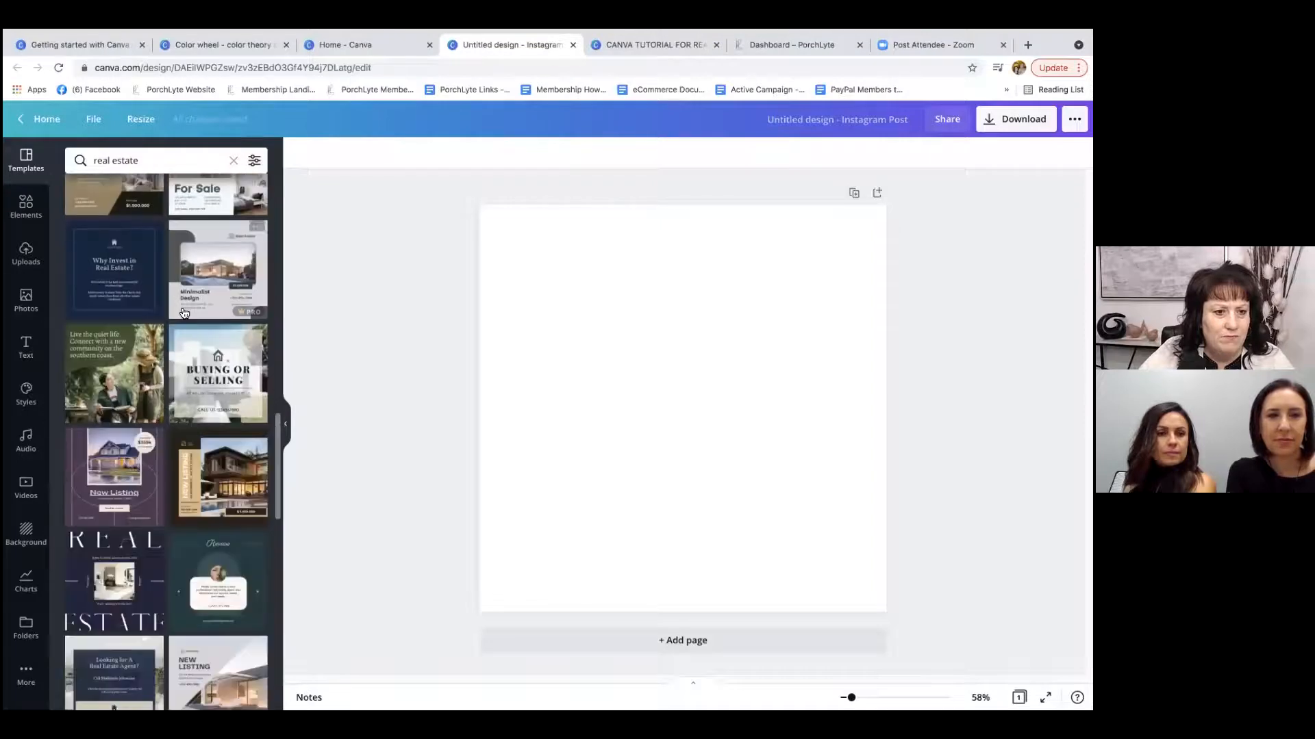
{"action": "scroll", "coordinate": [240, 276], "scroll_direction": "up", "scroll_amount": 3}
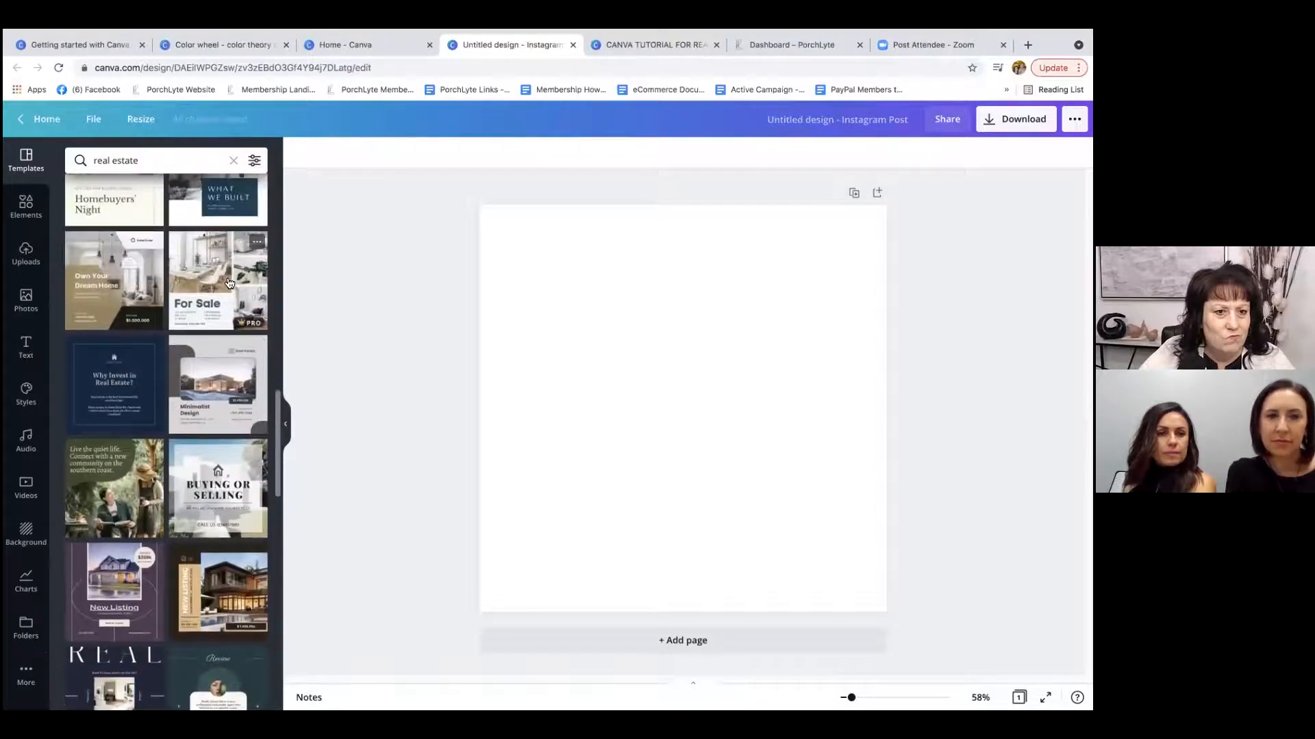
{"action": "scroll", "coordinate": [240, 276], "scroll_direction": "up", "scroll_amount": 3}
{"action": "left_click", "coordinate": [202, 261]}
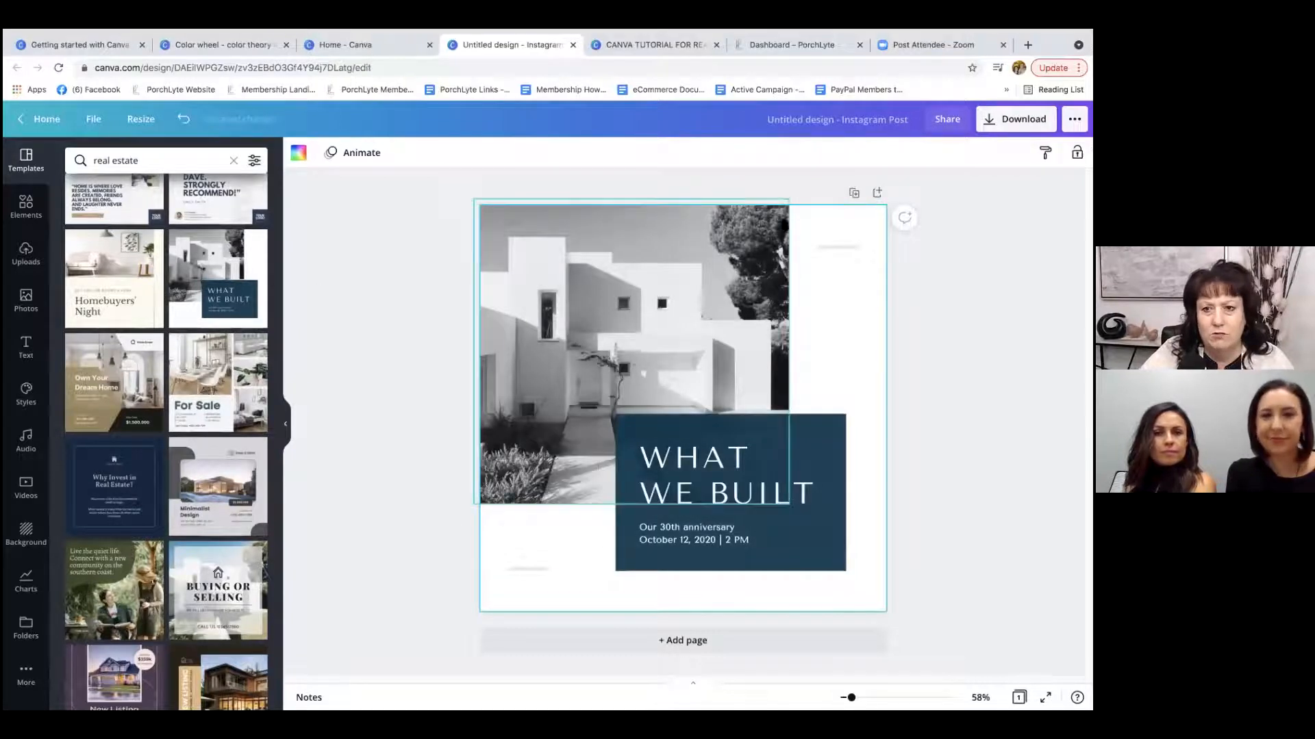
Add a blank second page and delete the first page holding the "What We Built" template.
{"action": "left_click", "coordinate": [737, 256]}
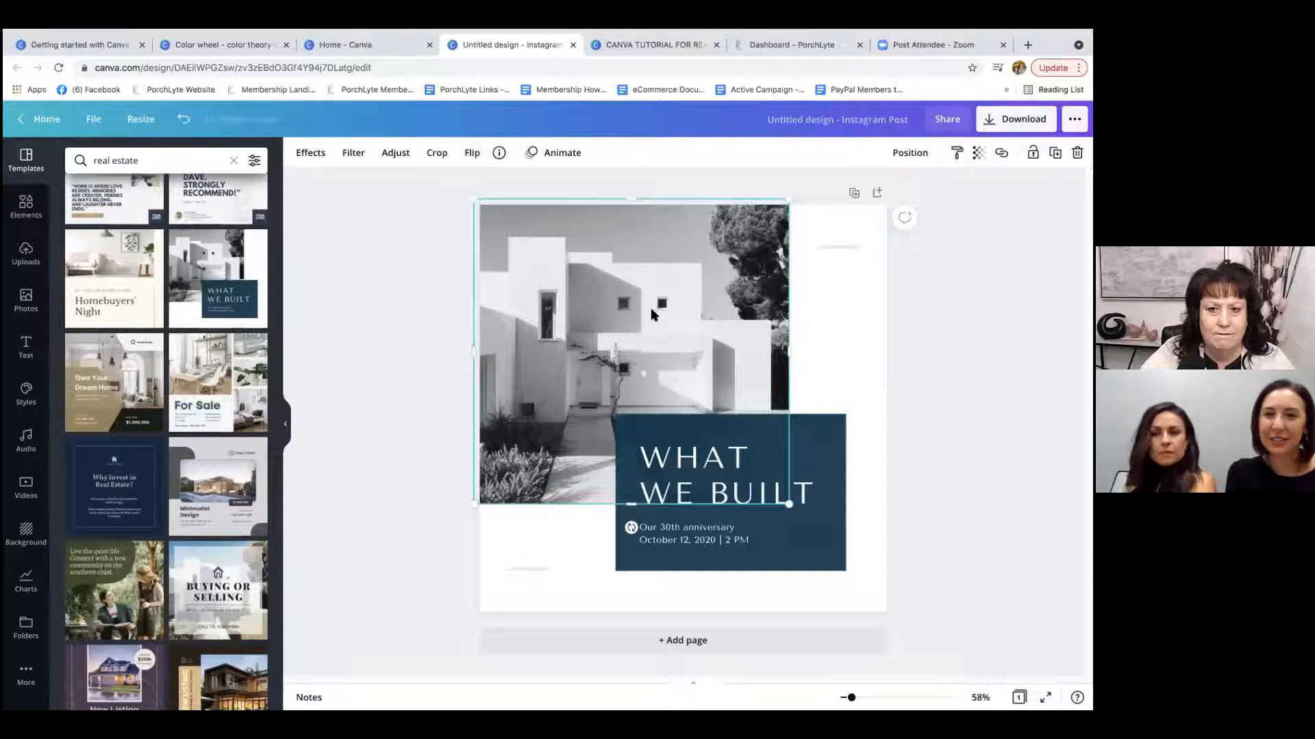
{"action": "left_click", "coordinate": [877, 193]}
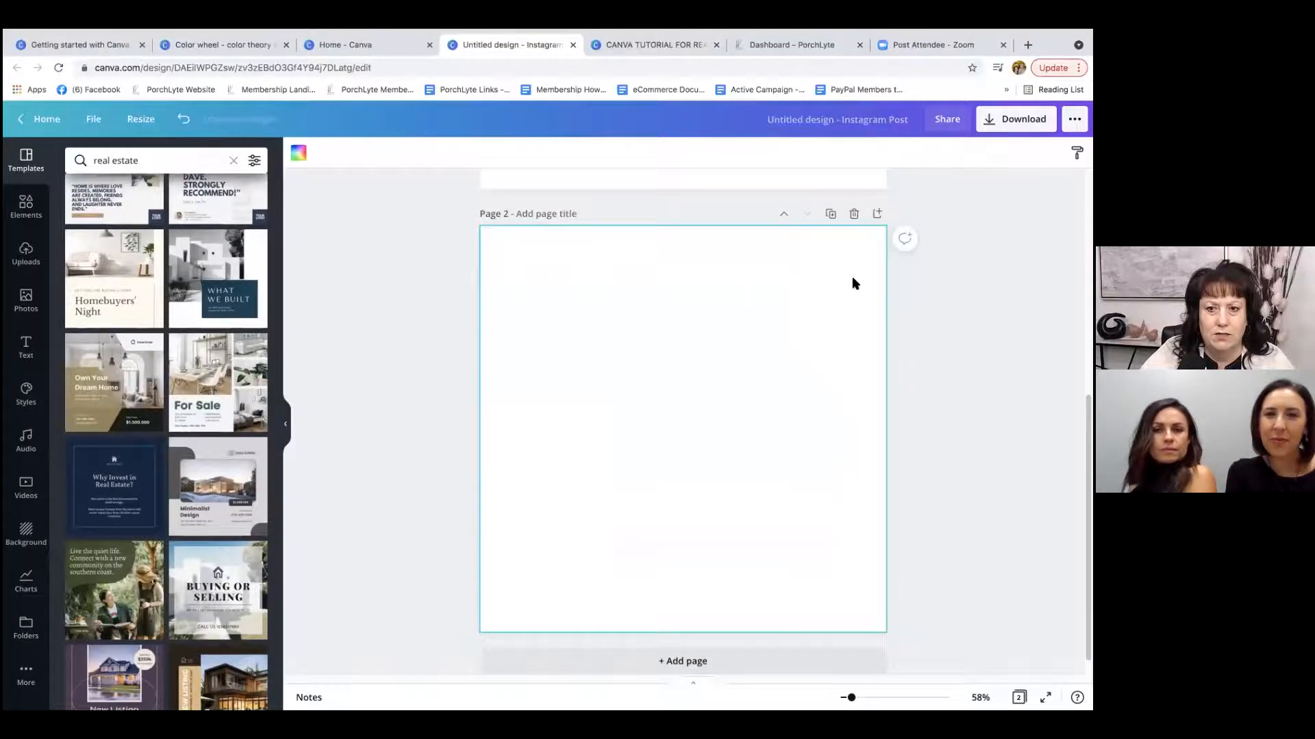
{"action": "scroll", "coordinate": [847, 276], "scroll_direction": "up", "scroll_amount": 5}
{"action": "left_click", "coordinate": [853, 193]}
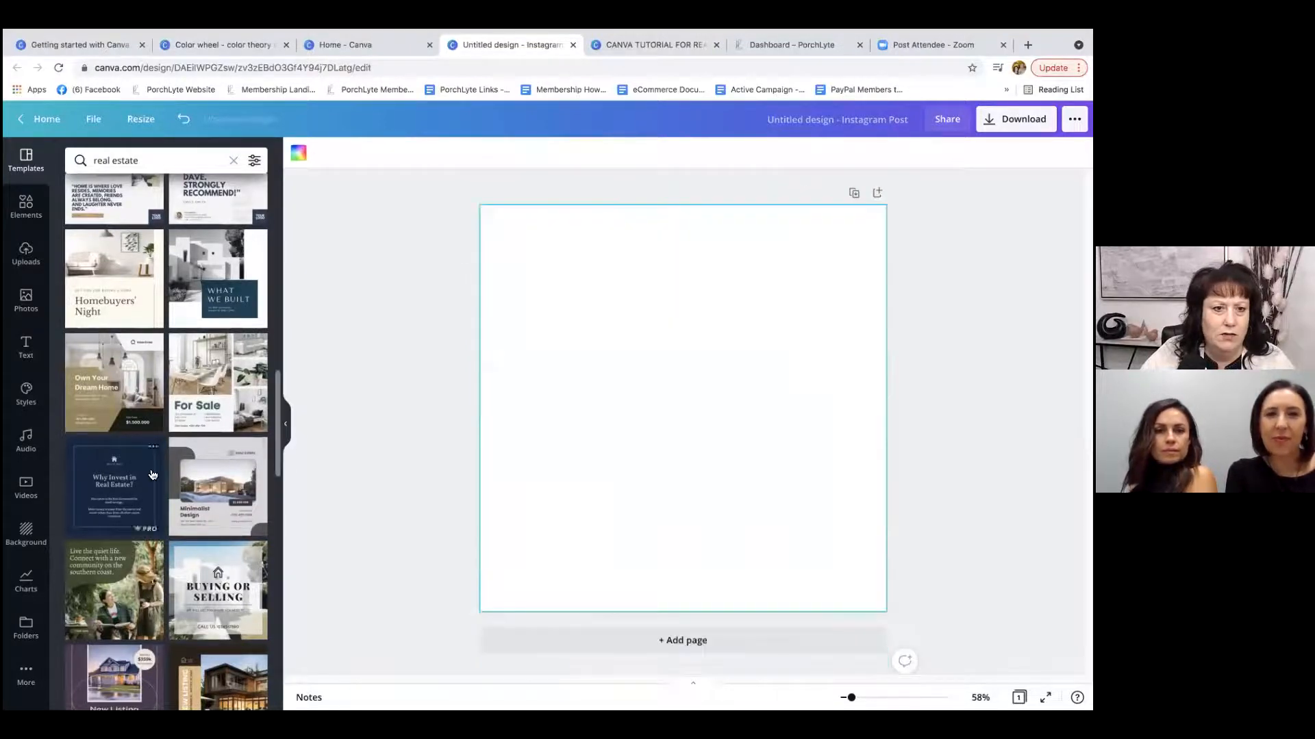
Apply the "Sellers' Seminar" real estate template to the blank Instagram post.
{"action": "scroll", "coordinate": [173, 442], "scroll_direction": "up", "scroll_amount": 4}
{"action": "scroll", "coordinate": [192, 421], "scroll_direction": "up", "scroll_amount": 2}
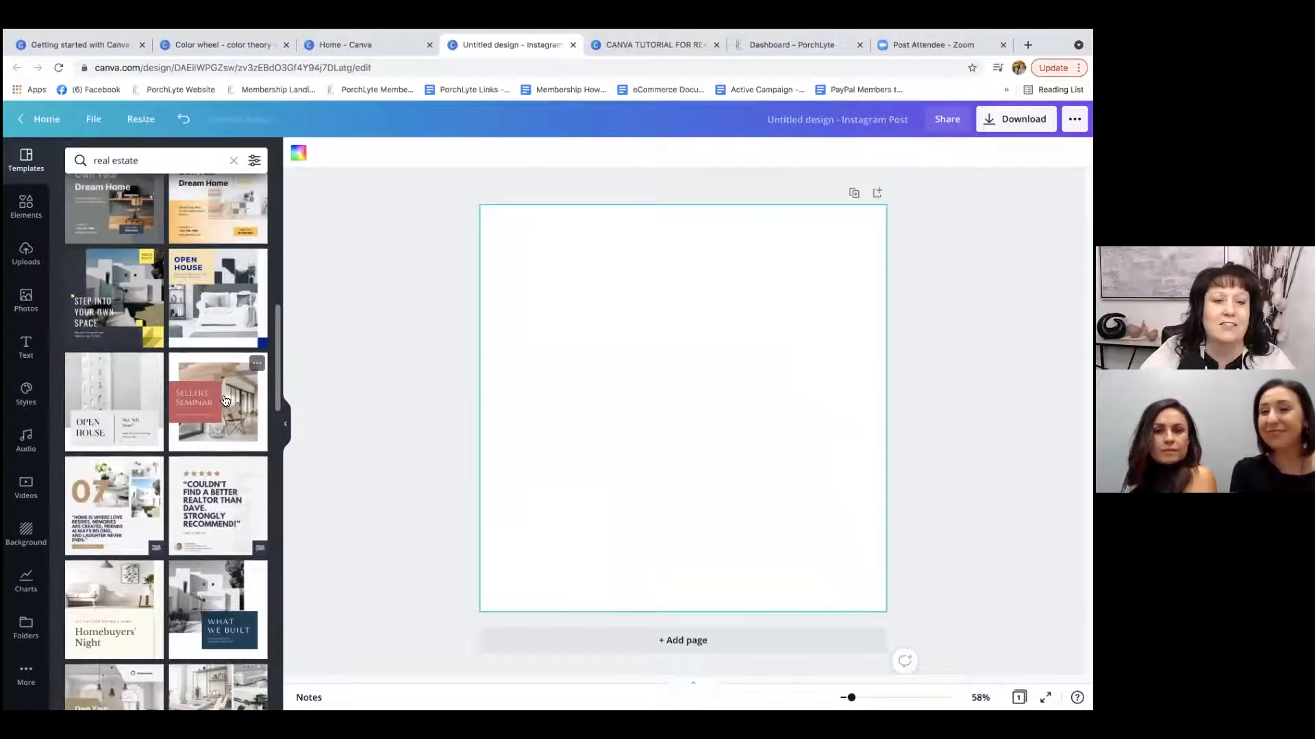
{"action": "left_click", "coordinate": [217, 402]}
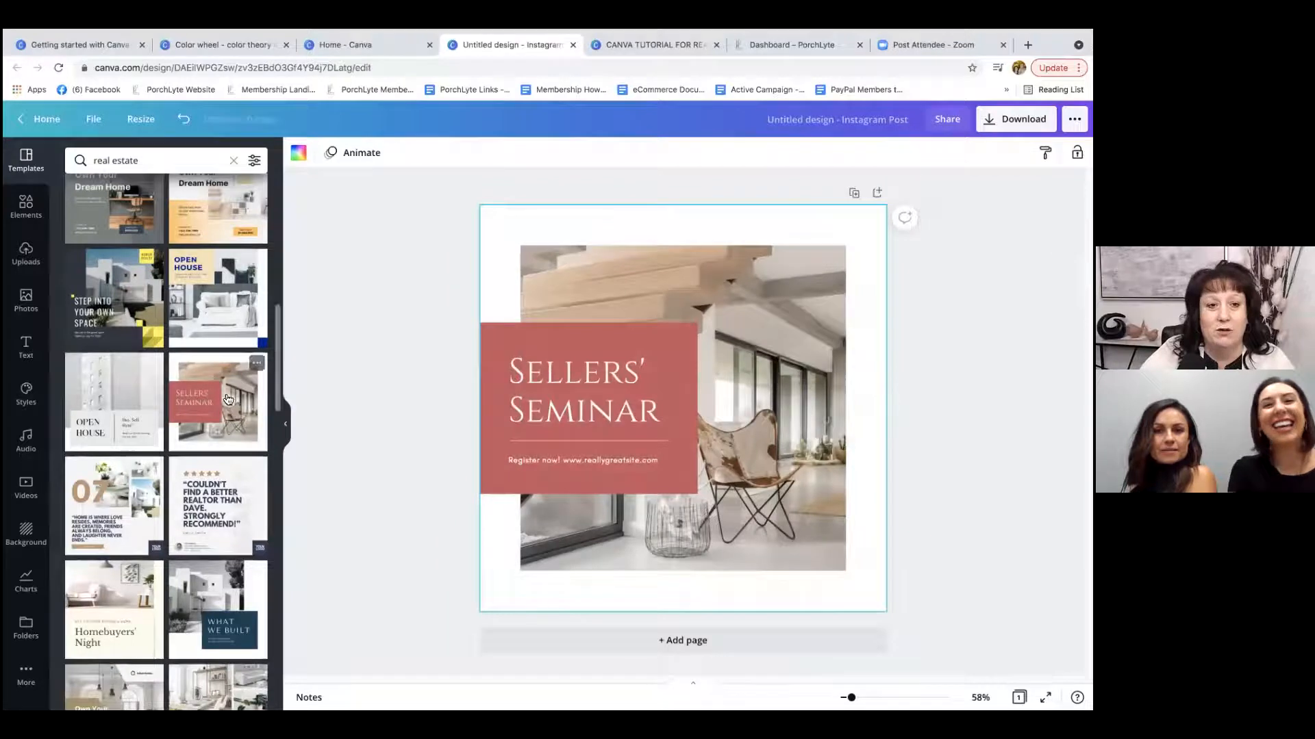
{"action": "left_click", "coordinate": [969, 316]}
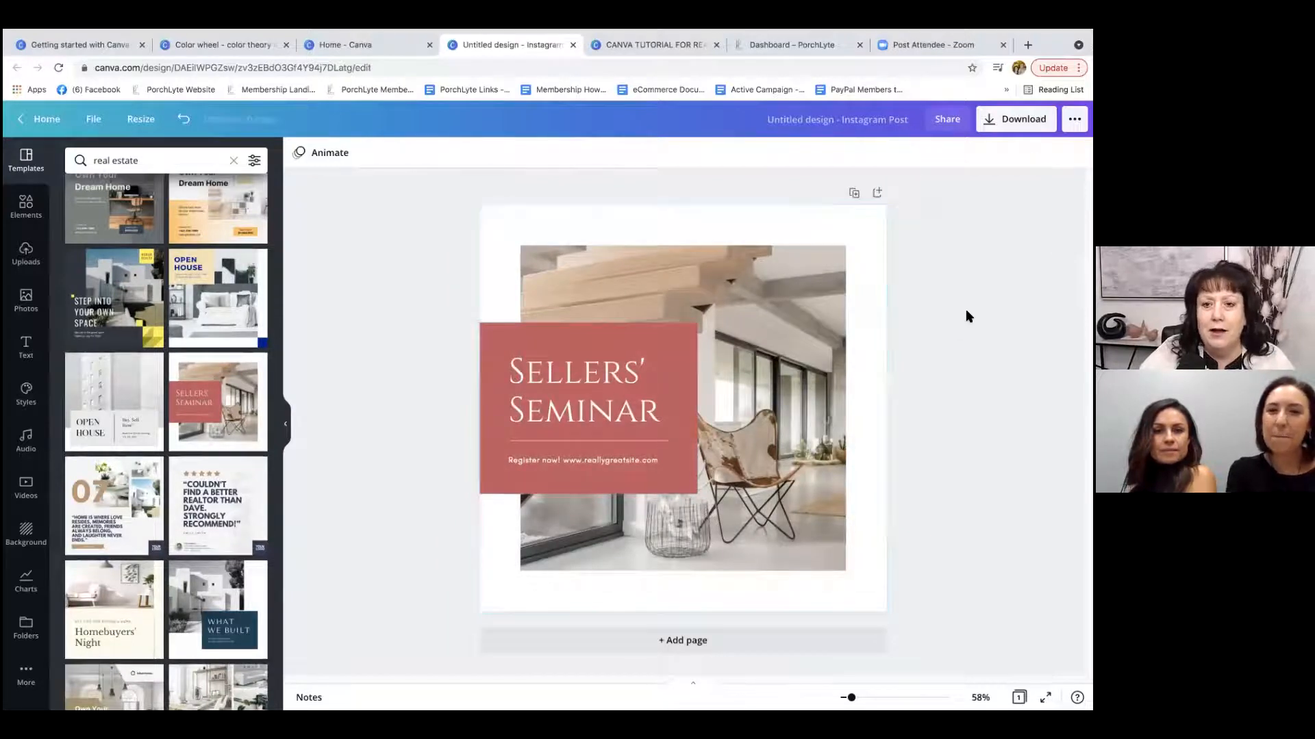
{"action": "left_click", "coordinate": [823, 218]}
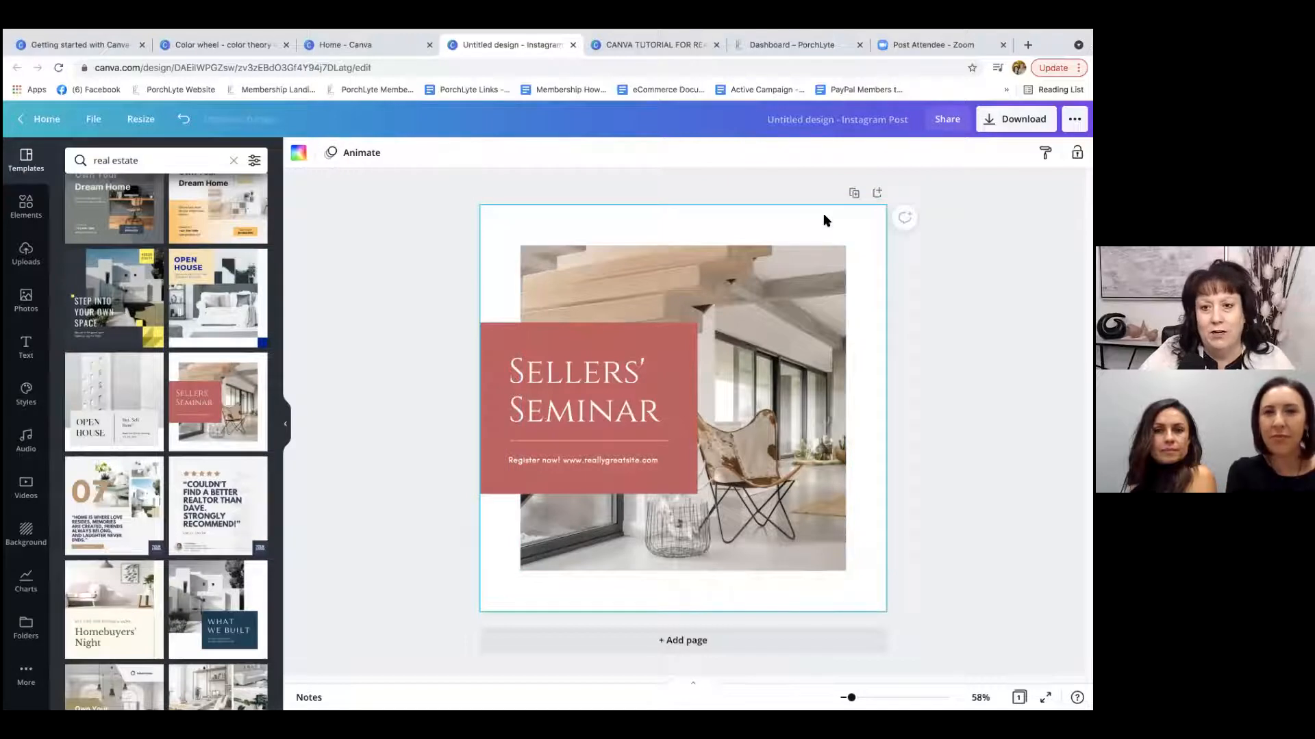
Add a blank page after the "Sellers' Seminar" design and delete the first page holding that template.
{"action": "left_click", "coordinate": [877, 196]}
{"action": "scroll", "coordinate": [926, 328], "scroll_direction": "up", "scroll_amount": 5}
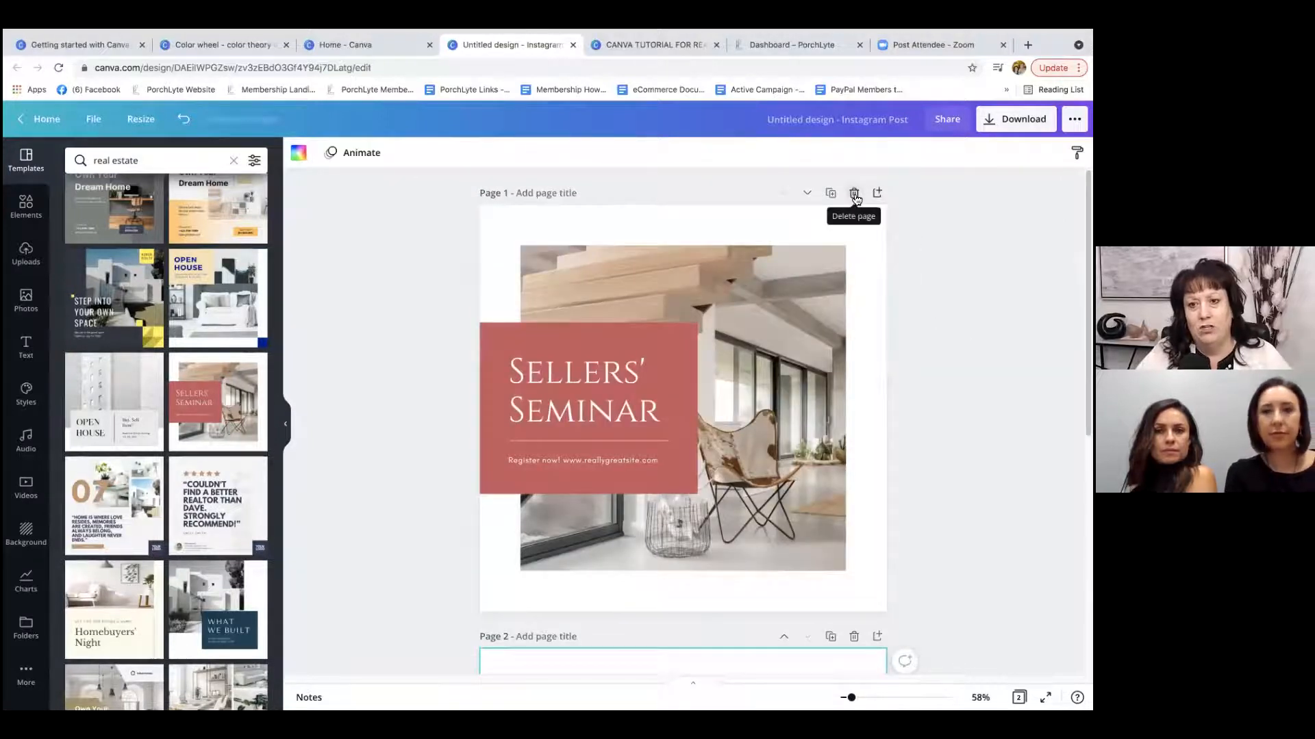
{"action": "left_click", "coordinate": [854, 196]}
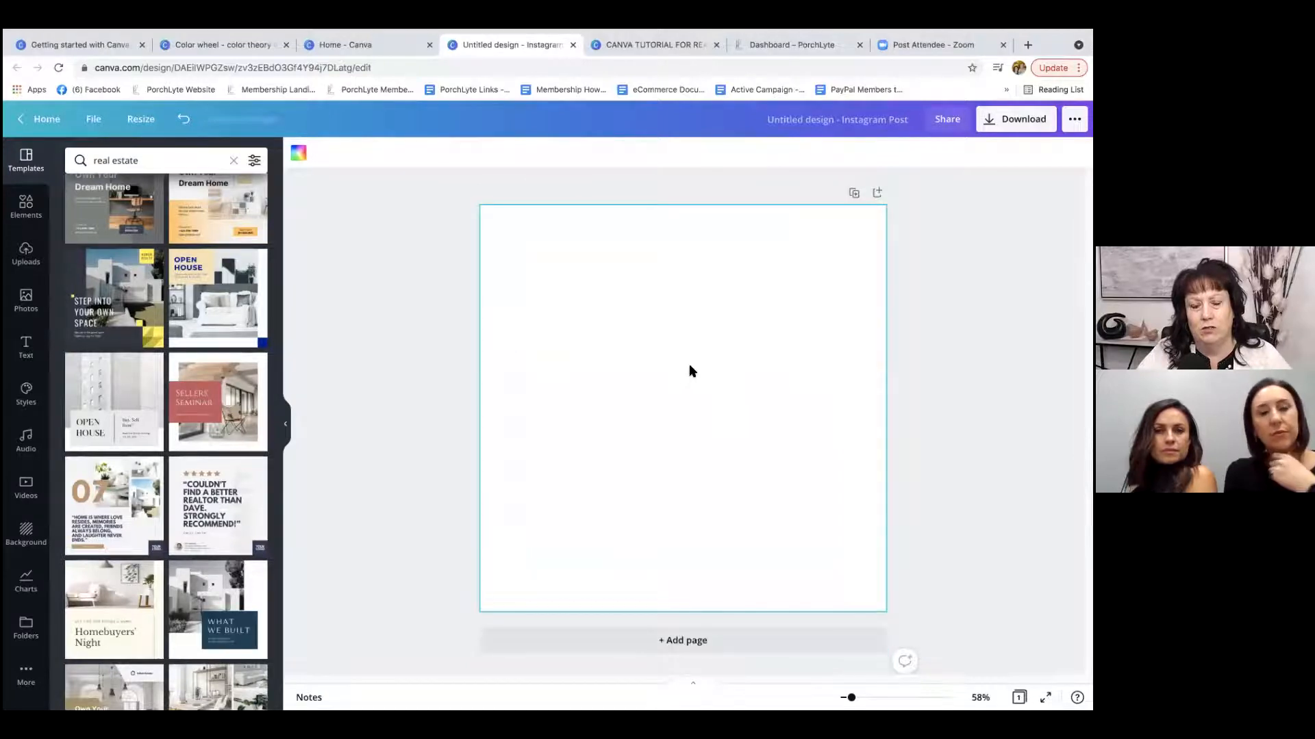
Apply the "Sellers' Seminar" template again to the remaining blank page.
{"action": "left_click", "coordinate": [210, 408]}
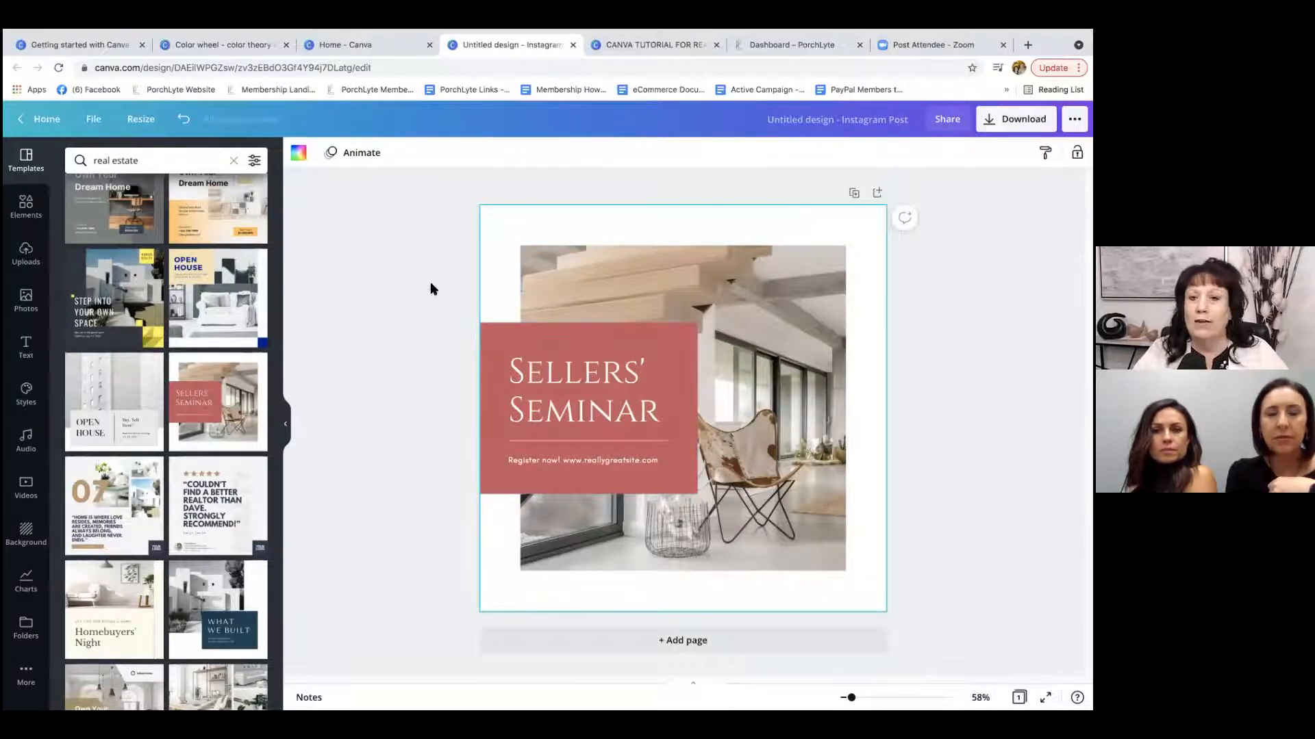
Check the available sources for uploading media and look through the images already uploaded.
{"action": "left_click", "coordinate": [27, 252]}
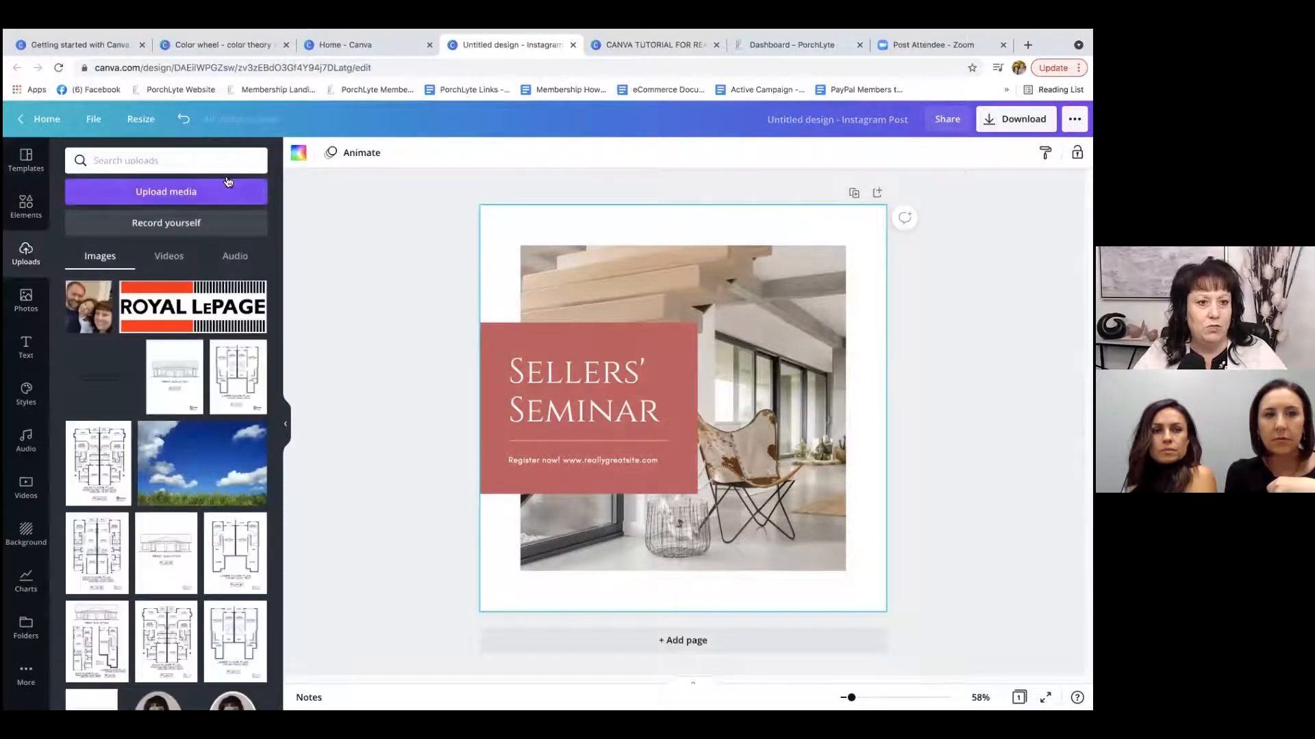
{"action": "left_click", "coordinate": [174, 194]}
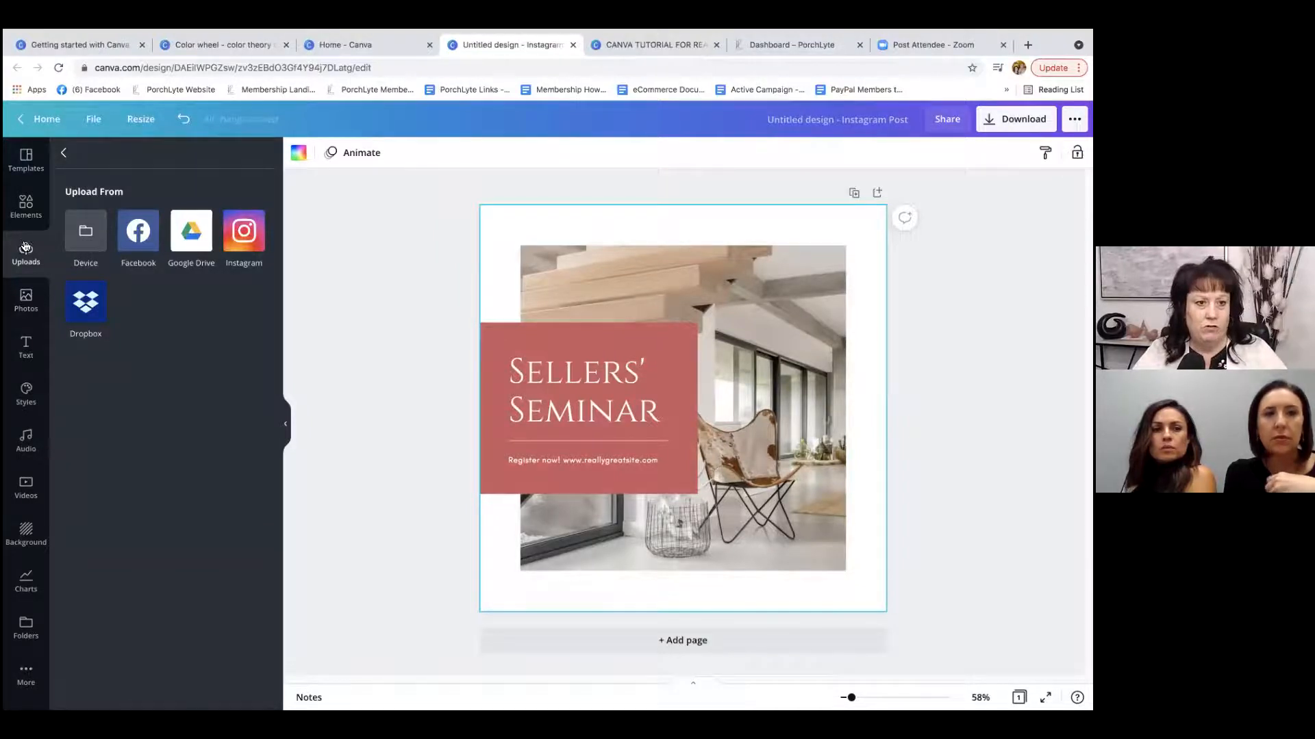
{"action": "left_click", "coordinate": [64, 152]}
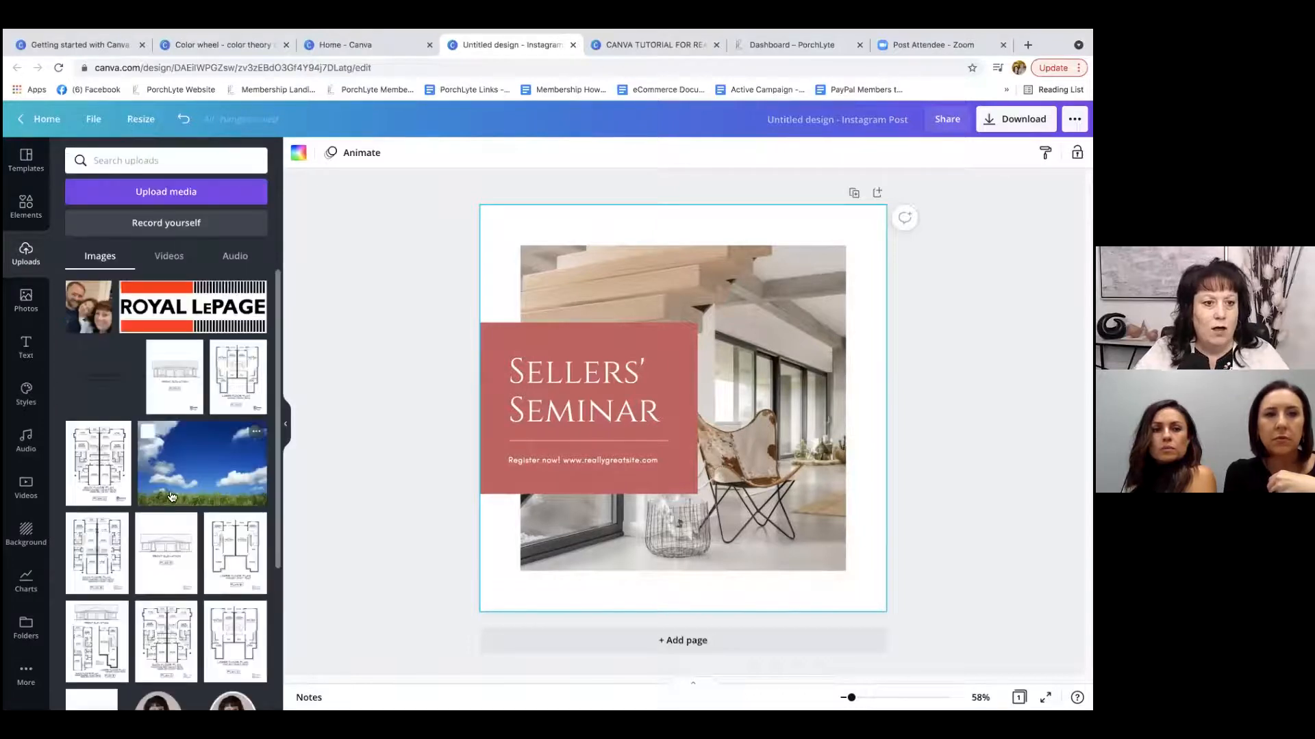
{"action": "scroll", "coordinate": [172, 497], "scroll_direction": "down", "scroll_amount": 20}
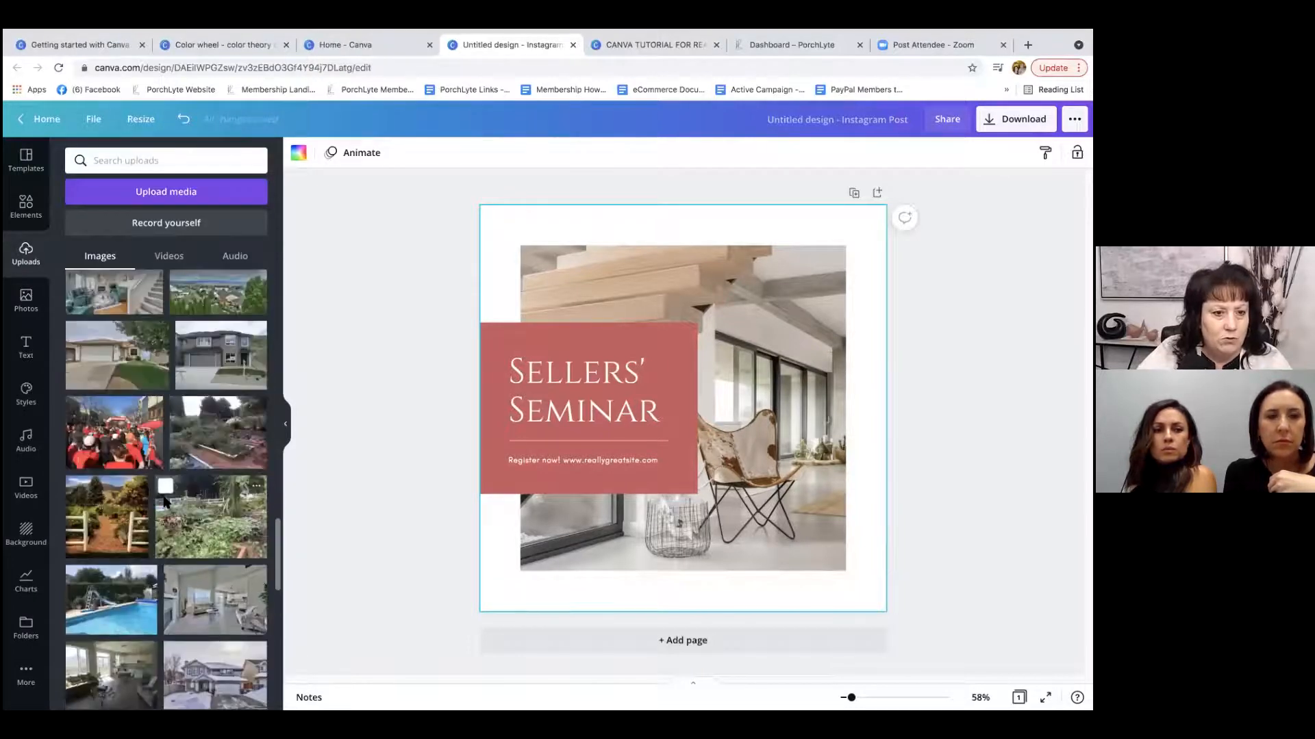
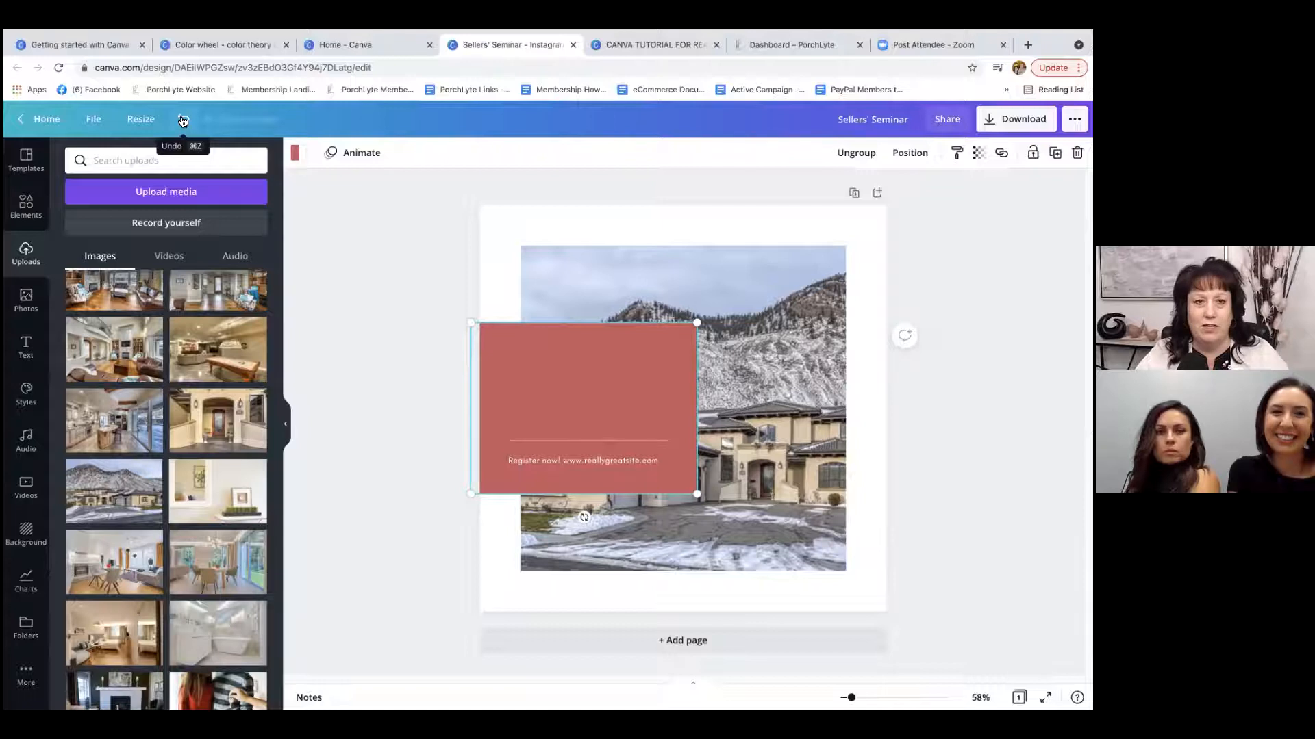
Replace the "Sellers' Seminar" heading in the red box with "New Listing".
{"action": "left_click", "coordinate": [568, 376]}
{"action": "left_click", "coordinate": [570, 377]}
{"action": "left_click", "coordinate": [600, 387]}
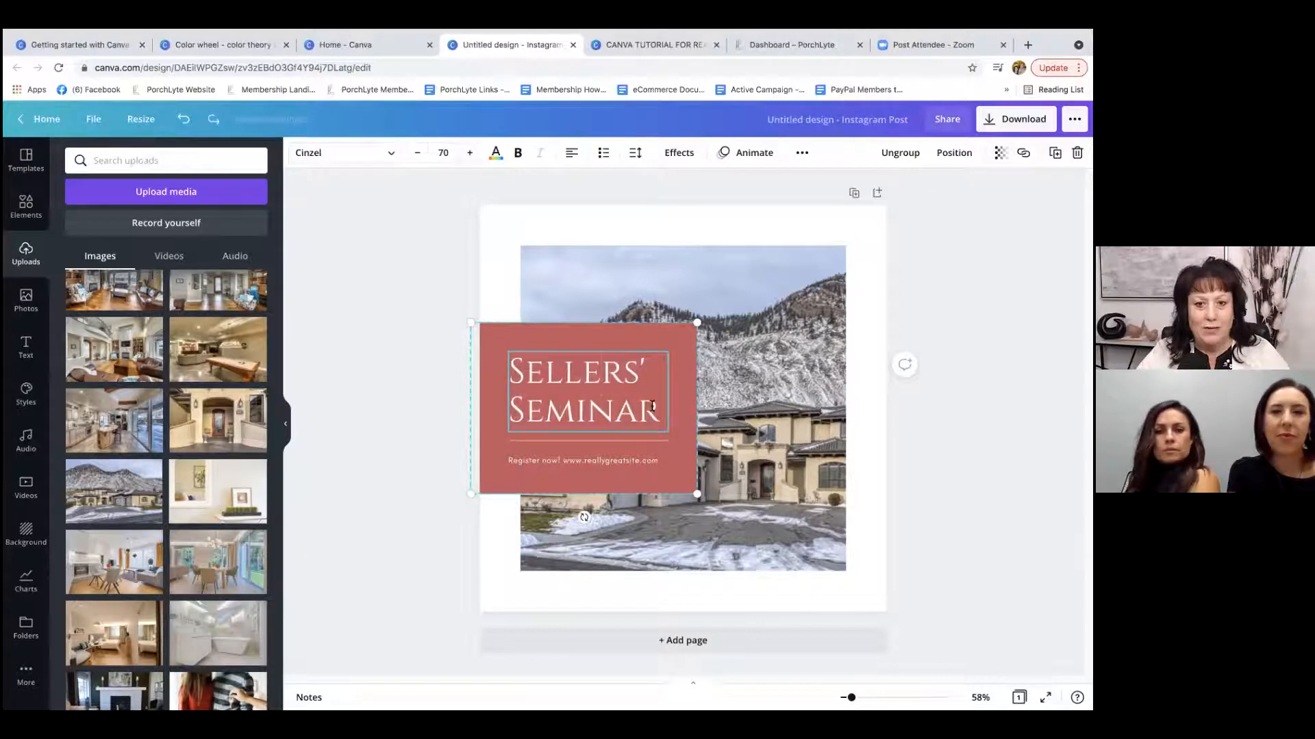
{"action": "left_click_drag", "start_coordinate": [660, 410], "coordinate": [539, 369]}
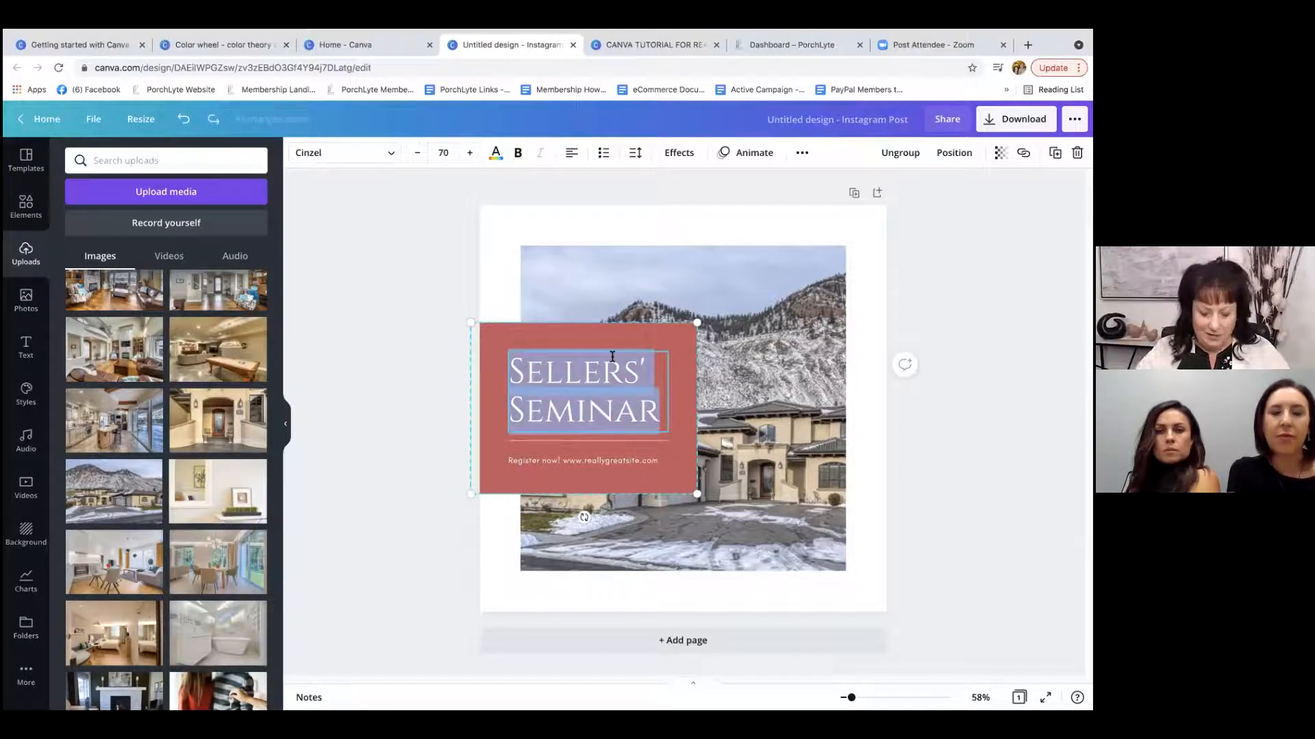
{"action": "key", "text": "BackSpace"}
{"action": "type", "text": "New Listing"}
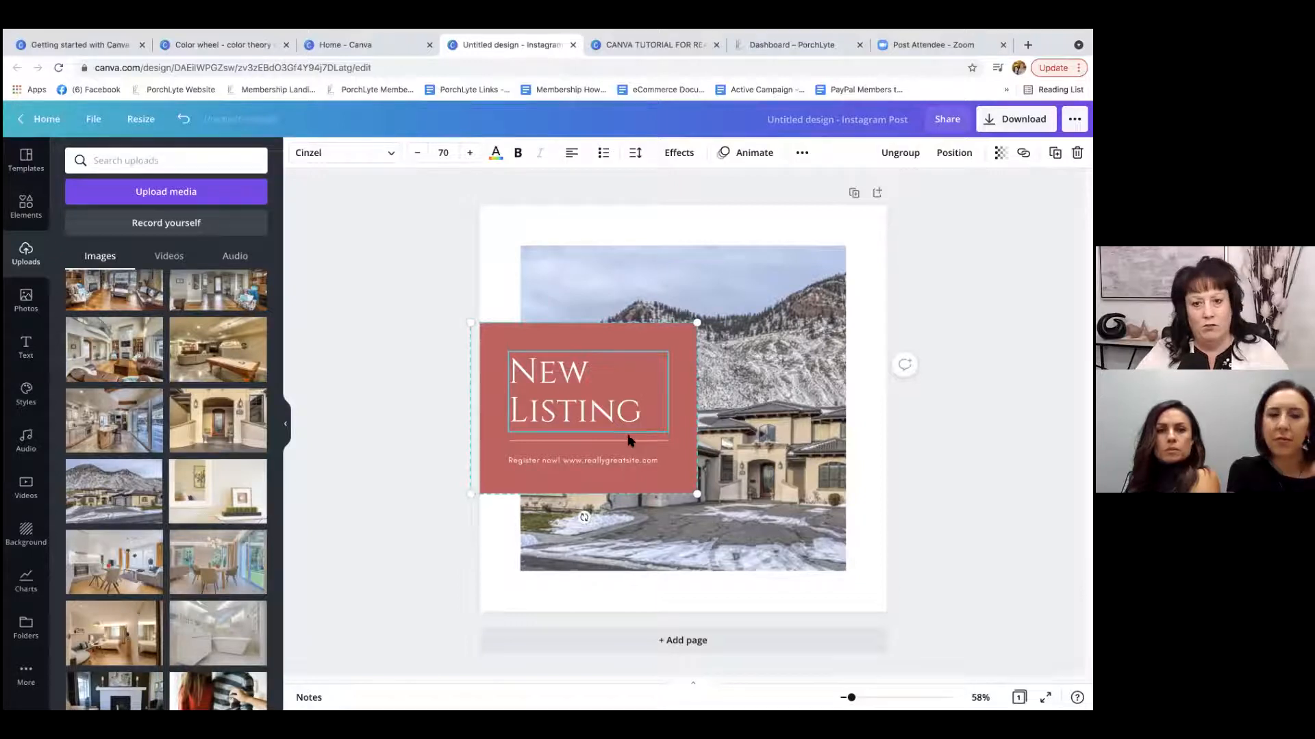
Replace the registration and website line under the heading with the property's street address.
{"action": "left_click", "coordinate": [623, 463]}
{"action": "left_click", "coordinate": [646, 460]}
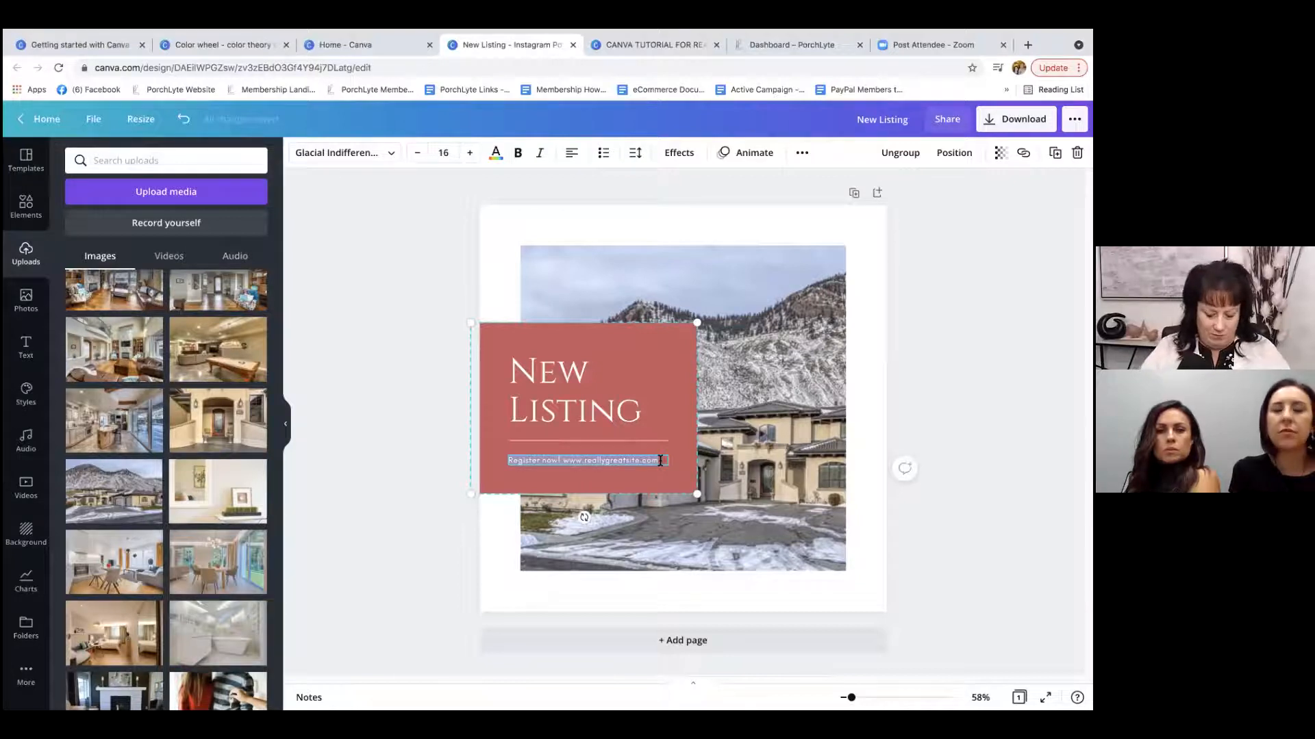
{"action": "left_click_drag", "start_coordinate": [660, 461], "coordinate": [507, 460]}
{"action": "key", "text": "BackSpace"}
{"action": "type", "text": "125"}
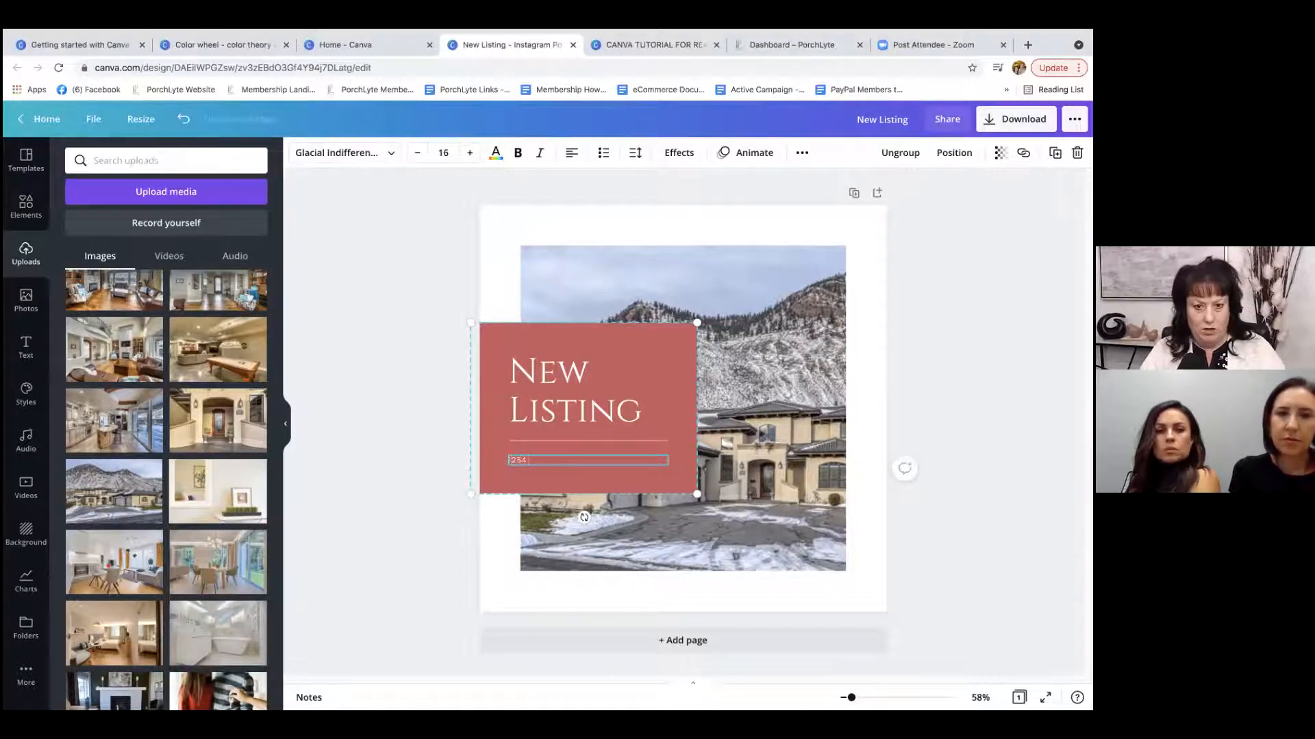
{"action": "type", "text": "4 Main"}
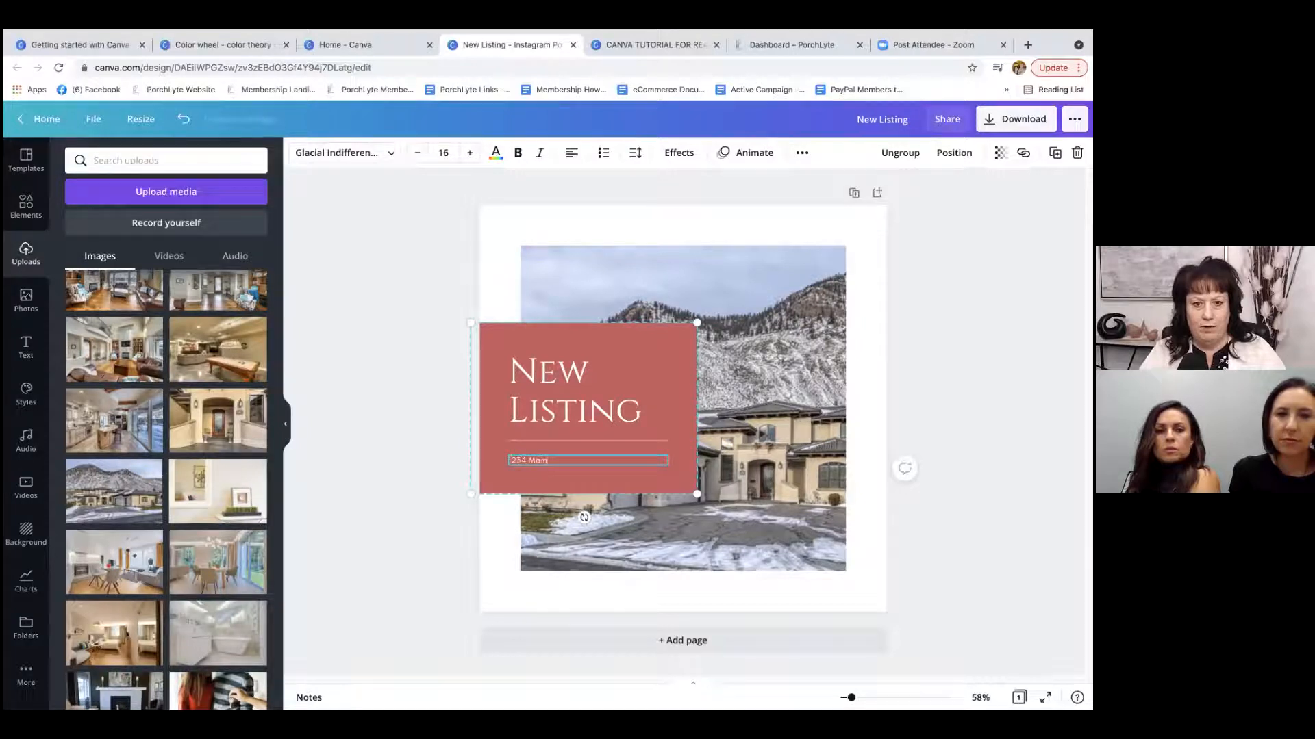
{"action": "type", "text": " Street"}
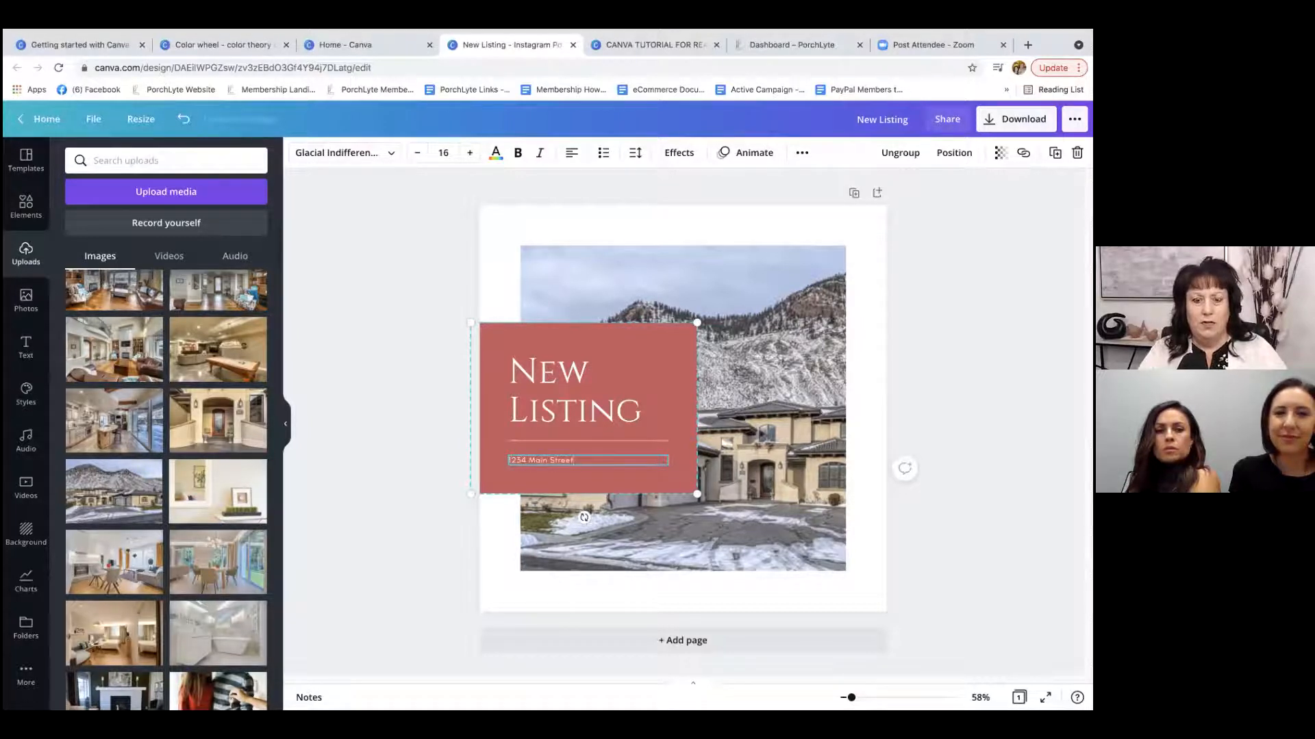
{"action": "left_click", "coordinate": [595, 469]}
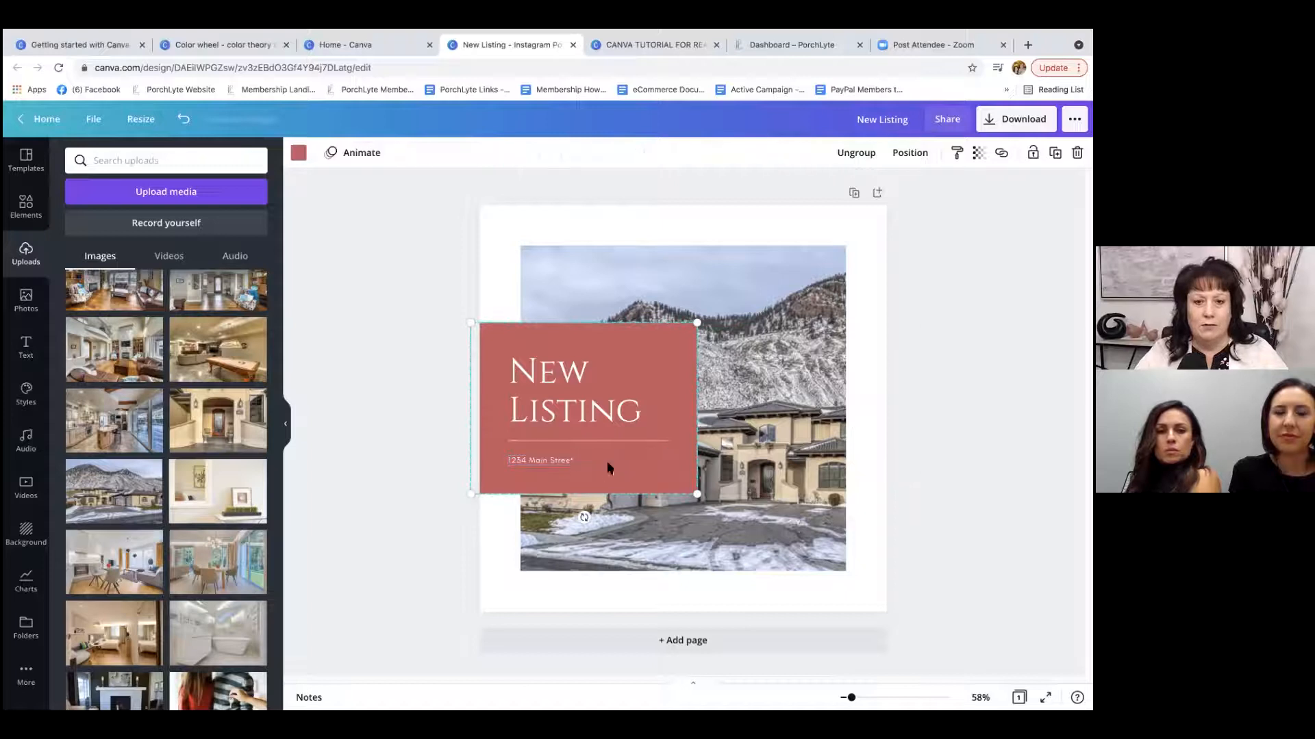
Increase the font size of the whole address line to 20 and reduce it to 18.
{"action": "left_click", "coordinate": [579, 465]}
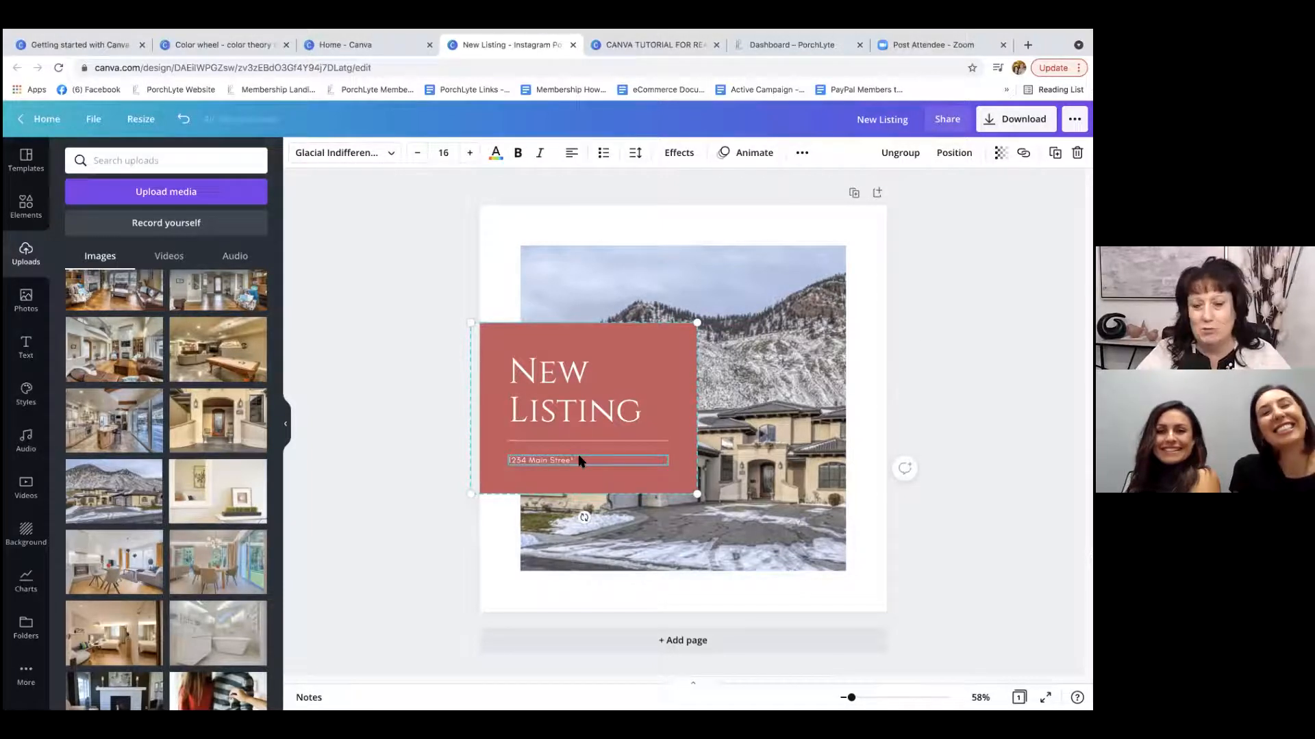
{"action": "left_click", "coordinate": [575, 459]}
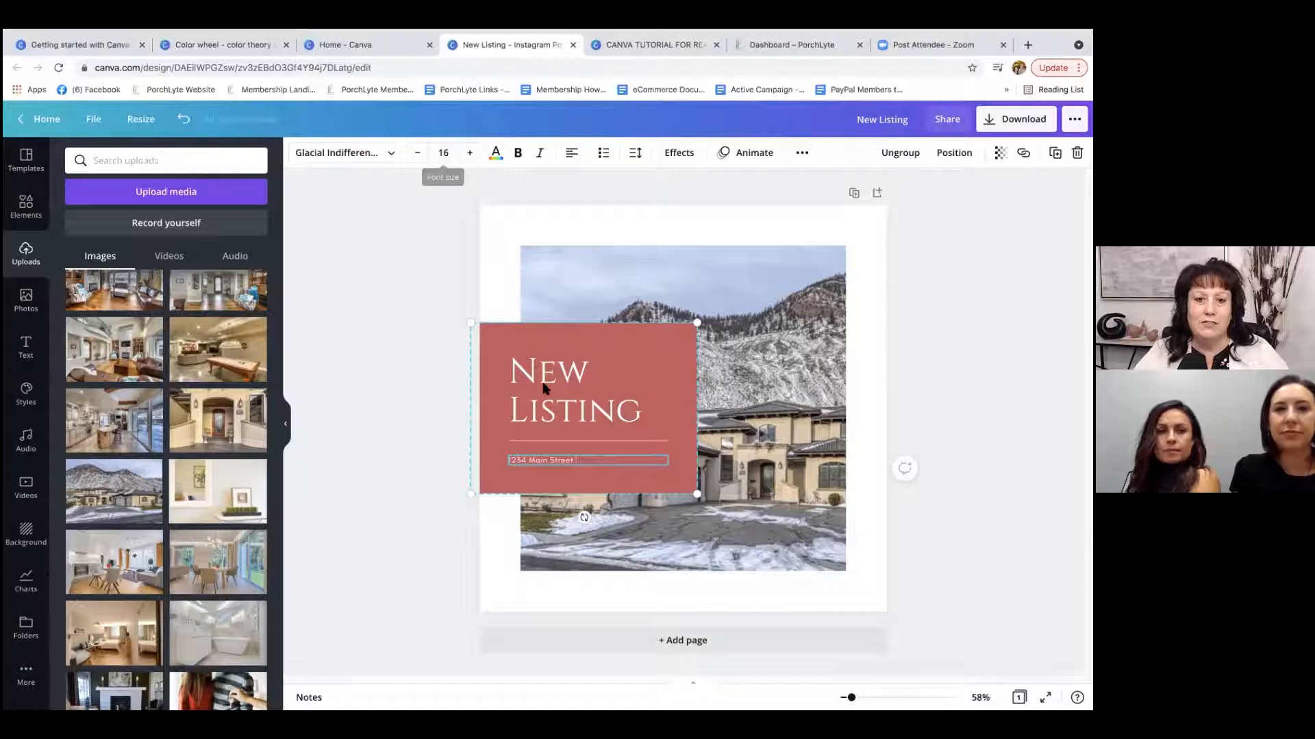
{"action": "left_click_drag", "start_coordinate": [576, 460], "coordinate": [504, 462]}
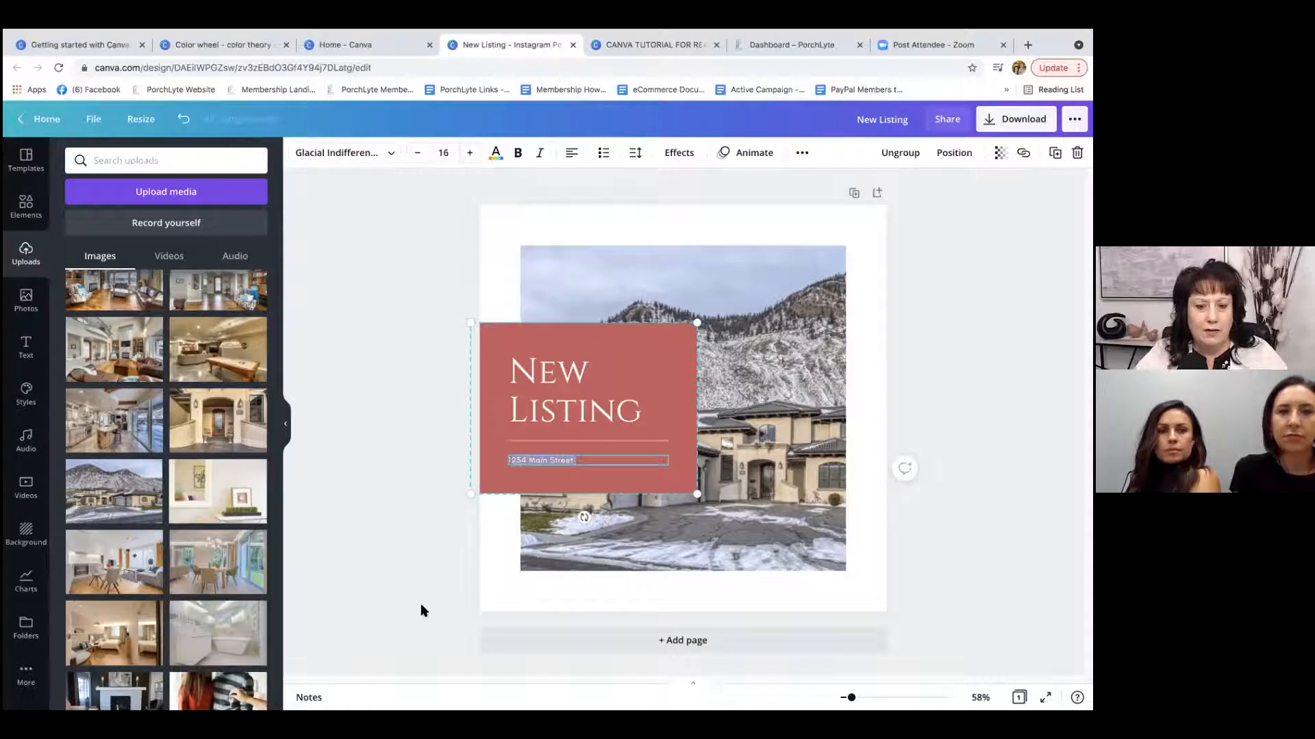
{"action": "left_click", "coordinate": [586, 461]}
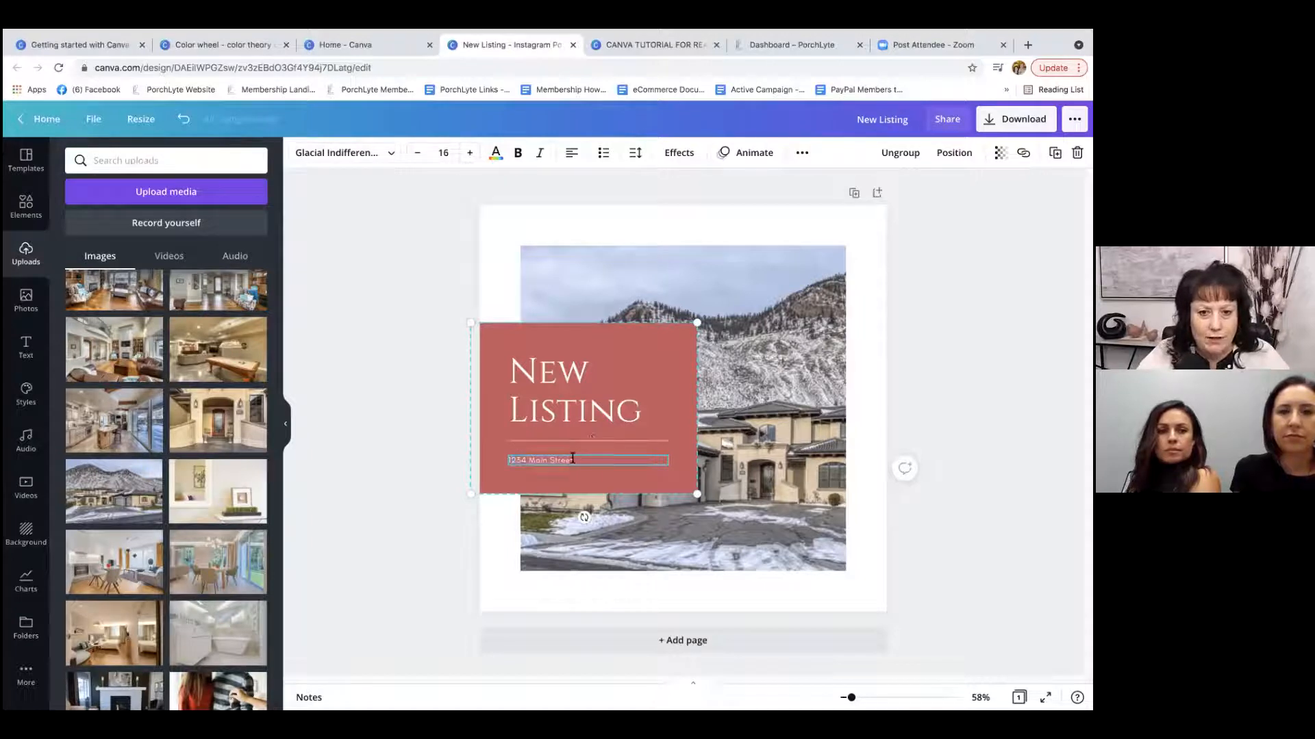
{"action": "triple_click", "coordinate": [506, 460]}
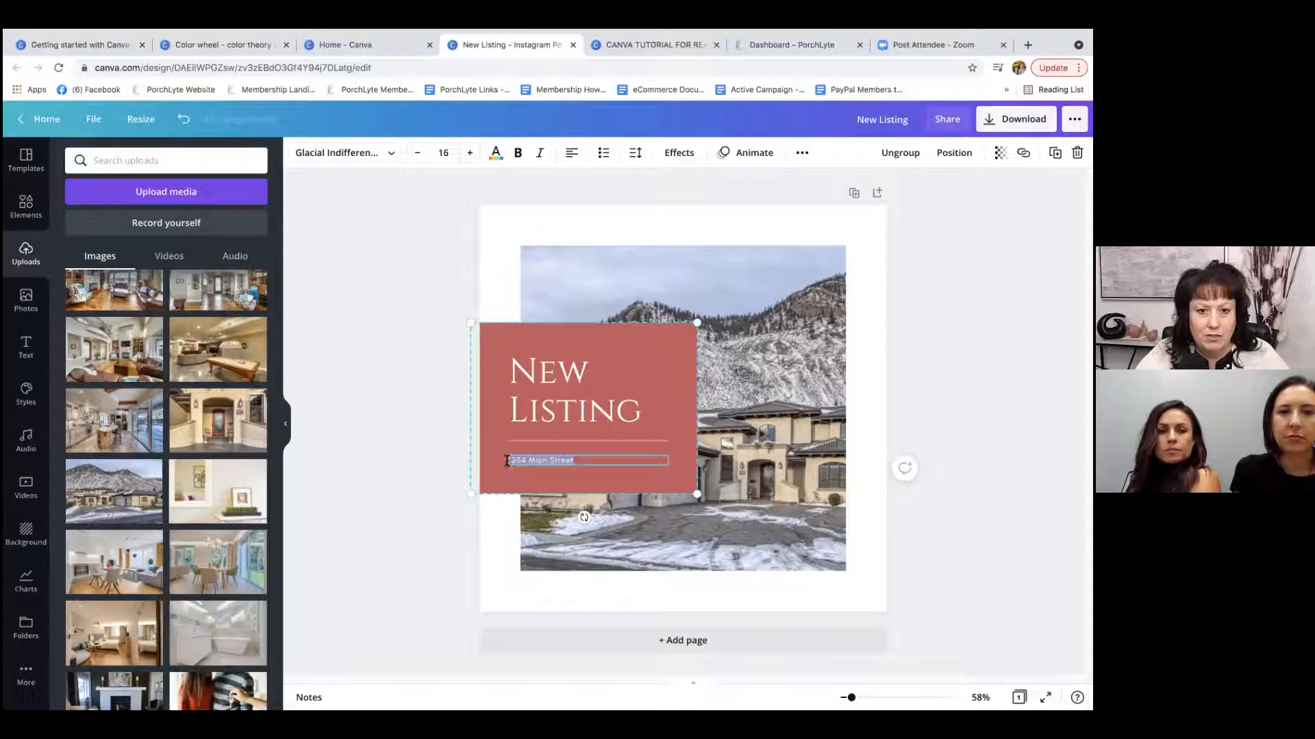
{"action": "left_click", "coordinate": [506, 461]}
{"action": "triple_click", "coordinate": [506, 461]}
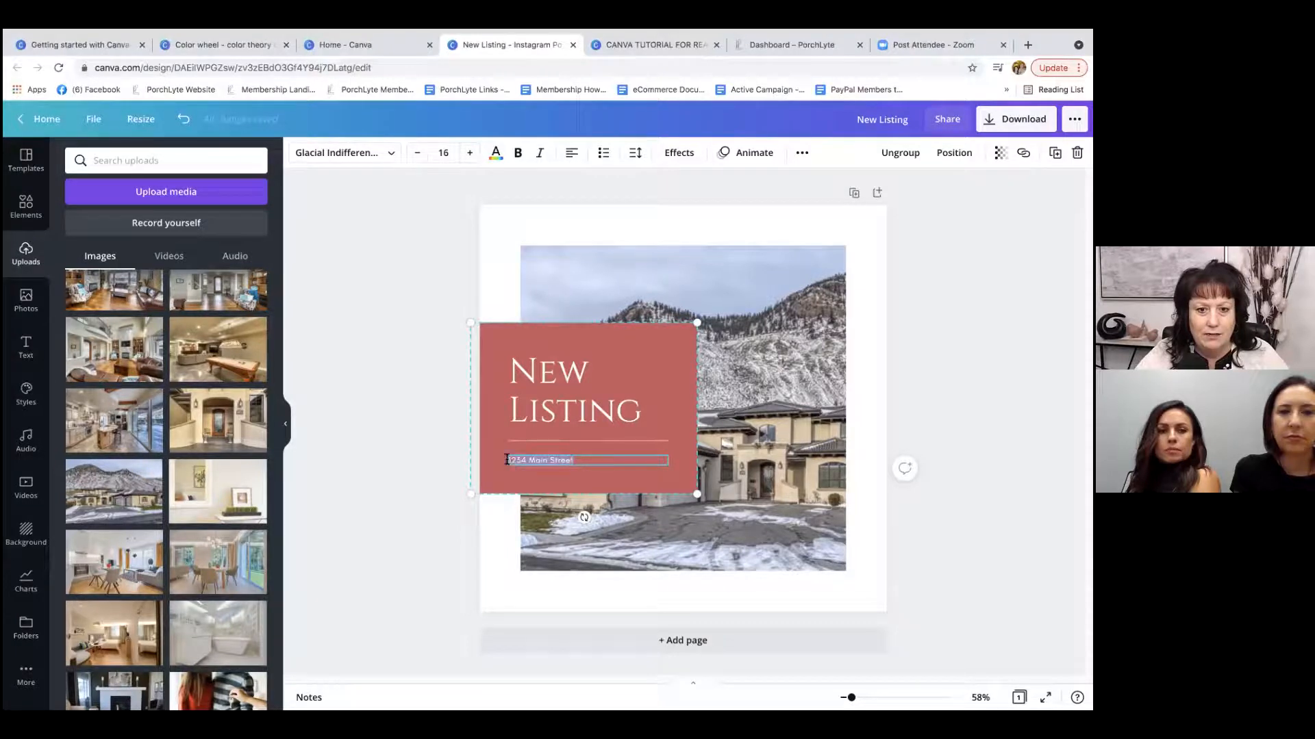
{"action": "left_click", "coordinate": [469, 158]}
{"action": "left_click", "coordinate": [468, 158]}
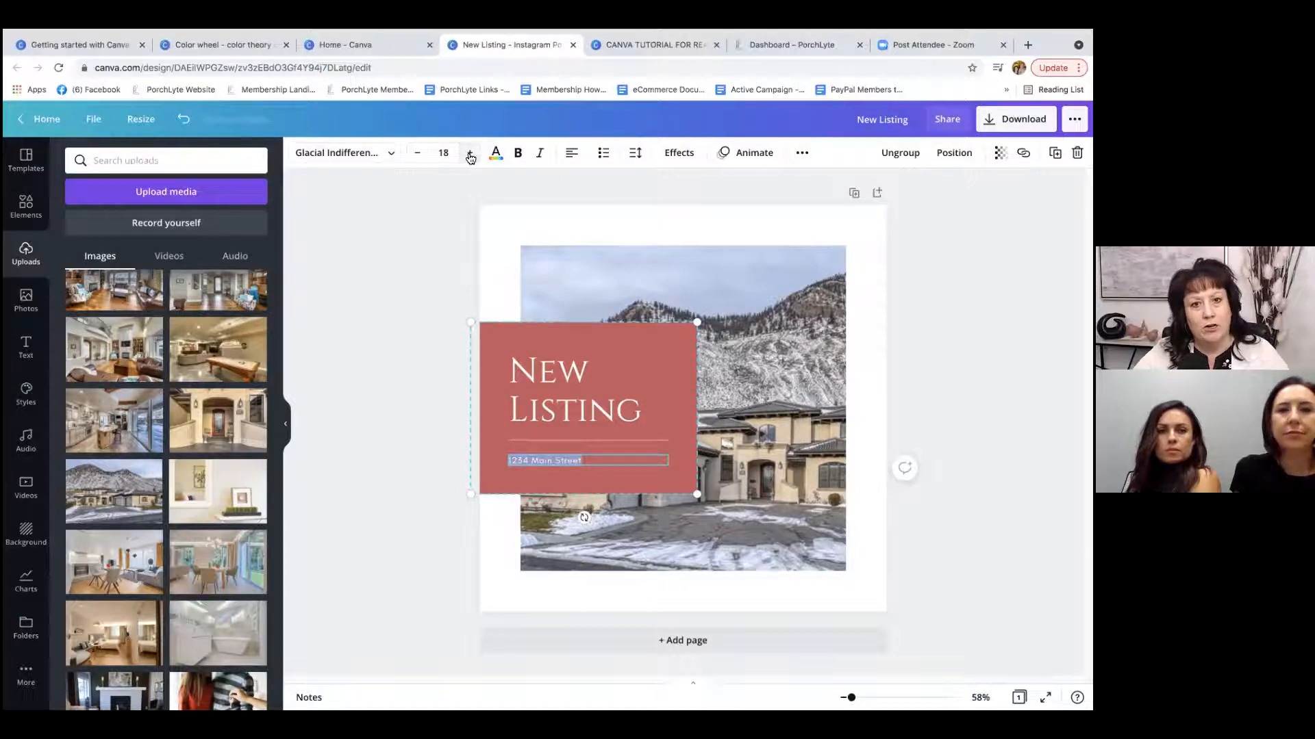
{"action": "left_click", "coordinate": [469, 157]}
{"action": "left_click", "coordinate": [469, 156]}
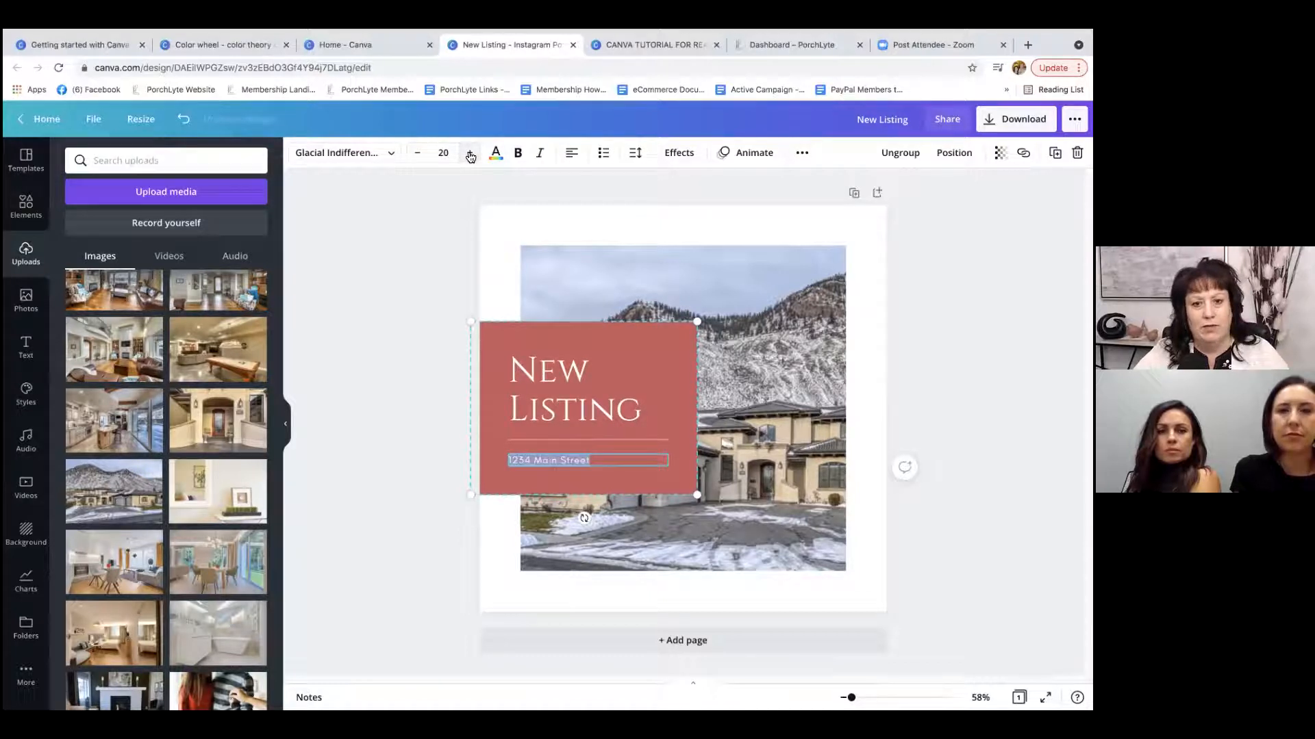
{"action": "left_click", "coordinate": [415, 155]}
{"action": "left_click", "coordinate": [417, 158]}
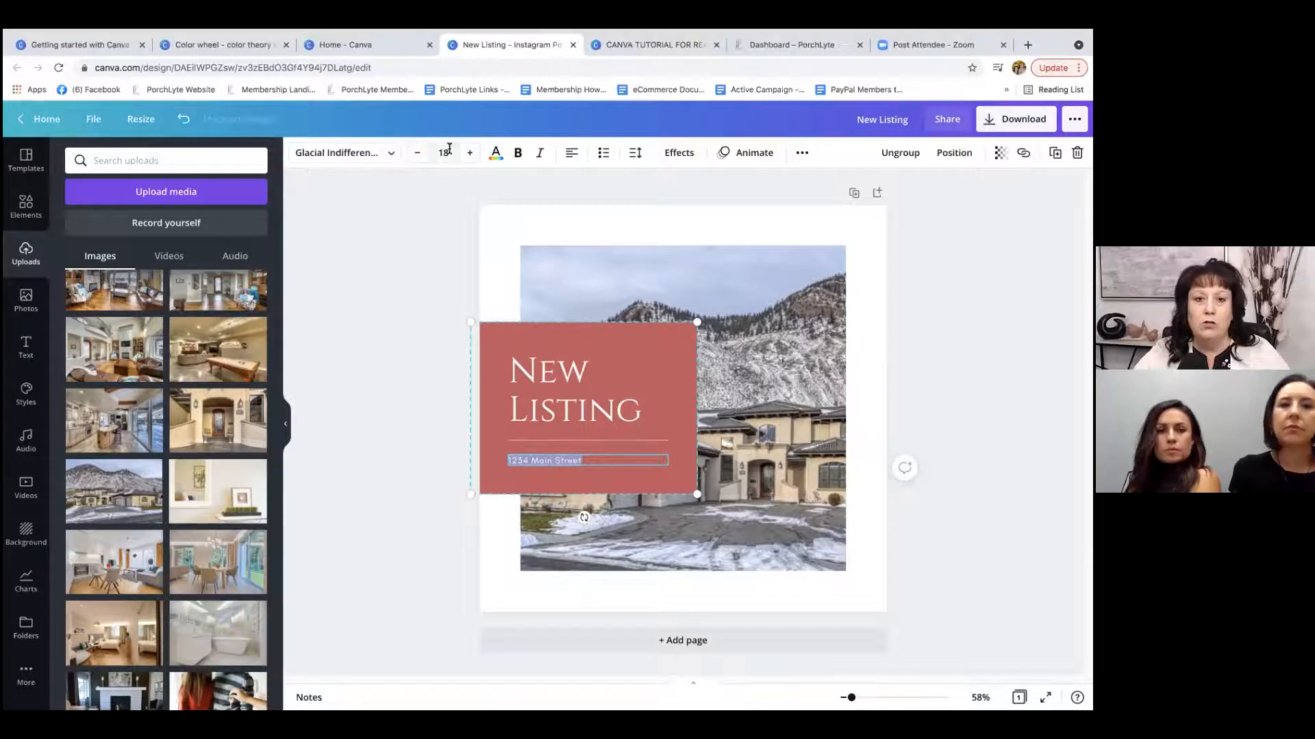
Set the font size of the address line to 24.
{"action": "left_click", "coordinate": [446, 151]}
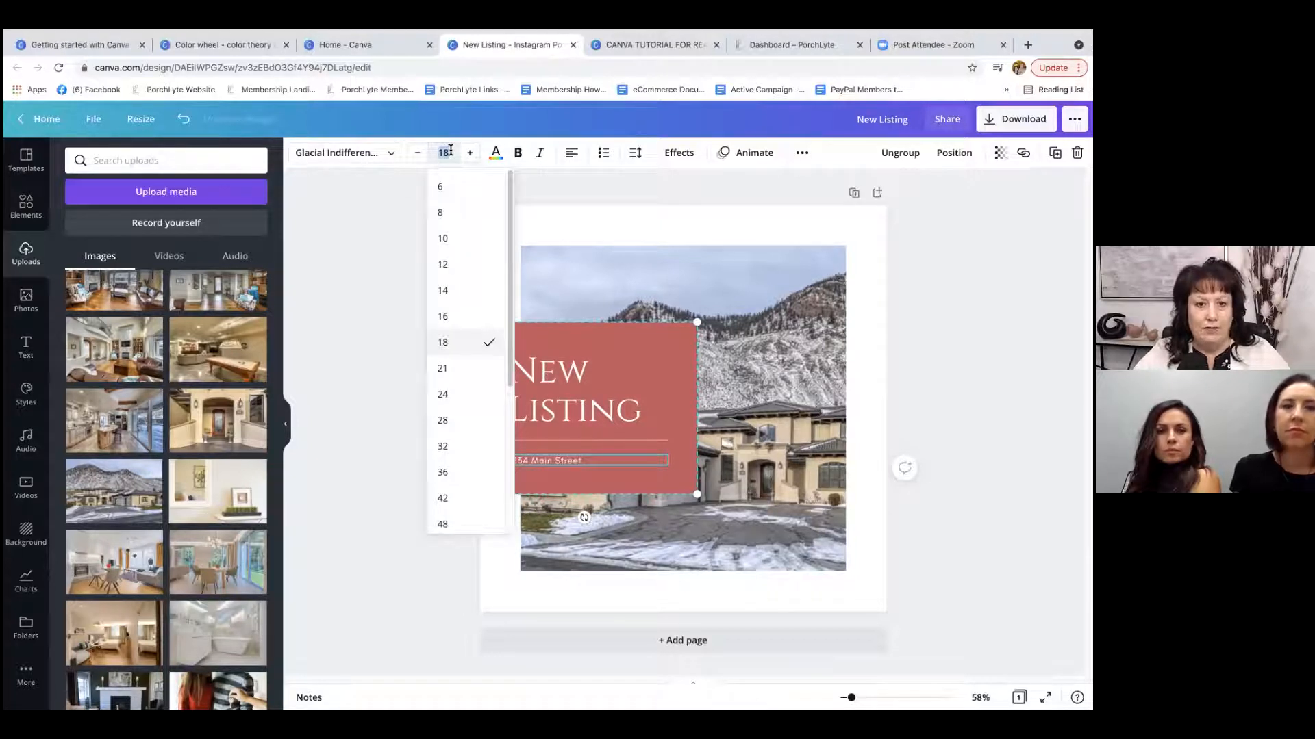
{"action": "left_click_drag", "start_coordinate": [509, 234], "coordinate": [517, 329]}
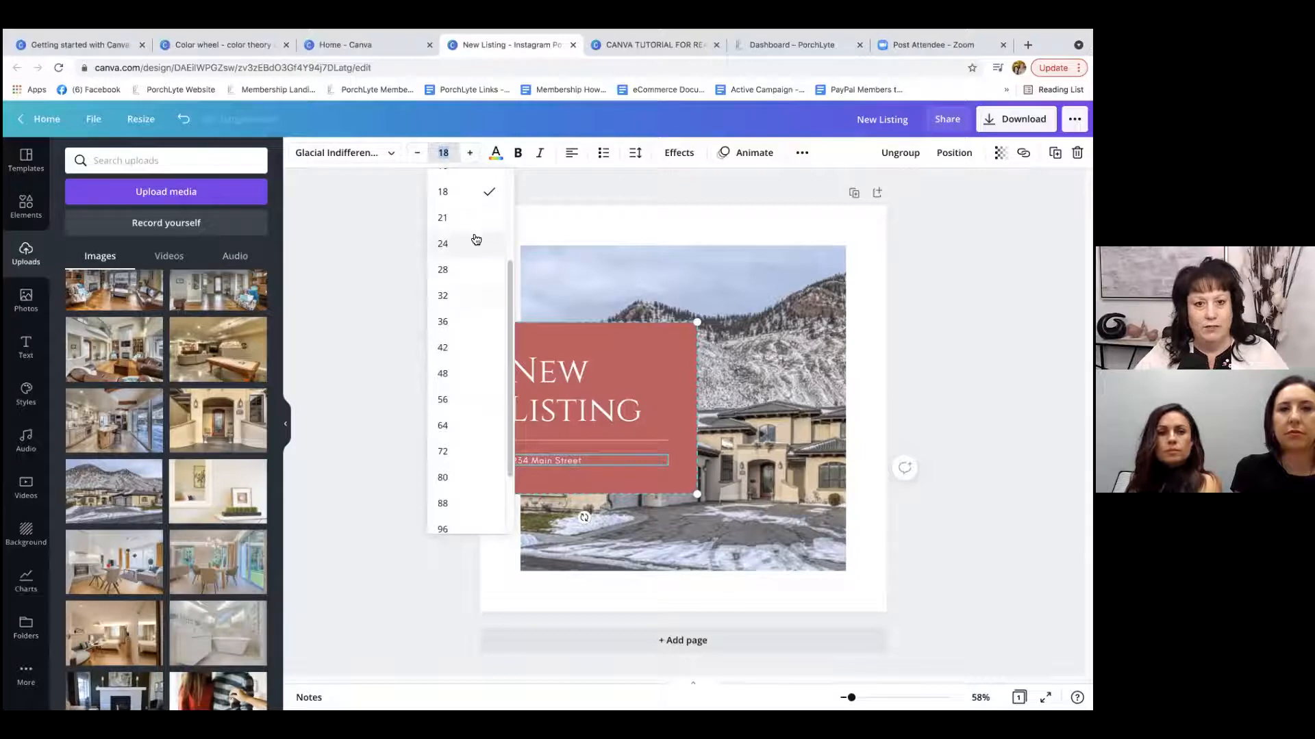
{"action": "left_click", "coordinate": [446, 245]}
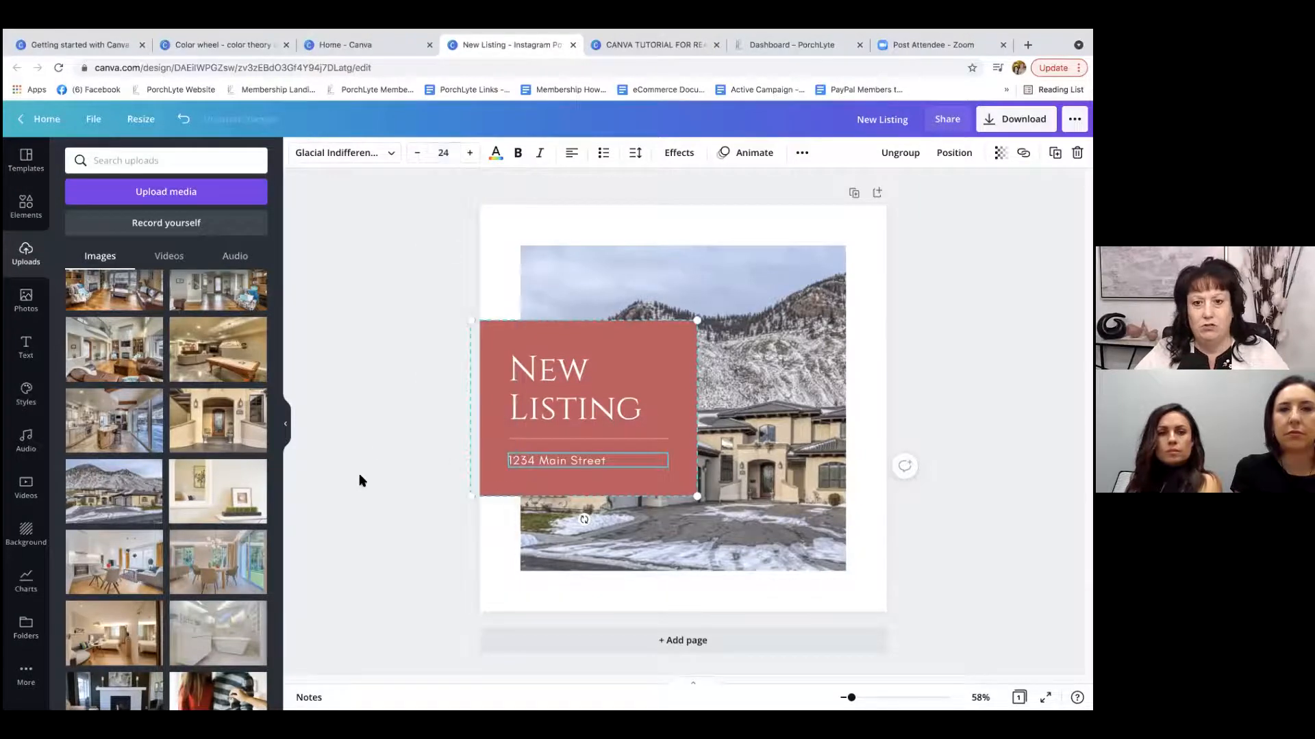
{"action": "left_click", "coordinate": [395, 405]}
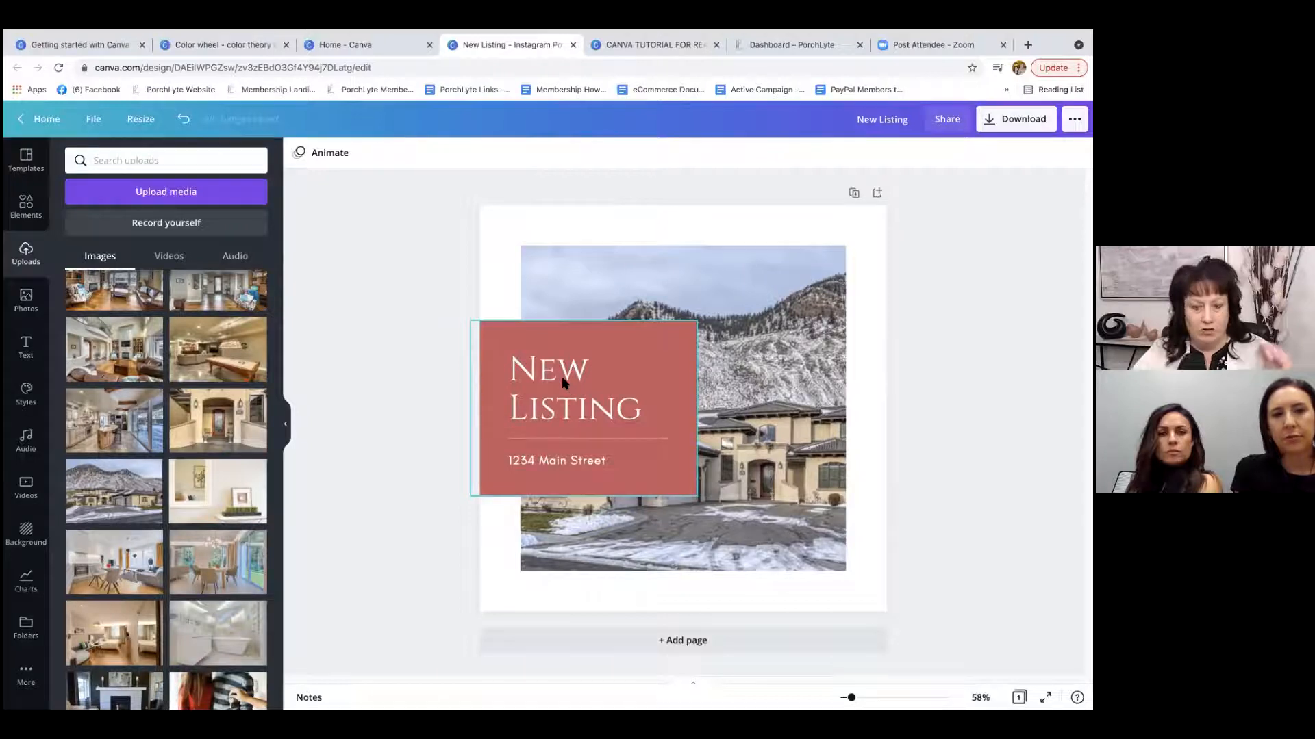
Add the price "$789,900" on a new line below the street address.
{"action": "double_click", "coordinate": [579, 463]}
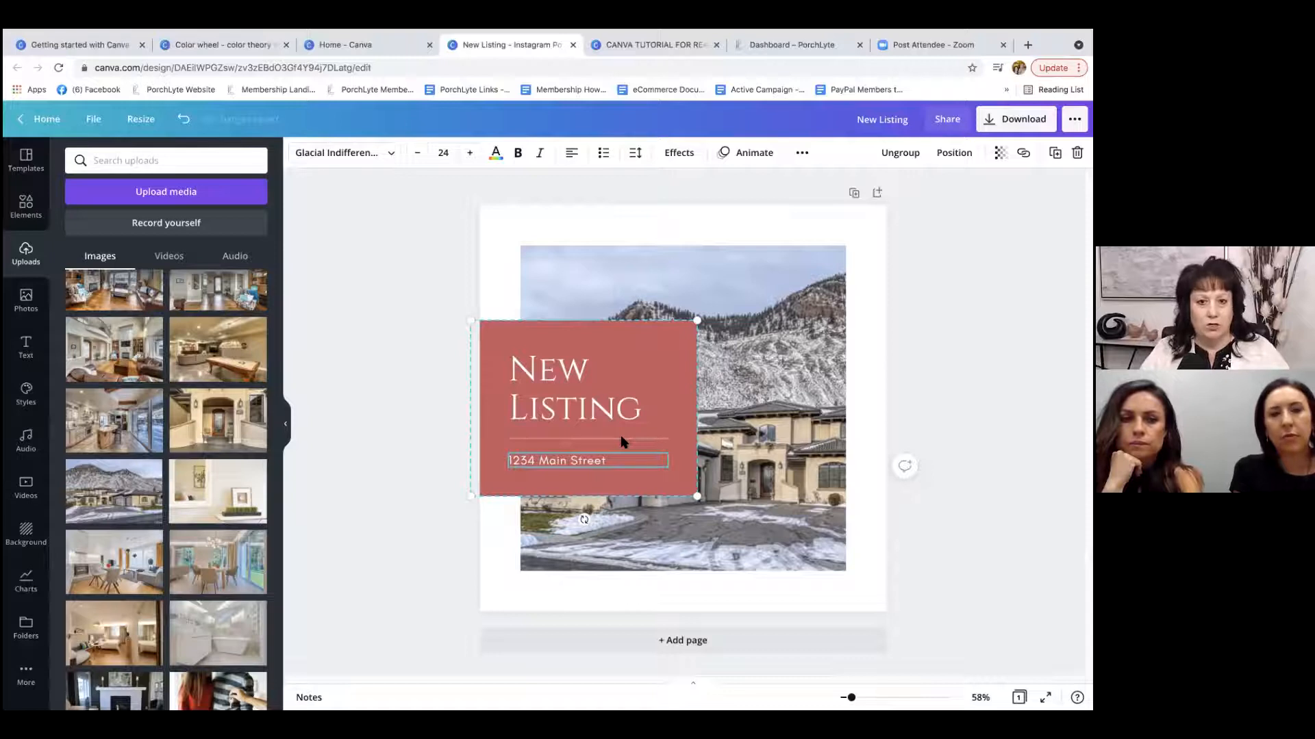
{"action": "key", "text": "Return"}
{"action": "type", "text": "$"}
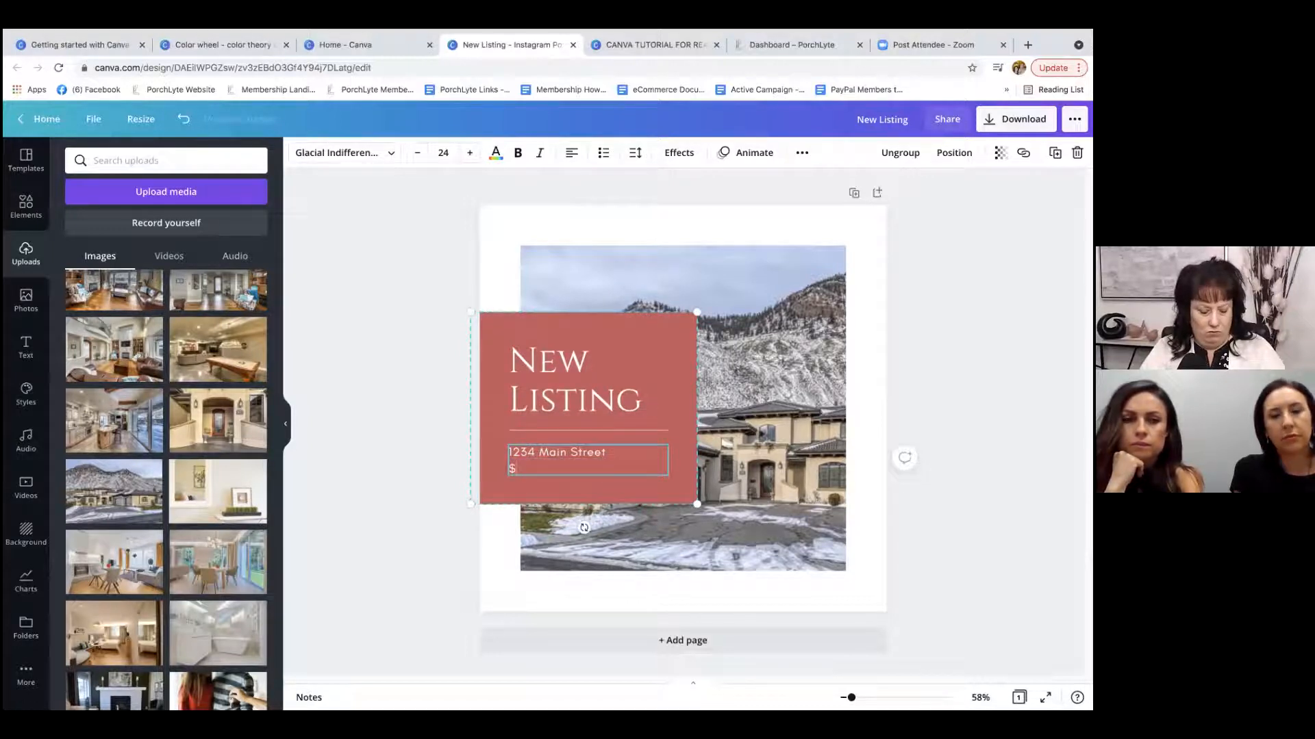
{"action": "type", "text": "789"}
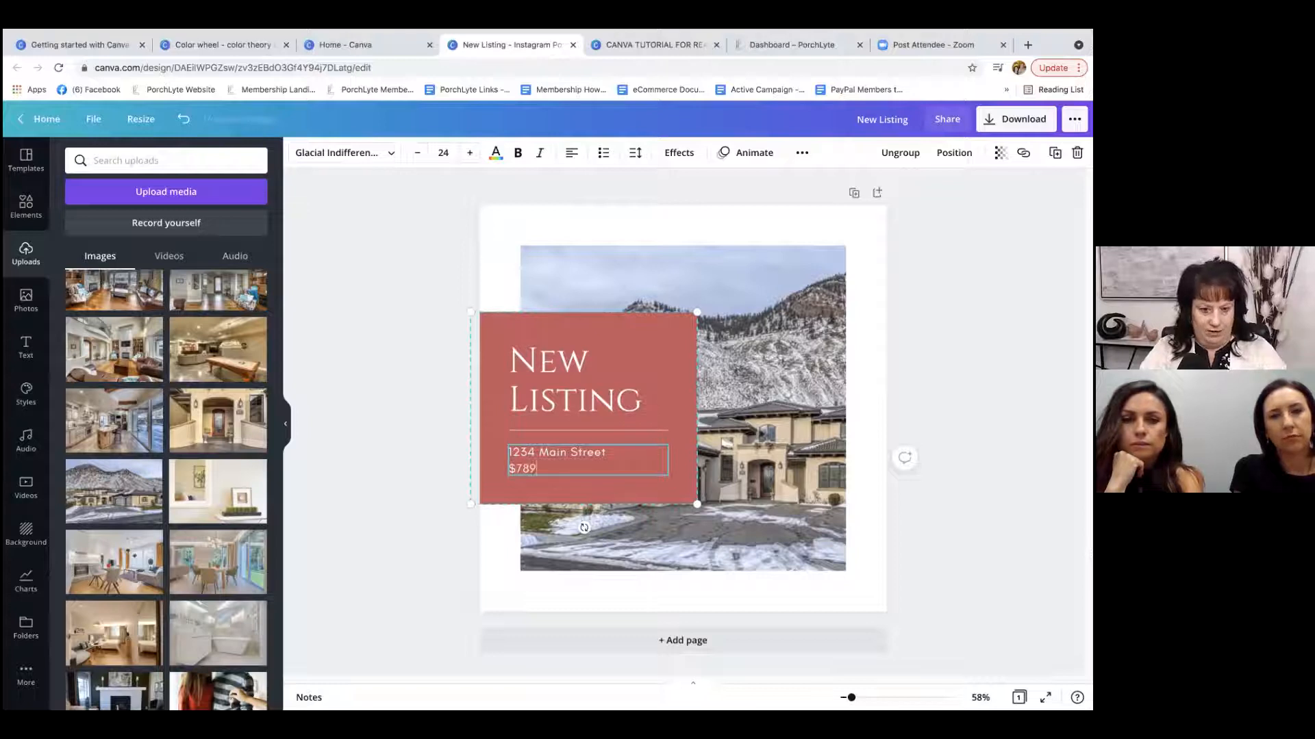
{"action": "type", "text": ",900"}
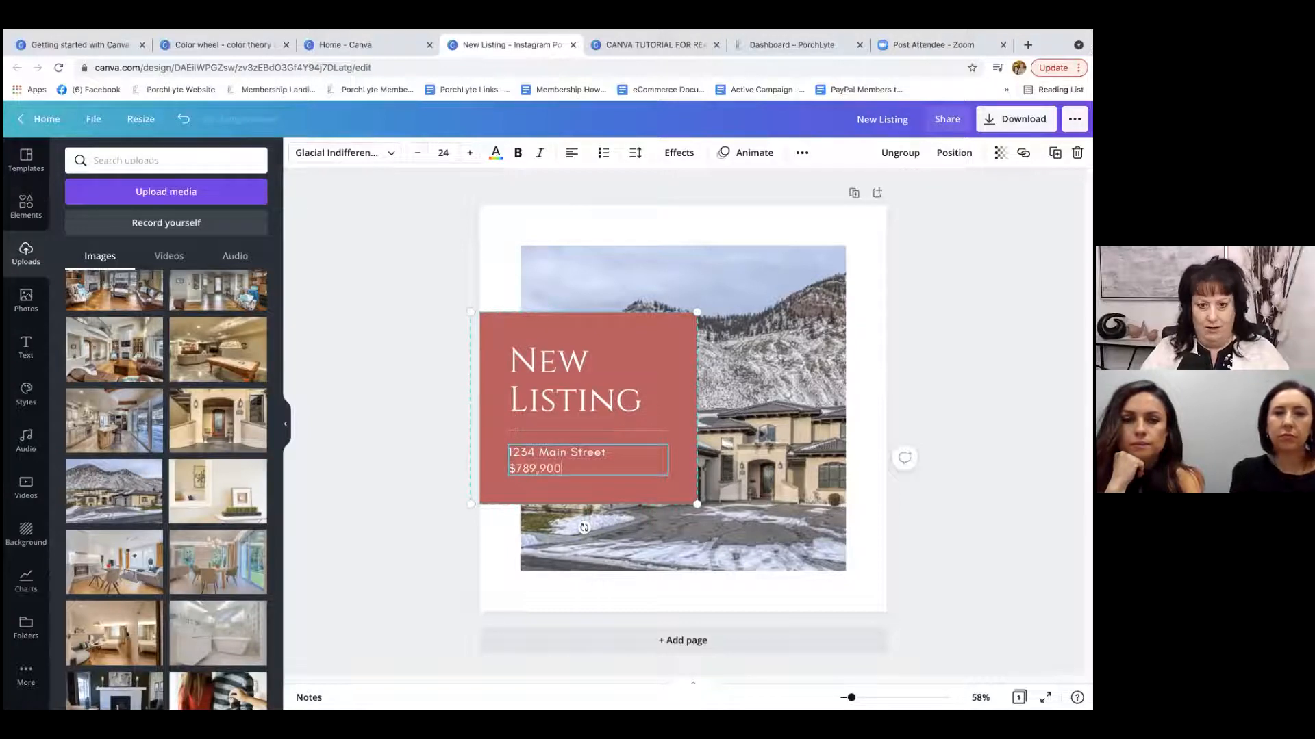
{"action": "left_click", "coordinate": [436, 395]}
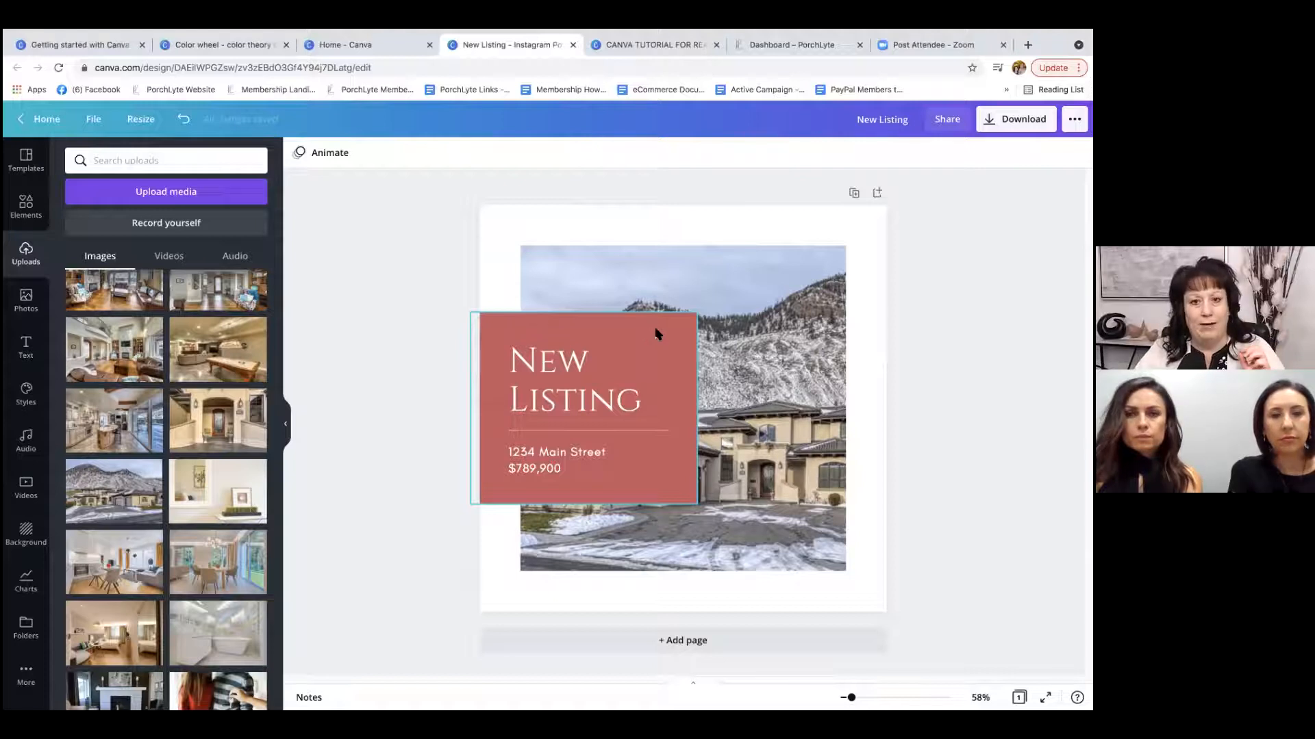
Change the fill of the red text box to the darker custom color #74393E.
{"action": "left_click", "coordinate": [660, 338]}
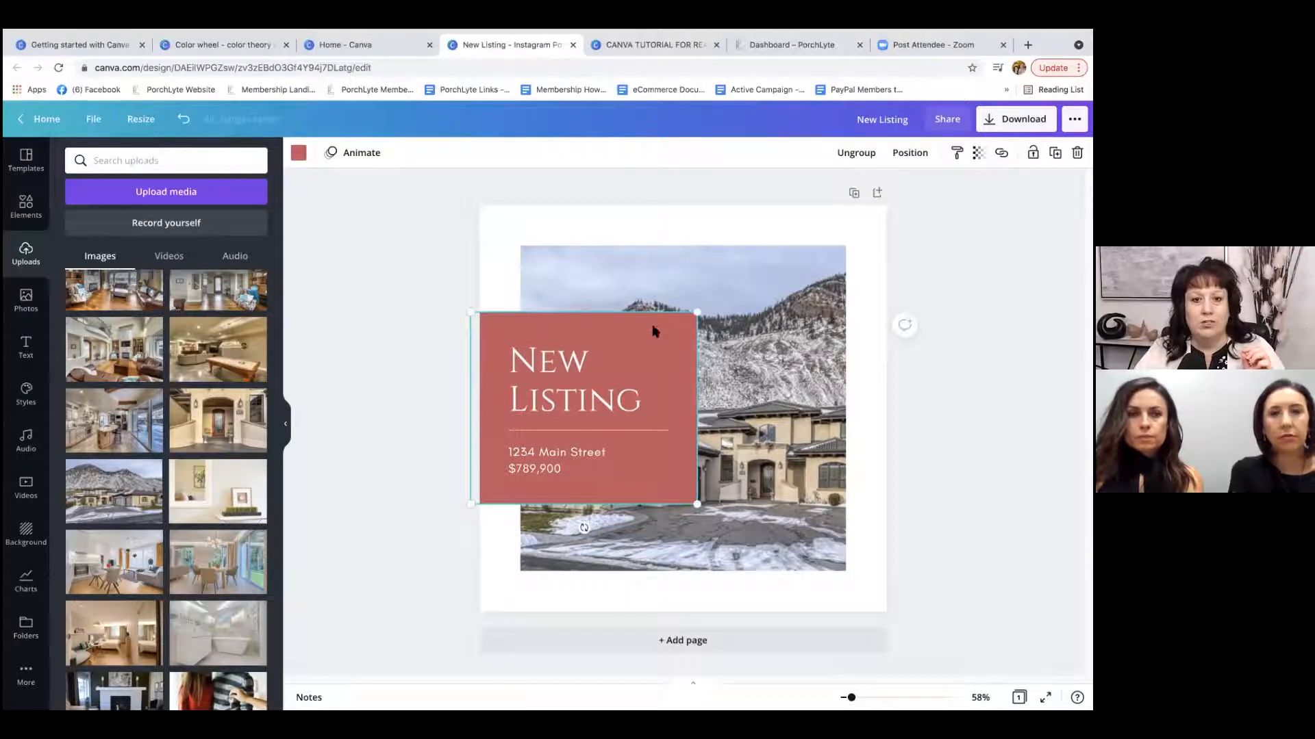
{"action": "left_click", "coordinate": [299, 154]}
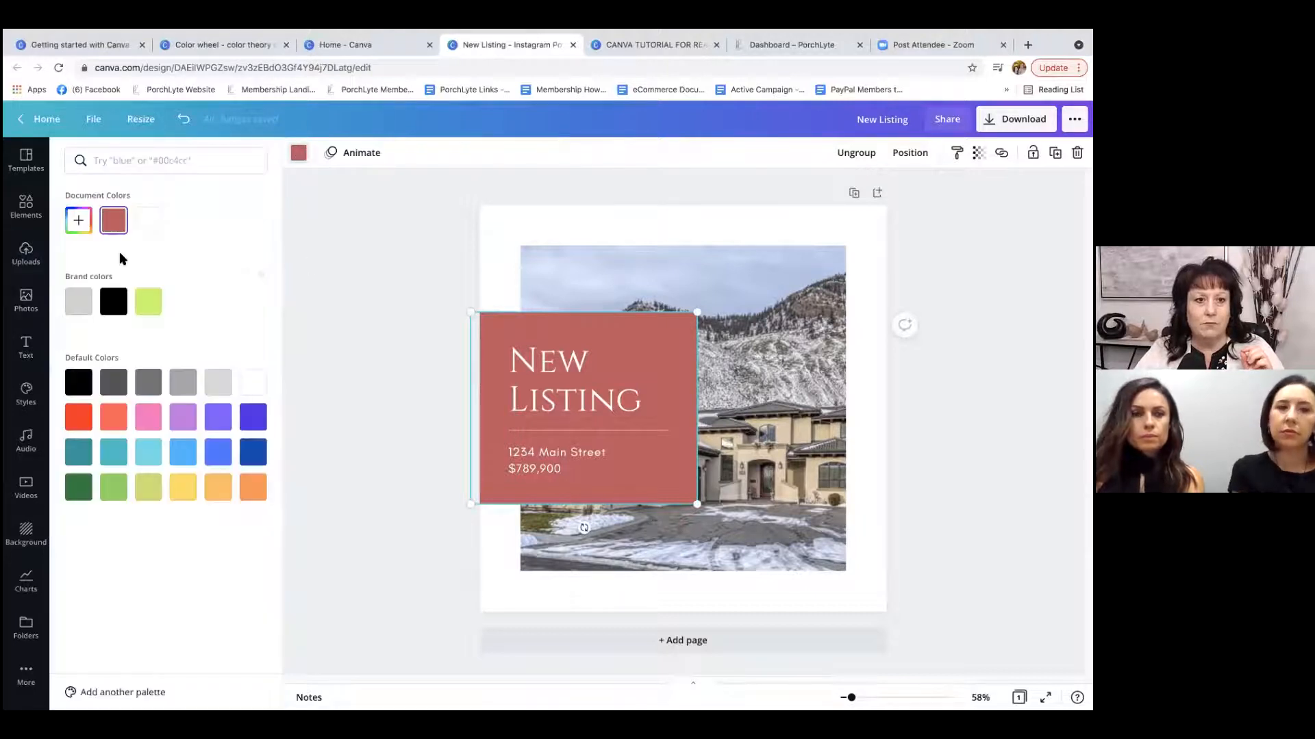
{"action": "left_click", "coordinate": [78, 221]}
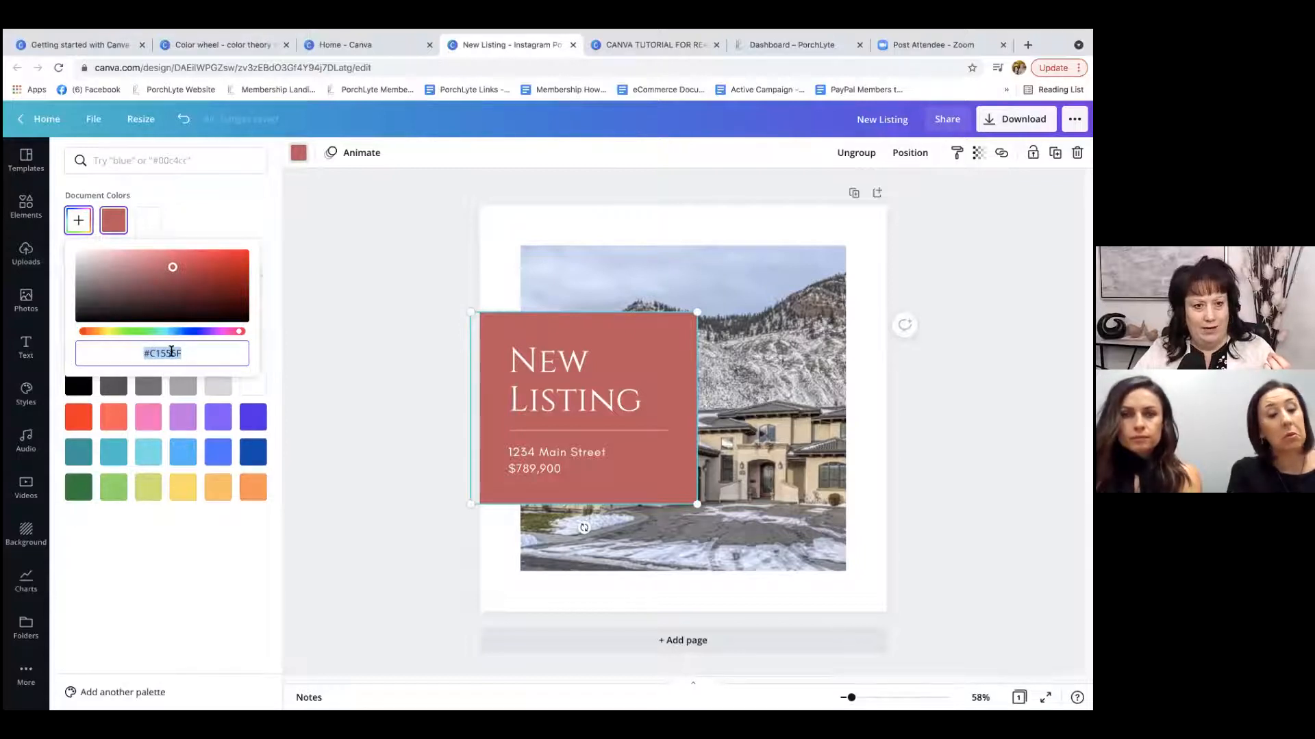
{"action": "mouse_move", "coordinate": [172, 269]}
{"action": "left_mouse_down"}
{"action": "mouse_move", "coordinate": [196, 276]}
{"action": "mouse_move", "coordinate": [194, 296]}
{"action": "mouse_move", "coordinate": [193, 270]}
{"action": "mouse_move", "coordinate": [162, 294]}
{"action": "mouse_move", "coordinate": [149, 281]}
{"action": "mouse_move", "coordinate": [174, 276]}
{"action": "mouse_move", "coordinate": [184, 290]}
{"action": "mouse_move", "coordinate": [197, 274]}
{"action": "mouse_move", "coordinate": [164, 289]}
{"action": "left_mouse_up"}
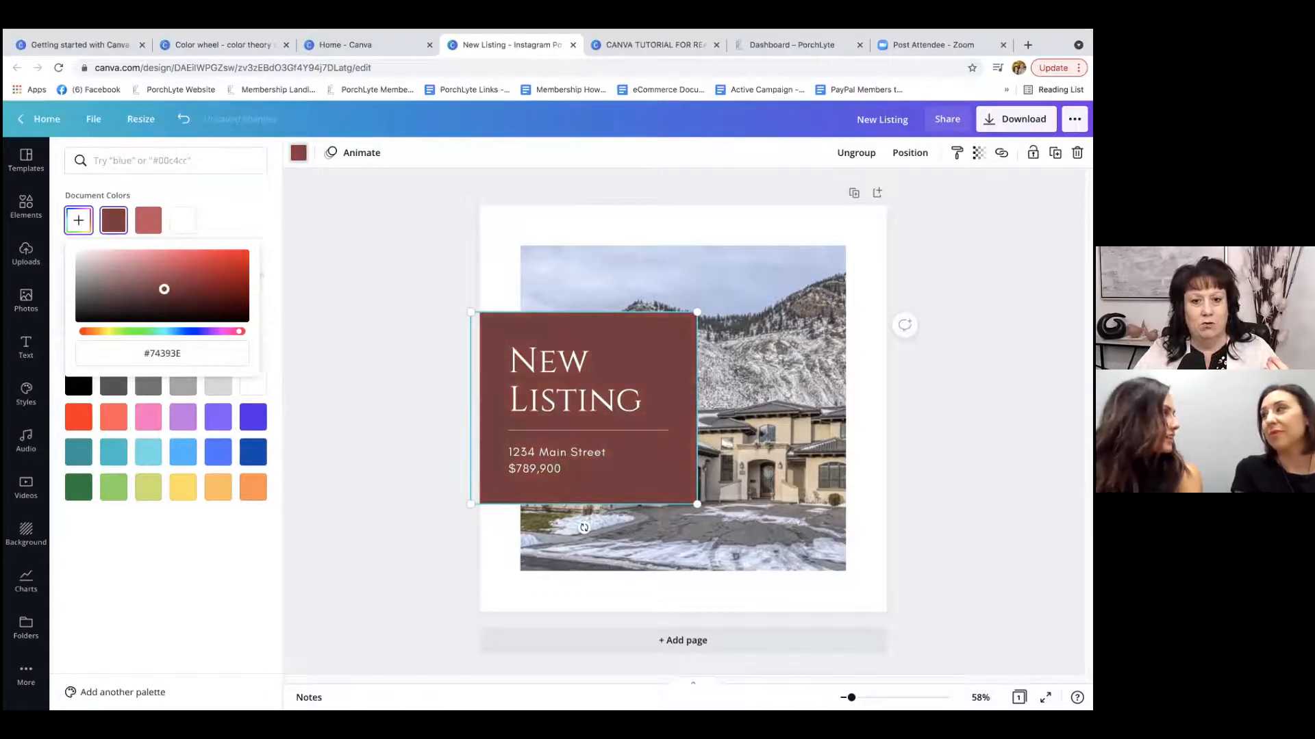
{"action": "left_click", "coordinate": [328, 235]}
Copy the hex code of the text box's custom fill color.
{"action": "left_click", "coordinate": [645, 332]}
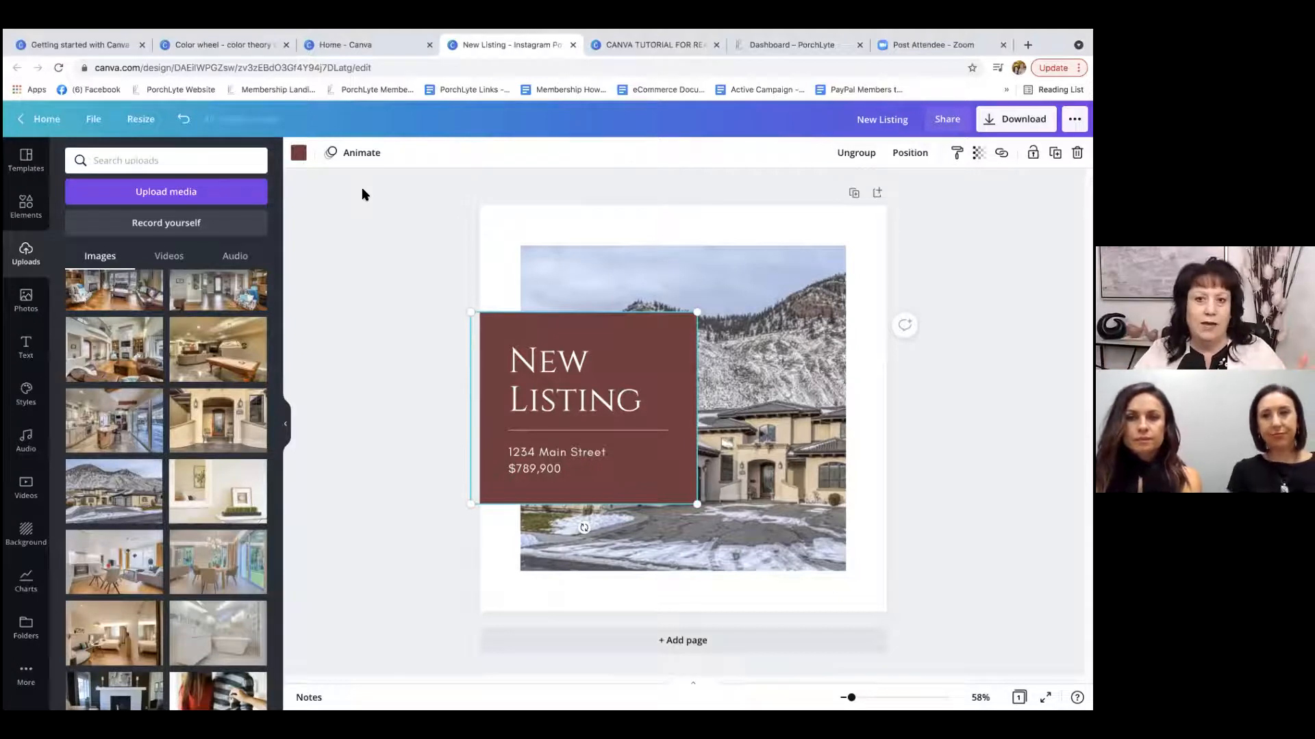
{"action": "left_click", "coordinate": [298, 159]}
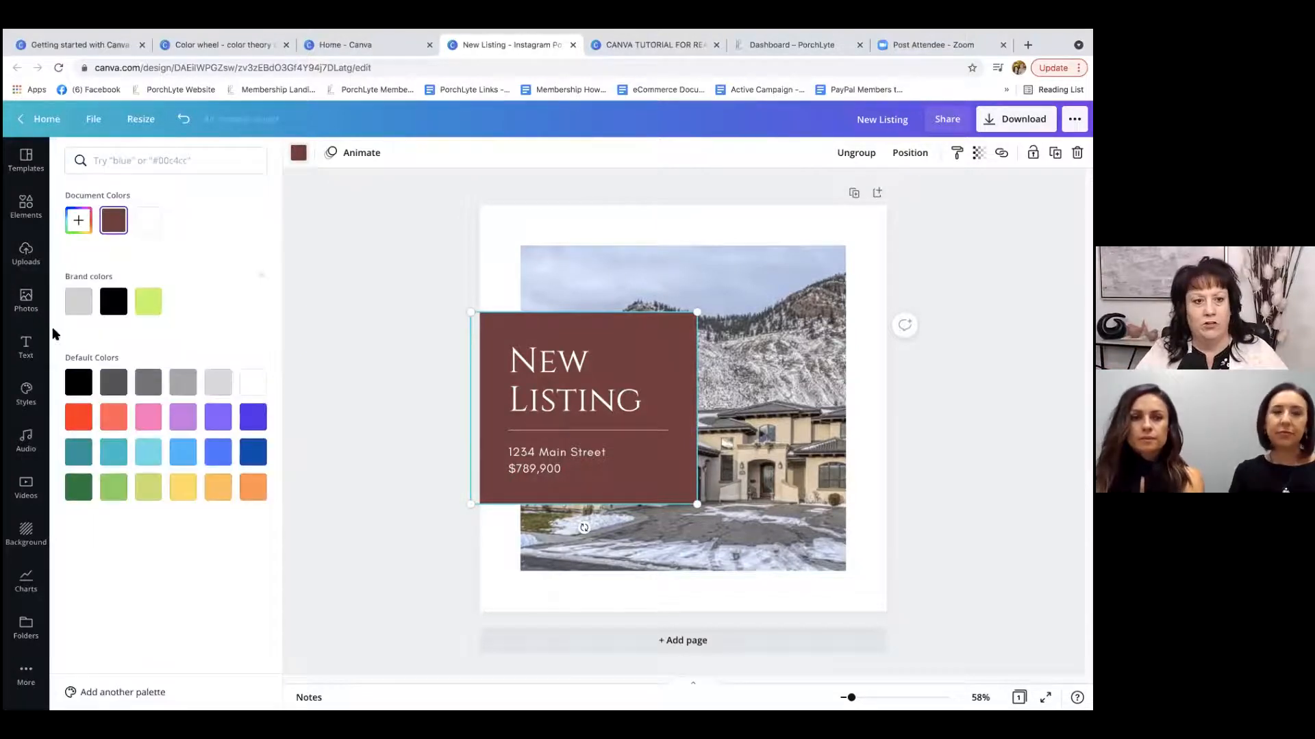
{"action": "left_click", "coordinate": [79, 219]}
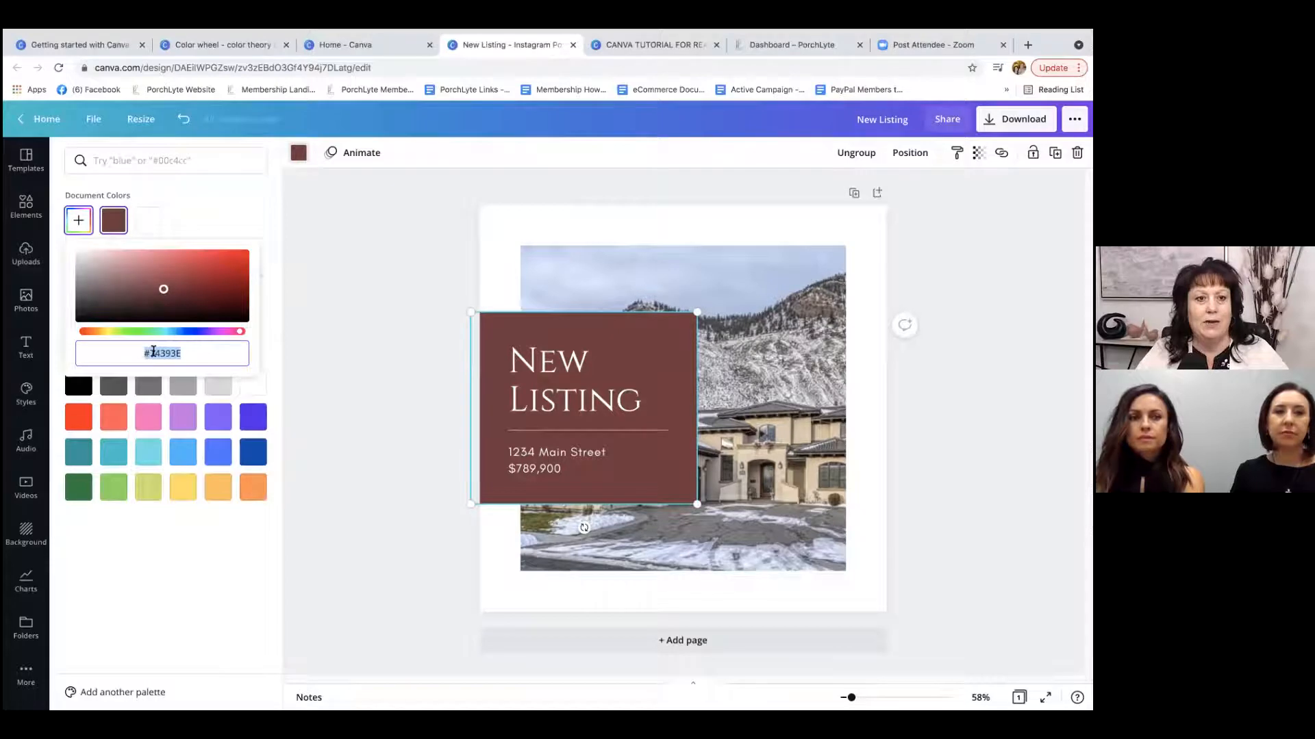
{"action": "right_click", "coordinate": [154, 354]}
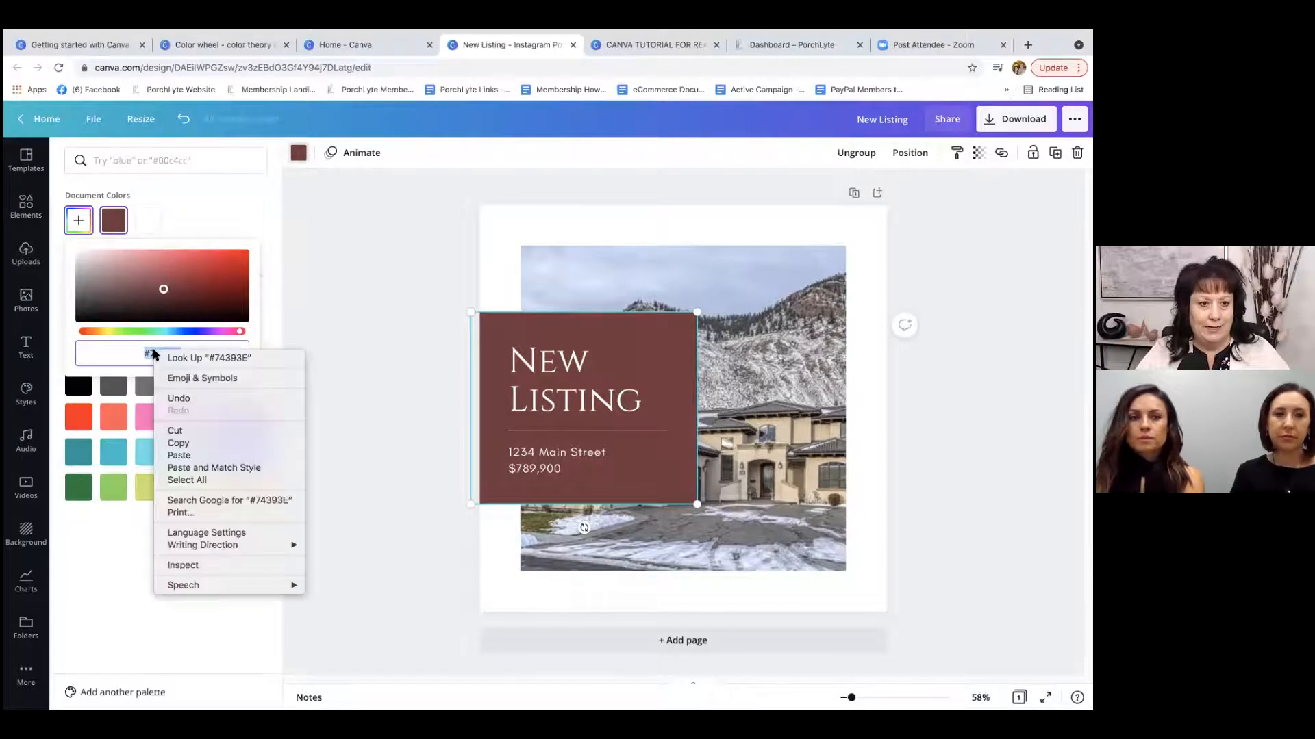
{"action": "left_click", "coordinate": [175, 443]}
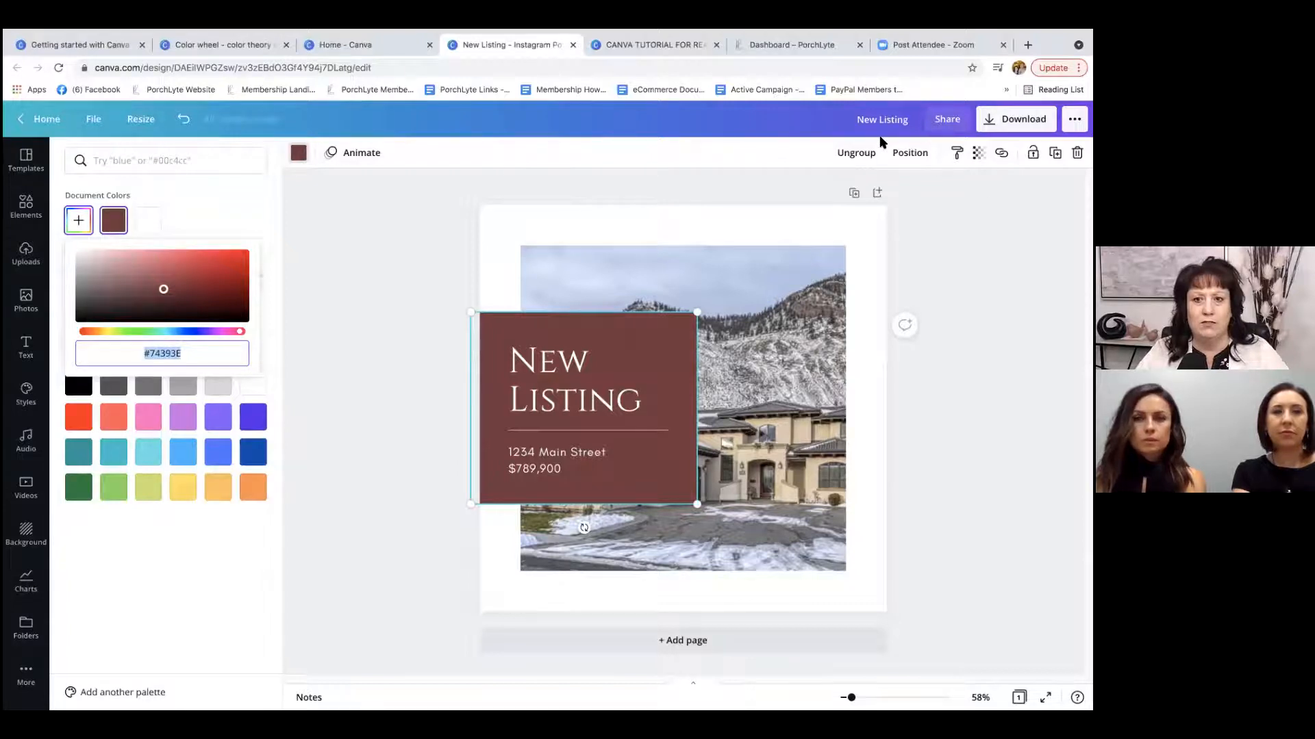
Switch to the Canva Color wheel page and replace its picked color with the copied hex code #74393E.
{"action": "left_click", "coordinate": [226, 42]}
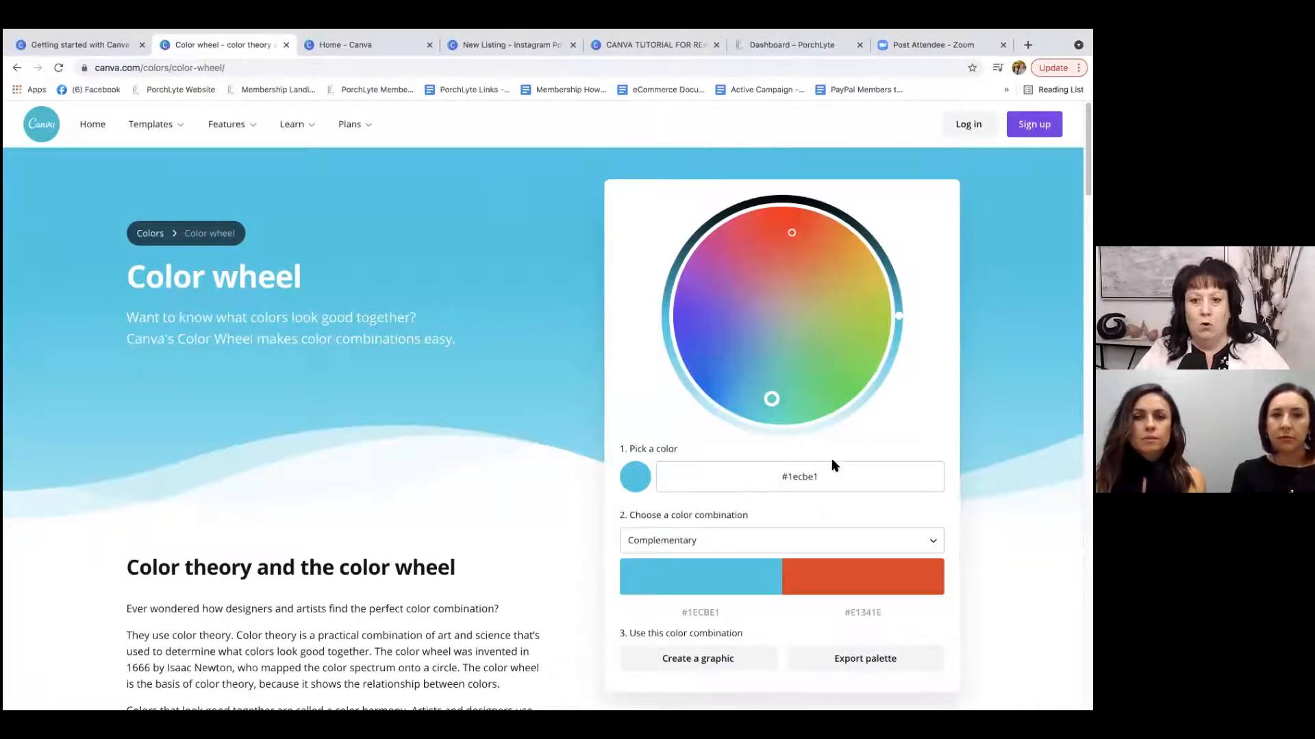
{"action": "left_click", "coordinate": [820, 473]}
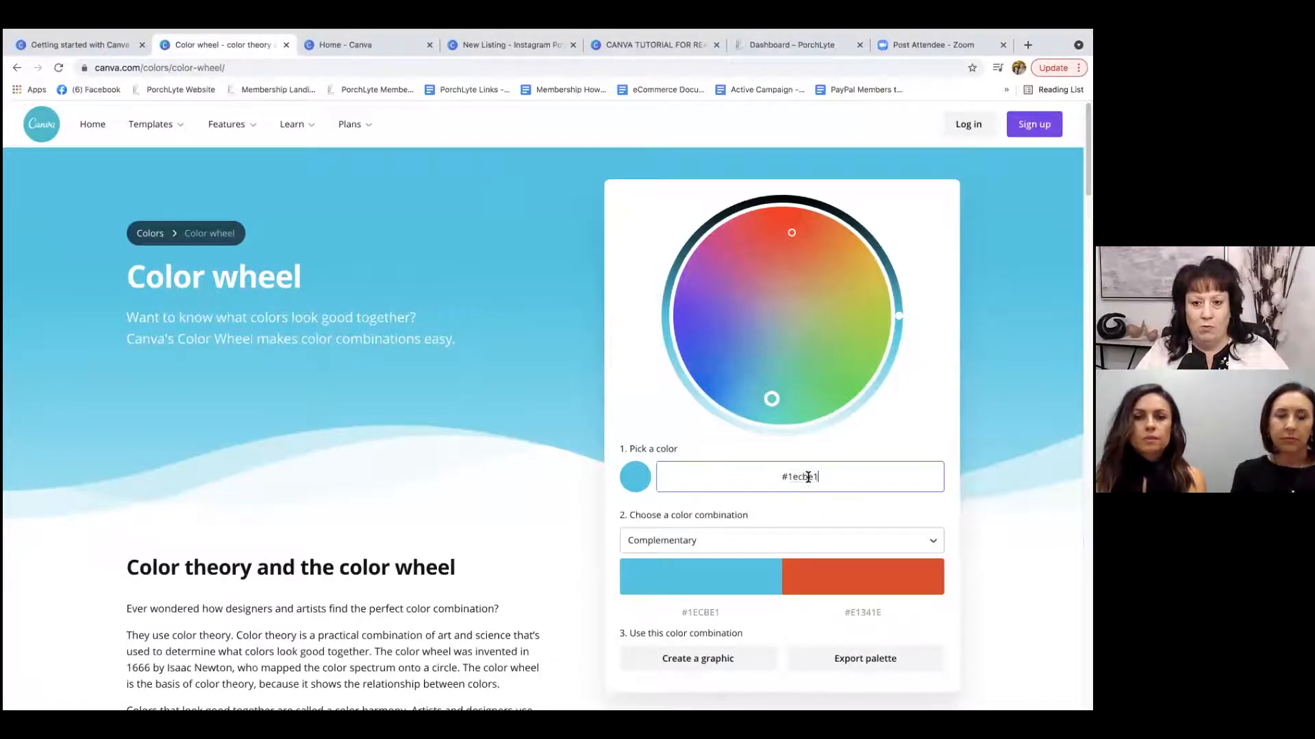
{"action": "triple_click", "coordinate": [779, 479]}
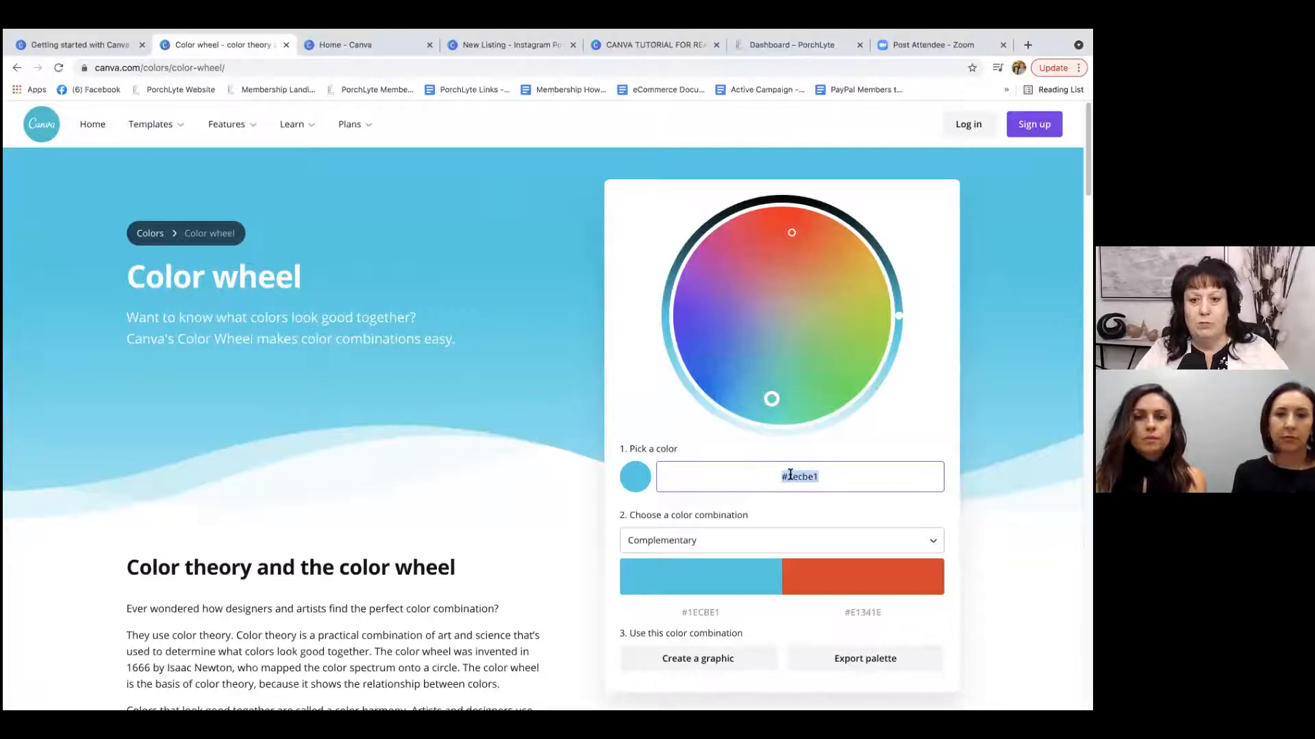
{"action": "right_click", "coordinate": [790, 475]}
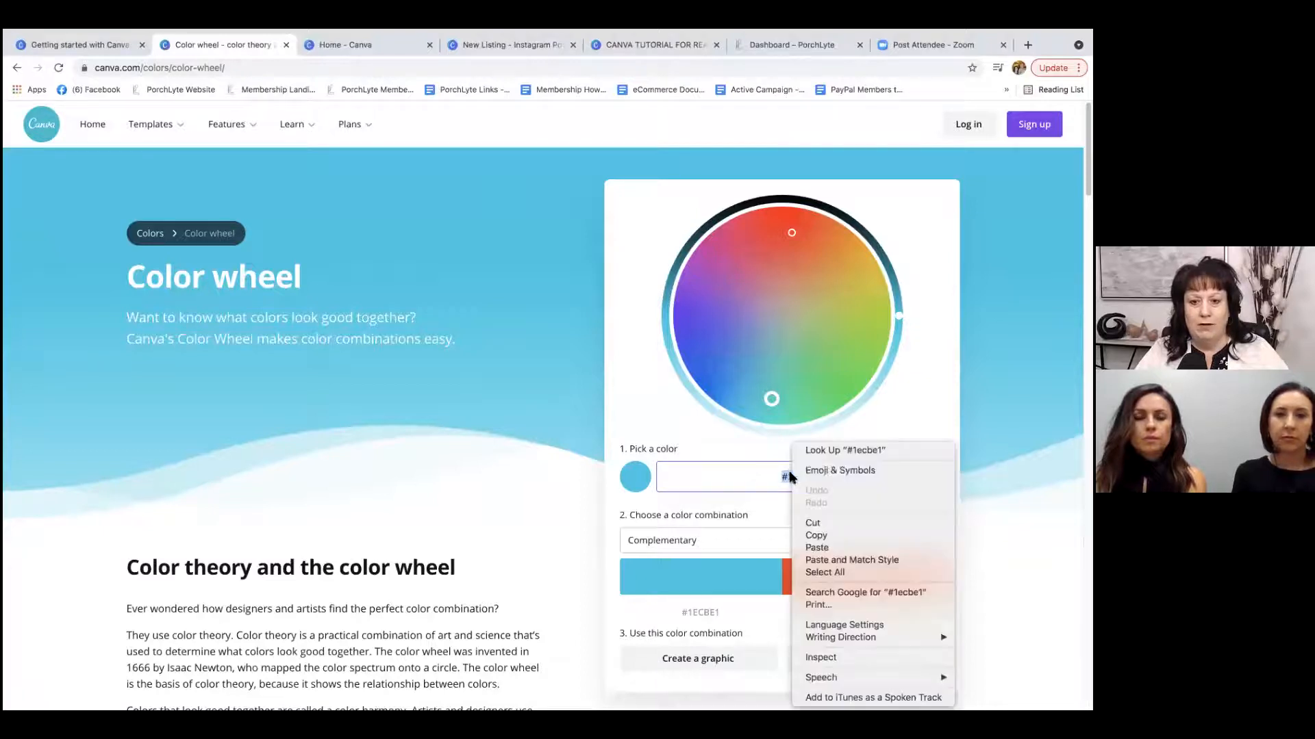
{"action": "left_click", "coordinate": [827, 547]}
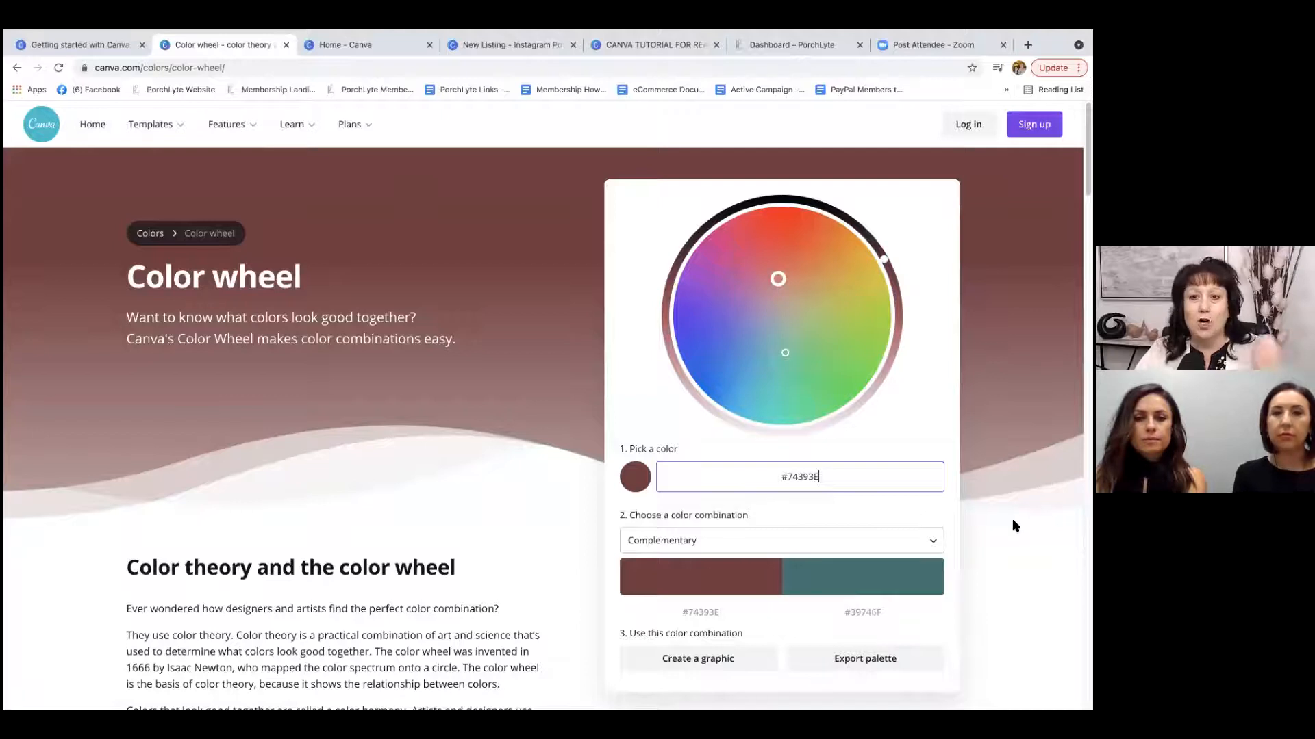
Compare the Monochromatic, Analogous, Triadic and Tetradic color combinations for the picked color.
{"action": "scroll", "coordinate": [1018, 525], "scroll_direction": "down", "scroll_amount": 1}
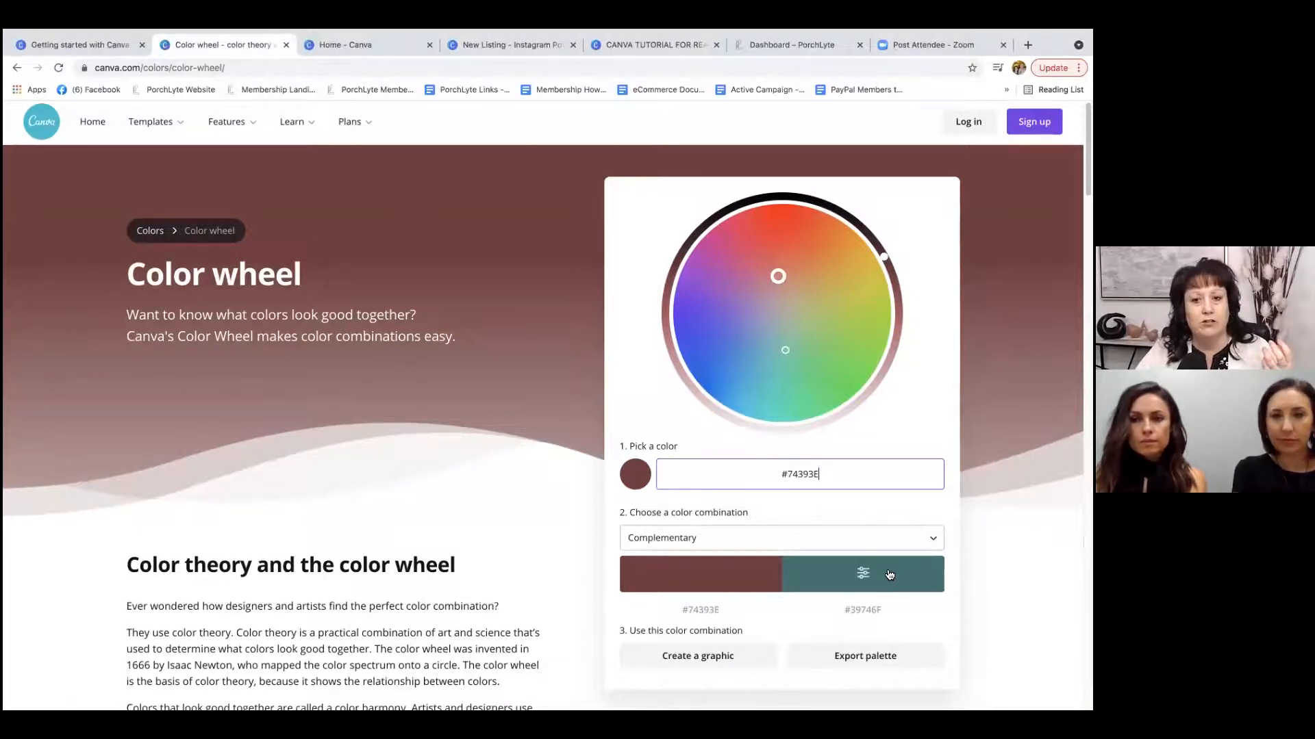
{"action": "left_click", "coordinate": [917, 541]}
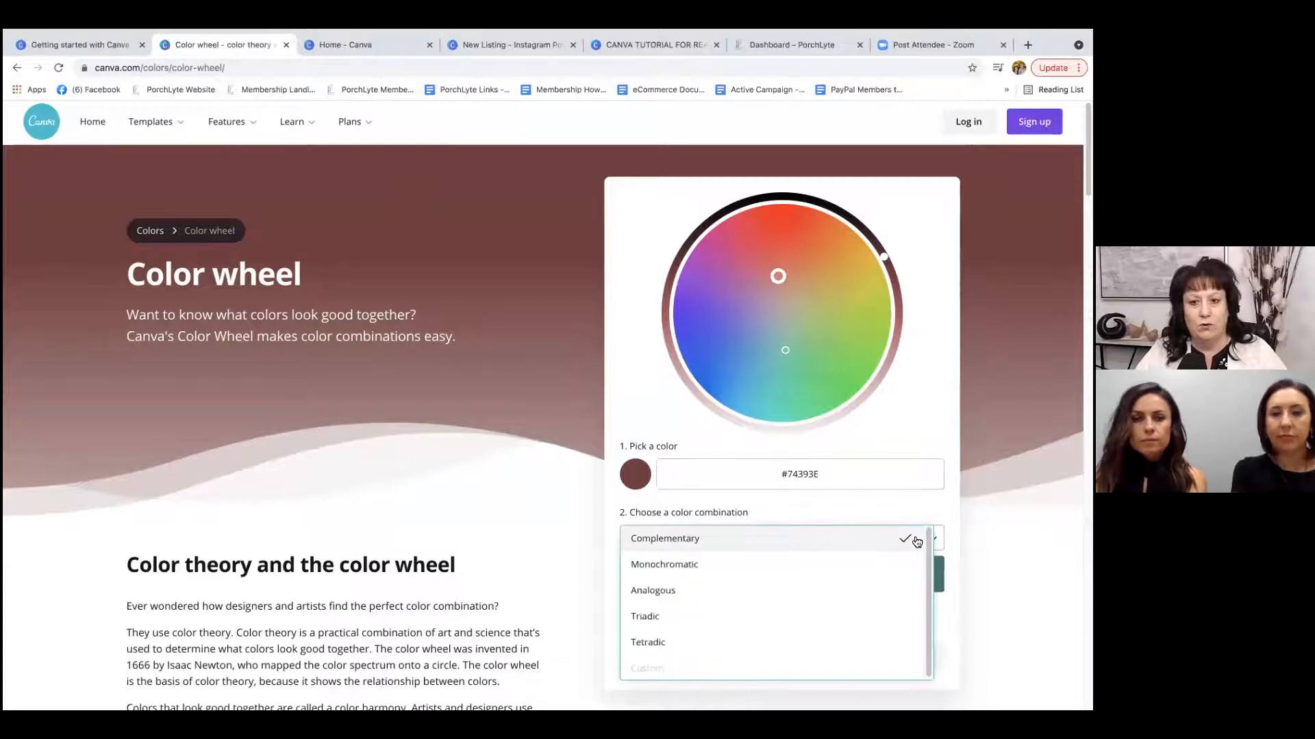
{"action": "left_click", "coordinate": [832, 574]}
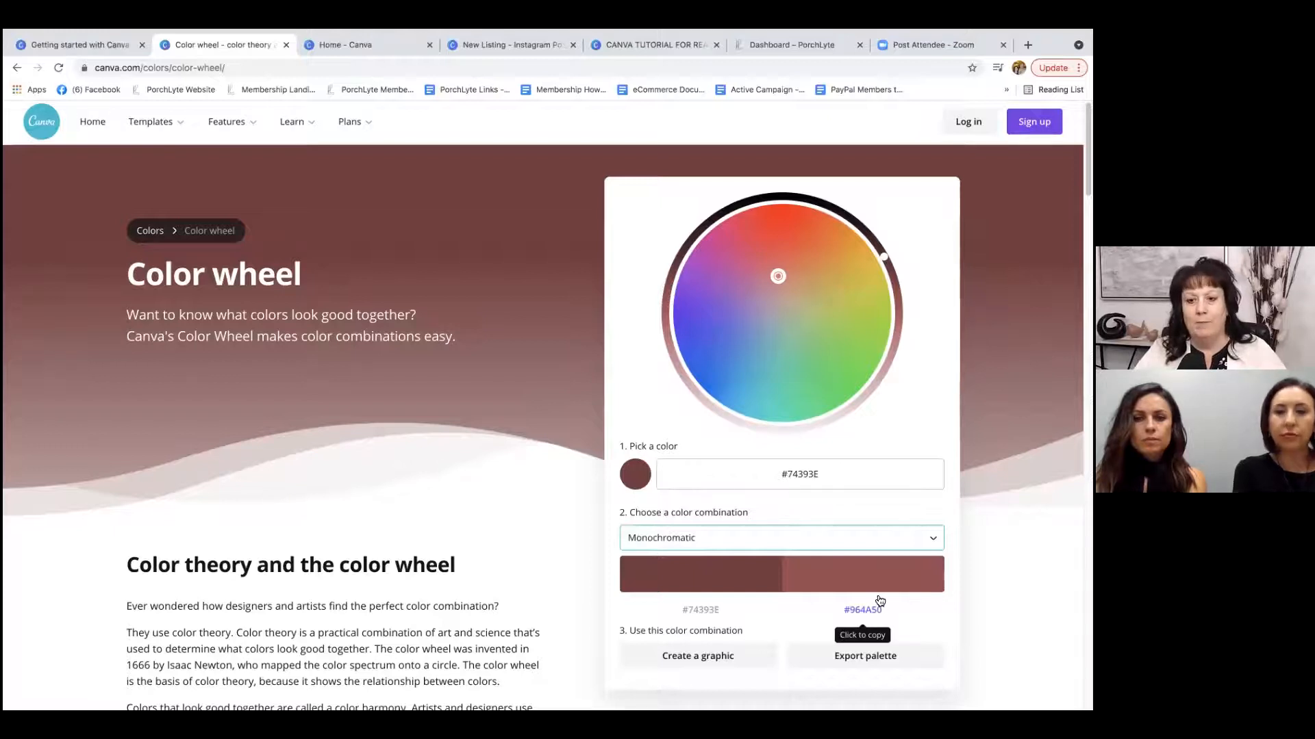
{"action": "left_click", "coordinate": [904, 539]}
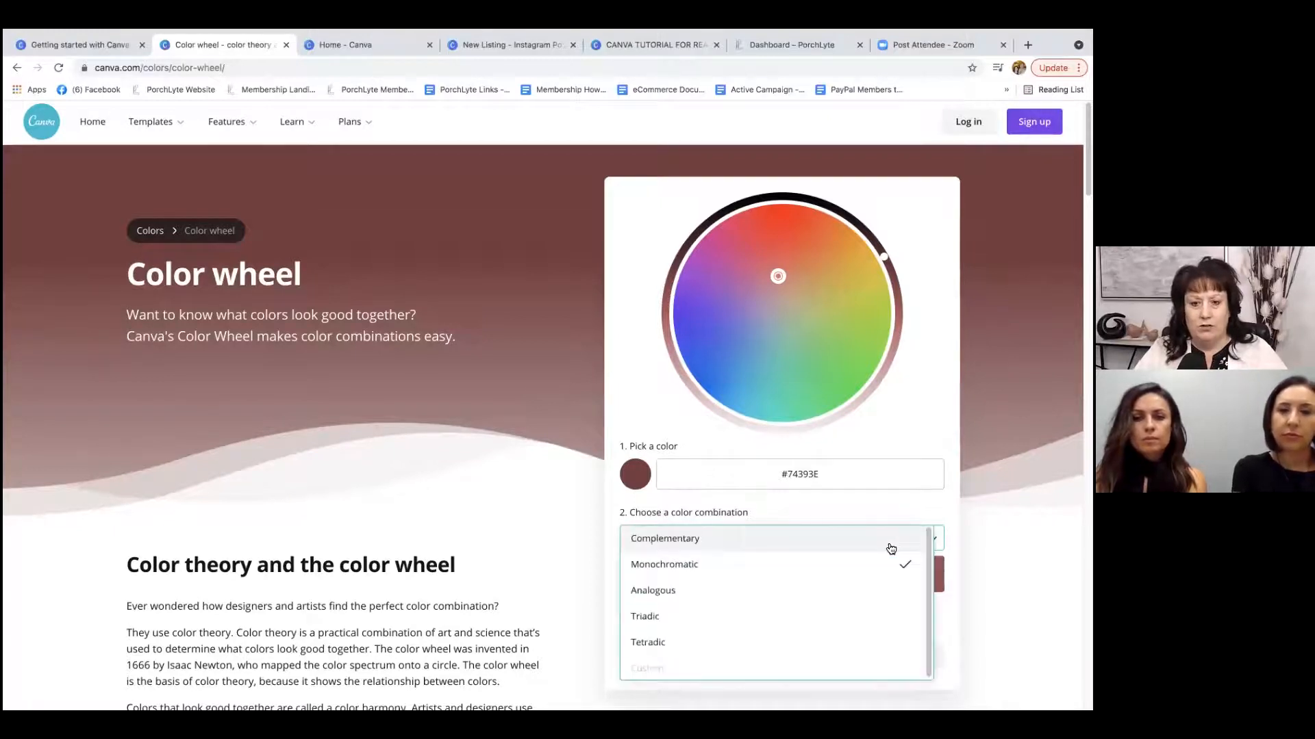
{"action": "left_click", "coordinate": [748, 600]}
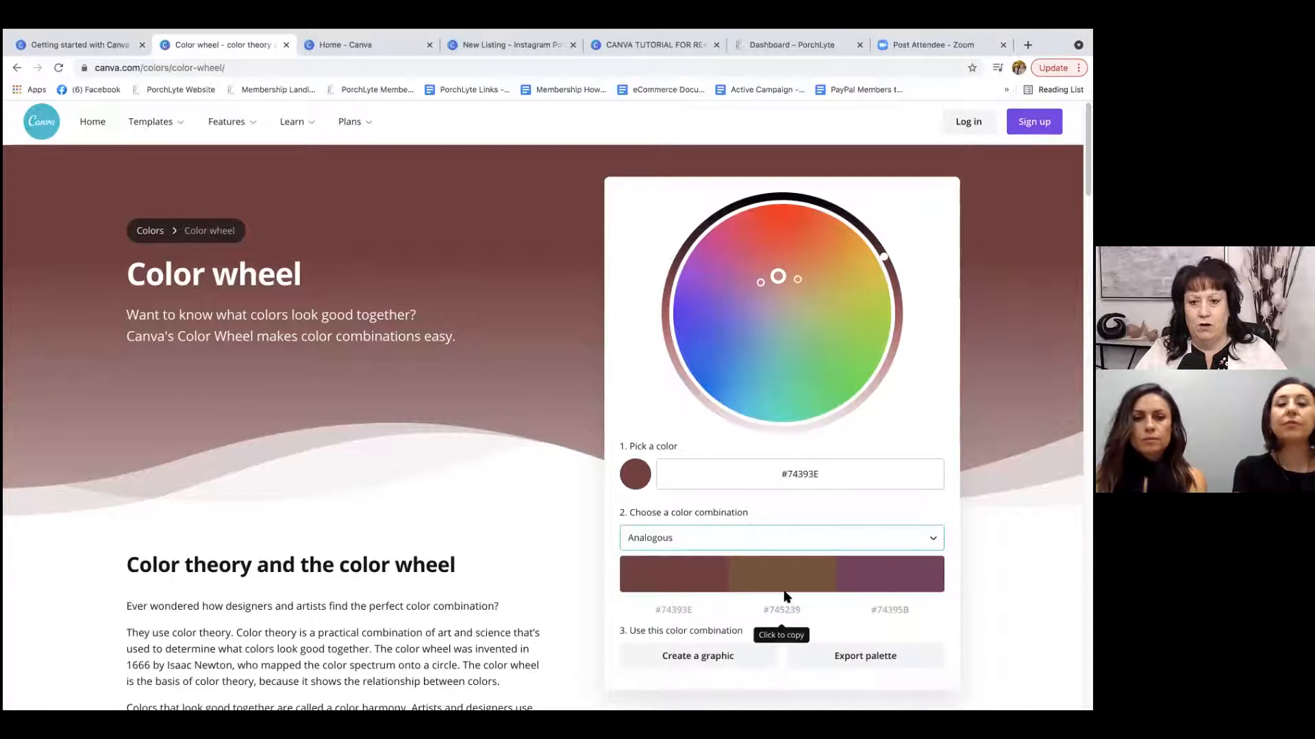
{"action": "left_click", "coordinate": [873, 541]}
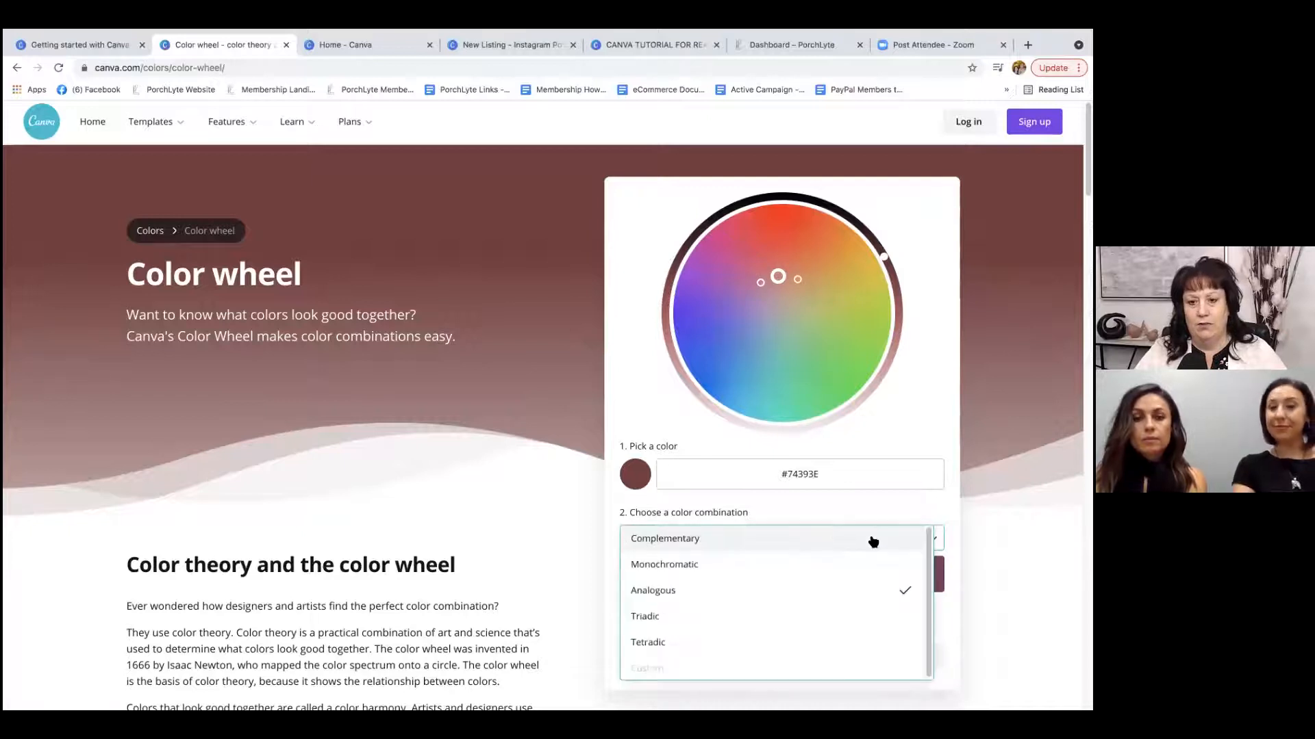
{"action": "left_click", "coordinate": [786, 617]}
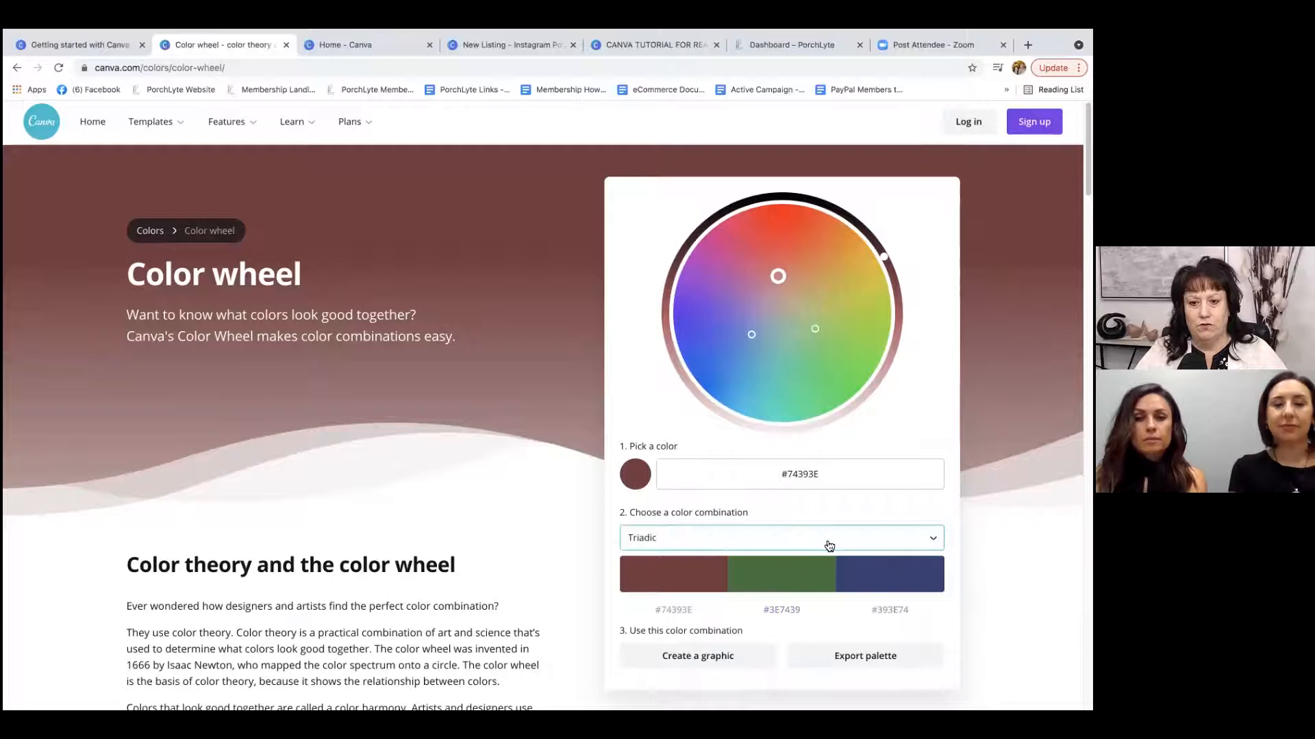
{"action": "left_click", "coordinate": [829, 546]}
{"action": "left_click", "coordinate": [798, 642]}
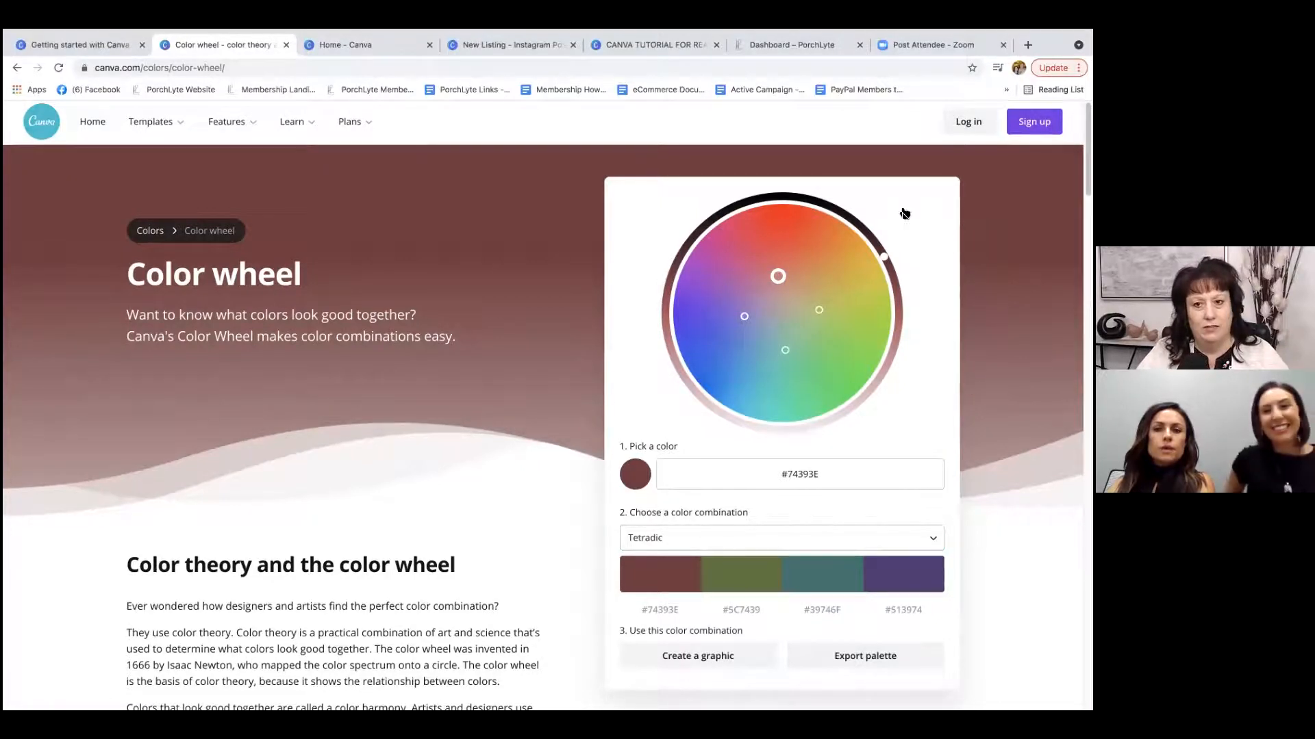
Change the picked color on the wheel to the purple #954bb4 with the brightness adjusted.
{"action": "left_click_drag", "start_coordinate": [884, 258], "coordinate": [894, 282]}
{"action": "left_click_drag", "start_coordinate": [770, 274], "coordinate": [737, 303]}
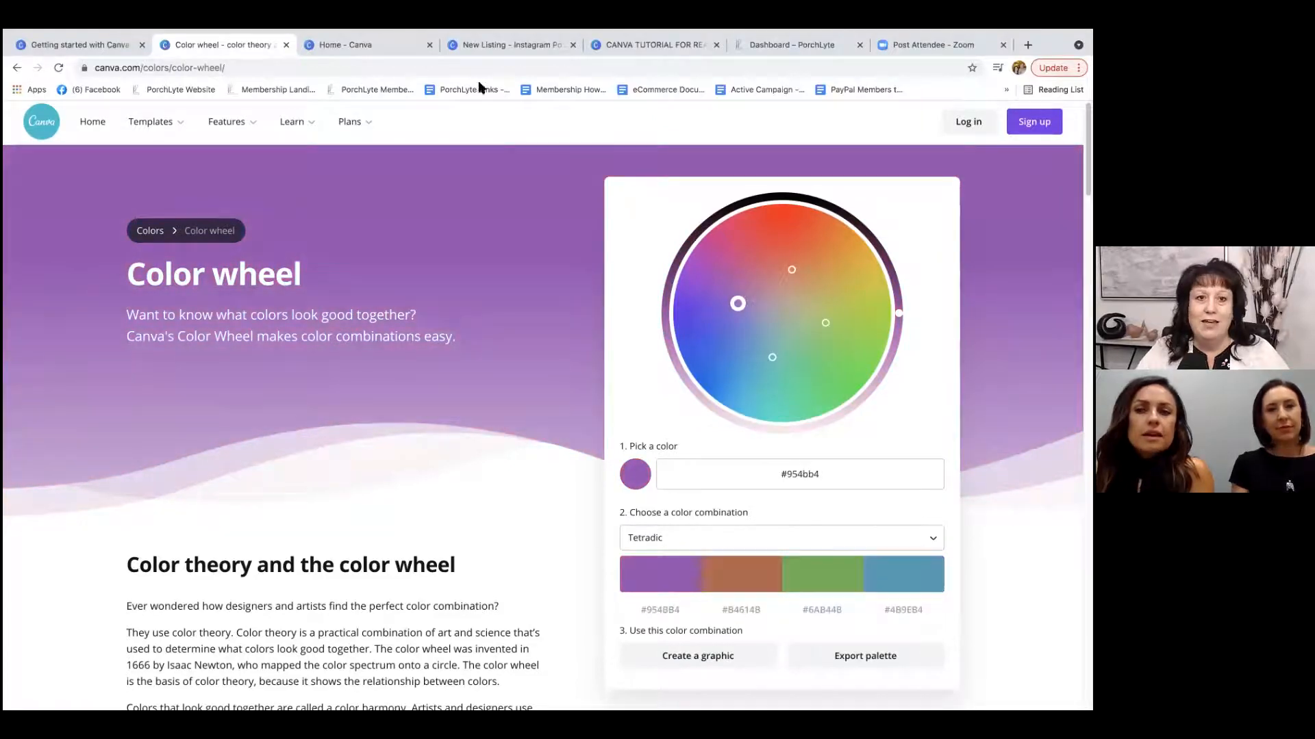
Return to the New Listing Instagram post design and clear the selection.
{"action": "left_click", "coordinate": [479, 44]}
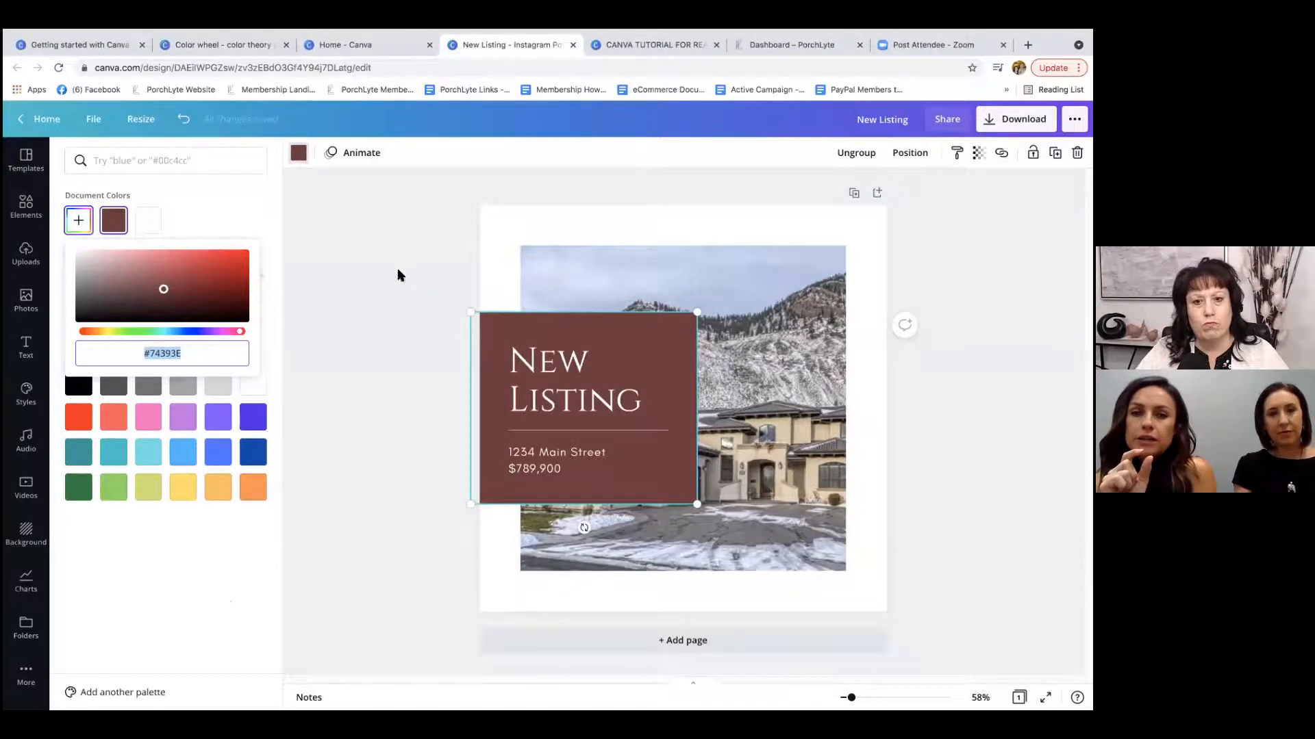
{"action": "left_click", "coordinate": [589, 375]}
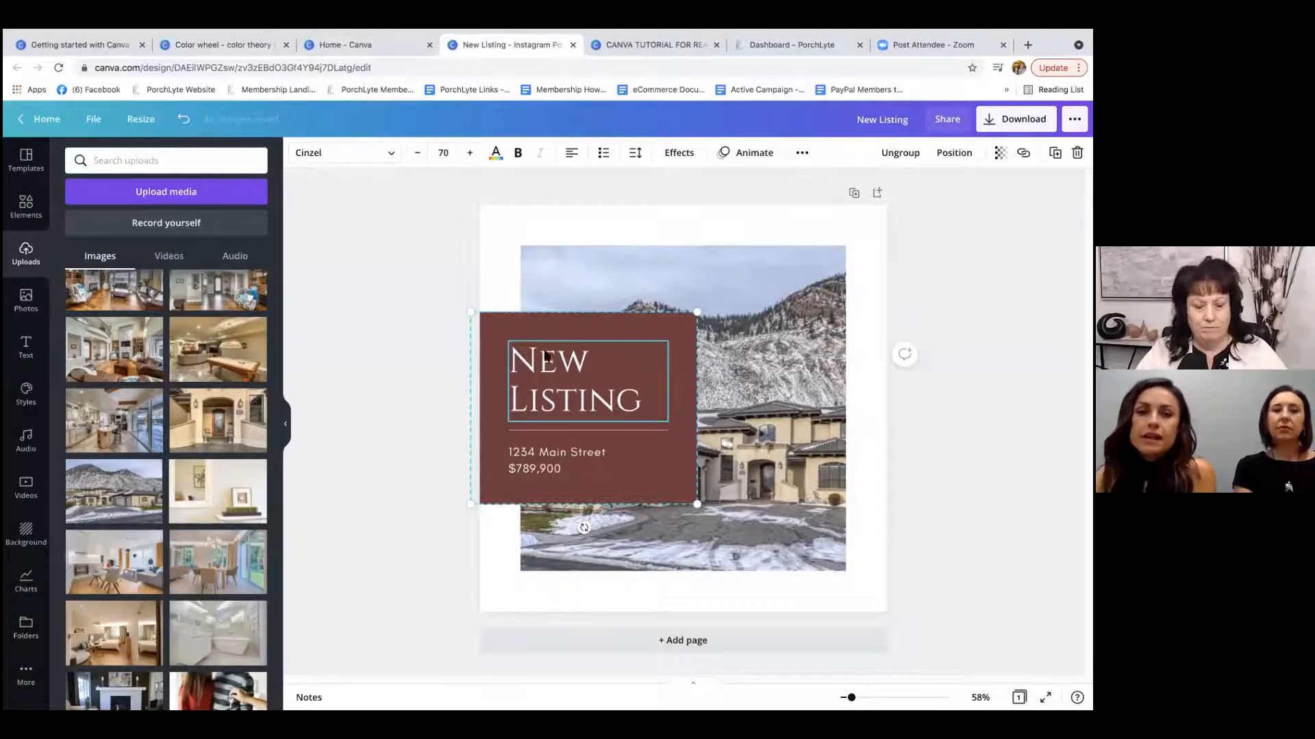
{"action": "left_click", "coordinate": [368, 277]}
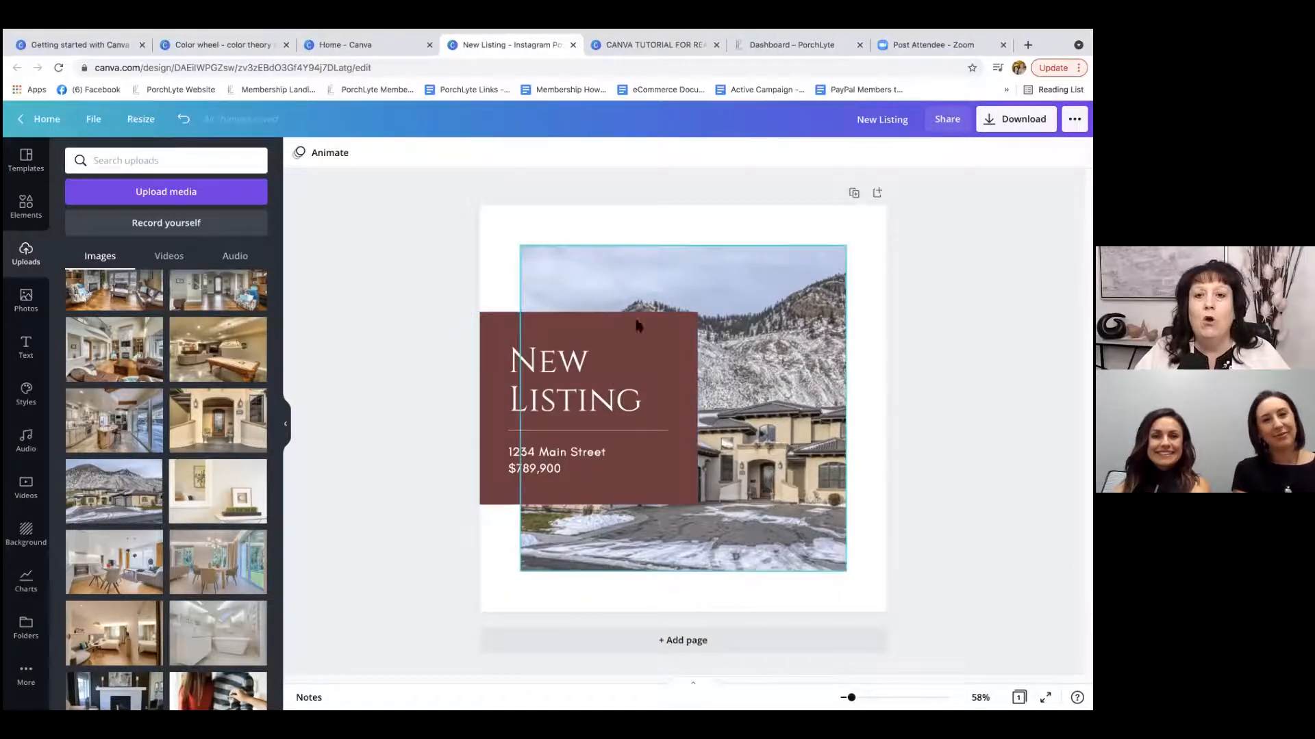
Try the transparency setting on the dark red text box, leaving it at 100.
{"action": "left_click", "coordinate": [582, 333]}
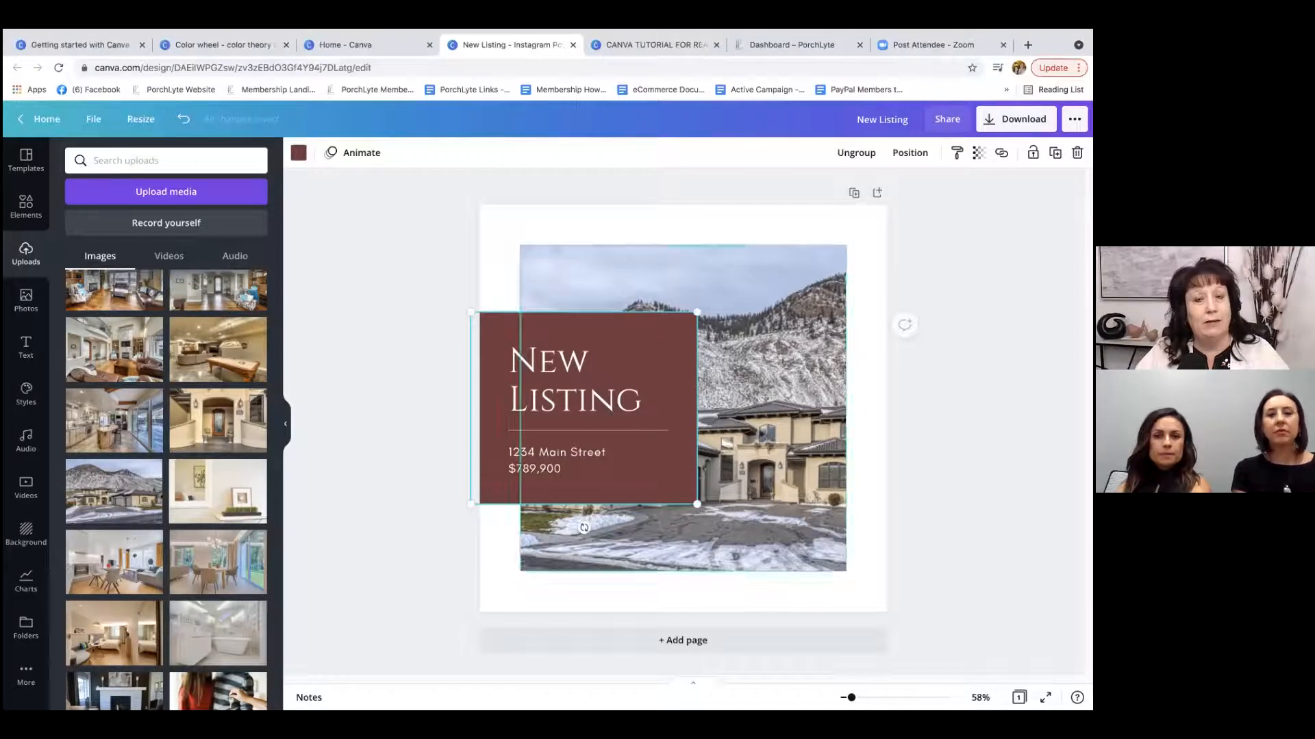
{"action": "left_click", "coordinate": [977, 159]}
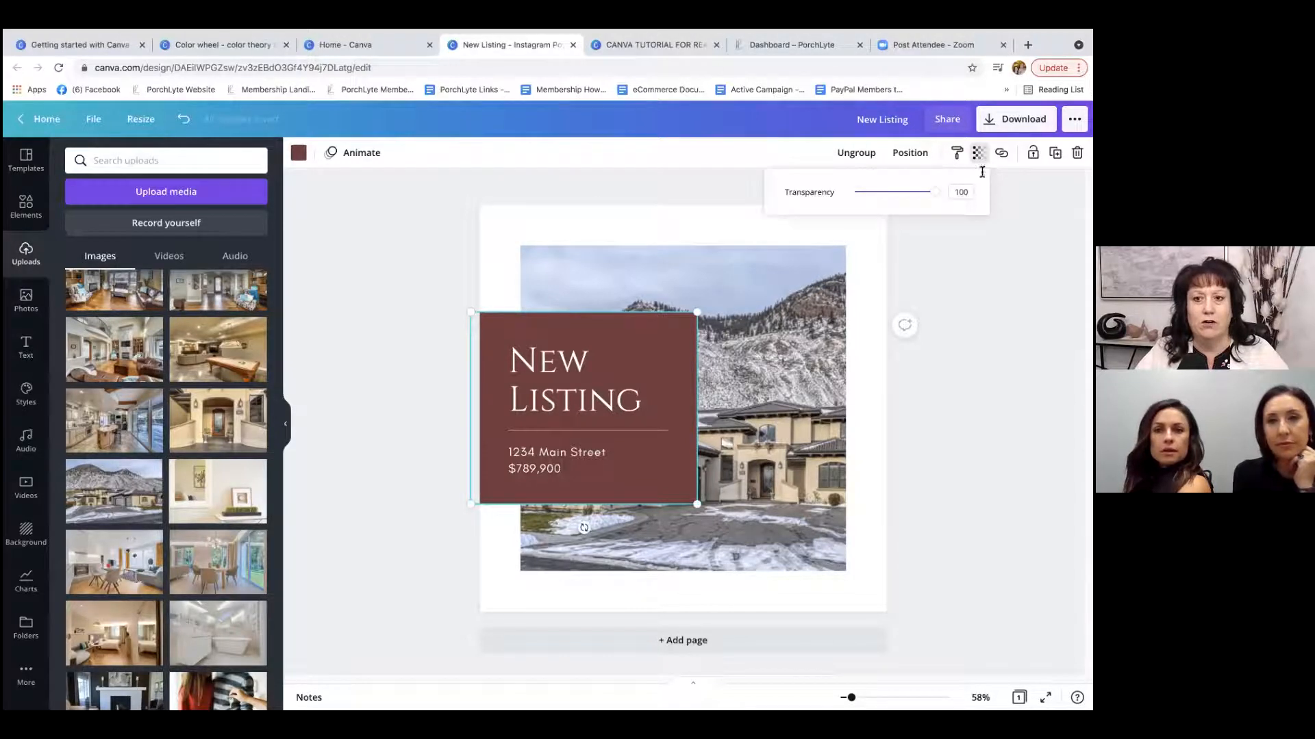
{"action": "mouse_move", "coordinate": [933, 194]}
{"action": "left_mouse_down"}
{"action": "mouse_move", "coordinate": [895, 197]}
{"action": "mouse_move", "coordinate": [929, 197]}
{"action": "mouse_move", "coordinate": [895, 211]}
{"action": "mouse_move", "coordinate": [954, 203]}
{"action": "mouse_move", "coordinate": [935, 194]}
{"action": "left_mouse_up"}
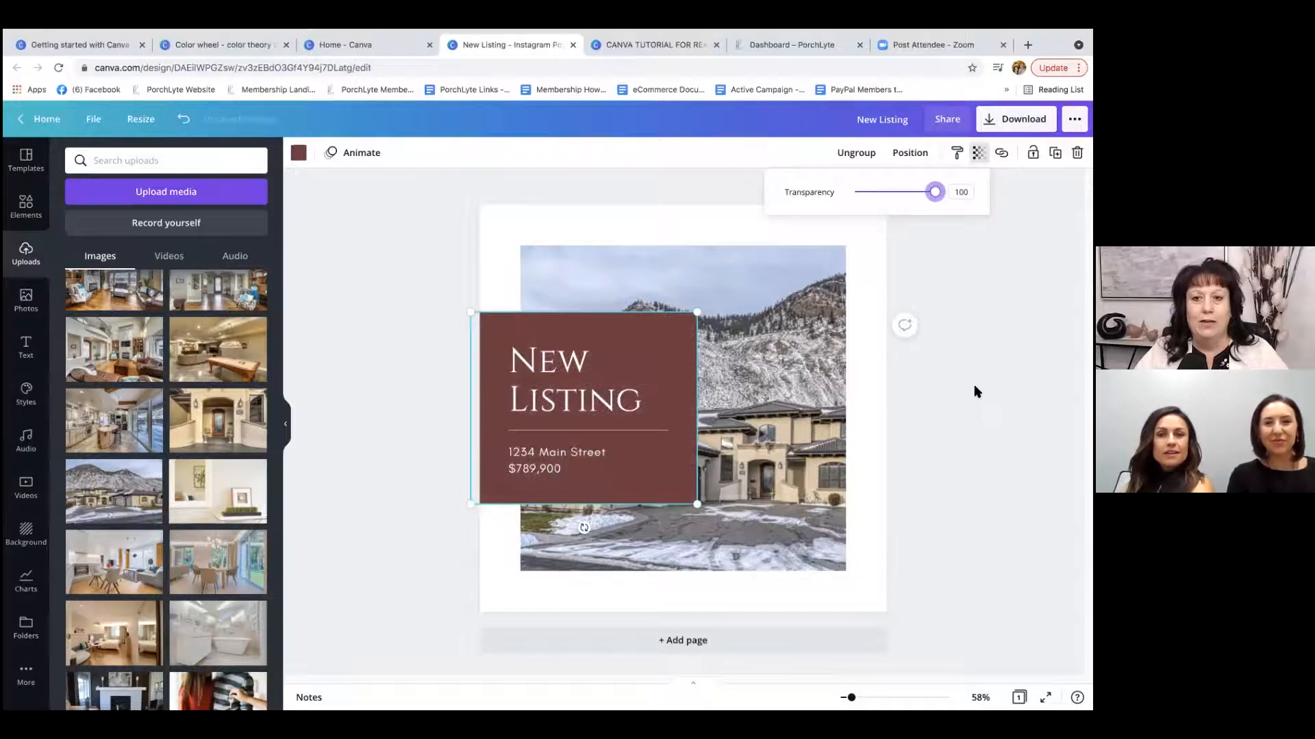
Move the grouped New Listing text box to the top edge of the page, centered horizontally over the photo.
{"action": "left_click", "coordinate": [618, 338]}
{"action": "left_click_drag", "start_coordinate": [623, 335], "coordinate": [718, 229]}
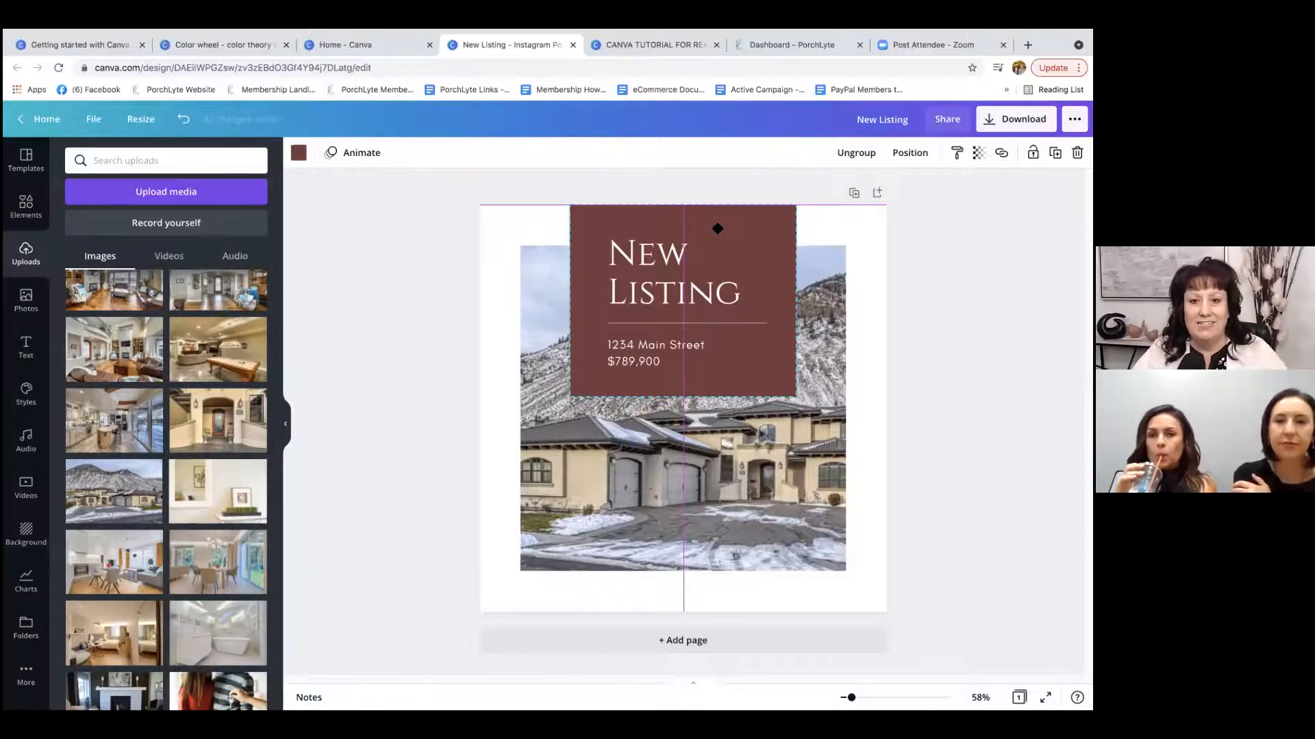
{"action": "left_click_drag", "start_coordinate": [717, 229], "coordinate": [718, 334]}
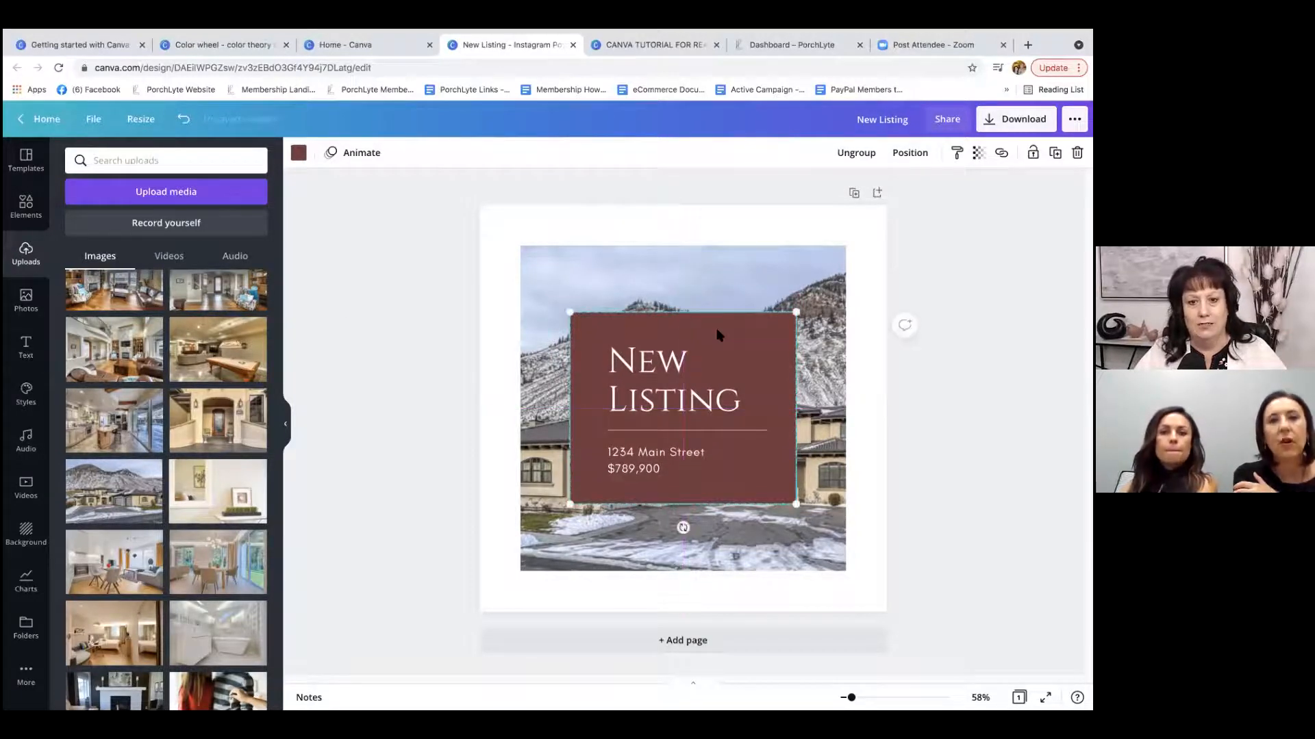
{"action": "left_click", "coordinate": [337, 281]}
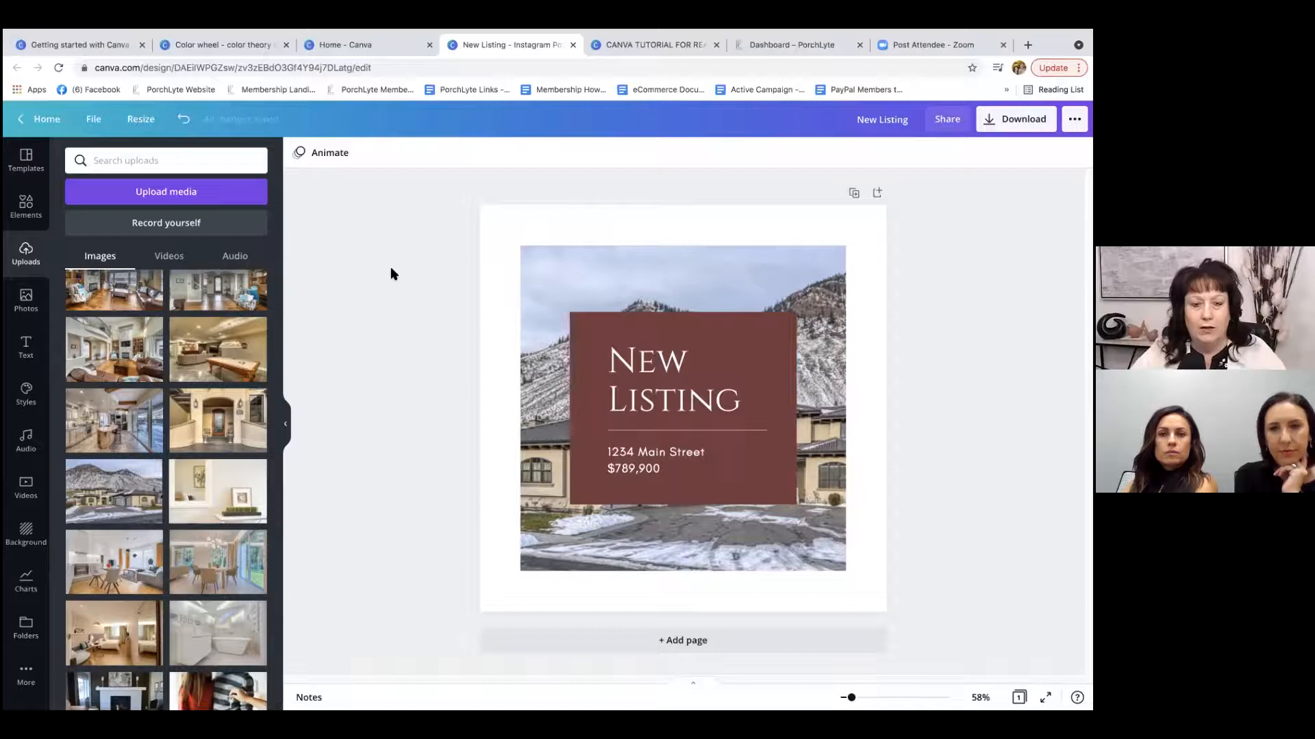
{"action": "left_click_drag", "start_coordinate": [736, 333], "coordinate": [737, 223]}
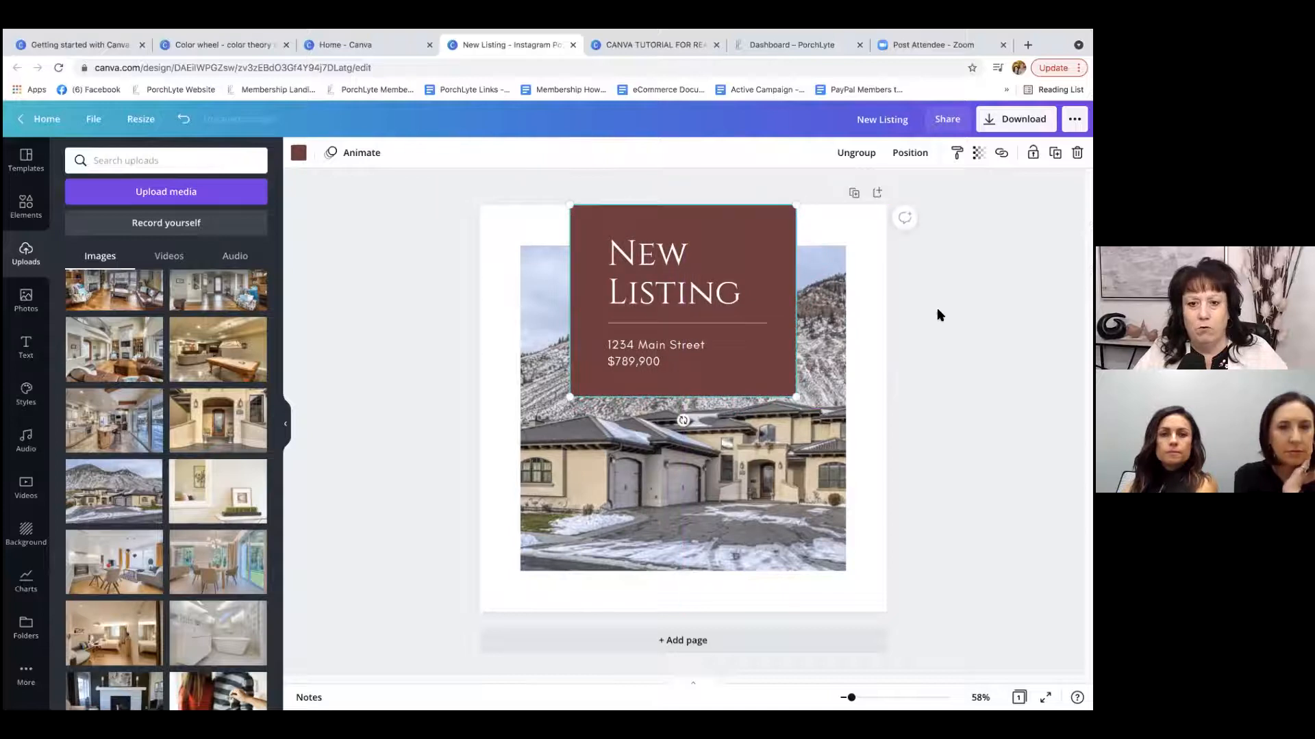
{"action": "left_click", "coordinate": [655, 266]}
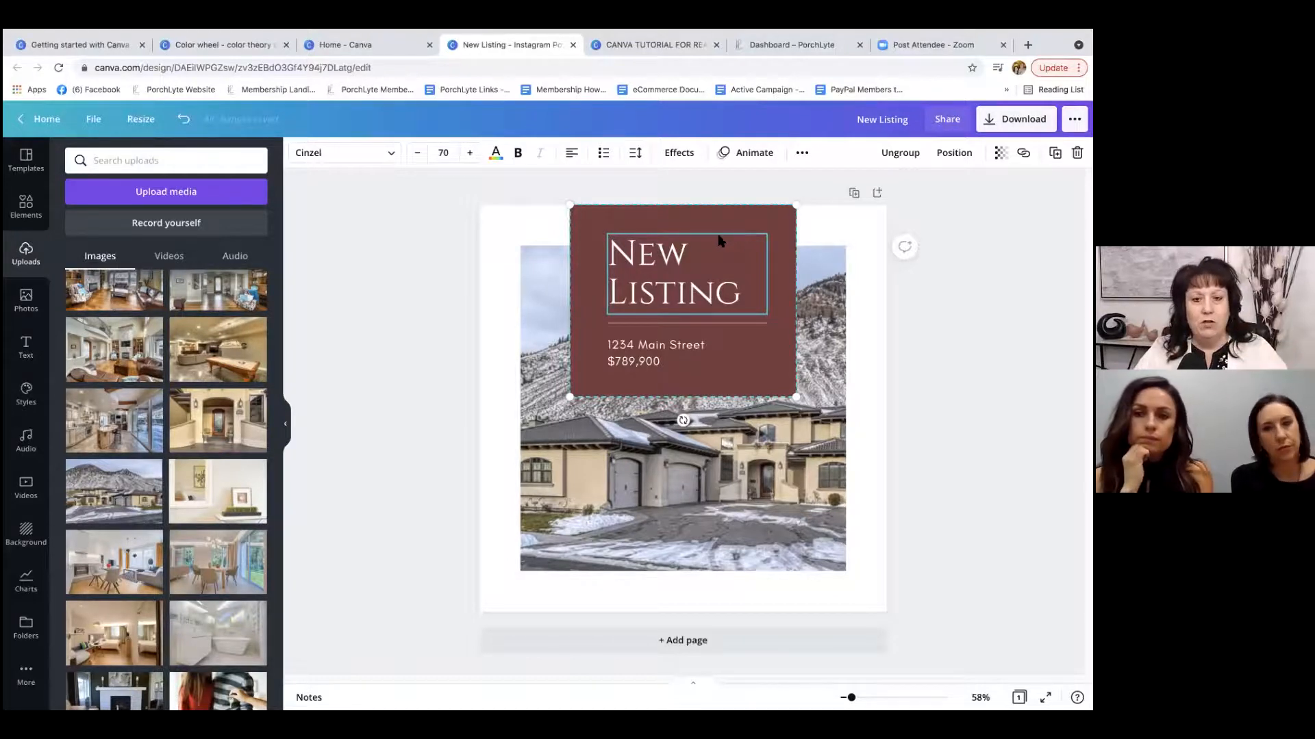
{"action": "mouse_move", "coordinate": [719, 252]}
{"action": "left_mouse_down"}
{"action": "mouse_move", "coordinate": [724, 351]}
{"action": "mouse_move", "coordinate": [647, 339]}
{"action": "mouse_move", "coordinate": [737, 329]}
{"action": "mouse_move", "coordinate": [831, 256]}
{"action": "mouse_move", "coordinate": [722, 273]}
{"action": "mouse_move", "coordinate": [724, 248]}
{"action": "left_mouse_up"}
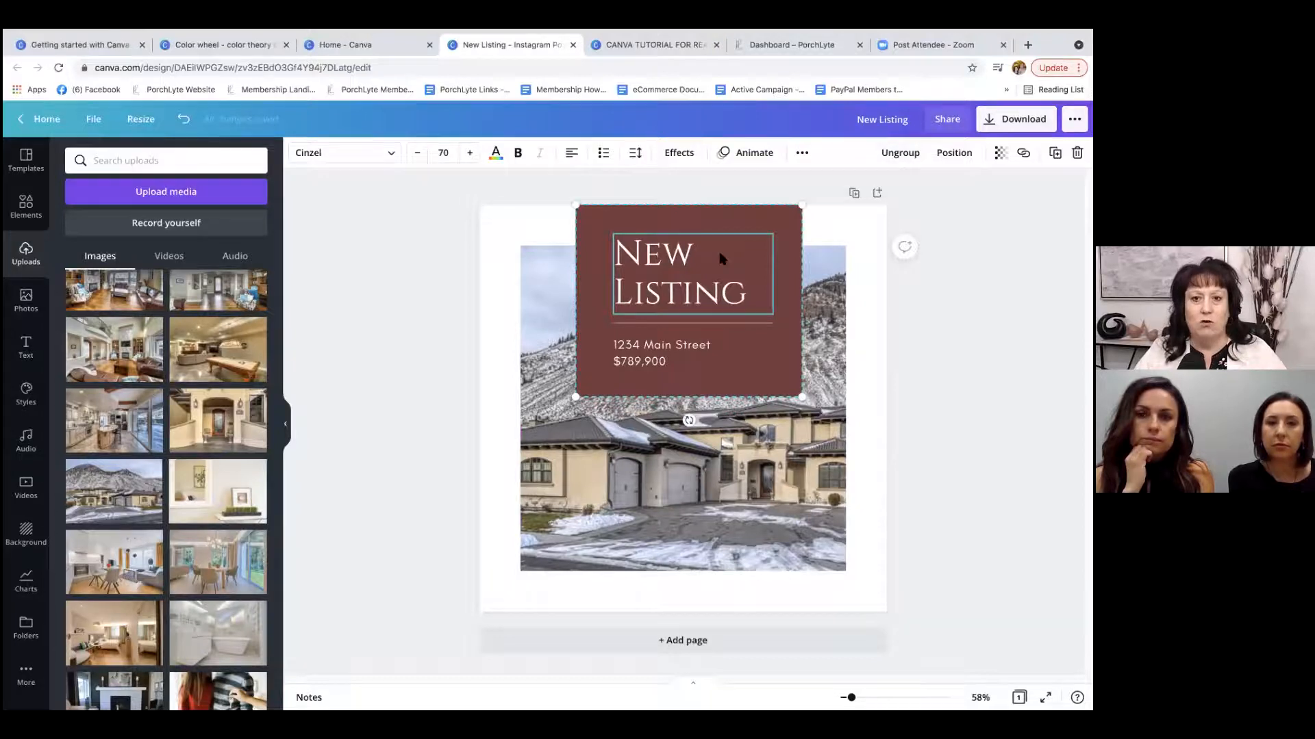
{"action": "mouse_move", "coordinate": [722, 247]}
{"action": "left_mouse_down"}
{"action": "mouse_move", "coordinate": [685, 363]}
{"action": "mouse_move", "coordinate": [754, 290]}
{"action": "mouse_move", "coordinate": [749, 340]}
{"action": "mouse_move", "coordinate": [758, 290]}
{"action": "mouse_move", "coordinate": [734, 253]}
{"action": "mouse_move", "coordinate": [713, 254]}
{"action": "left_mouse_up"}
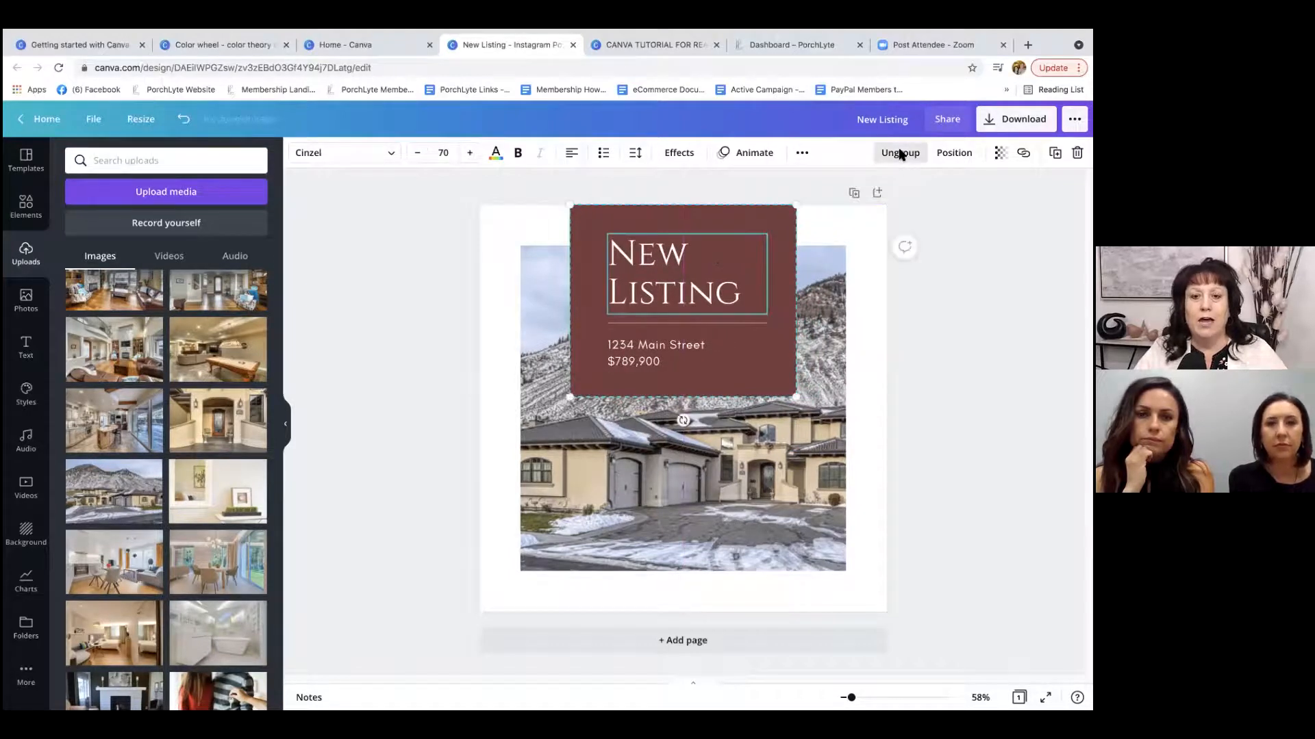
Ungroup the text box elements and move the New Listing heading slightly up on its own.
{"action": "left_click", "coordinate": [899, 151]}
{"action": "left_click", "coordinate": [935, 253]}
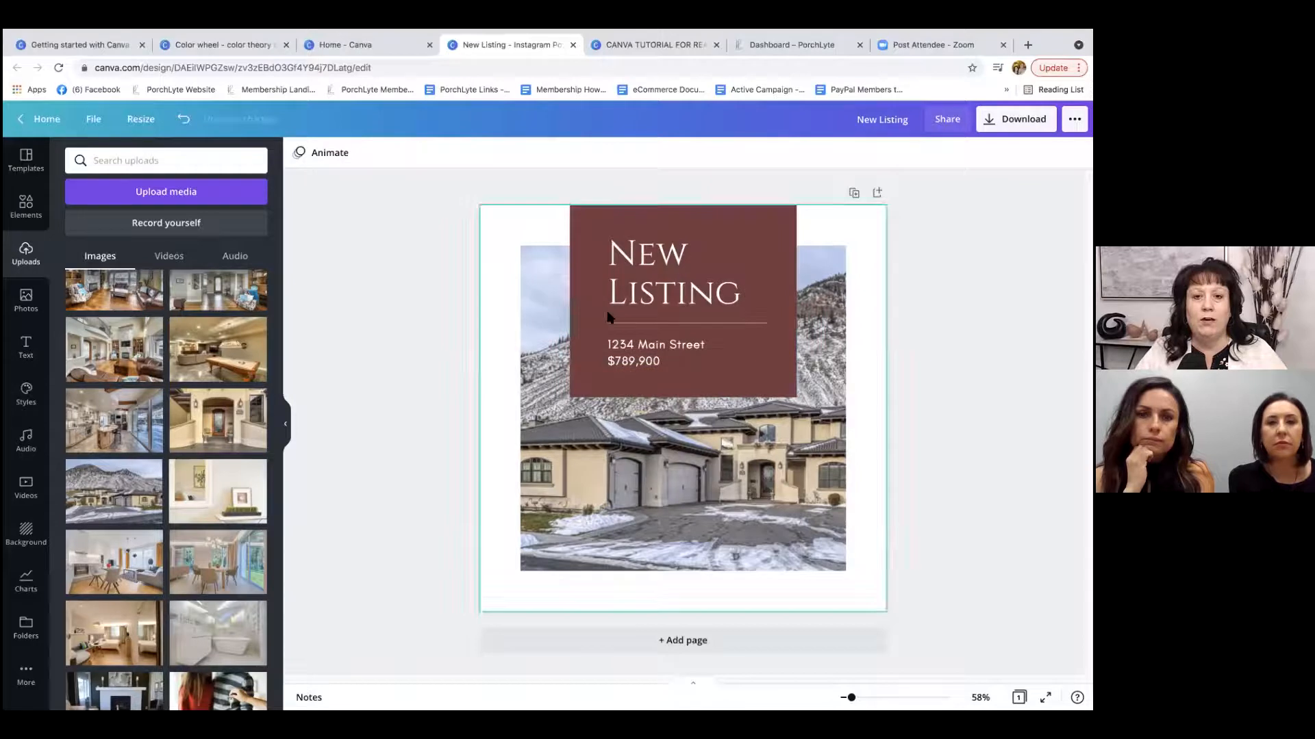
{"action": "left_click", "coordinate": [662, 281]}
{"action": "mouse_move", "coordinate": [662, 281]}
{"action": "left_mouse_down"}
{"action": "mouse_move", "coordinate": [673, 281]}
{"action": "mouse_move", "coordinate": [641, 280]}
{"action": "mouse_move", "coordinate": [689, 251]}
{"action": "mouse_move", "coordinate": [639, 263]}
{"action": "mouse_move", "coordinate": [674, 286]}
{"action": "mouse_move", "coordinate": [659, 267]}
{"action": "left_mouse_up"}
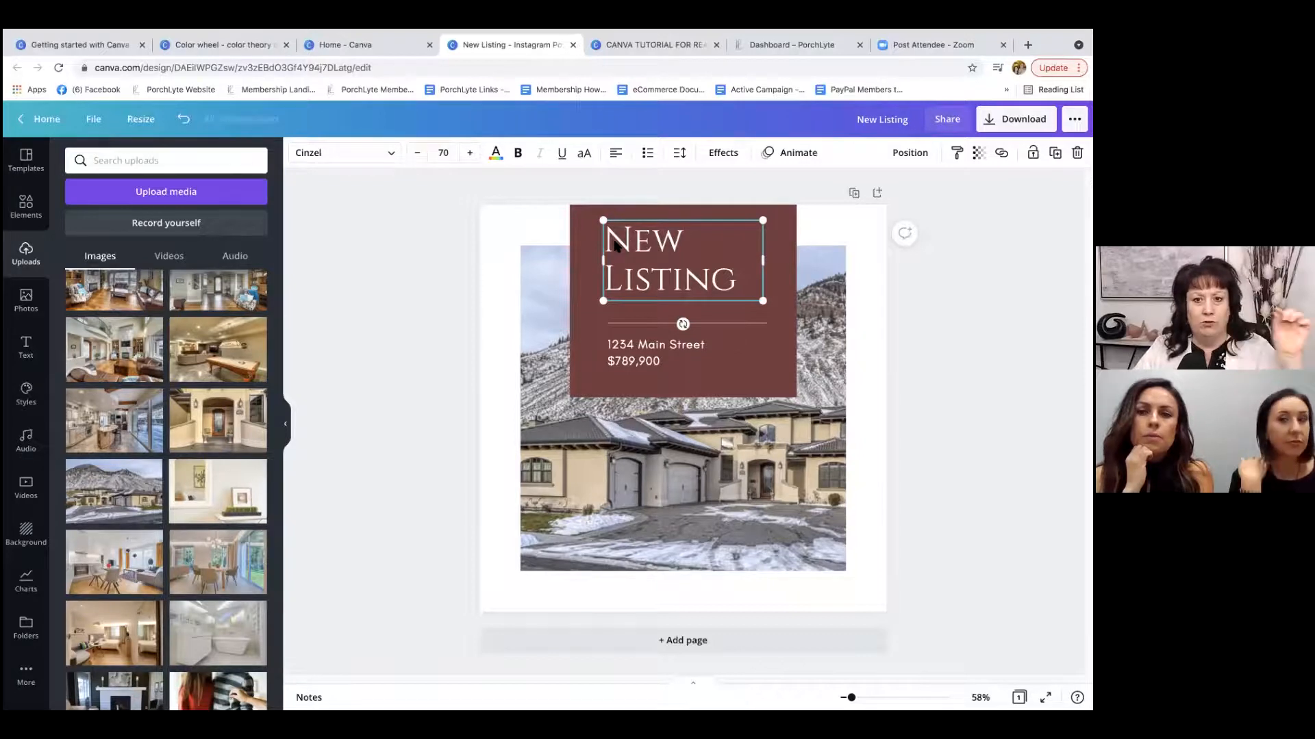
Widen the New Listing heading so it fits on one line and place it at the top of the red box.
{"action": "left_click_drag", "start_coordinate": [763, 260], "coordinate": [847, 248]}
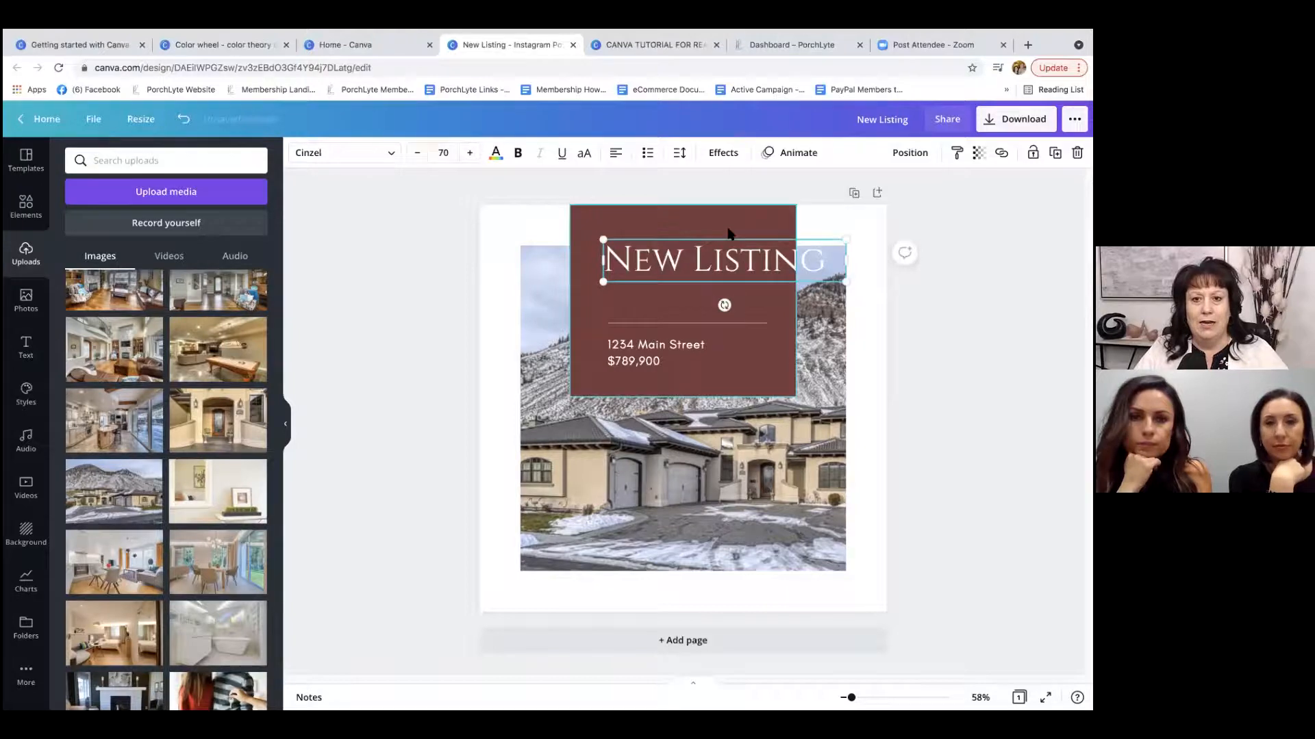
{"action": "left_click_drag", "start_coordinate": [724, 264], "coordinate": [691, 235]}
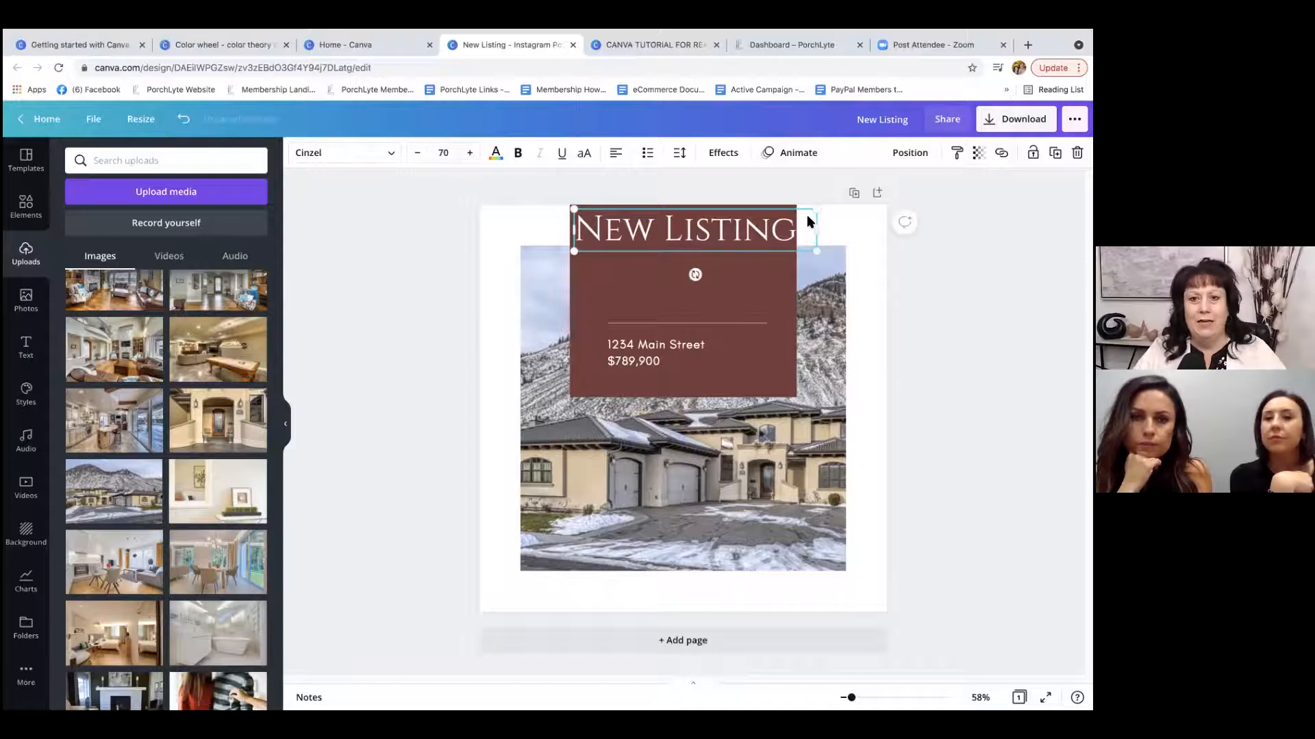
Try enlarging the New Listing heading to font size 74 and view the preset font sizes.
{"action": "left_click", "coordinate": [469, 152]}
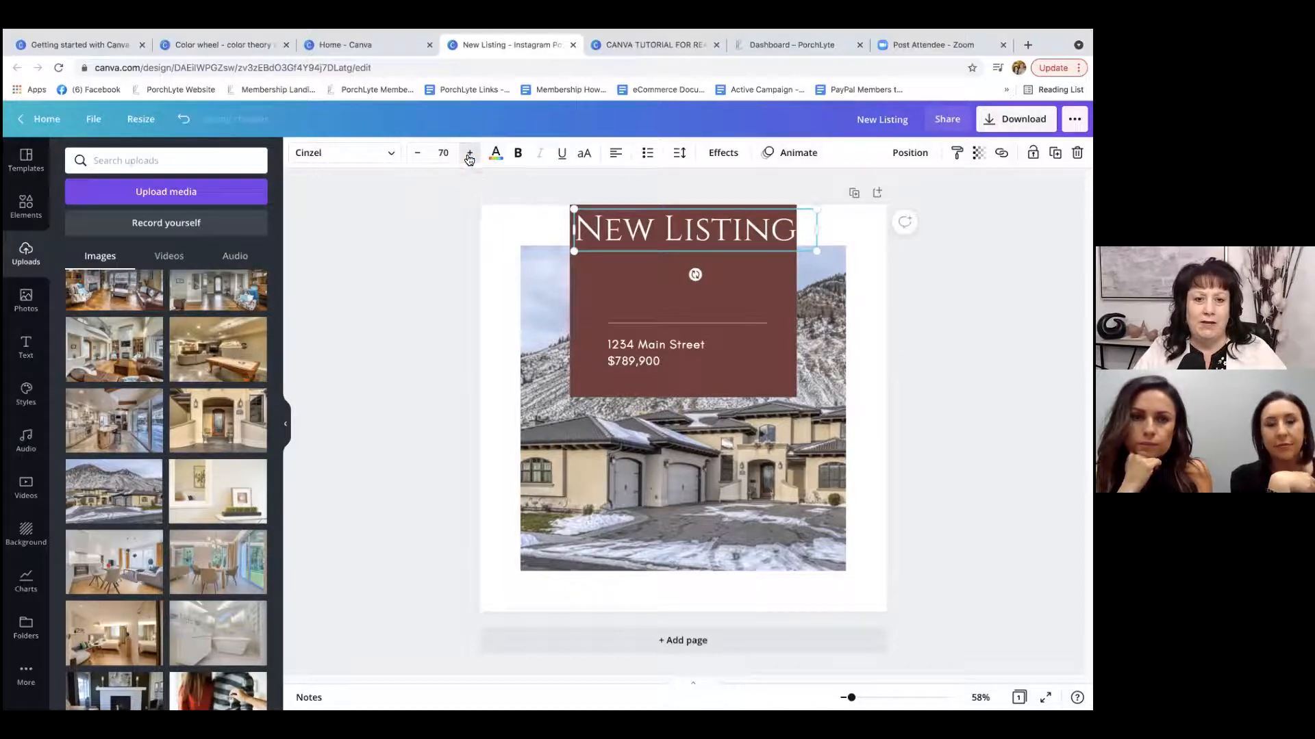
{"action": "left_click", "coordinate": [469, 153]}
{"action": "left_click", "coordinate": [469, 153]}
{"action": "left_click", "coordinate": [469, 153]}
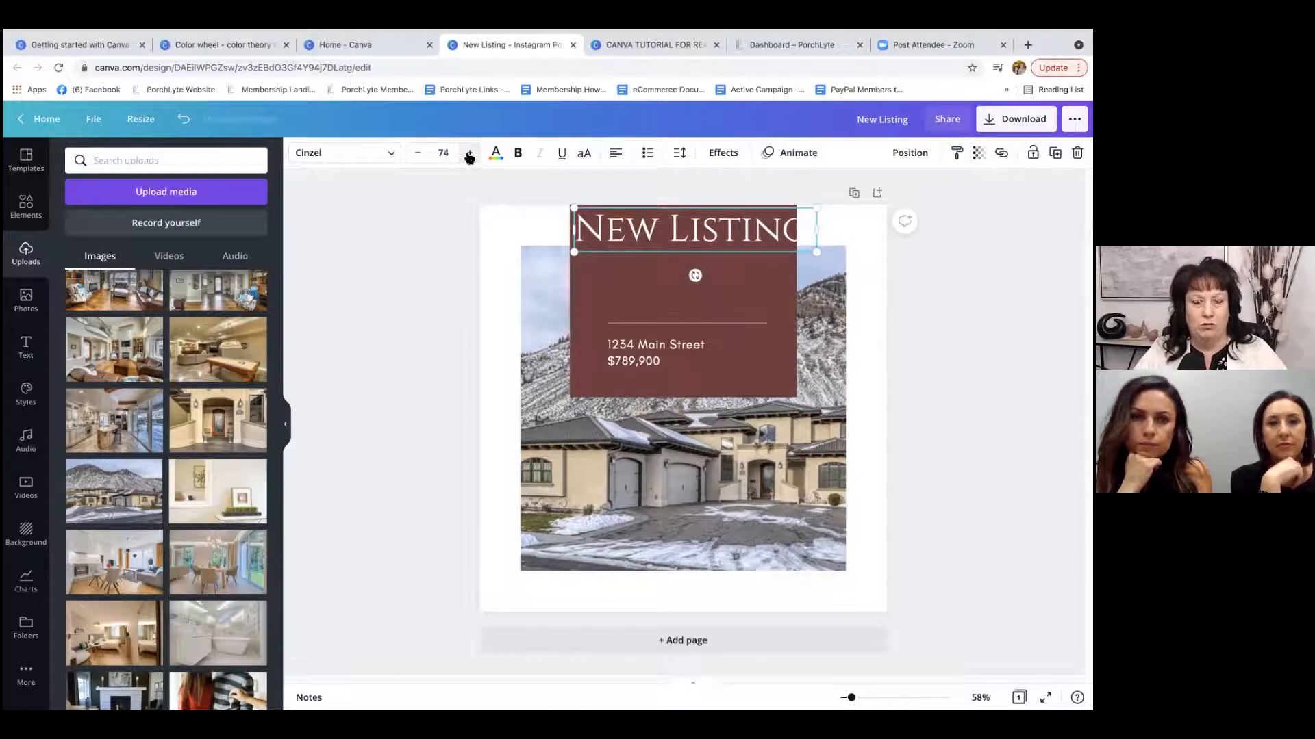
{"action": "left_click", "coordinate": [443, 153]}
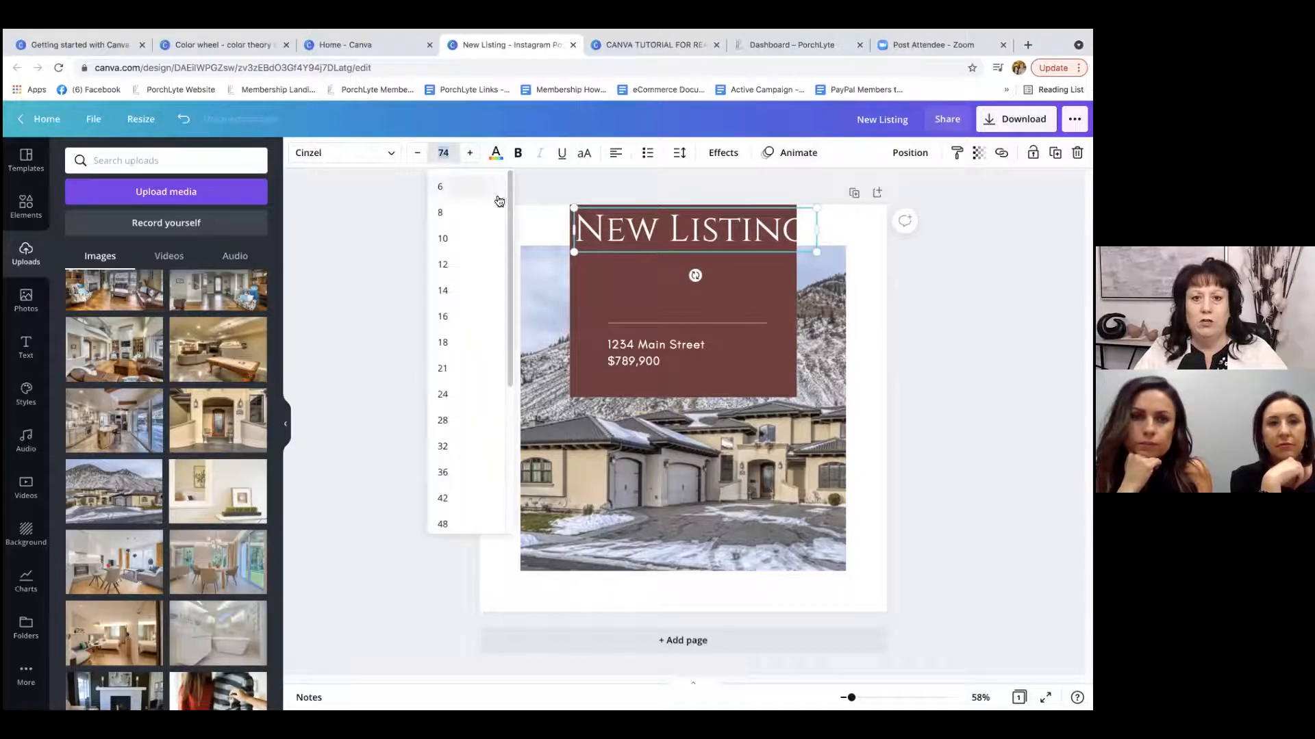
{"action": "mouse_move", "coordinate": [508, 187]}
{"action": "left_mouse_down"}
{"action": "mouse_move", "coordinate": [502, 259]}
{"action": "mouse_move", "coordinate": [513, 176]}
{"action": "left_mouse_up"}
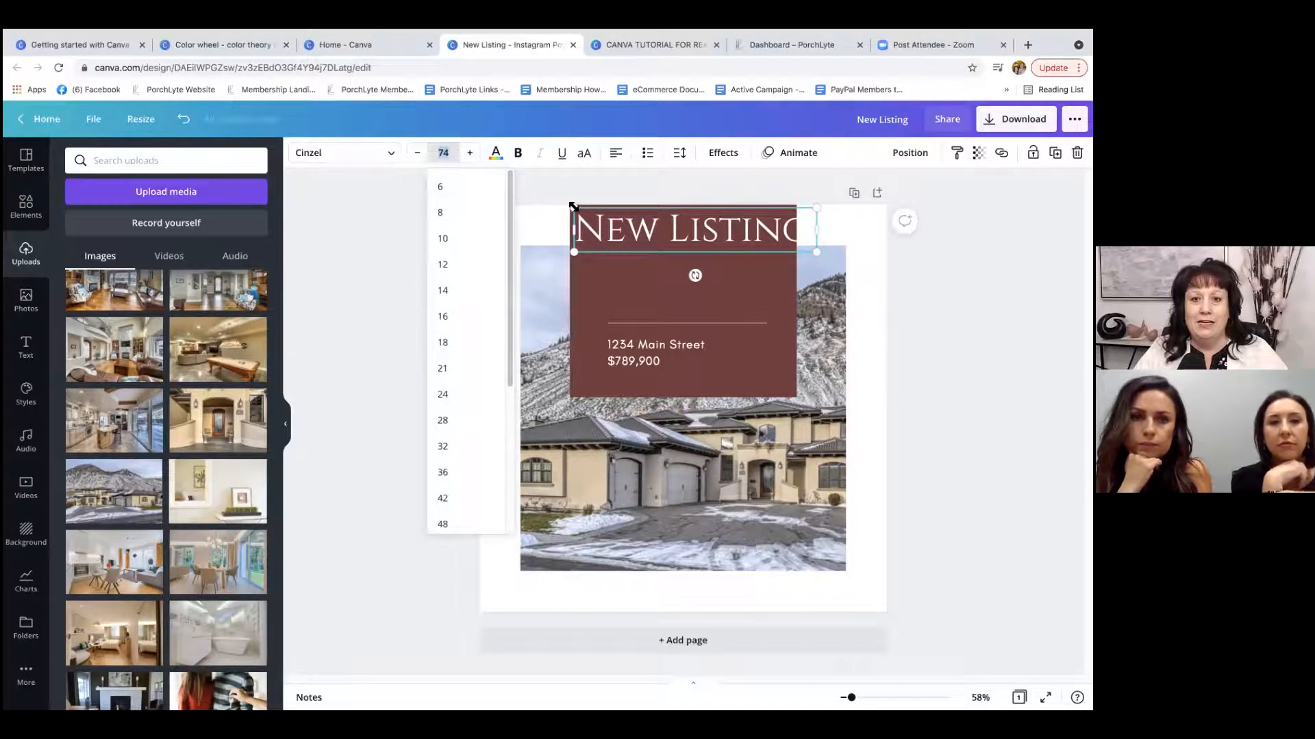
Shrink the New Listing heading to about size 53.6 centered in the red box, and enlarge the box slightly.
{"action": "left_click_drag", "start_coordinate": [573, 206], "coordinate": [644, 226]}
{"action": "left_click_drag", "start_coordinate": [744, 235], "coordinate": [701, 260]}
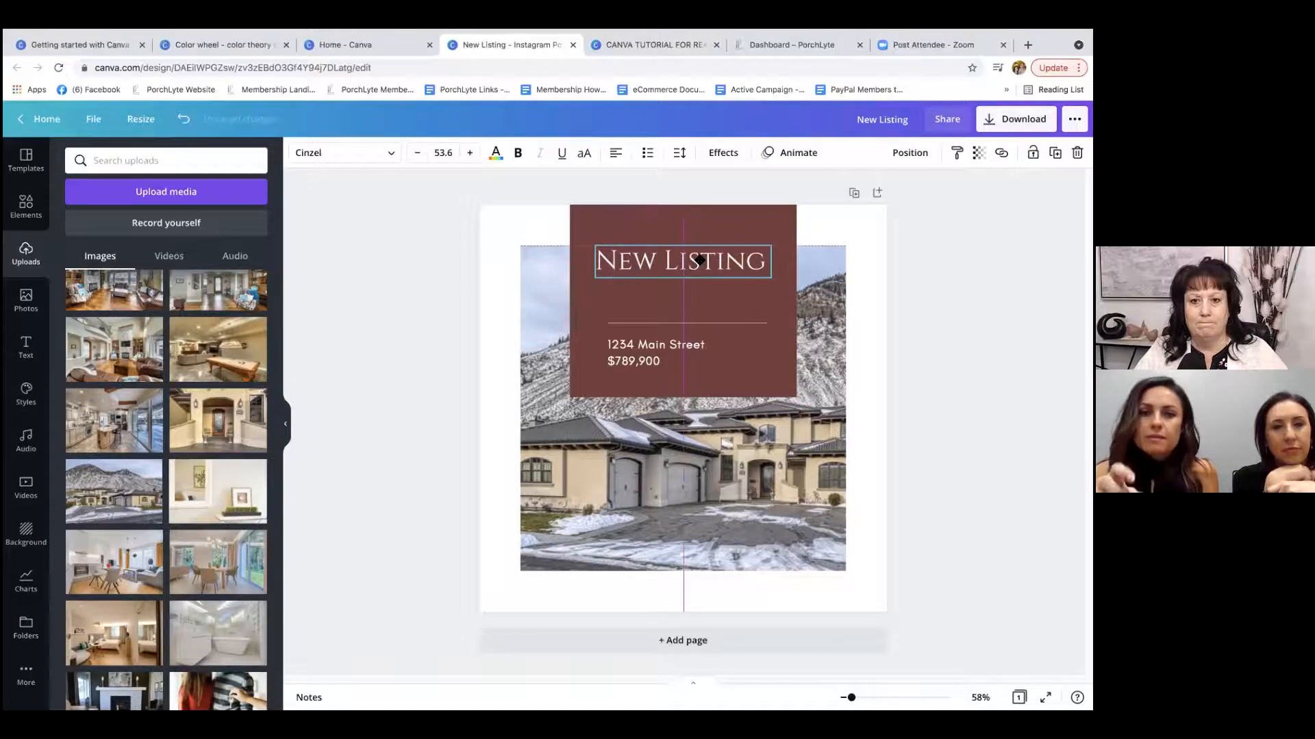
{"action": "left_click", "coordinate": [699, 221]}
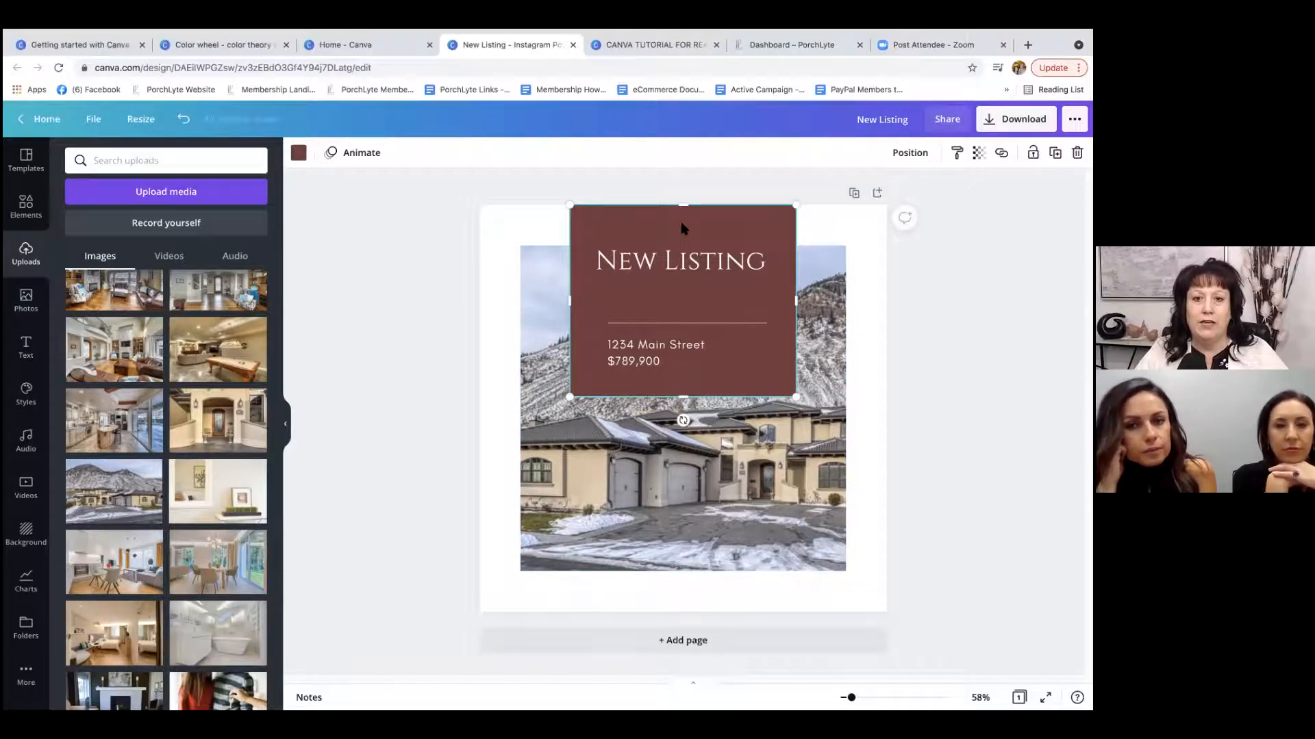
{"action": "mouse_move", "coordinate": [570, 397]}
{"action": "left_mouse_down"}
{"action": "mouse_move", "coordinate": [540, 417]}
{"action": "mouse_move", "coordinate": [552, 433]}
{"action": "mouse_move", "coordinate": [581, 425]}
{"action": "mouse_move", "coordinate": [532, 440]}
{"action": "mouse_move", "coordinate": [572, 414]}
{"action": "mouse_move", "coordinate": [560, 413]}
{"action": "left_mouse_up"}
{"action": "left_click_drag", "start_coordinate": [730, 392], "coordinate": [731, 386]}
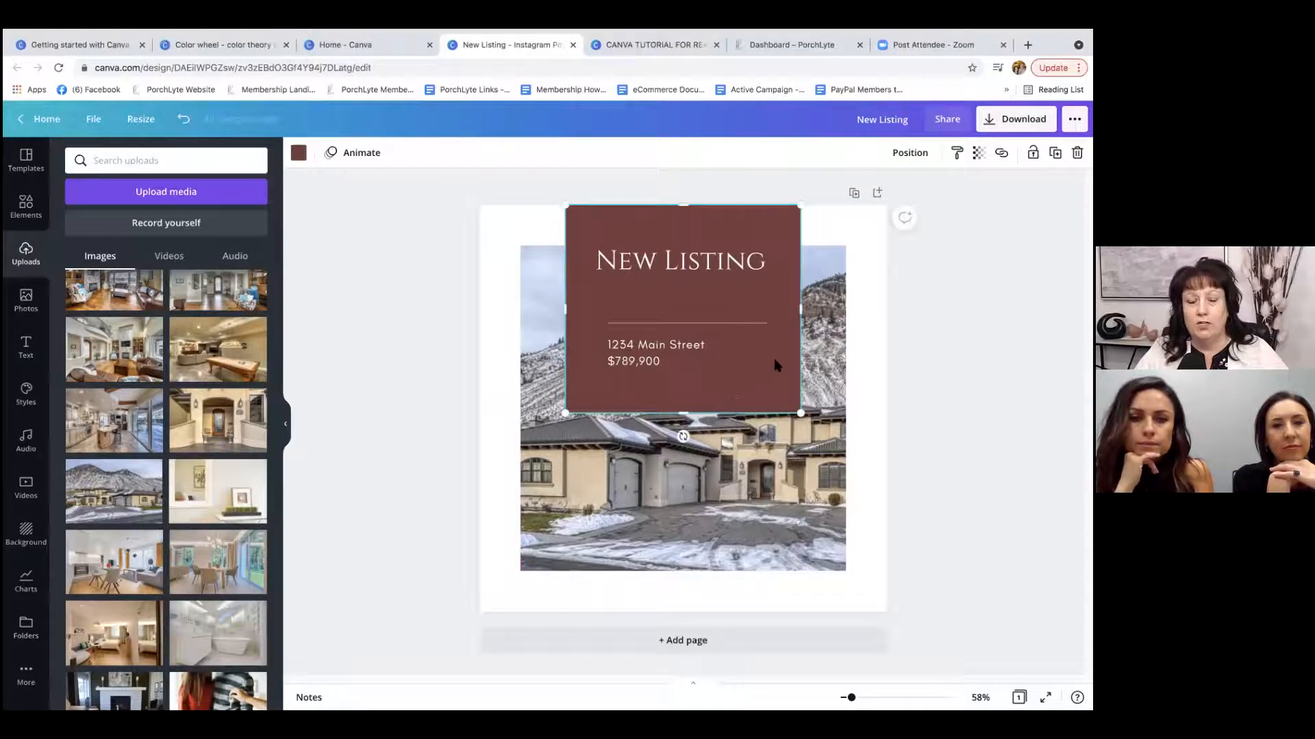
Move the divider line and the address and price text up under the heading, and shorten the red box to fit.
{"action": "left_click", "coordinate": [705, 322]}
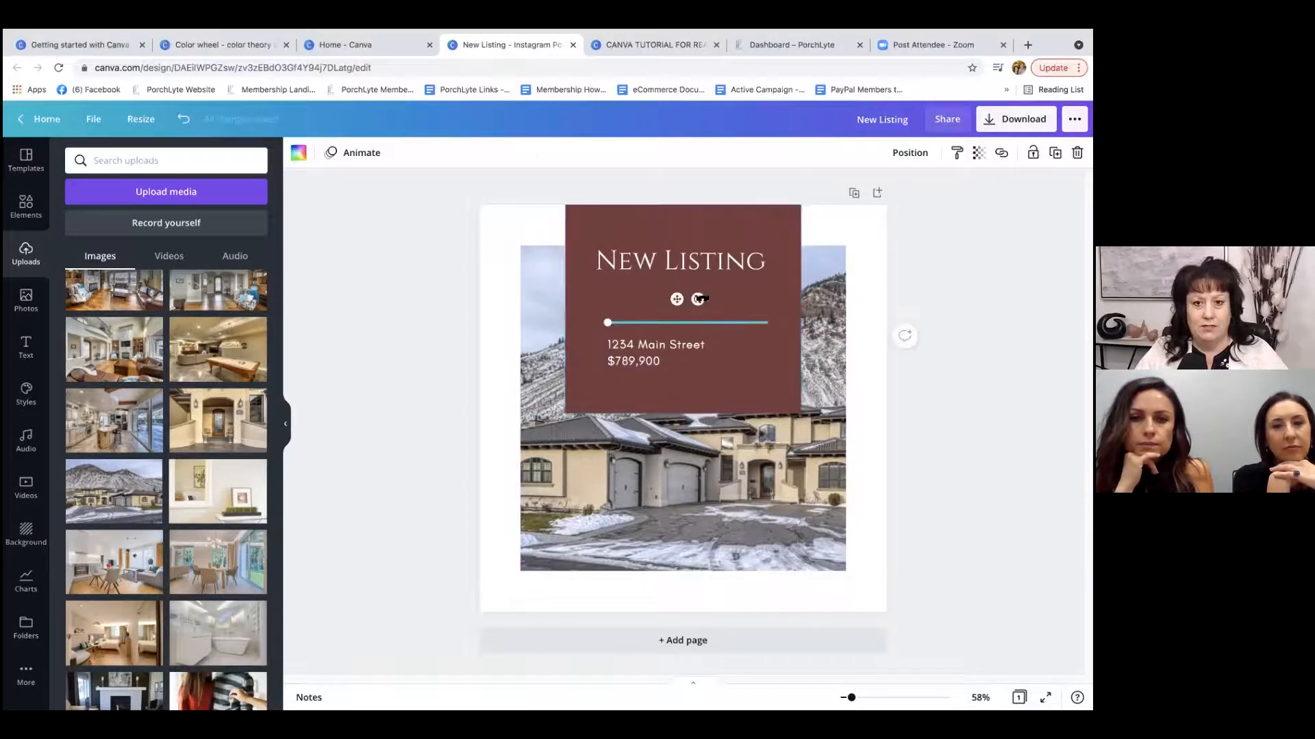
{"action": "left_click_drag", "start_coordinate": [678, 299], "coordinate": [678, 265]}
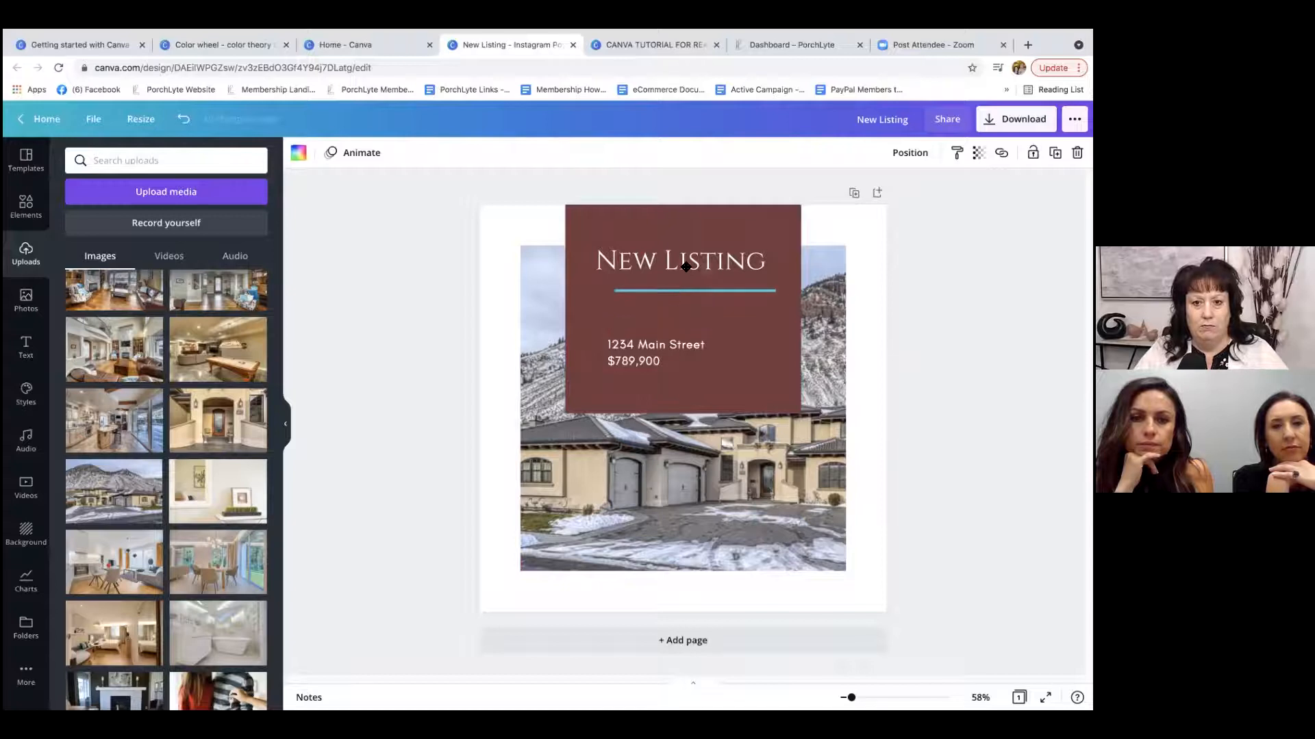
{"action": "left_click_drag", "start_coordinate": [632, 358], "coordinate": [617, 321]}
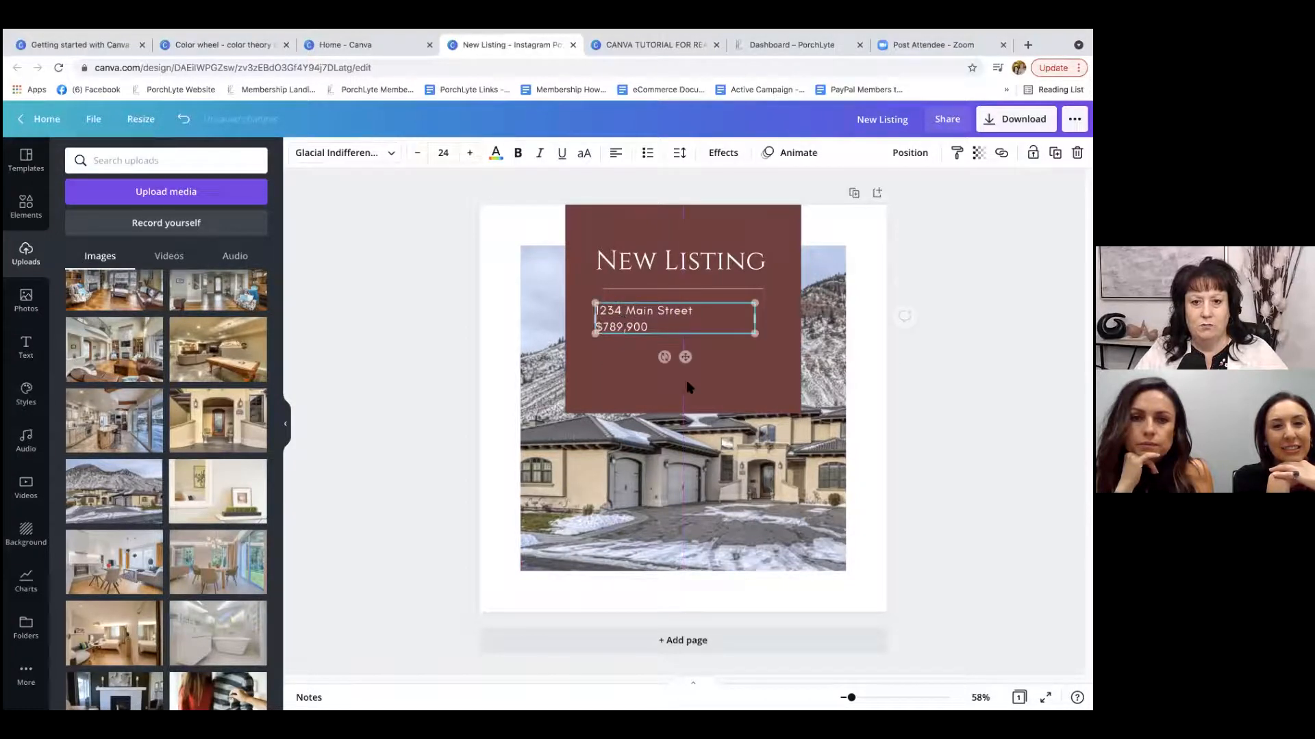
{"action": "left_click", "coordinate": [690, 380]}
{"action": "left_click_drag", "start_coordinate": [683, 413], "coordinate": [690, 355]}
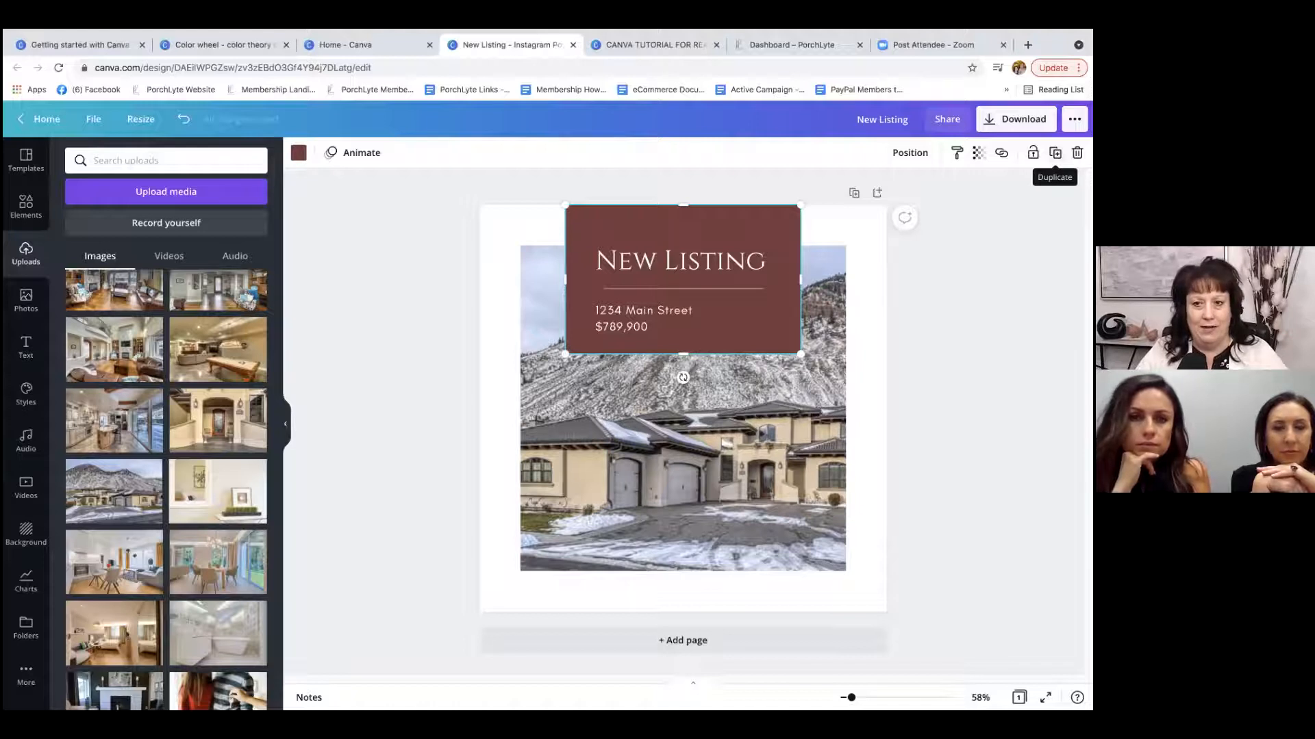
Duplicate the red box and place the copy at the page's bottom edge, aligned with the original.
{"action": "left_click", "coordinate": [1055, 152]}
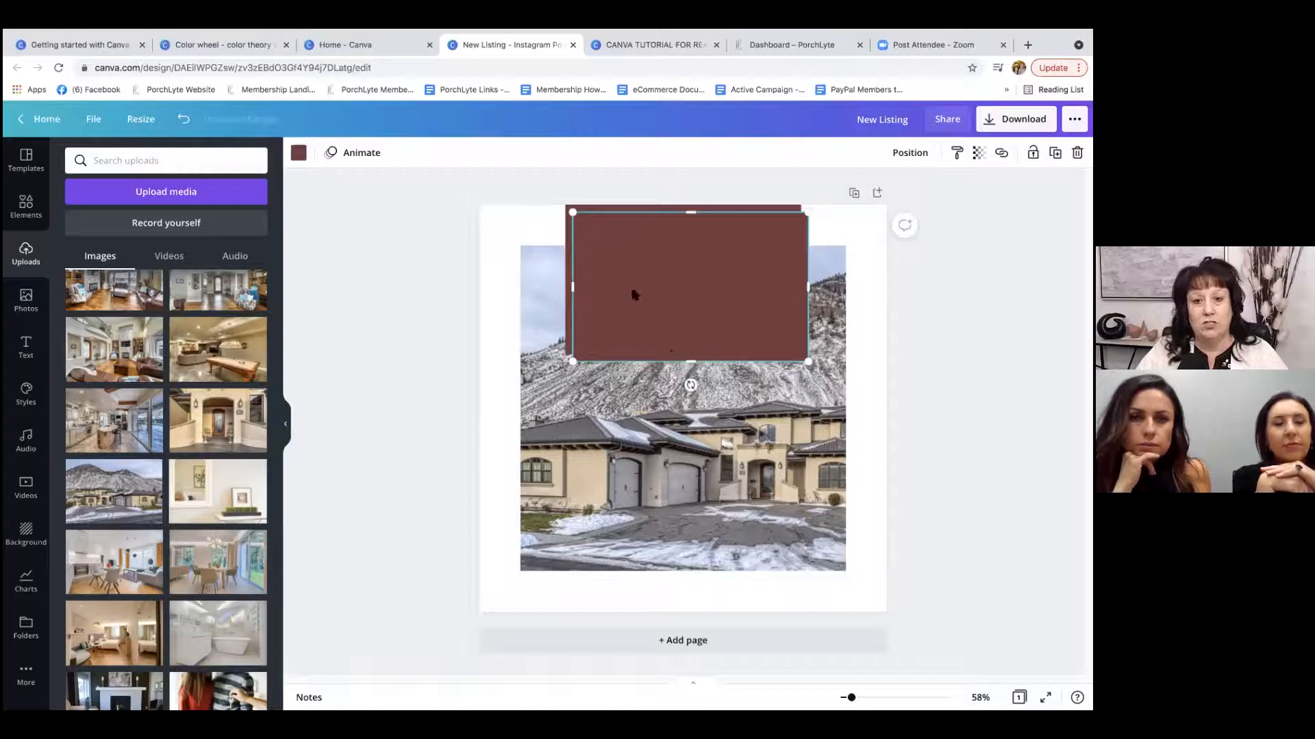
{"action": "left_click_drag", "start_coordinate": [692, 235], "coordinate": [681, 485]}
{"action": "left_click", "coordinate": [961, 387]}
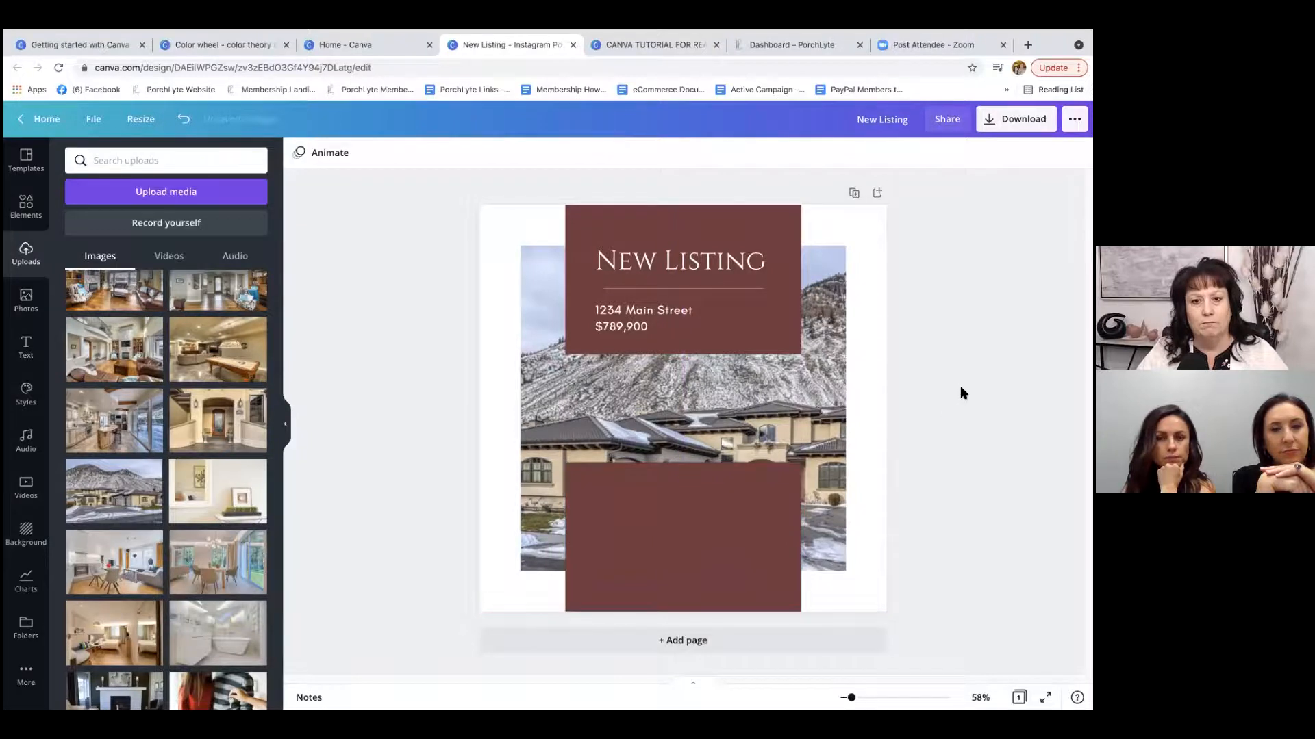
Move the New Listing heading slightly up, and group it with the divider line, the address text and the upper red box.
{"action": "left_click_drag", "start_coordinate": [652, 259], "coordinate": [652, 244]}
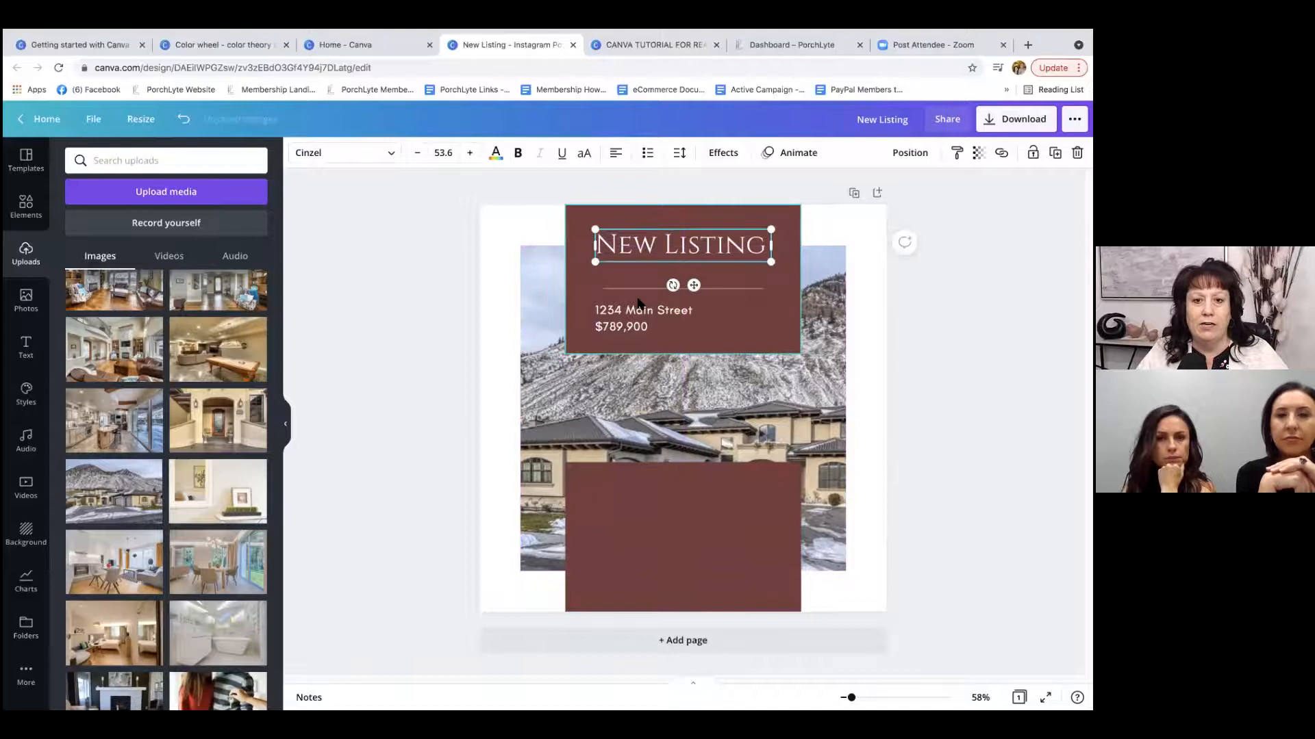
{"action": "left_click", "coordinate": [969, 331]}
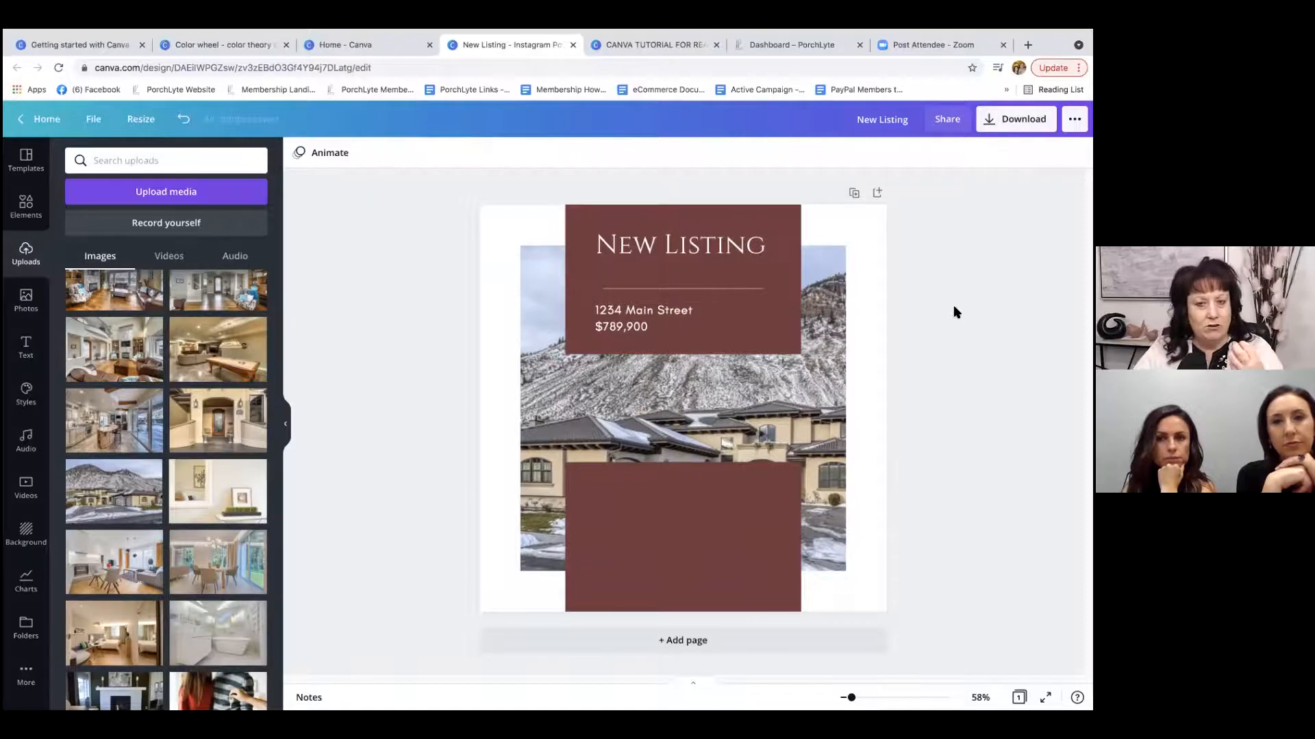
{"action": "left_click", "coordinate": [674, 244]}
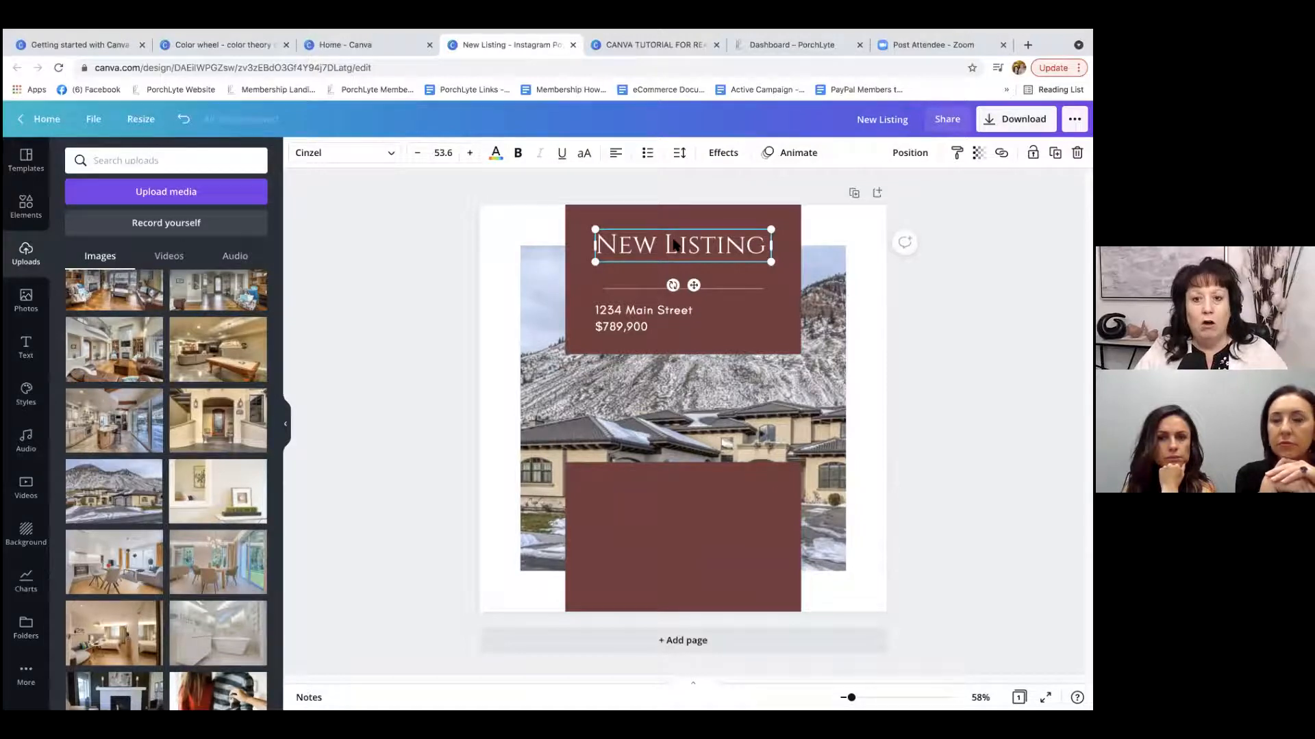
{"action": "left_click", "coordinate": [719, 289], "text": "shift"}
{"action": "left_click", "coordinate": [636, 321], "text": "shift"}
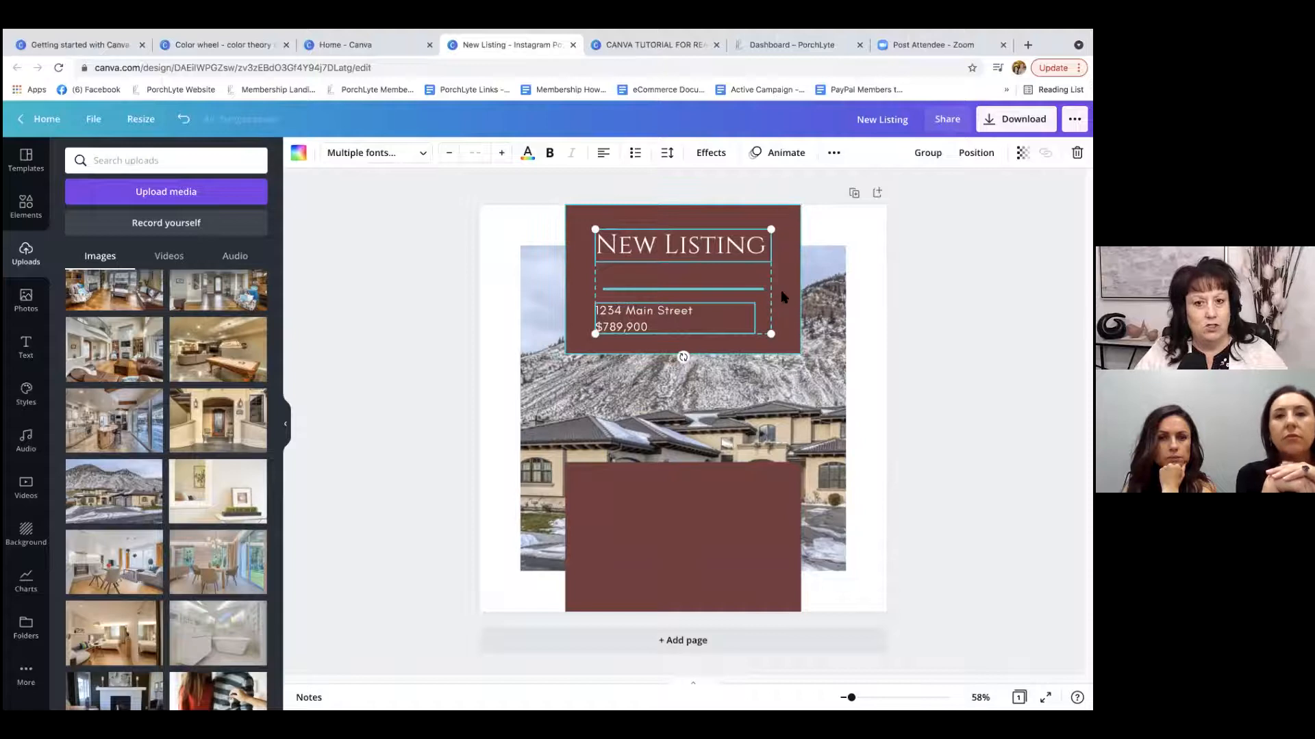
{"action": "left_click", "coordinate": [782, 297], "text": "shift"}
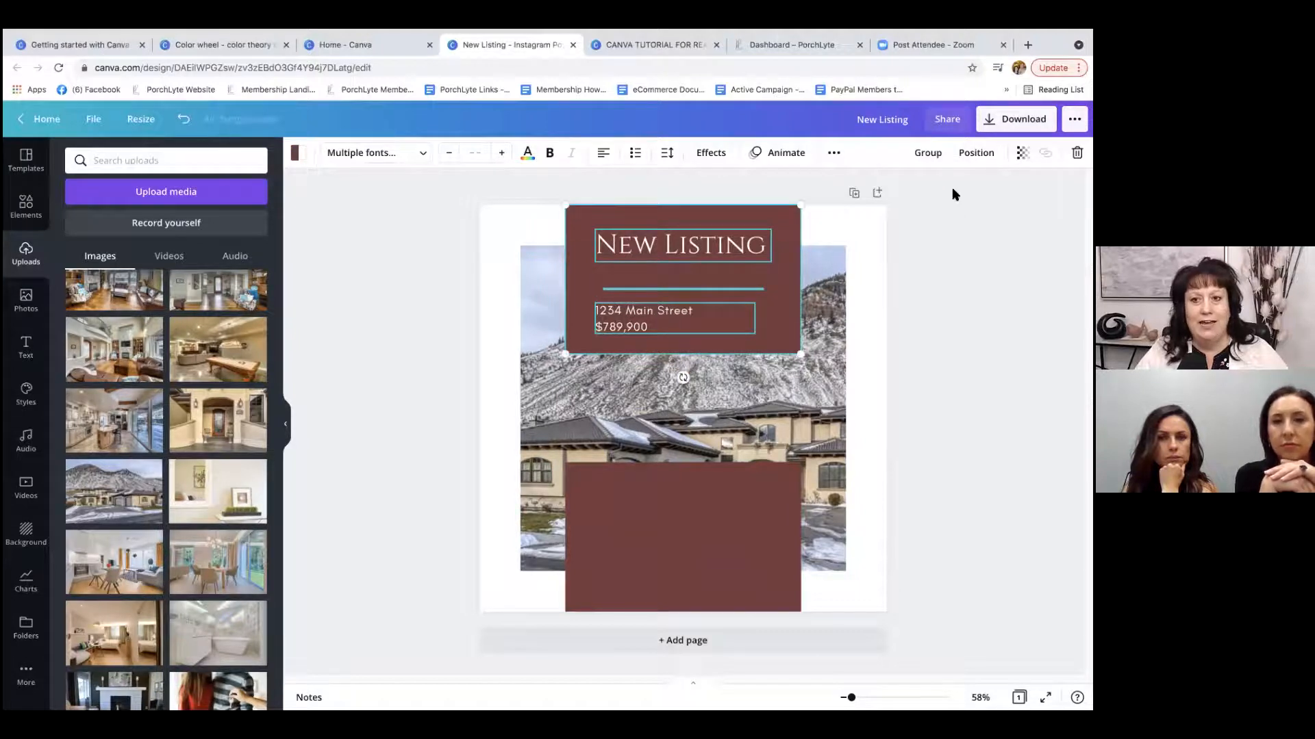
{"action": "left_click", "coordinate": [930, 154]}
{"action": "mouse_move", "coordinate": [685, 266]}
{"action": "left_mouse_down"}
{"action": "mouse_move", "coordinate": [598, 363]}
{"action": "mouse_move", "coordinate": [729, 345]}
{"action": "mouse_move", "coordinate": [759, 263]}
{"action": "mouse_move", "coordinate": [713, 292]}
{"action": "mouse_move", "coordinate": [590, 305]}
{"action": "mouse_move", "coordinate": [716, 264]}
{"action": "mouse_move", "coordinate": [683, 261]}
{"action": "left_mouse_up"}
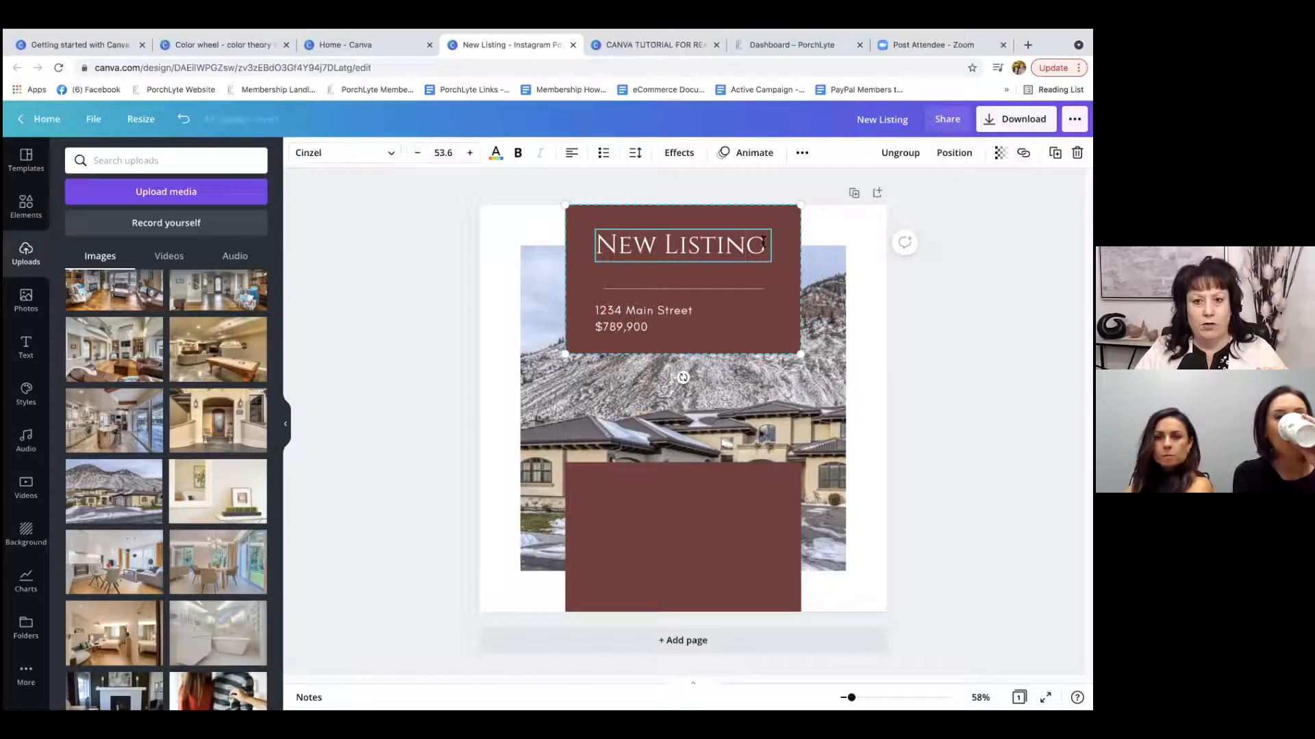
{"action": "left_click_drag", "start_coordinate": [762, 241], "coordinate": [597, 255]}
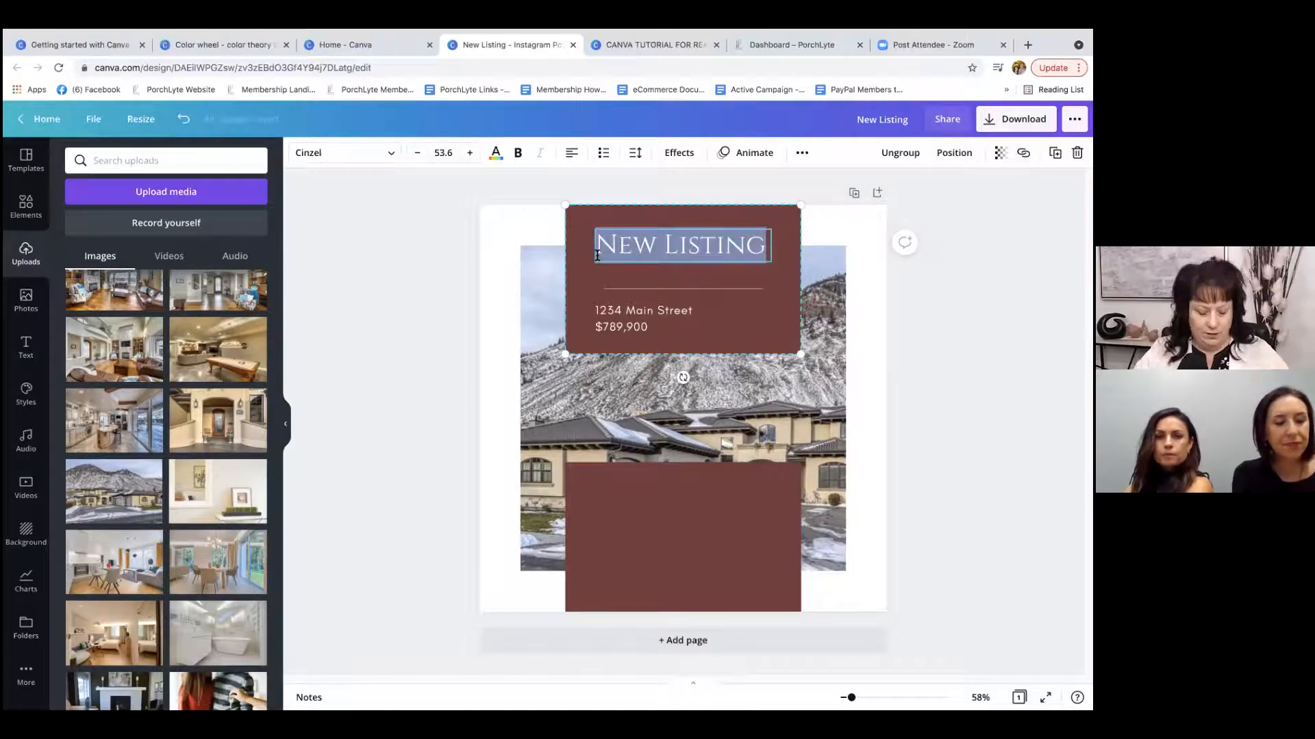
{"action": "type", "text": "WWW.M"}
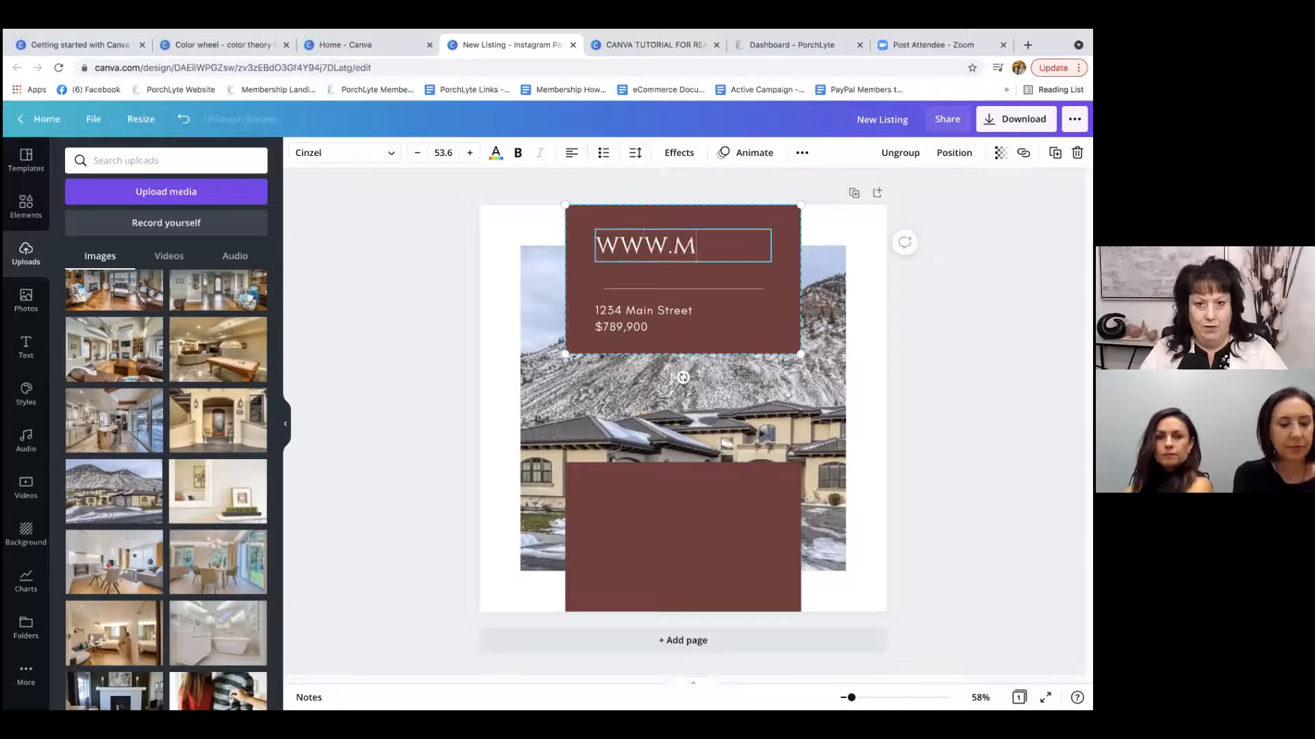
{"action": "type", "text": "YWEBSITE."}
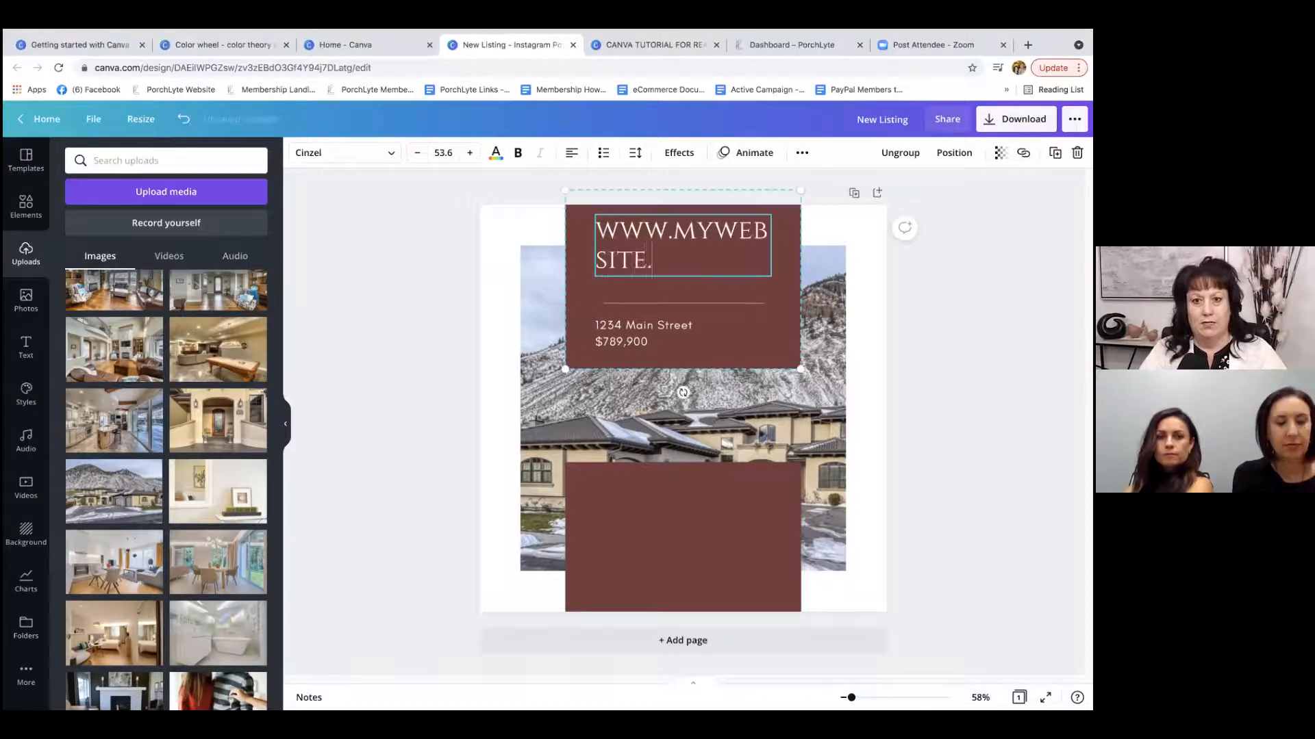
{"action": "type", "text": "COM"}
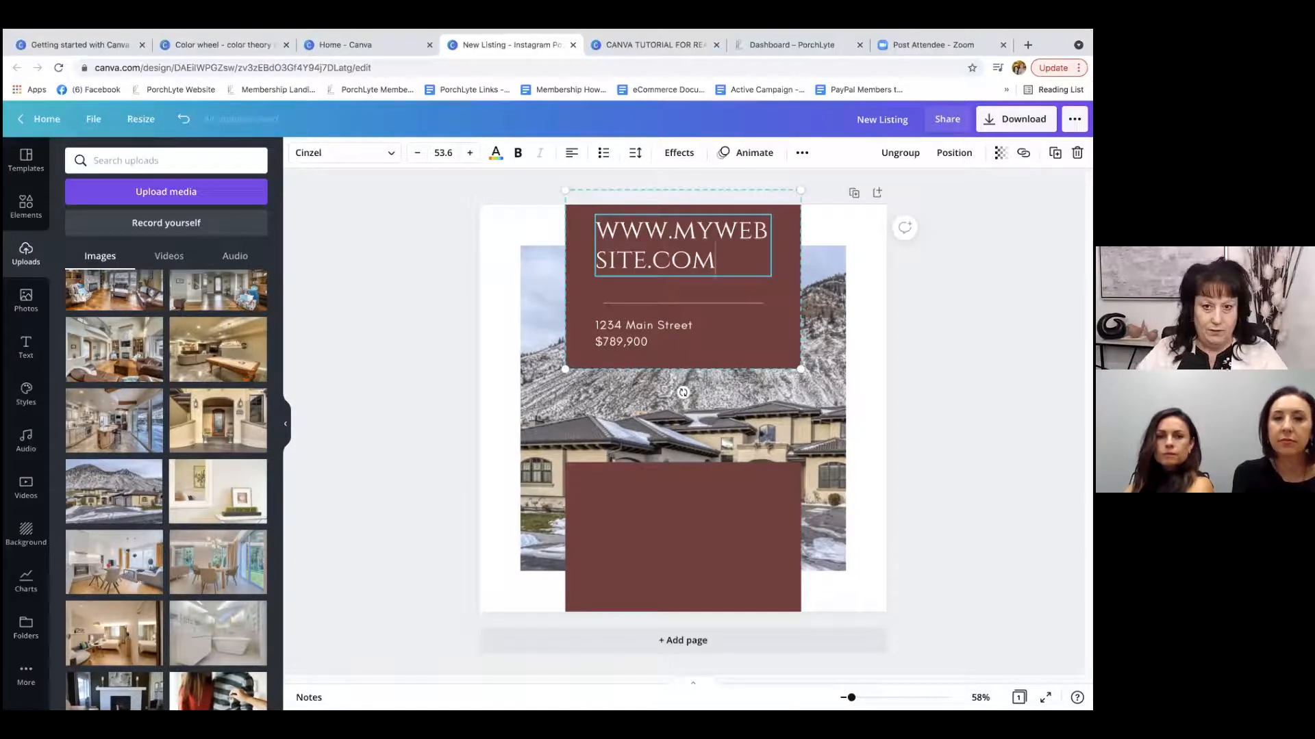
Ungroup the elements and reduce the website text to font size 26.8 on a single line.
{"action": "left_click", "coordinate": [900, 152]}
{"action": "left_click", "coordinate": [952, 203]}
{"action": "left_click", "coordinate": [738, 248]}
{"action": "left_click_drag", "start_coordinate": [772, 245], "coordinate": [596, 256]}
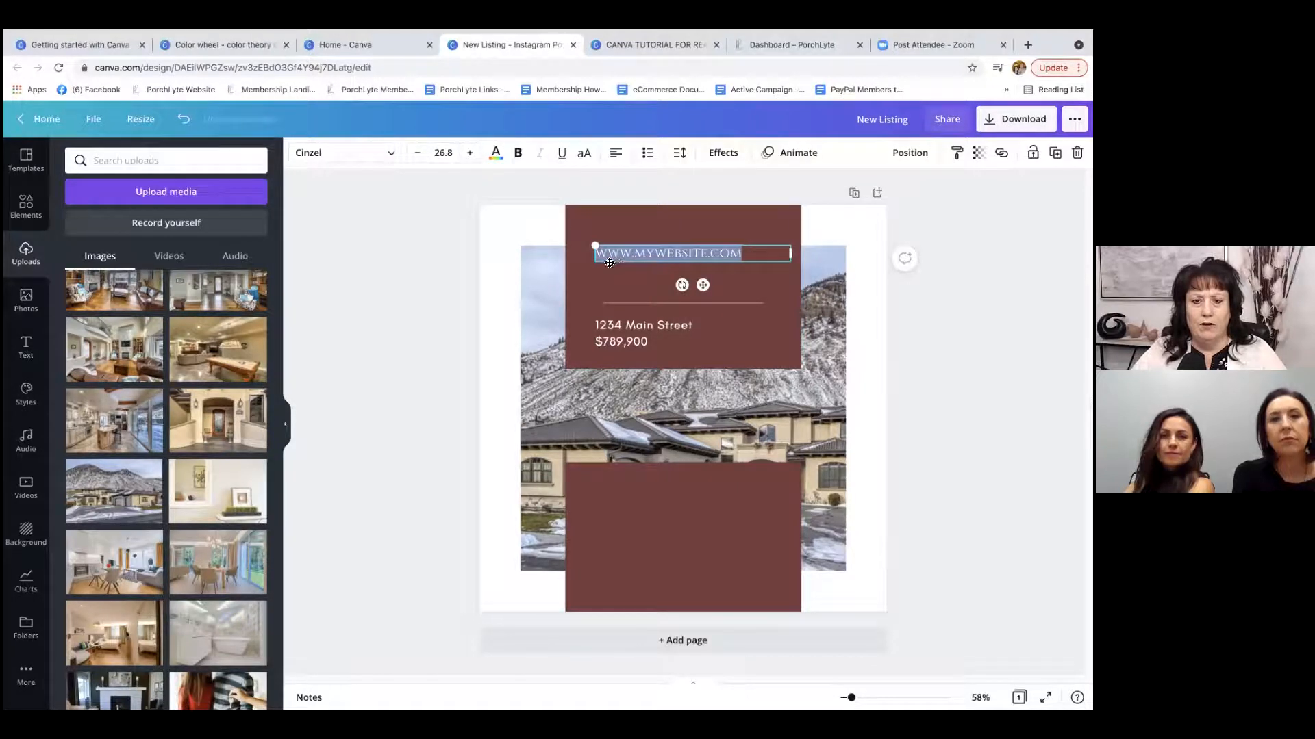
{"action": "left_click", "coordinate": [997, 155]}
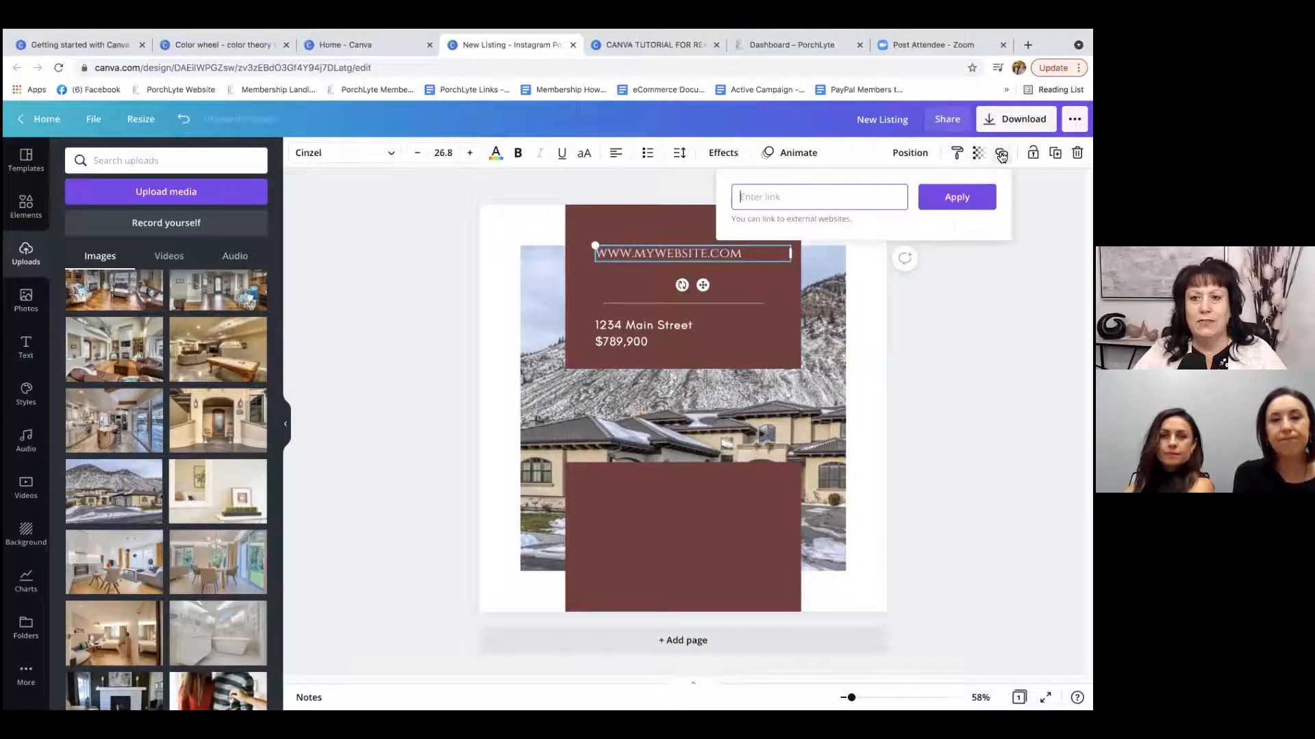
{"action": "type", "text": "ww"}
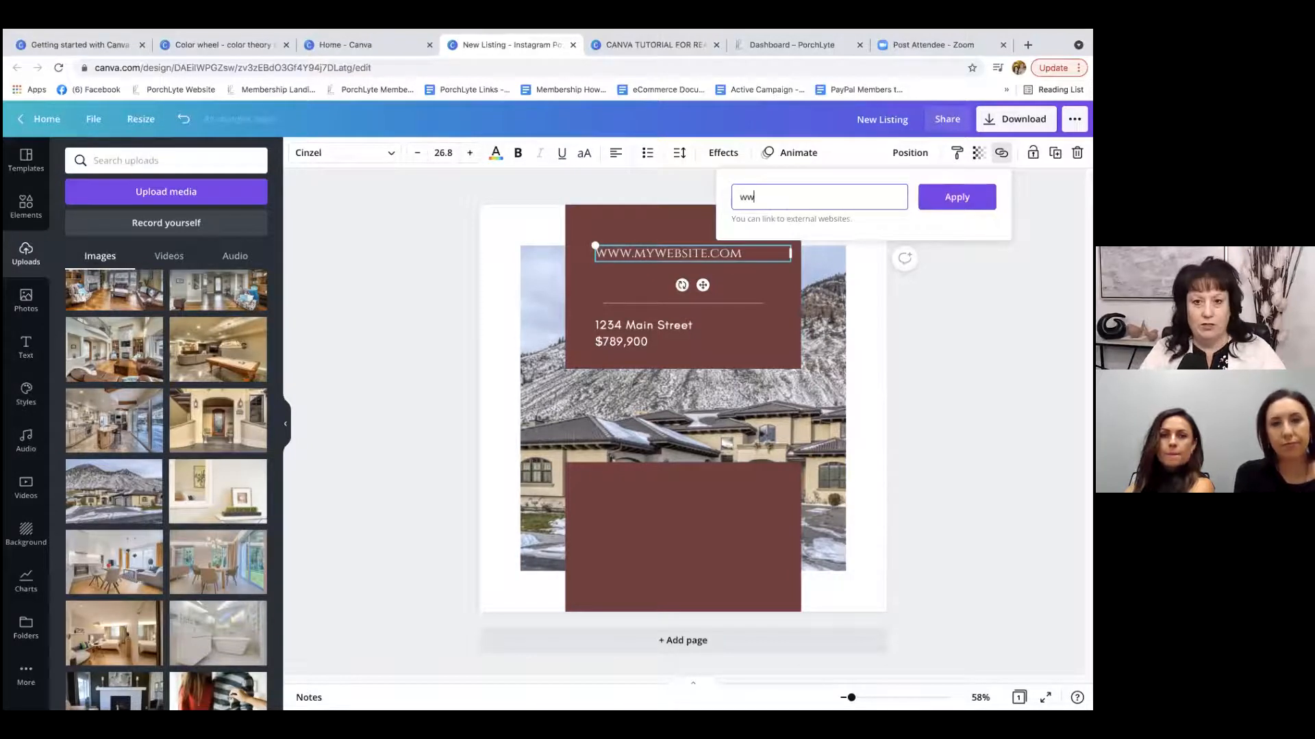
{"action": "type", "text": "w.mywebsite.c"}
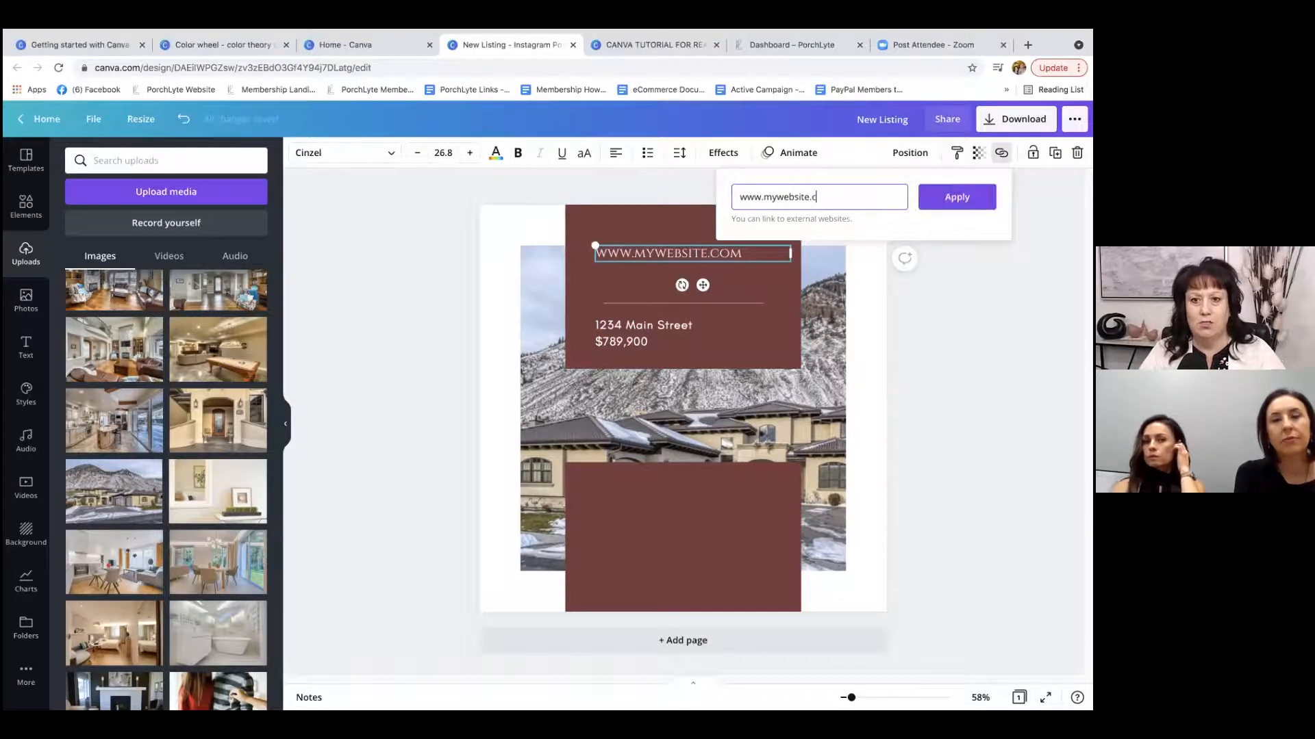
{"action": "type", "text": "om"}
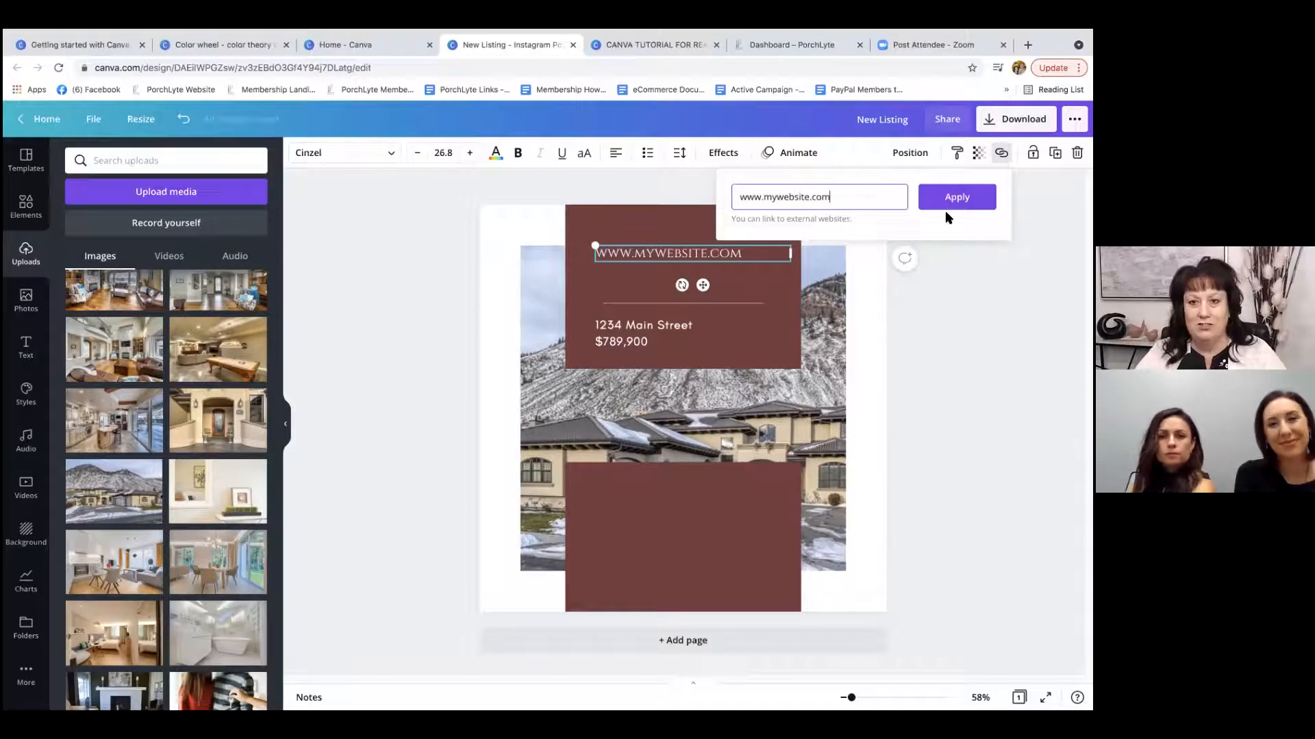
{"action": "left_click", "coordinate": [961, 195]}
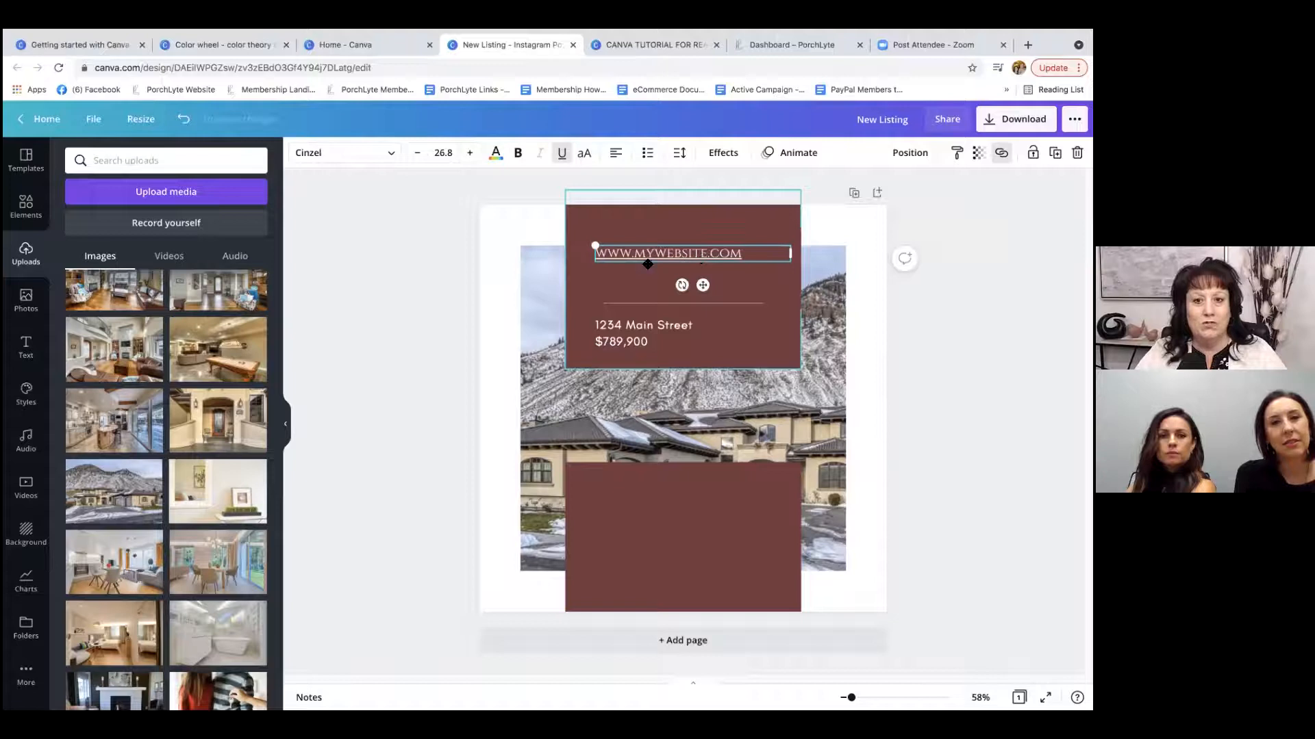
{"action": "left_click", "coordinate": [903, 299]}
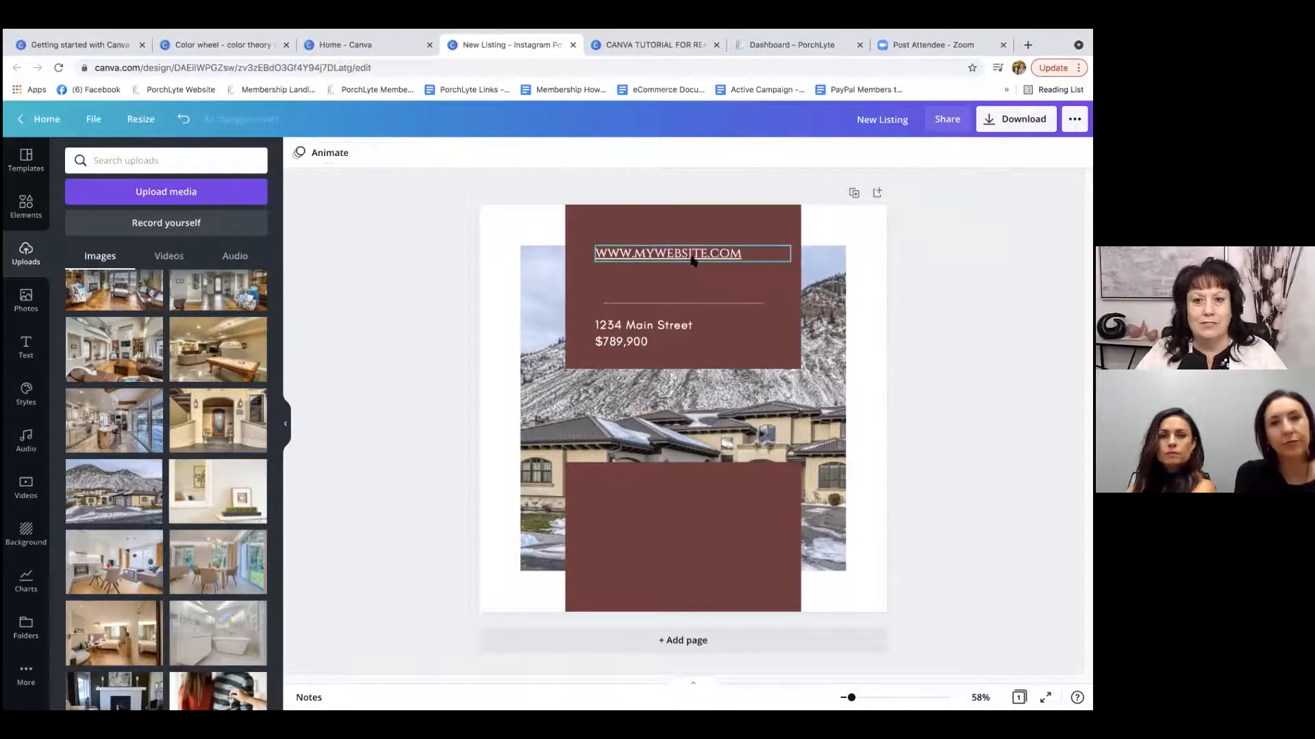
Remove the underline from the linked website text.
{"action": "left_click", "coordinate": [729, 243]}
{"action": "left_click", "coordinate": [734, 254]}
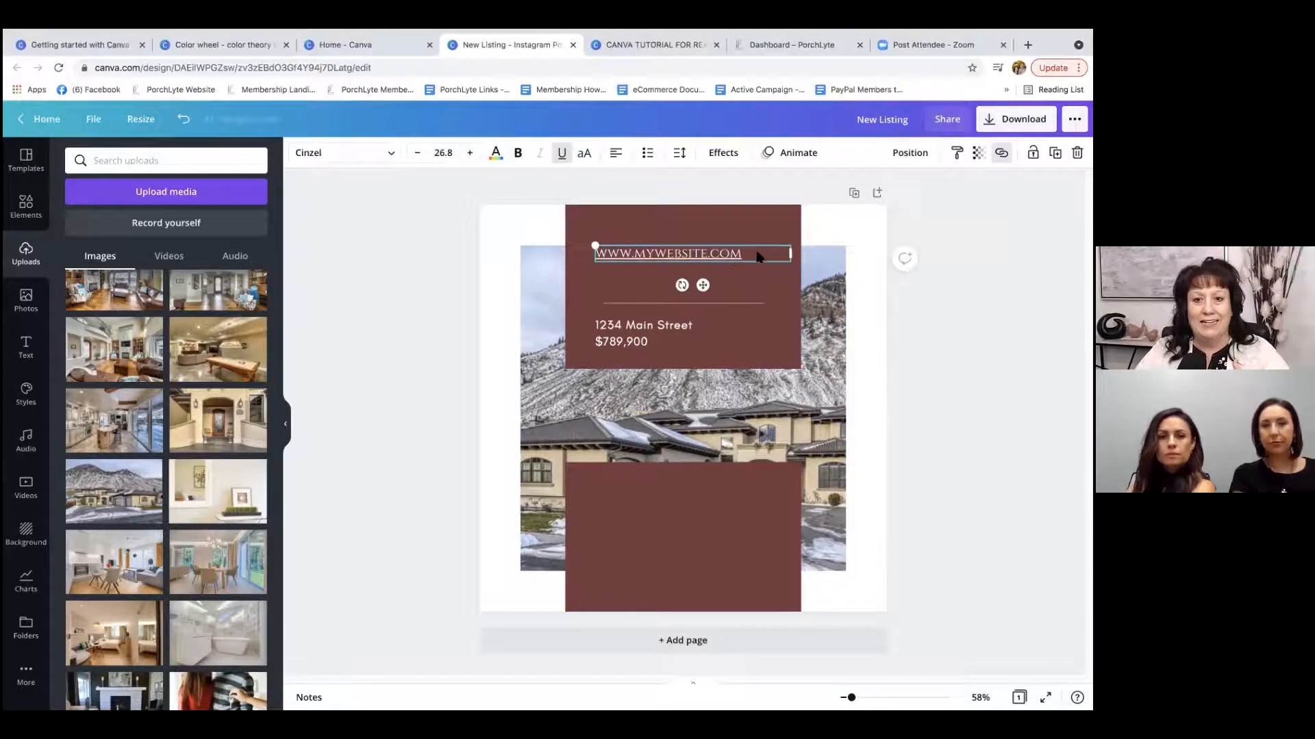
{"action": "double_click", "coordinate": [747, 253]}
{"action": "left_click_drag", "start_coordinate": [746, 253], "coordinate": [590, 256]}
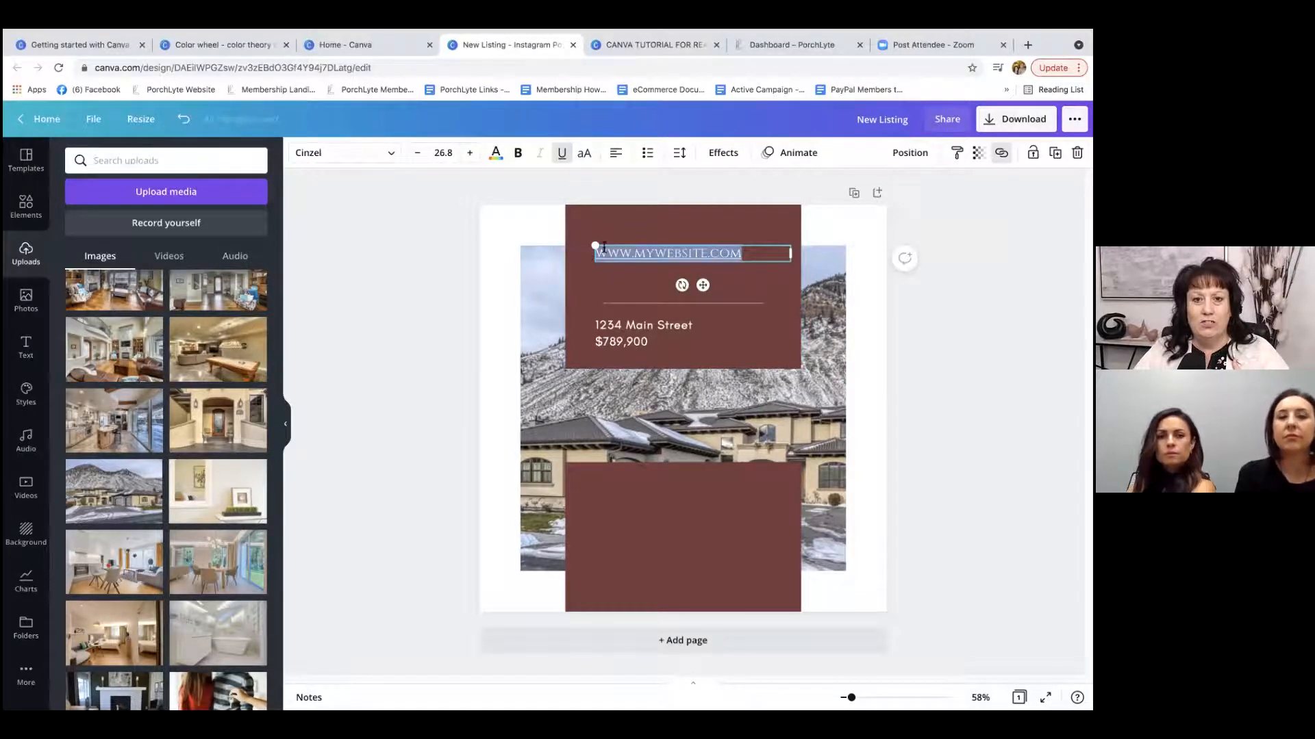
{"action": "left_click", "coordinate": [561, 159]}
{"action": "left_click", "coordinate": [986, 296]}
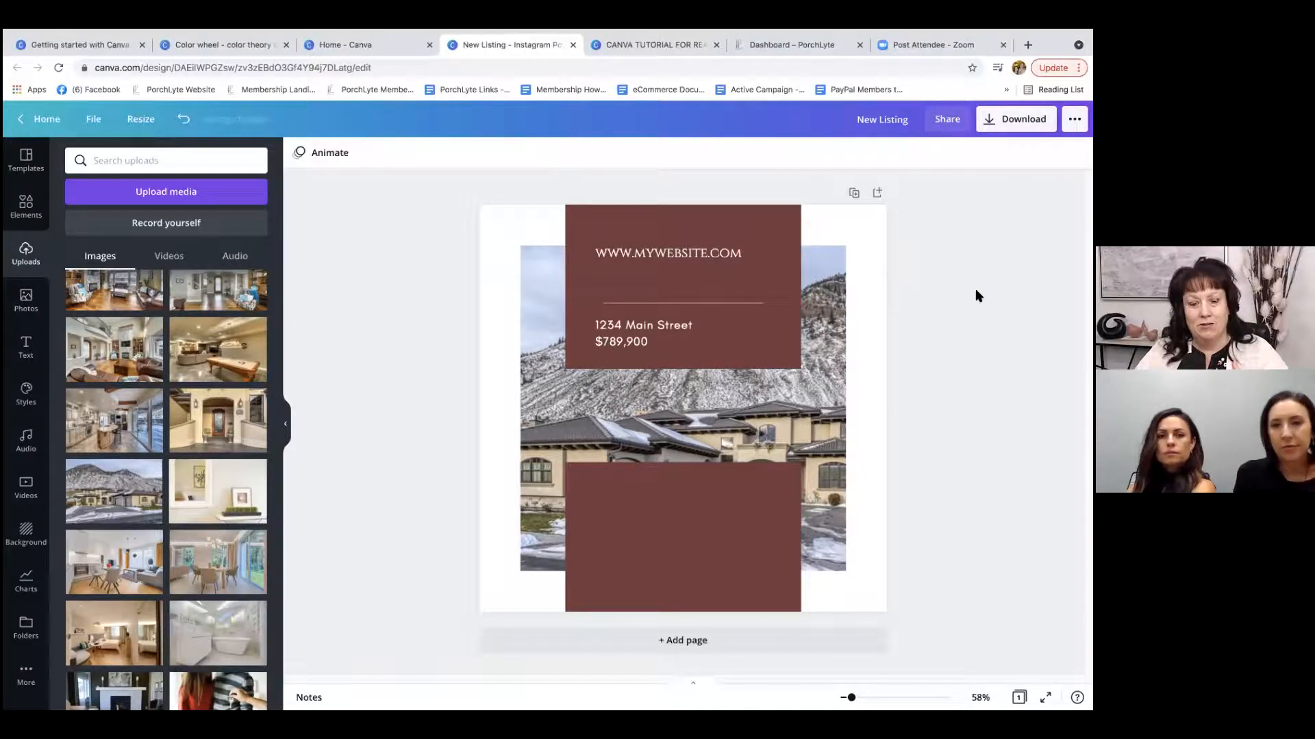
{"action": "left_click", "coordinate": [712, 254]}
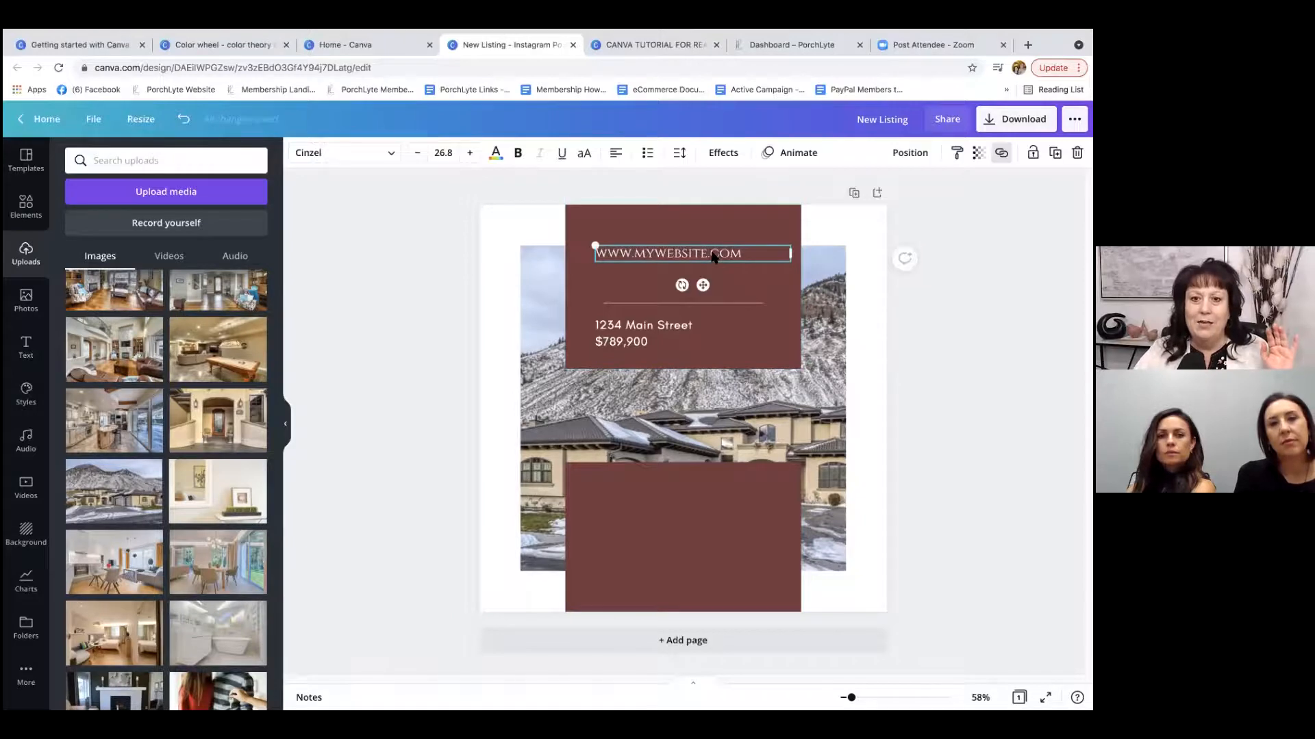
{"action": "left_click", "coordinate": [1001, 152]}
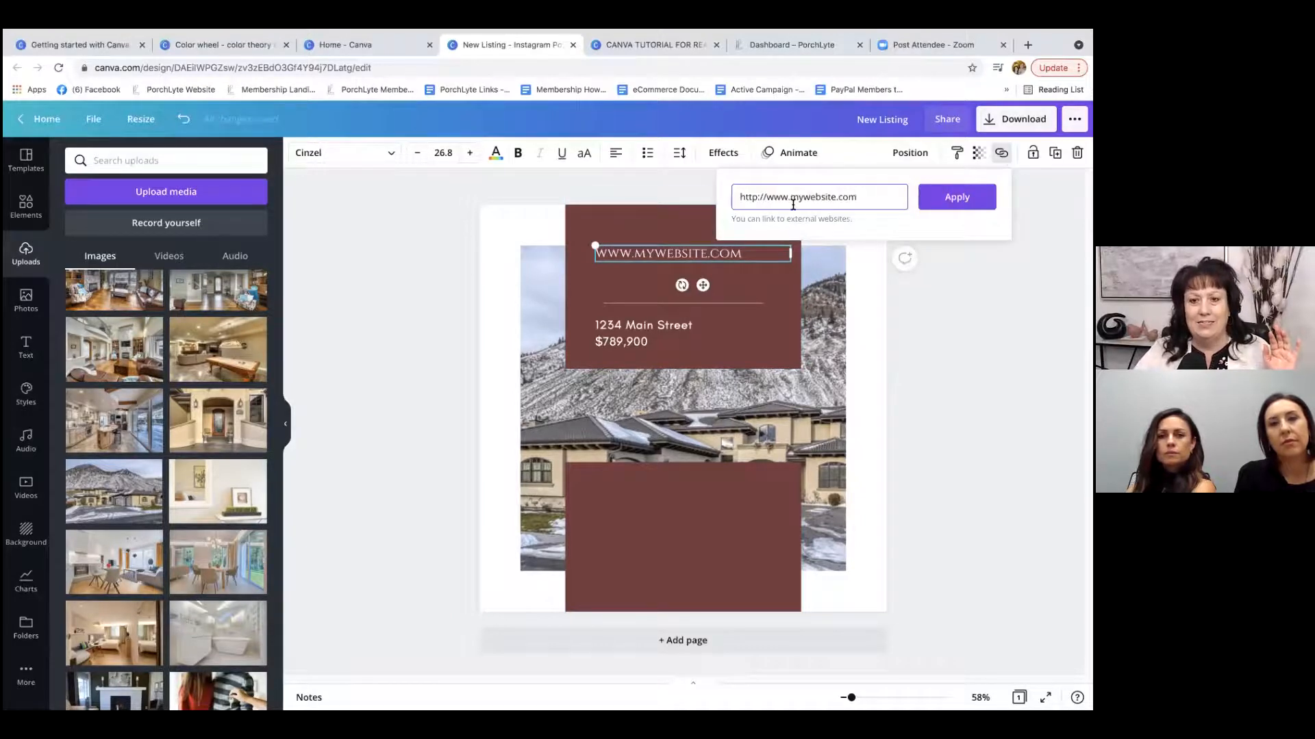
{"action": "left_click", "coordinate": [1004, 315]}
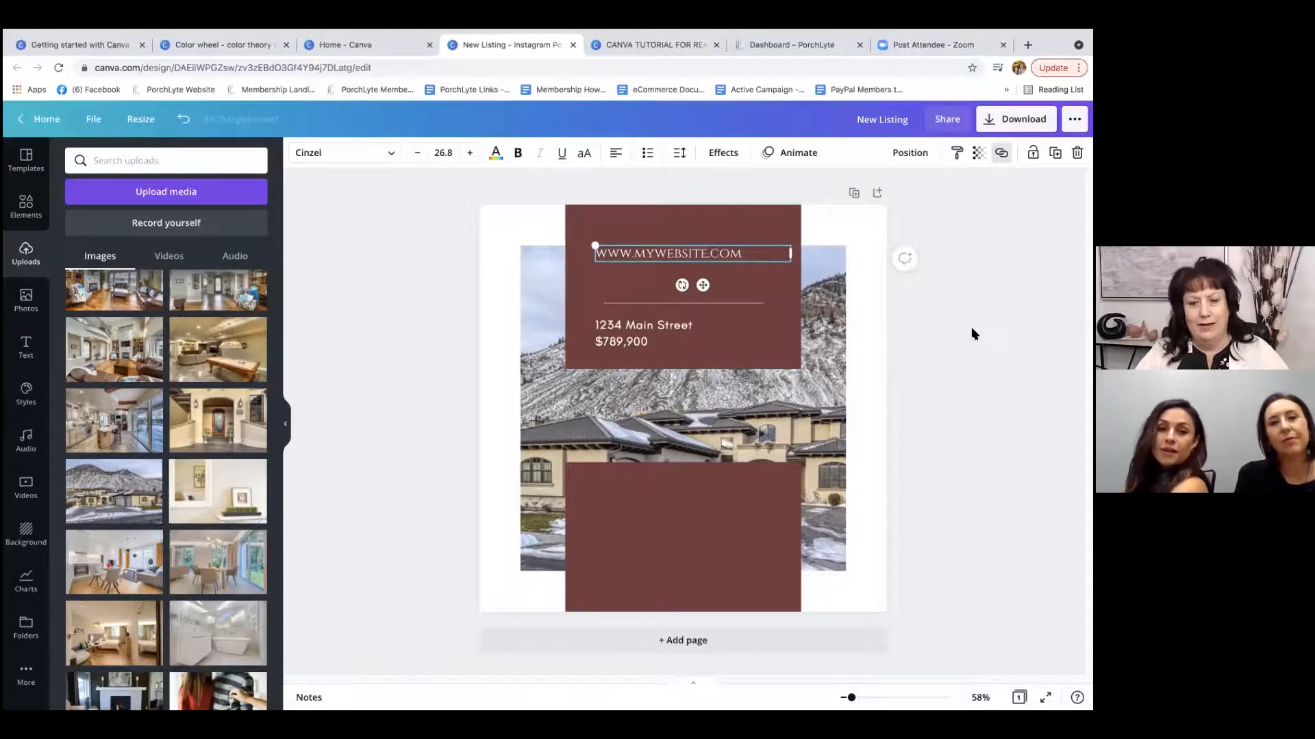
{"action": "left_click", "coordinate": [973, 316]}
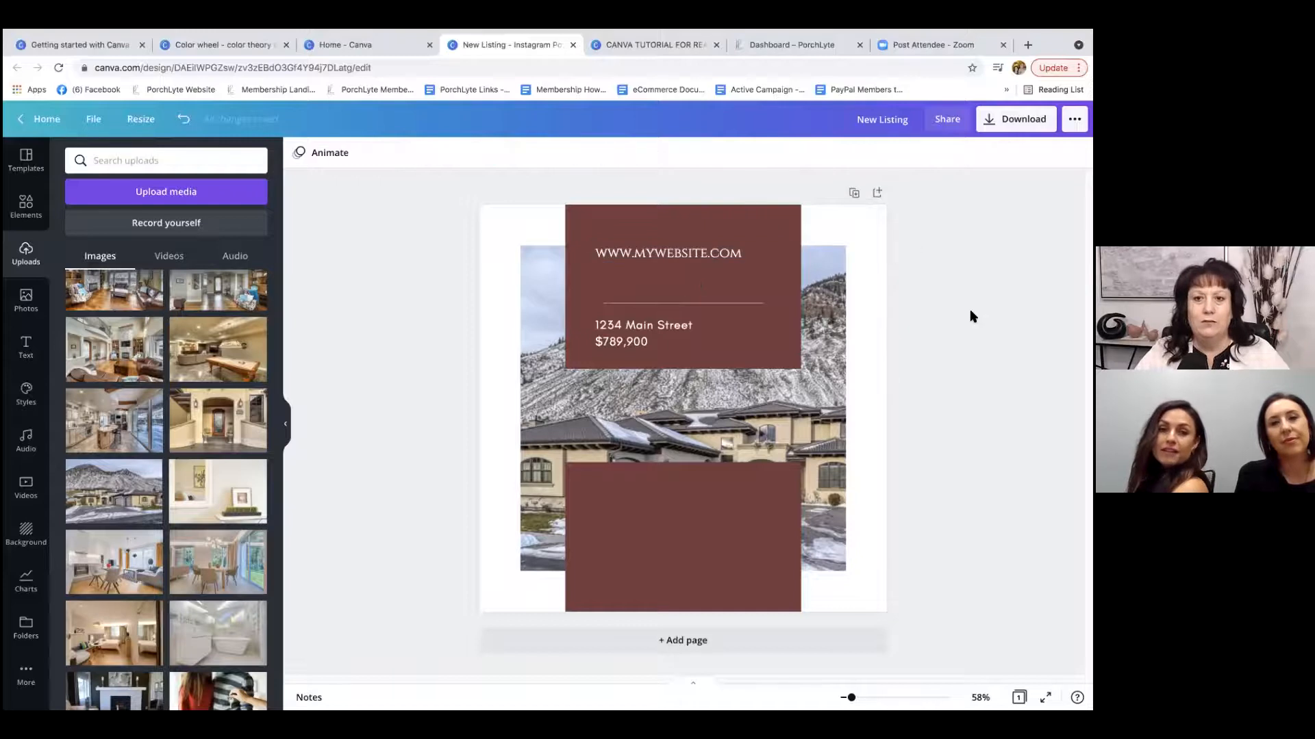
{"action": "left_click", "coordinate": [705, 255]}
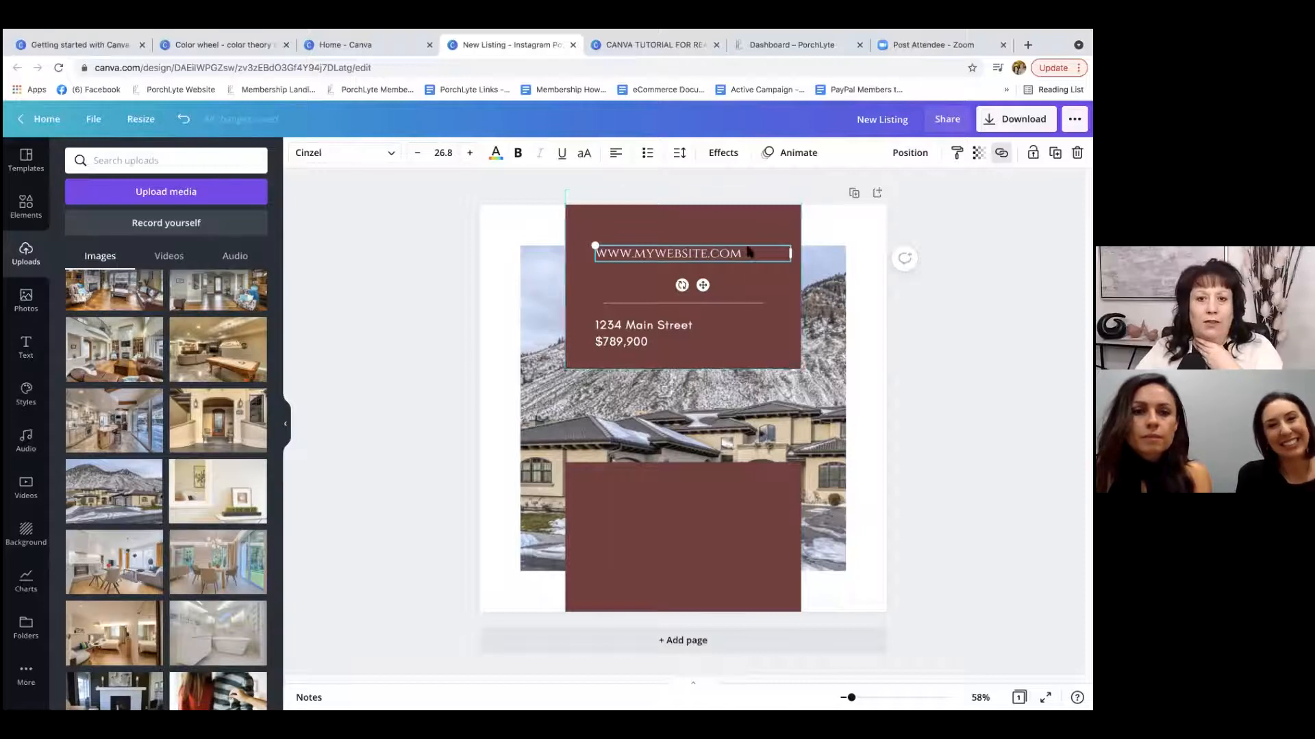
Undo the website text edits back to the New Listing heading, and delete the plain brown rectangle over the lower part of the photo.
{"action": "left_click", "coordinate": [183, 121]}
{"action": "left_click", "coordinate": [184, 121]}
{"action": "left_click", "coordinate": [183, 124]}
{"action": "left_click", "coordinate": [183, 125]}
{"action": "left_click", "coordinate": [713, 535]}
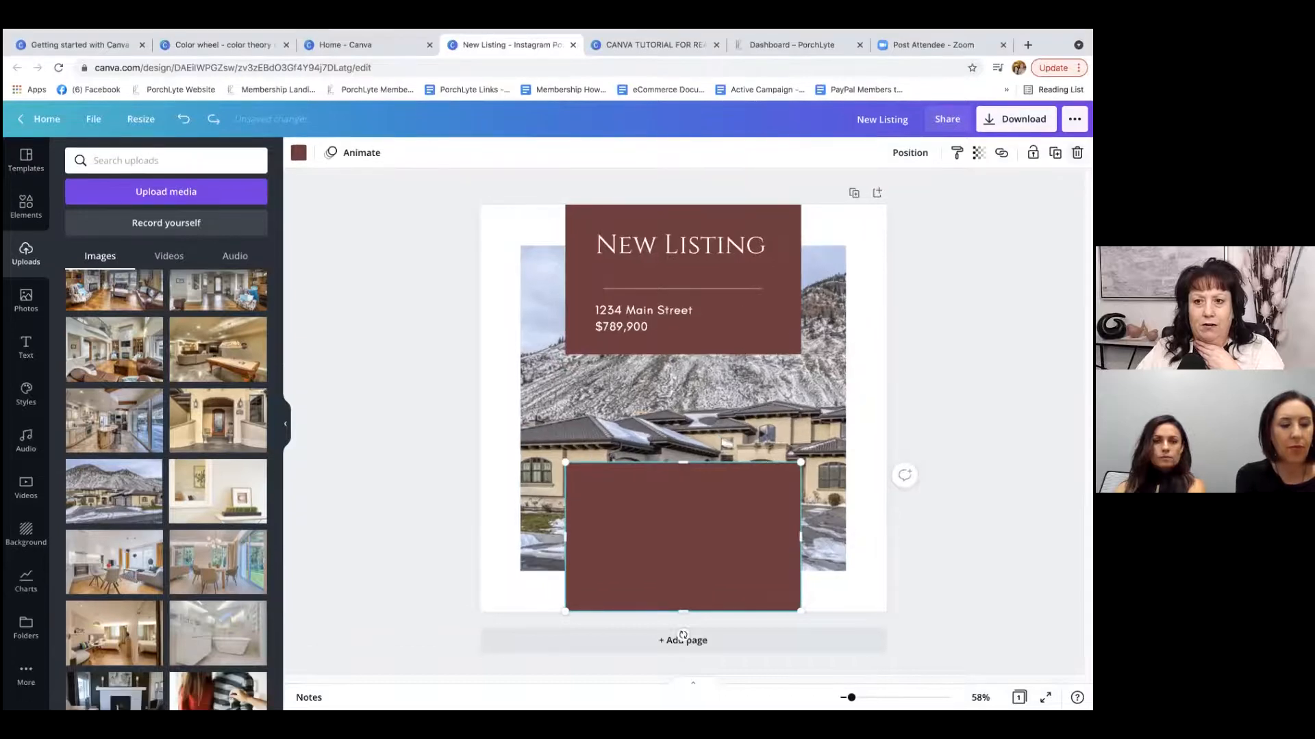
{"action": "key", "text": "Delete"}
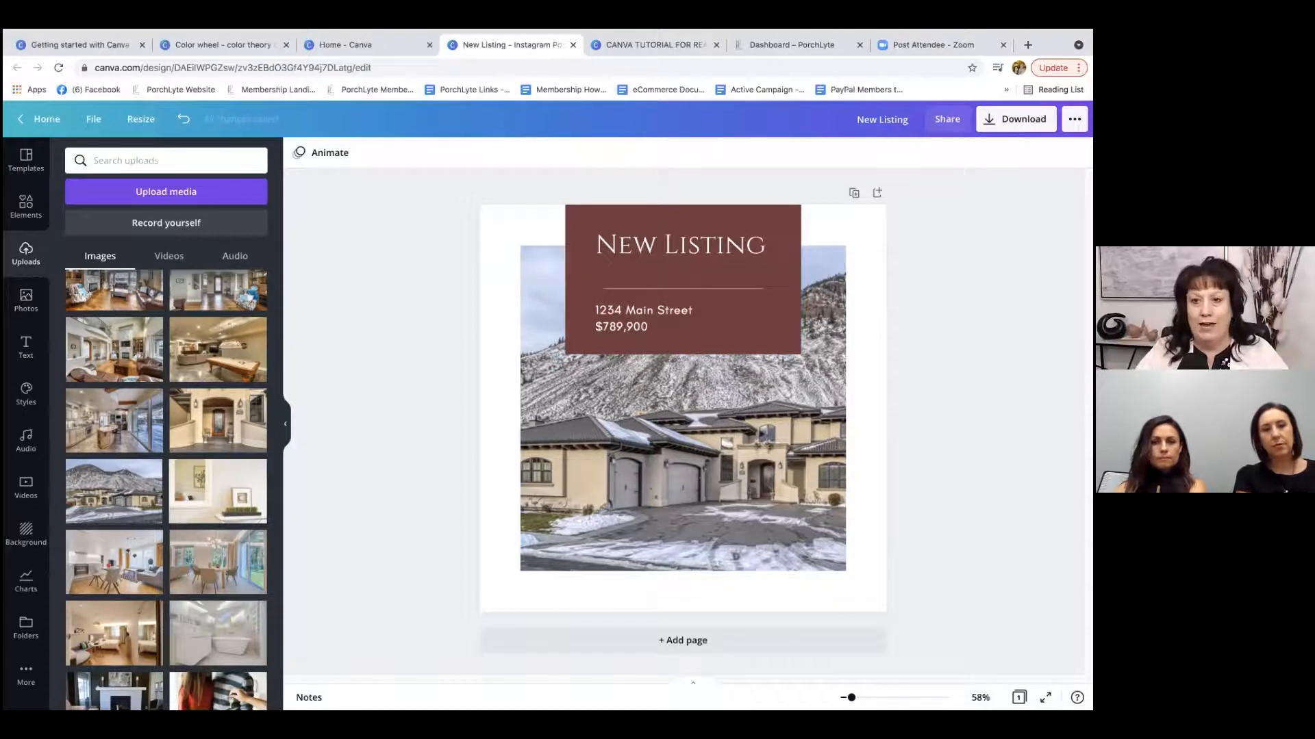
Download the New Listing design as a JPG at quality 100.
{"action": "left_click", "coordinate": [1016, 120]}
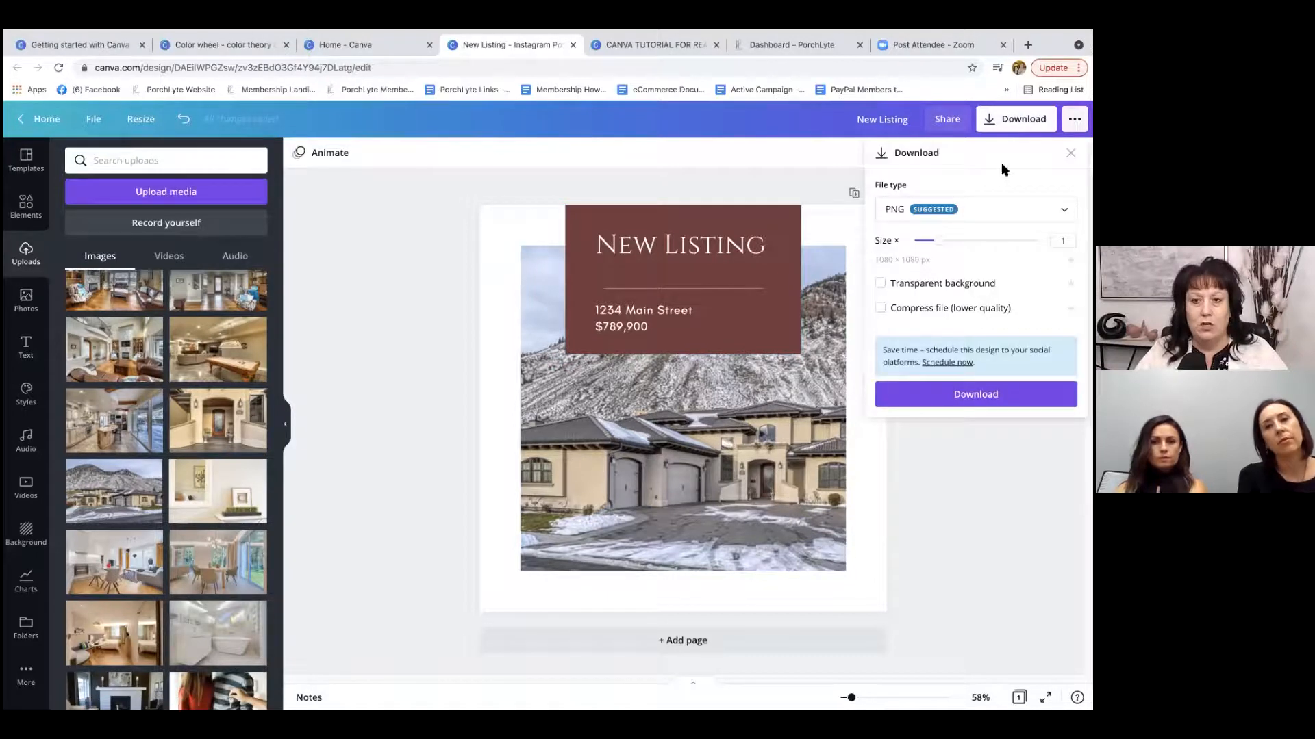
{"action": "left_click", "coordinate": [1003, 211]}
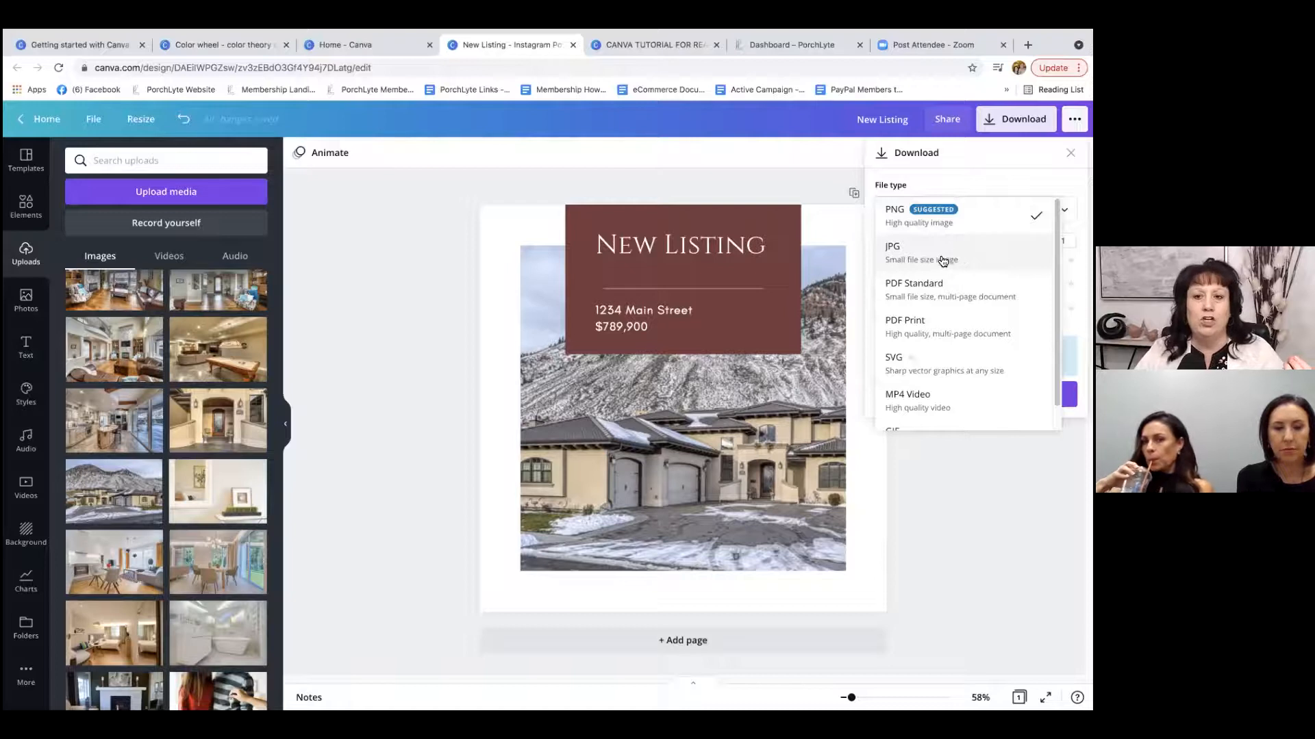
{"action": "left_click", "coordinate": [1009, 249]}
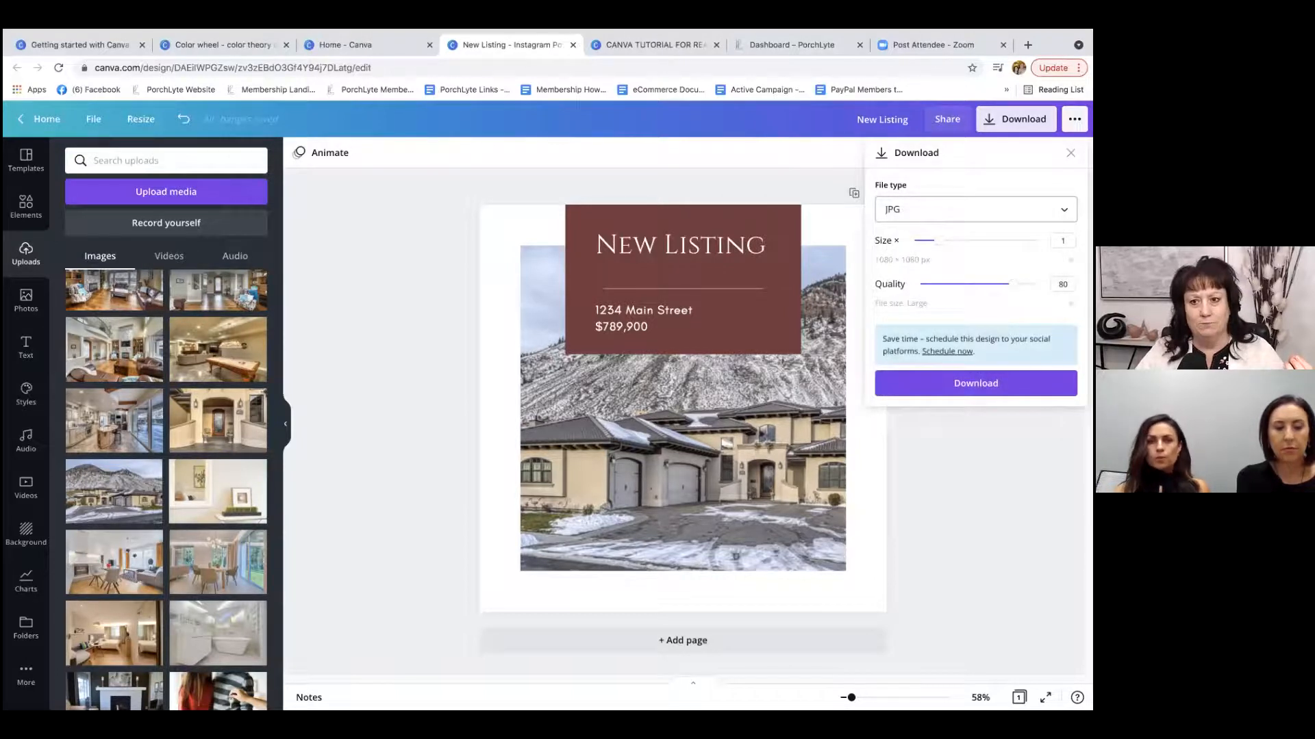
{"action": "left_click_drag", "start_coordinate": [1010, 285], "coordinate": [1037, 285]}
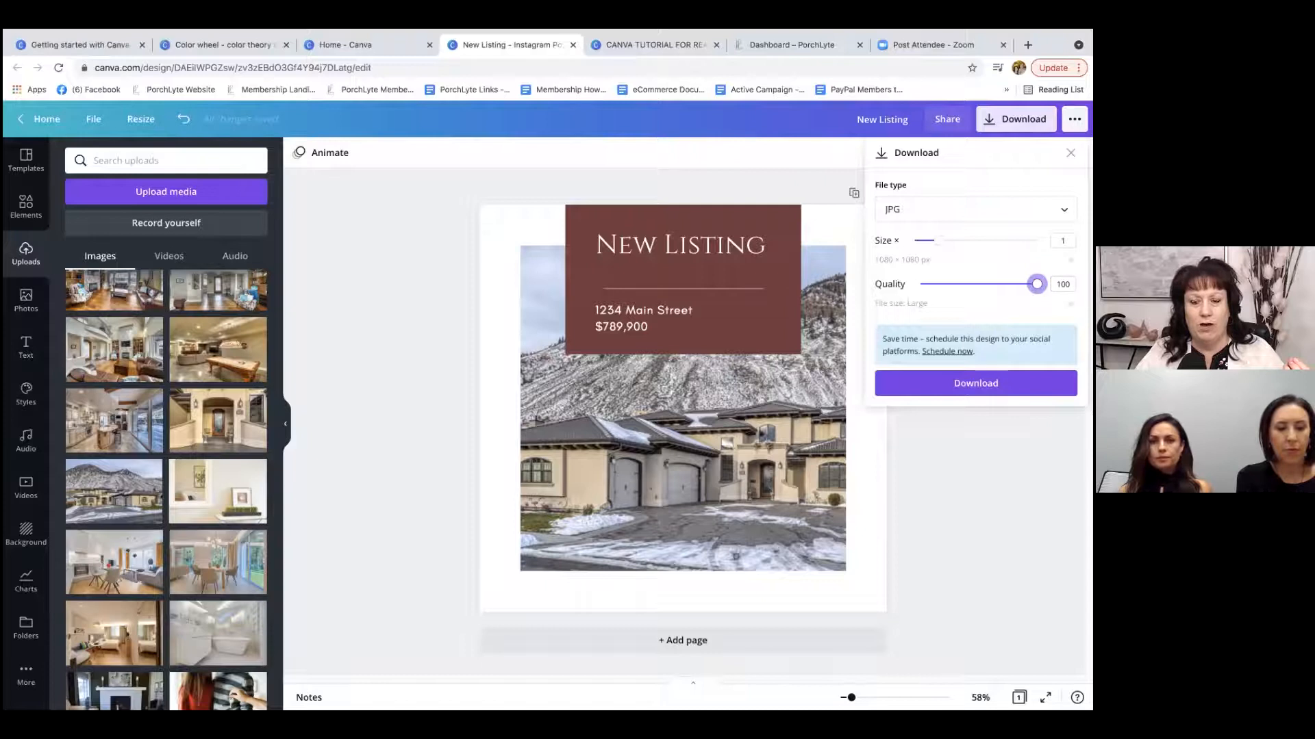
{"action": "left_click", "coordinate": [968, 388]}
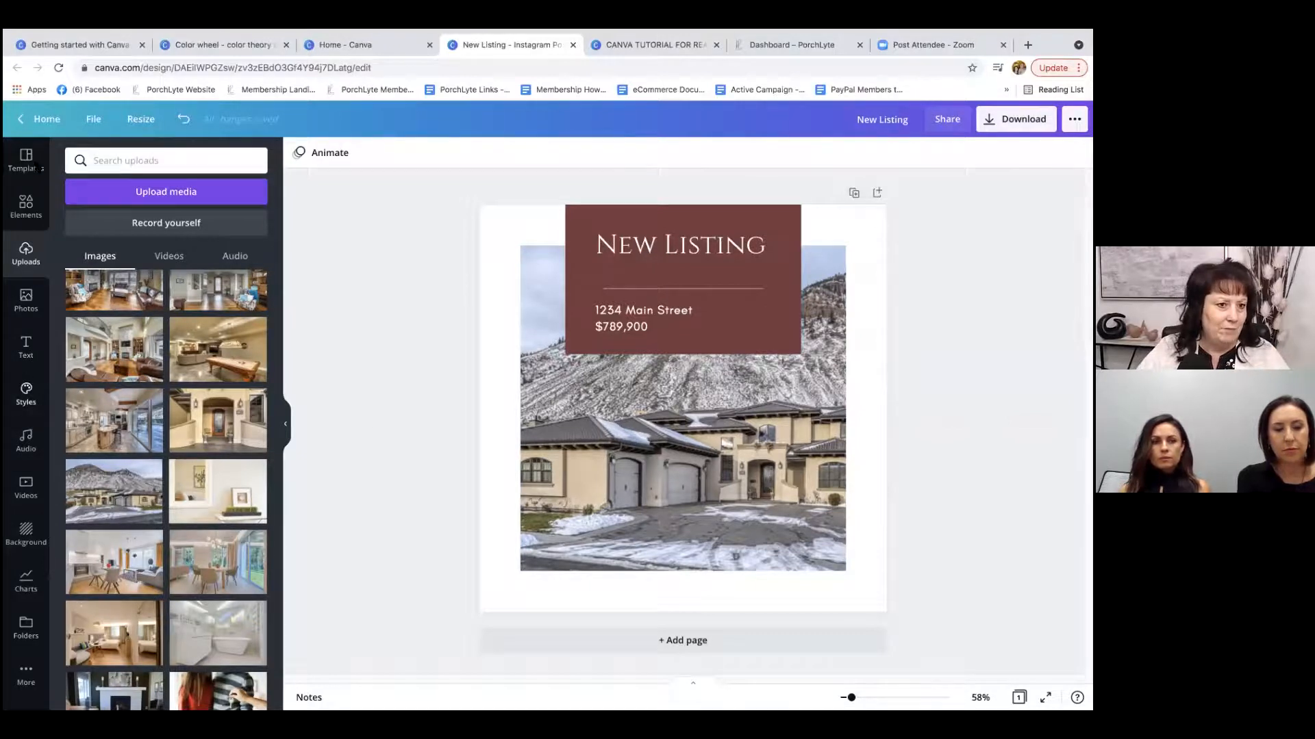
Look through the available real estate templates, the design elements and the uploaded images.
{"action": "left_click", "coordinate": [25, 201]}
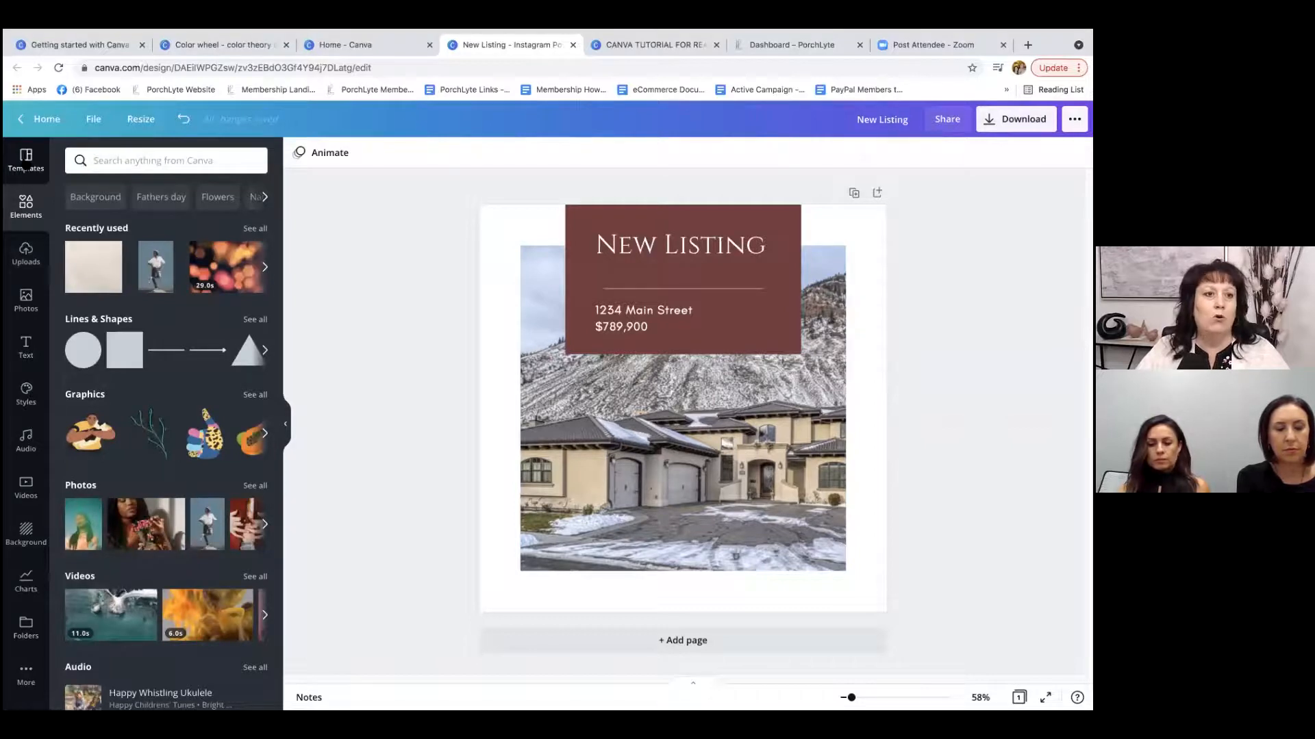
{"action": "left_click", "coordinate": [31, 158]}
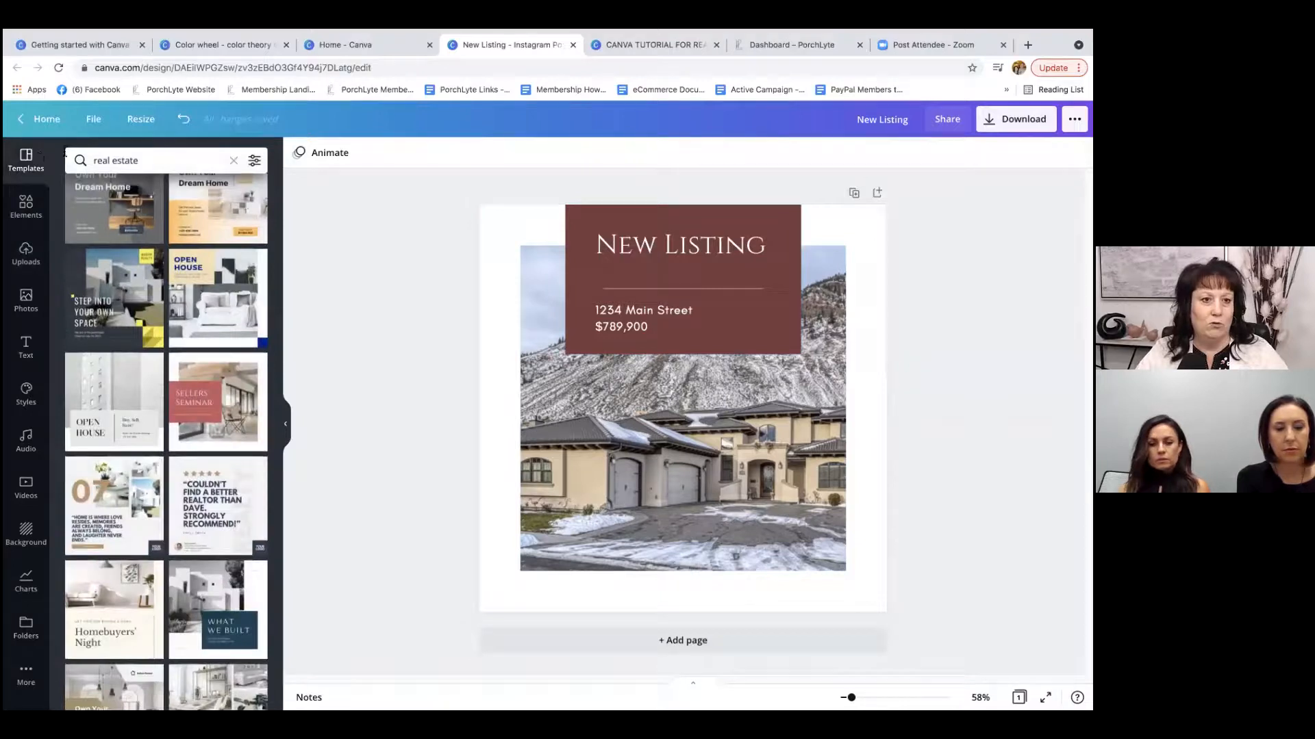
{"action": "left_click", "coordinate": [25, 205]}
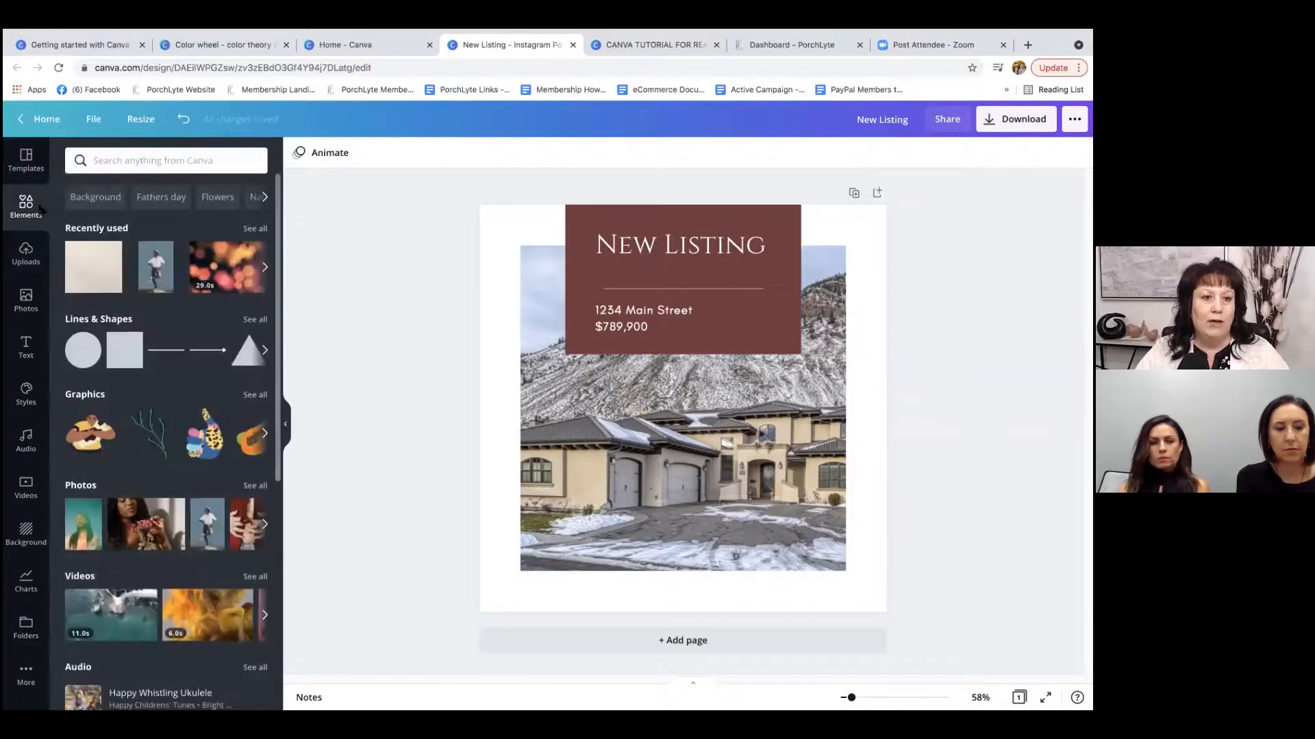
{"action": "left_click", "coordinate": [26, 252]}
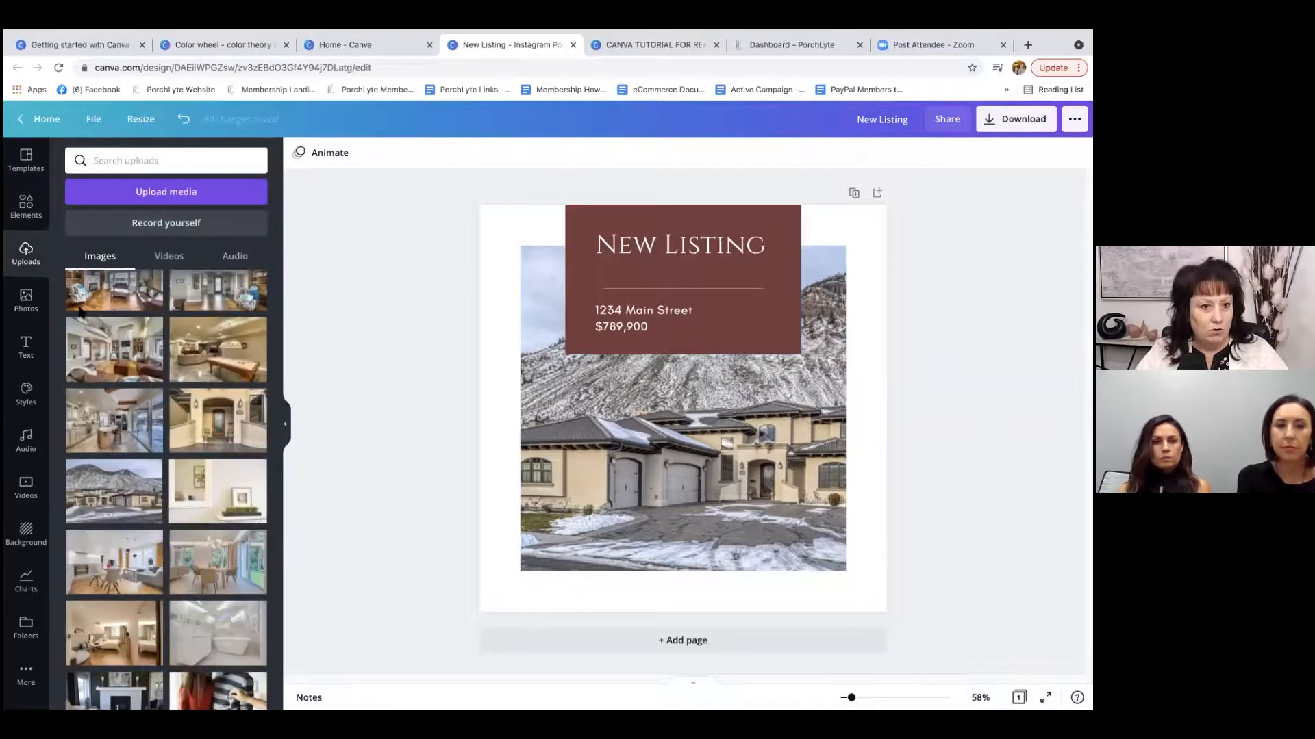
{"action": "scroll", "coordinate": [196, 370], "scroll_direction": "down", "scroll_amount": 2}
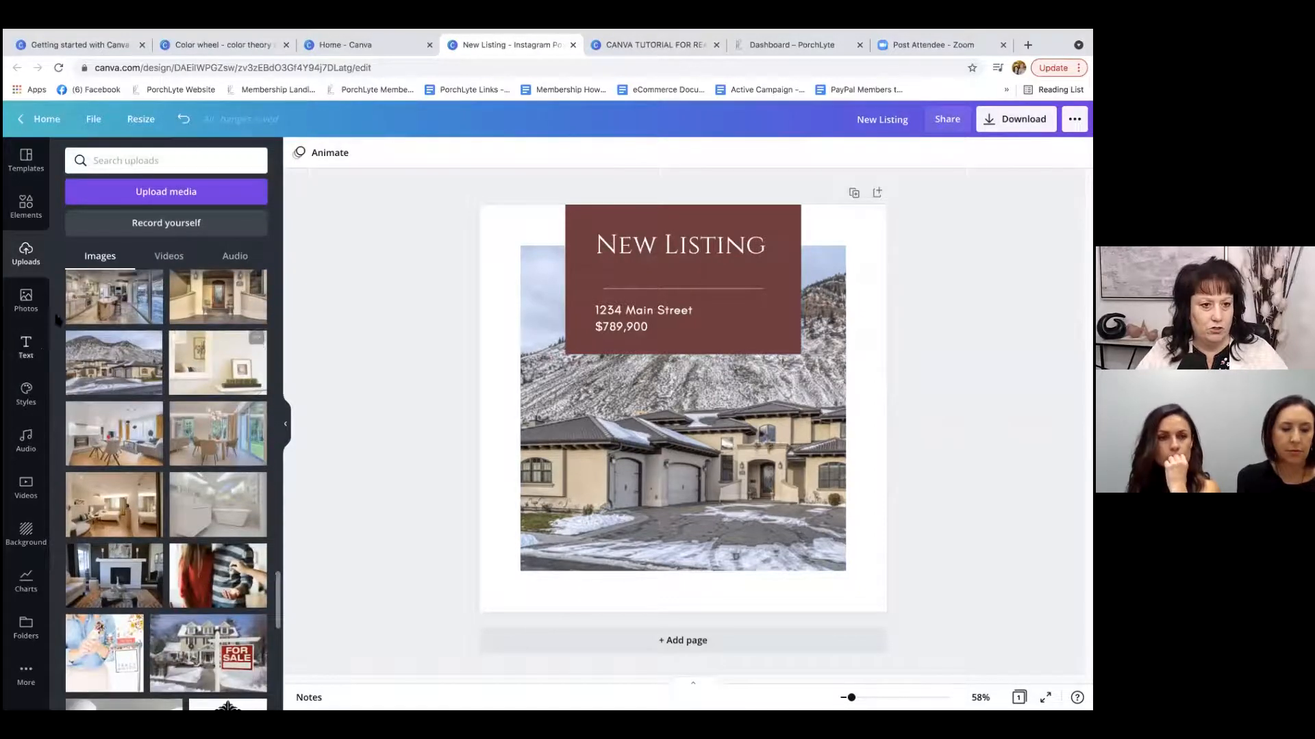
Search the stock photo library for flowers and browse the matching photos.
{"action": "left_click", "coordinate": [28, 298]}
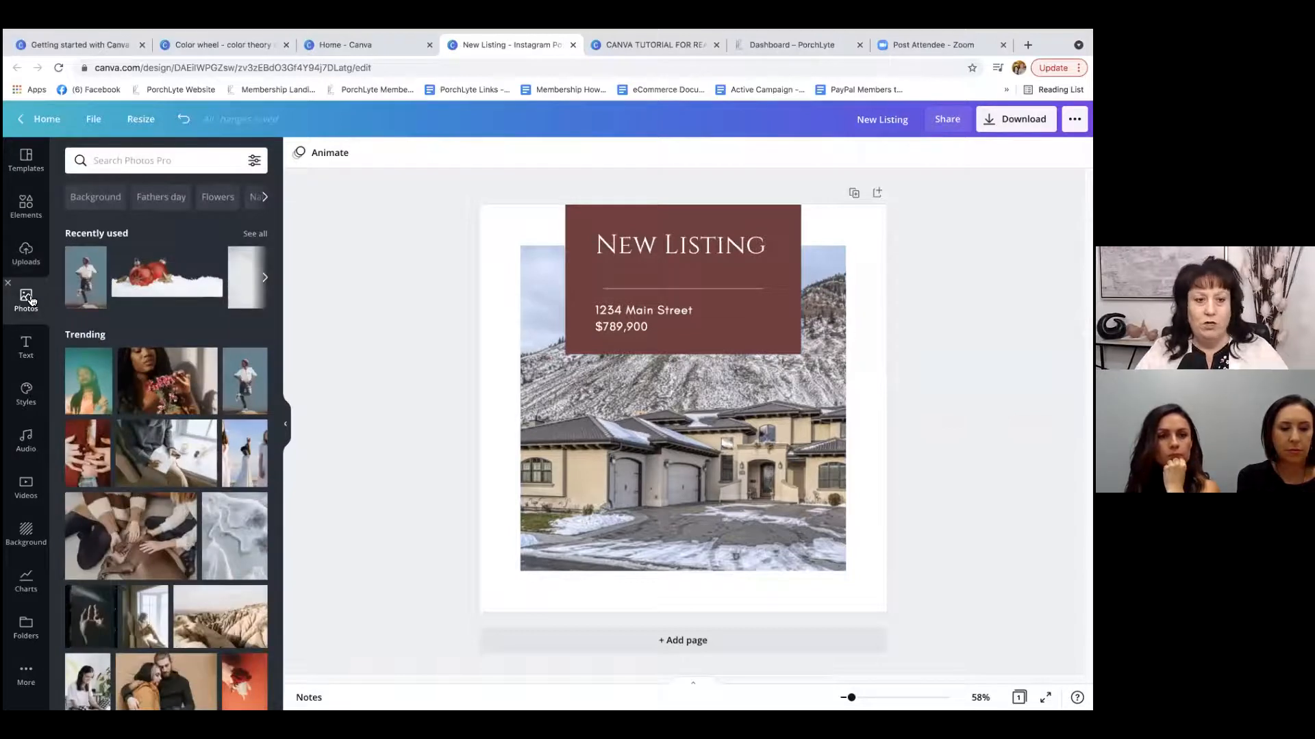
{"action": "left_click", "coordinate": [192, 165]}
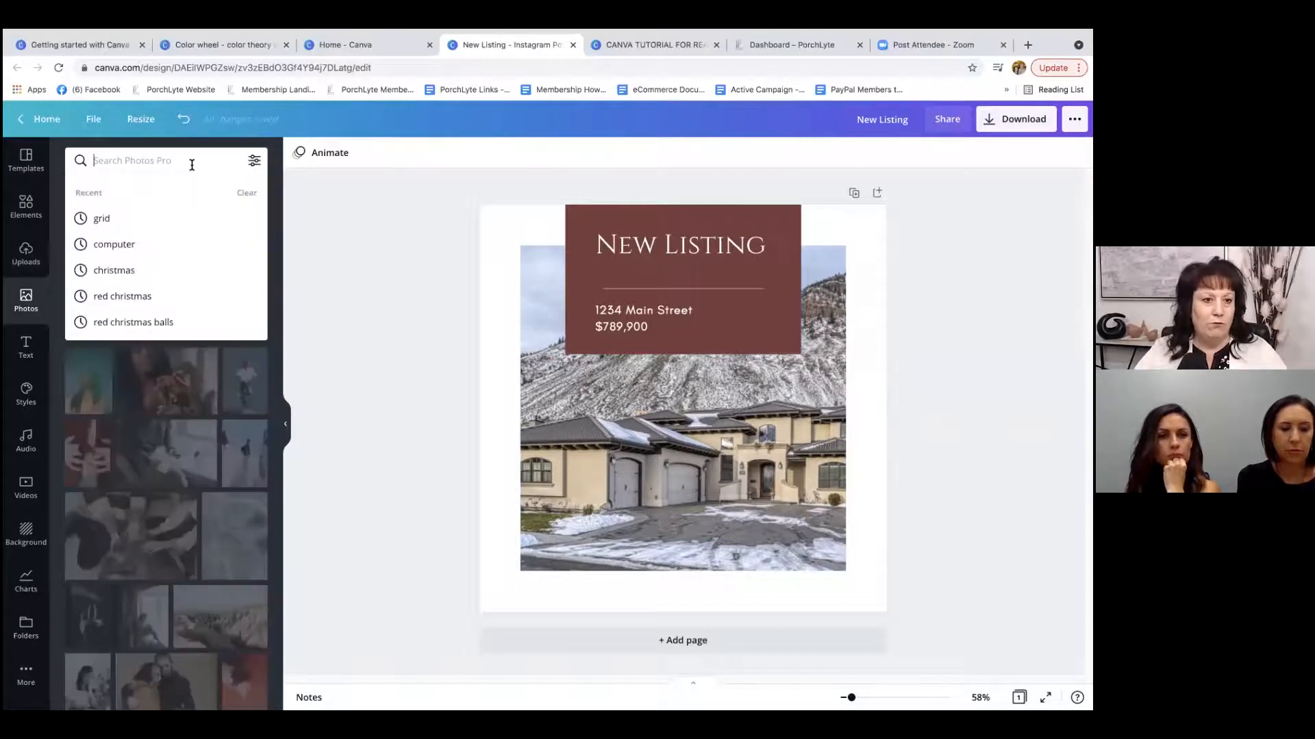
{"action": "type", "text": "flower"}
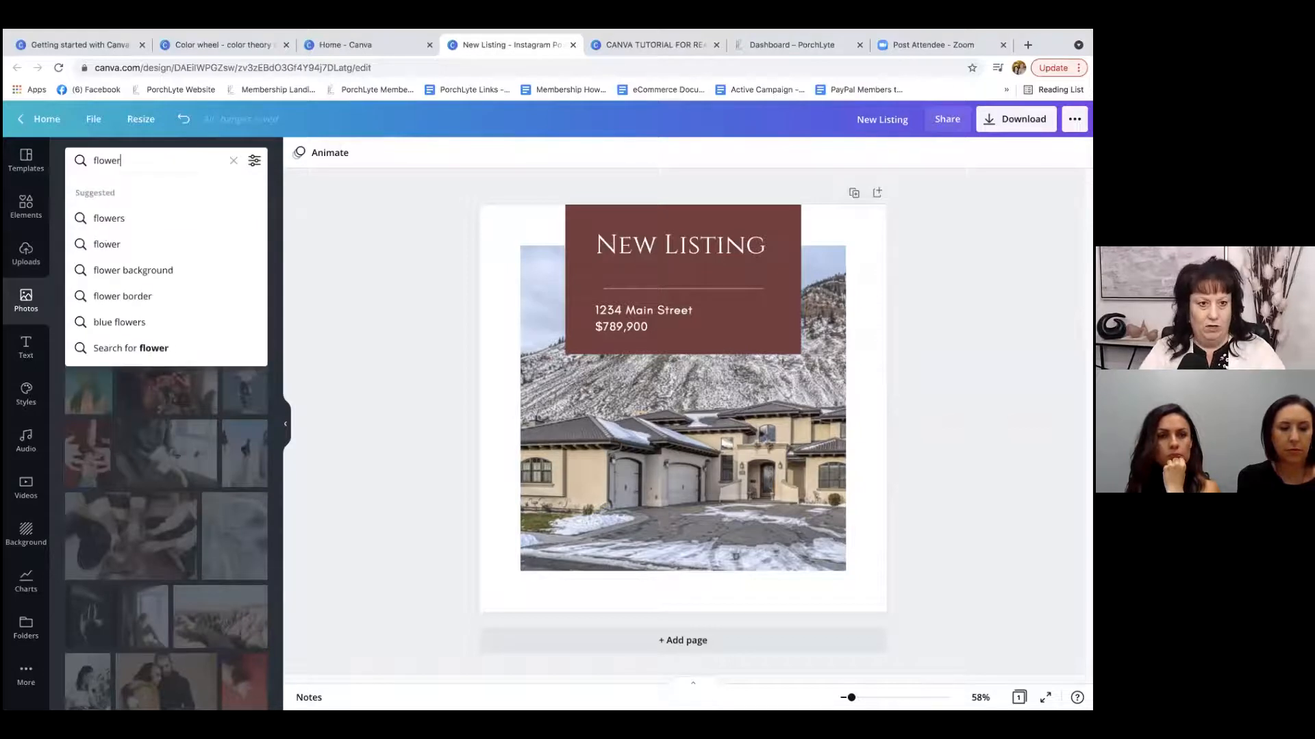
{"action": "key", "text": "Return"}
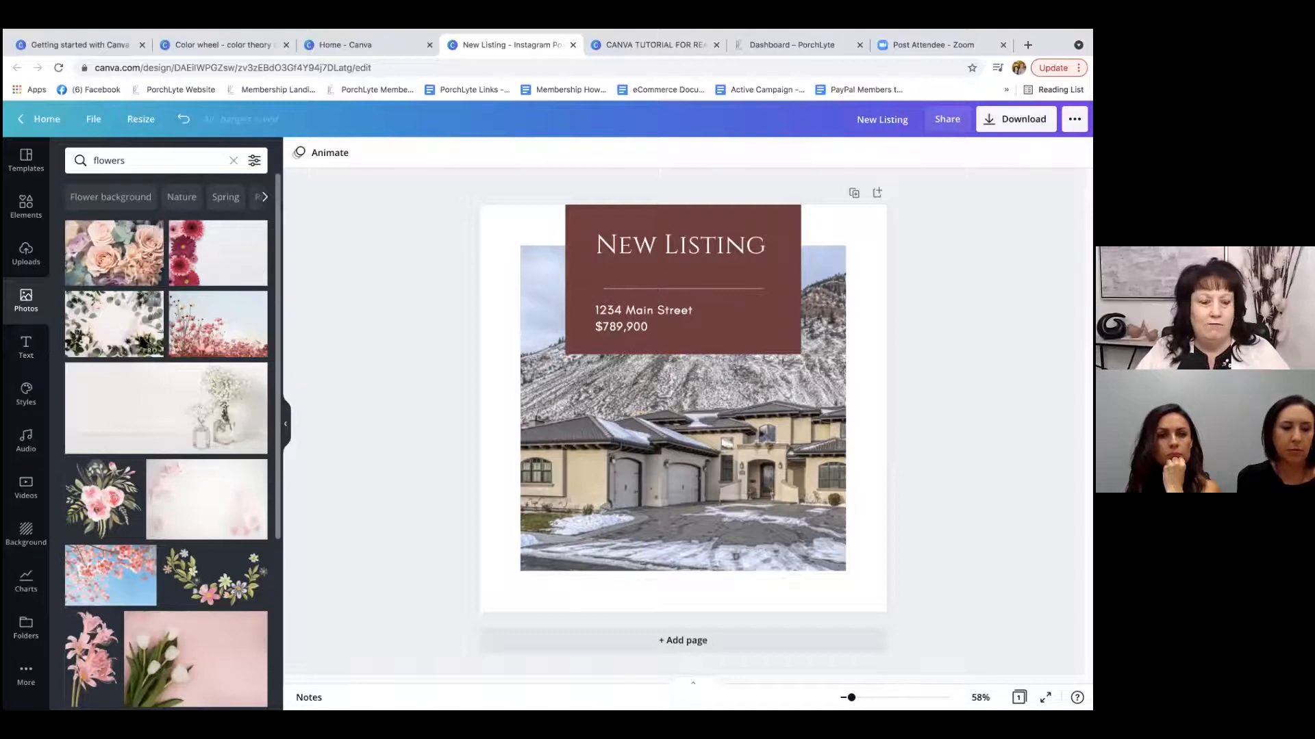
{"action": "scroll", "coordinate": [142, 353], "scroll_direction": "down", "scroll_amount": 4}
{"action": "scroll", "coordinate": [141, 353], "scroll_direction": "down", "scroll_amount": 8}
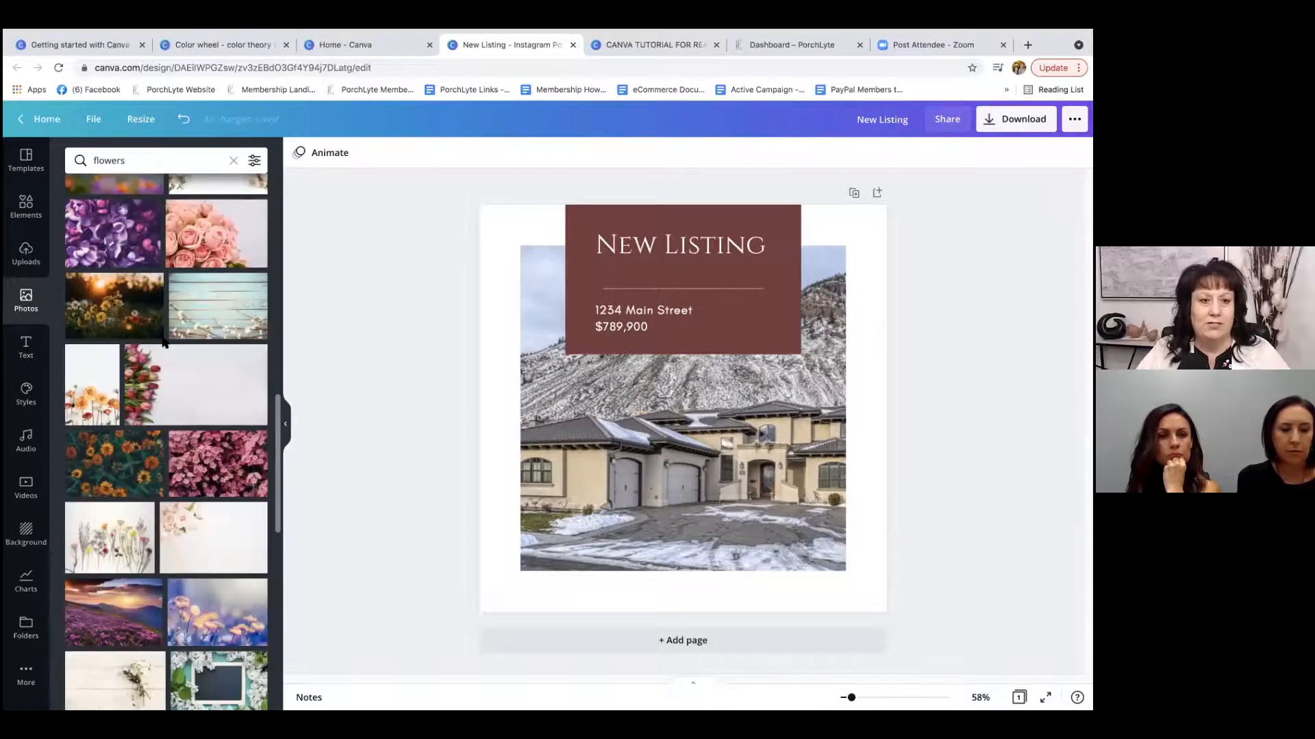
{"action": "scroll", "coordinate": [163, 340], "scroll_direction": "down", "scroll_amount": 4}
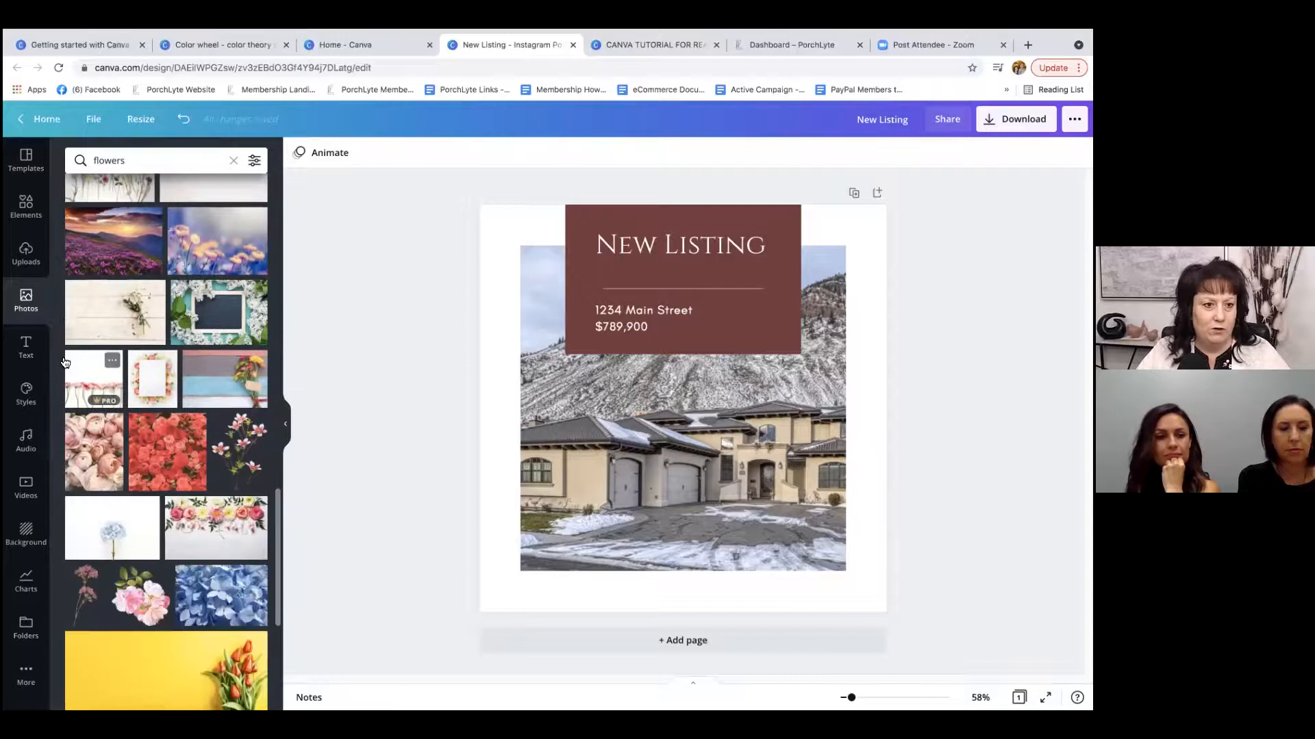
Try the Norwester and Now fonts on the New Listing heading.
{"action": "left_click", "coordinate": [26, 348]}
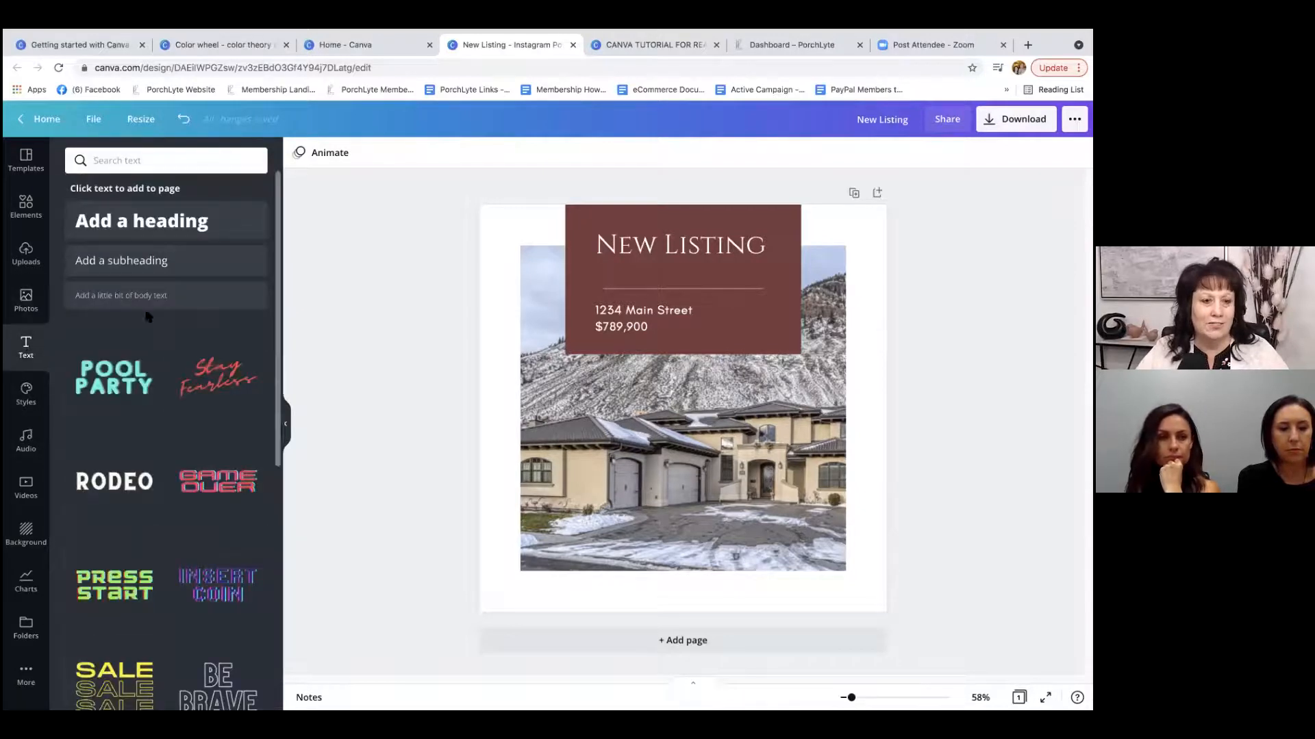
{"action": "left_click", "coordinate": [704, 244]}
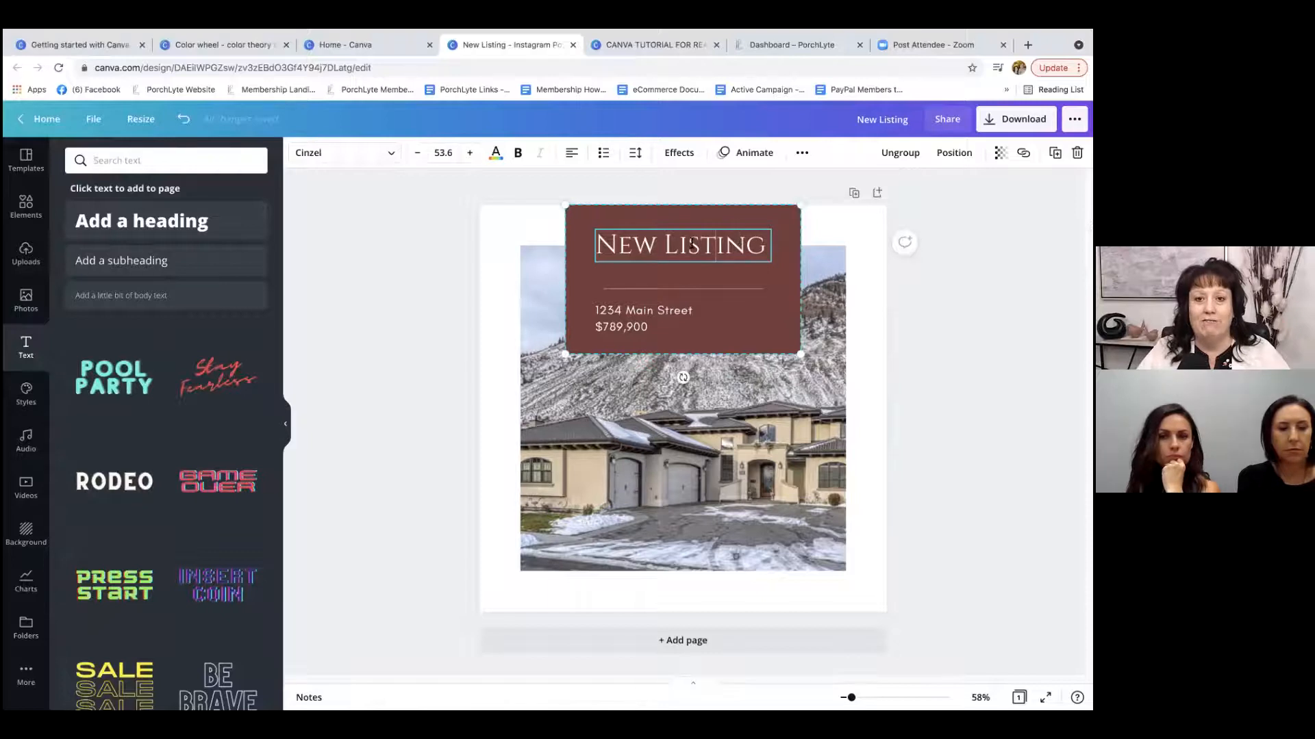
{"action": "left_click", "coordinate": [390, 158]}
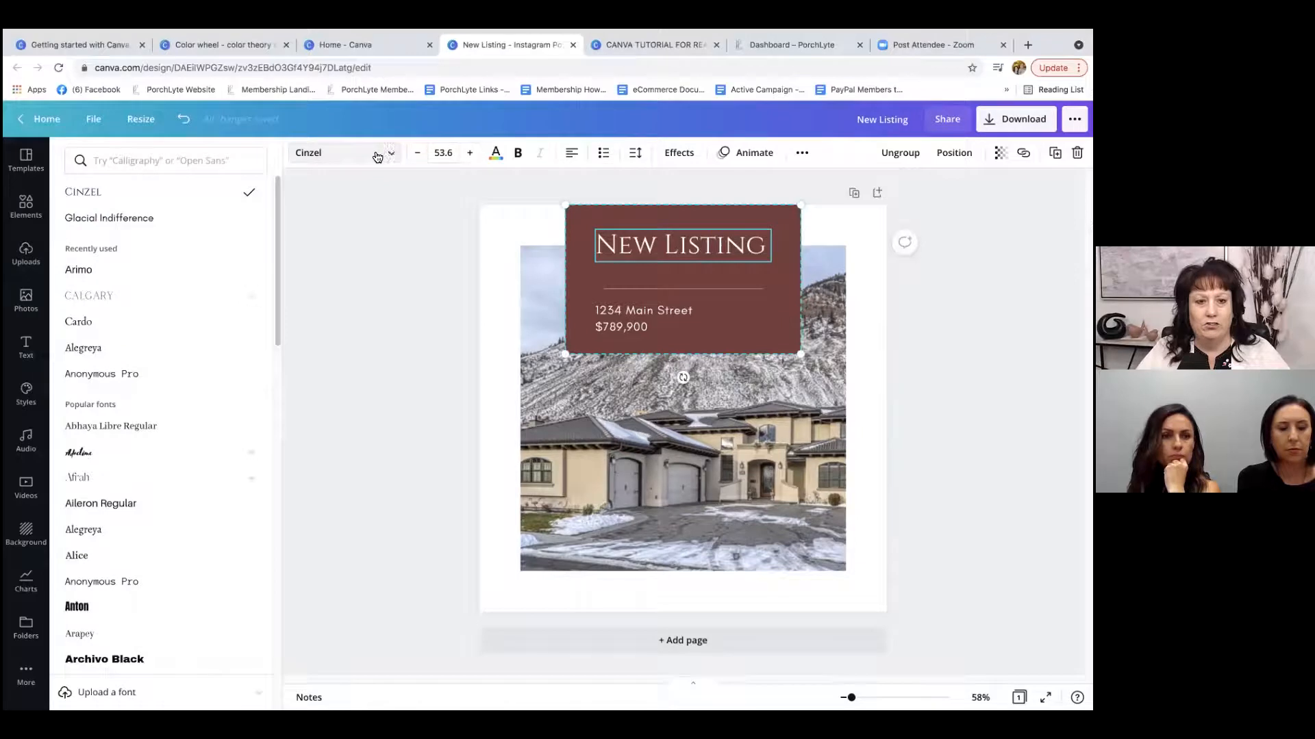
{"action": "scroll", "coordinate": [175, 340], "scroll_direction": "down", "scroll_amount": 7}
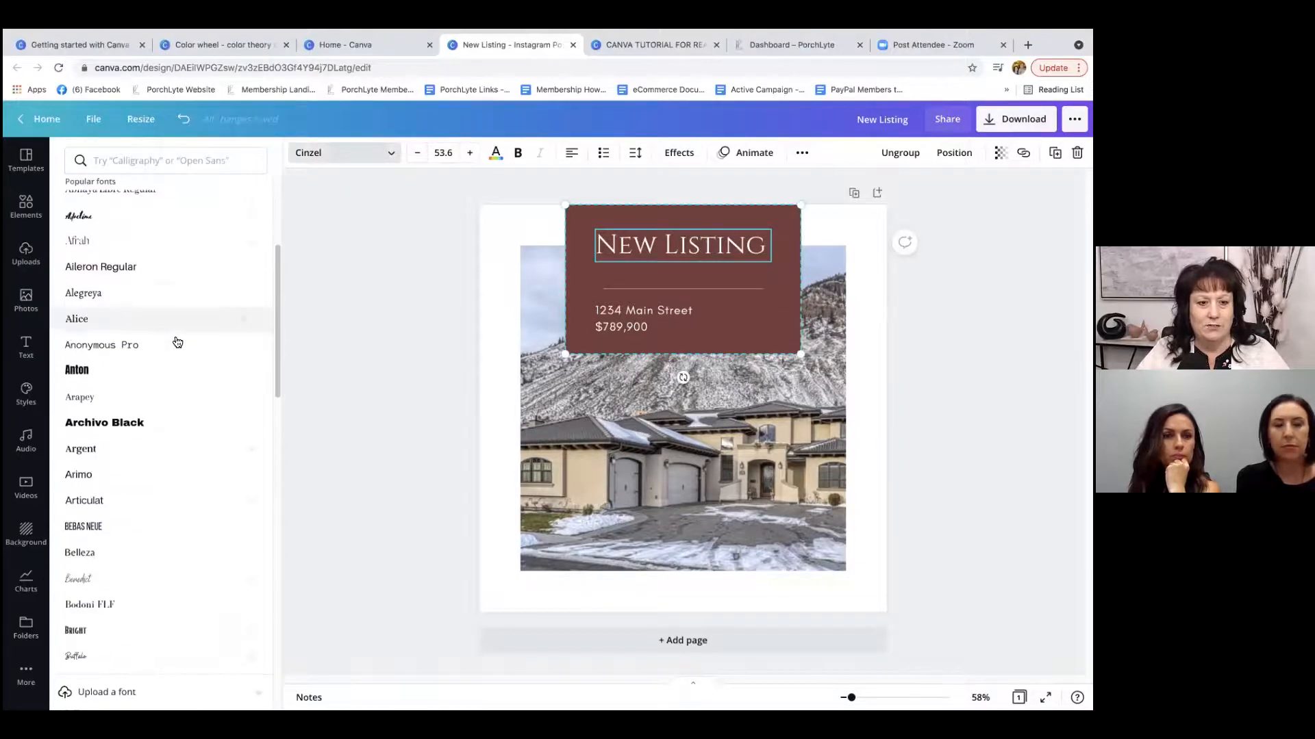
{"action": "mouse_move", "coordinate": [257, 343]}
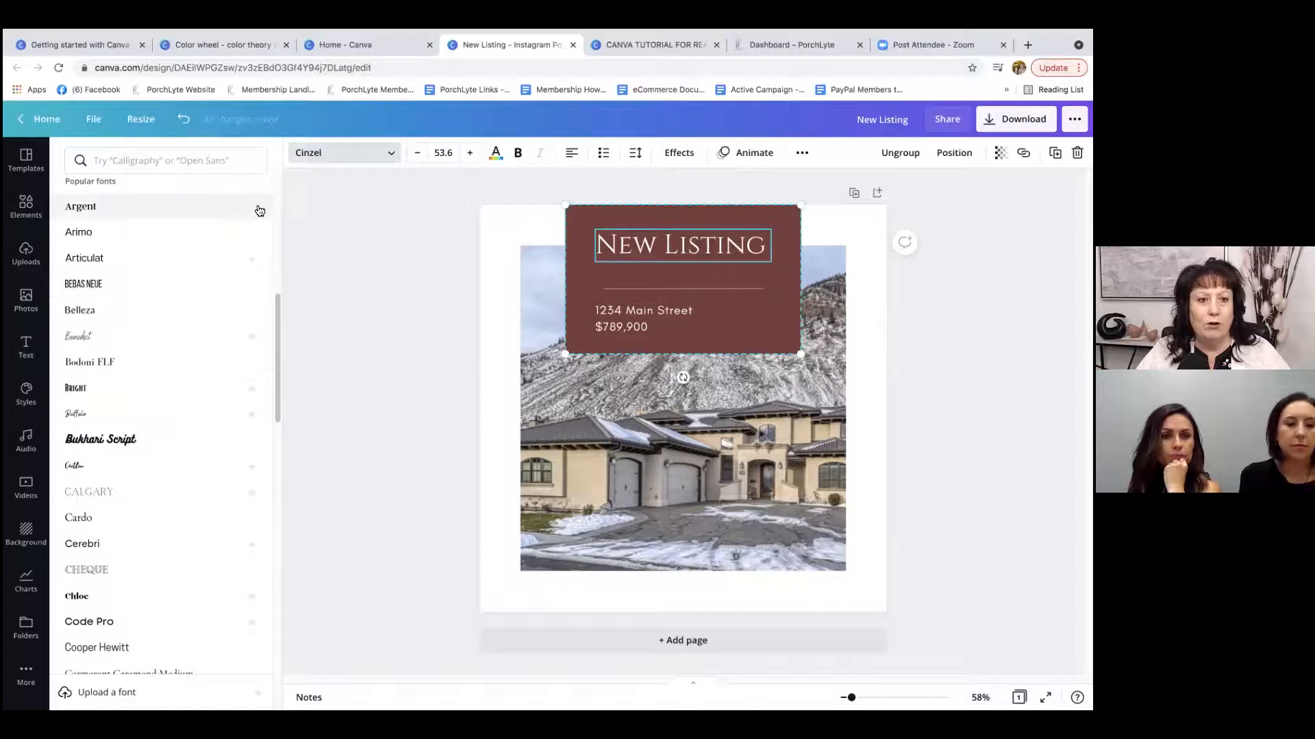
{"action": "mouse_move", "coordinate": [248, 261]}
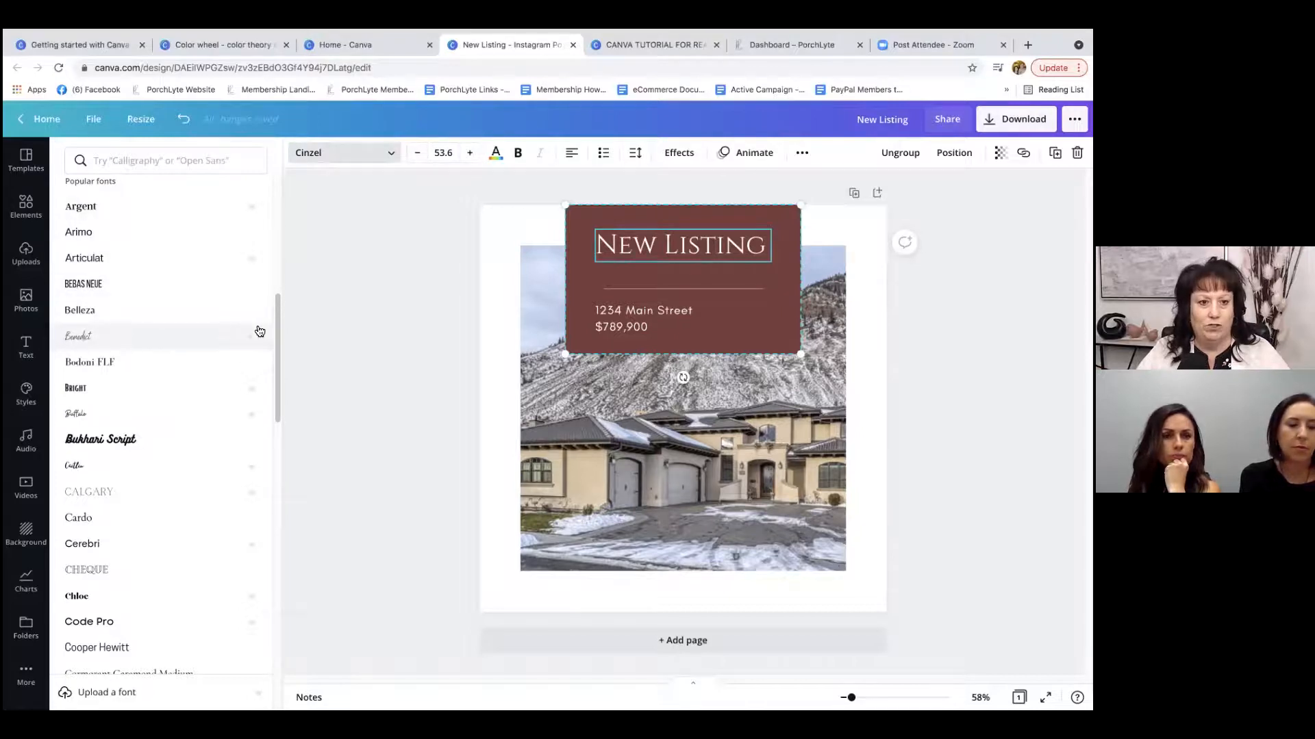
{"action": "scroll", "coordinate": [154, 315], "scroll_direction": "down", "scroll_amount": 10}
{"action": "scroll", "coordinate": [155, 319], "scroll_direction": "down", "scroll_amount": 8}
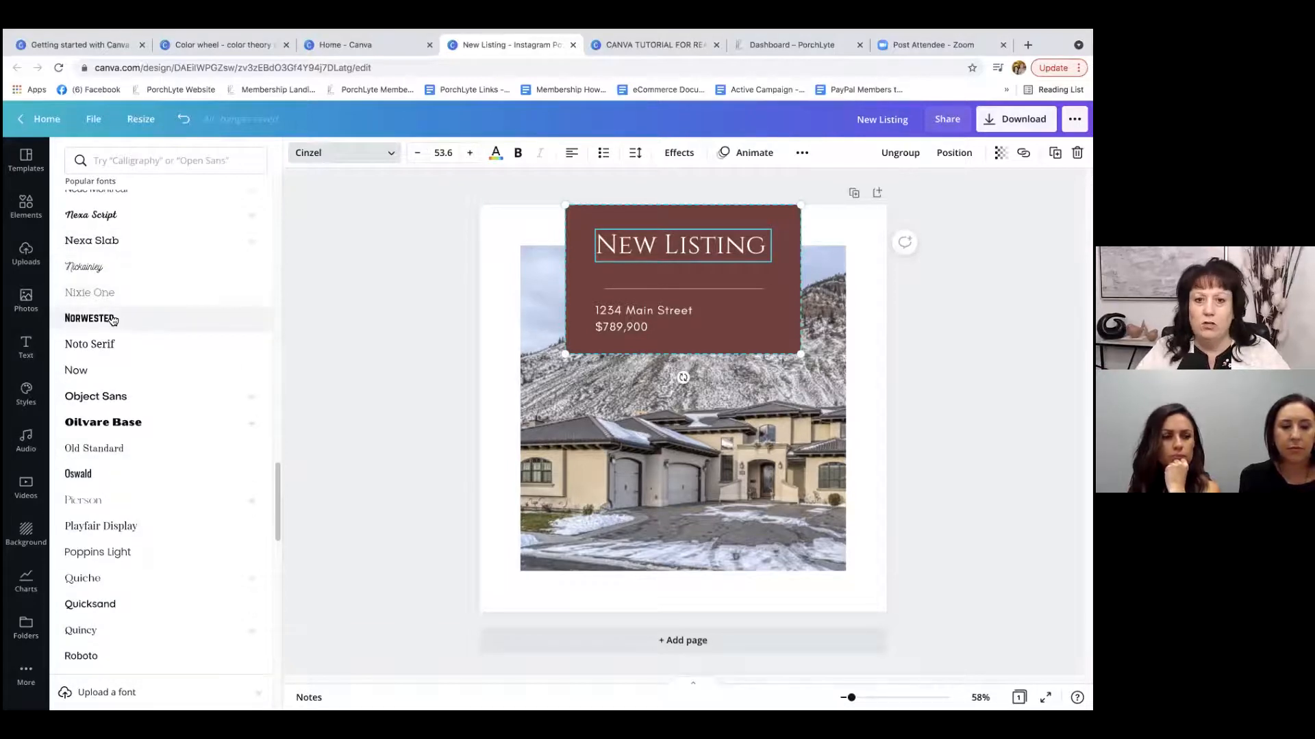
{"action": "left_click", "coordinate": [106, 370]}
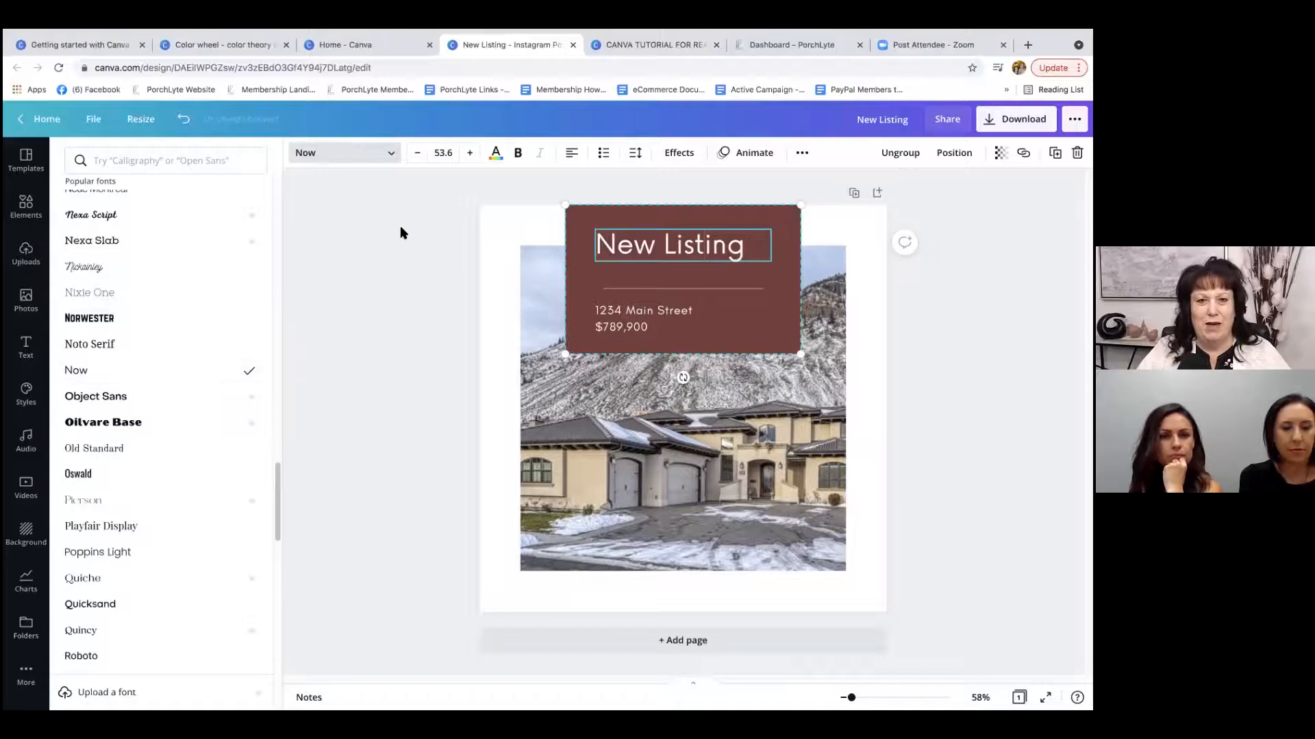
Undo the font changes on the New Listing heading to return it to Cinzel.
{"action": "left_click", "coordinate": [183, 121]}
{"action": "left_click", "coordinate": [184, 121]}
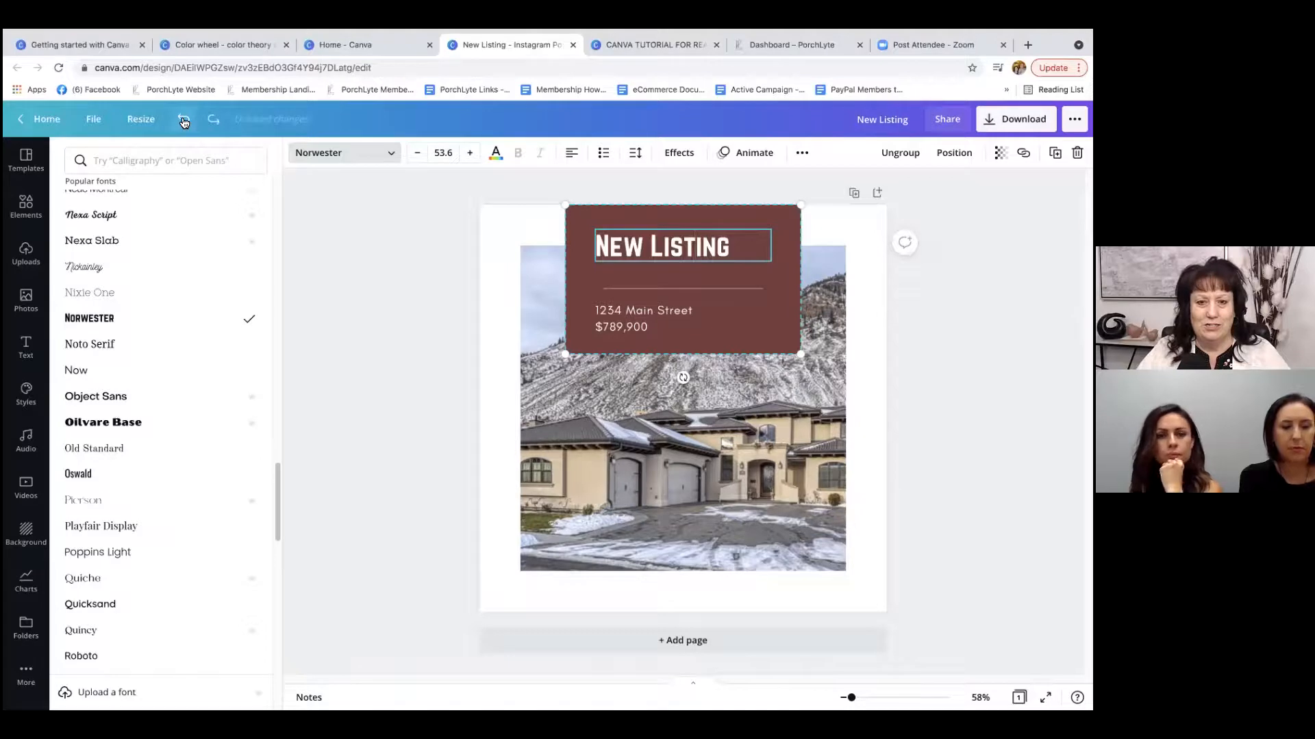
{"action": "left_click", "coordinate": [183, 121]}
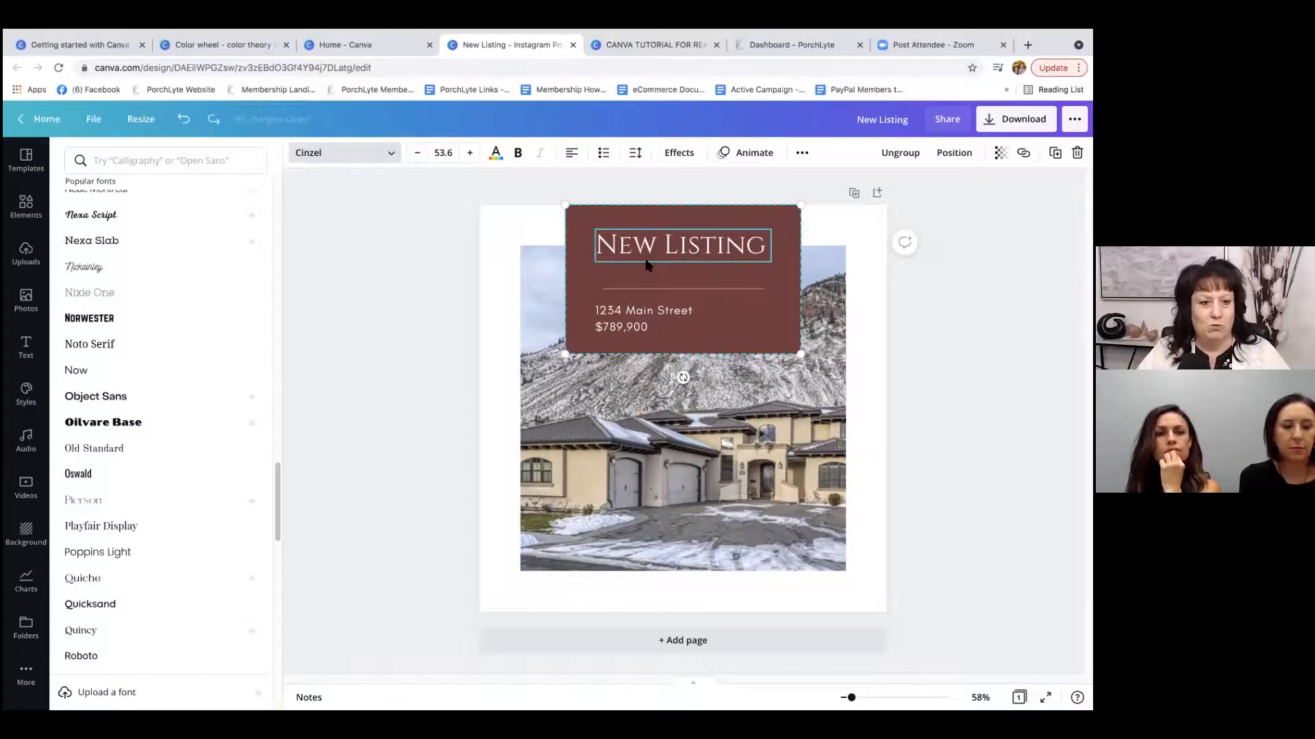
Look through the ready-made text designs, the brand styles, the audio tracks and the stock videos.
{"action": "left_click", "coordinate": [23, 348]}
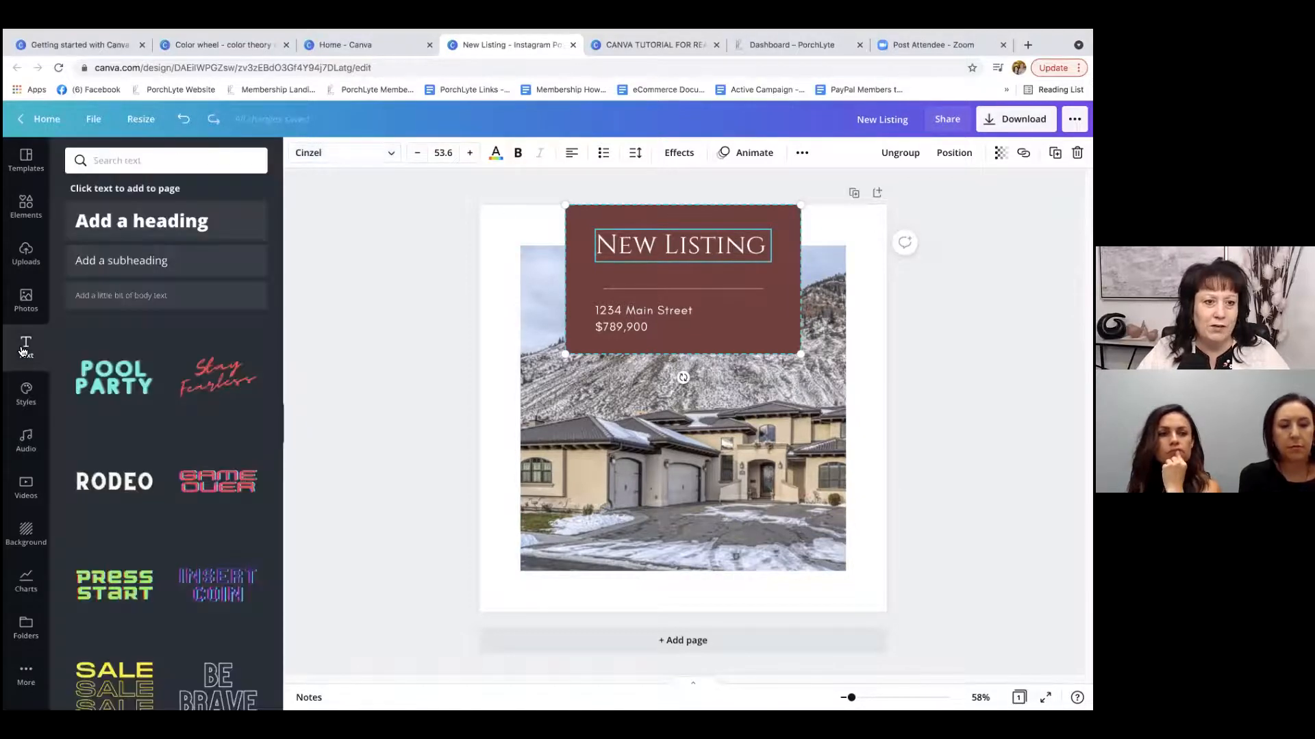
{"action": "scroll", "coordinate": [179, 438], "scroll_direction": "down", "scroll_amount": 6}
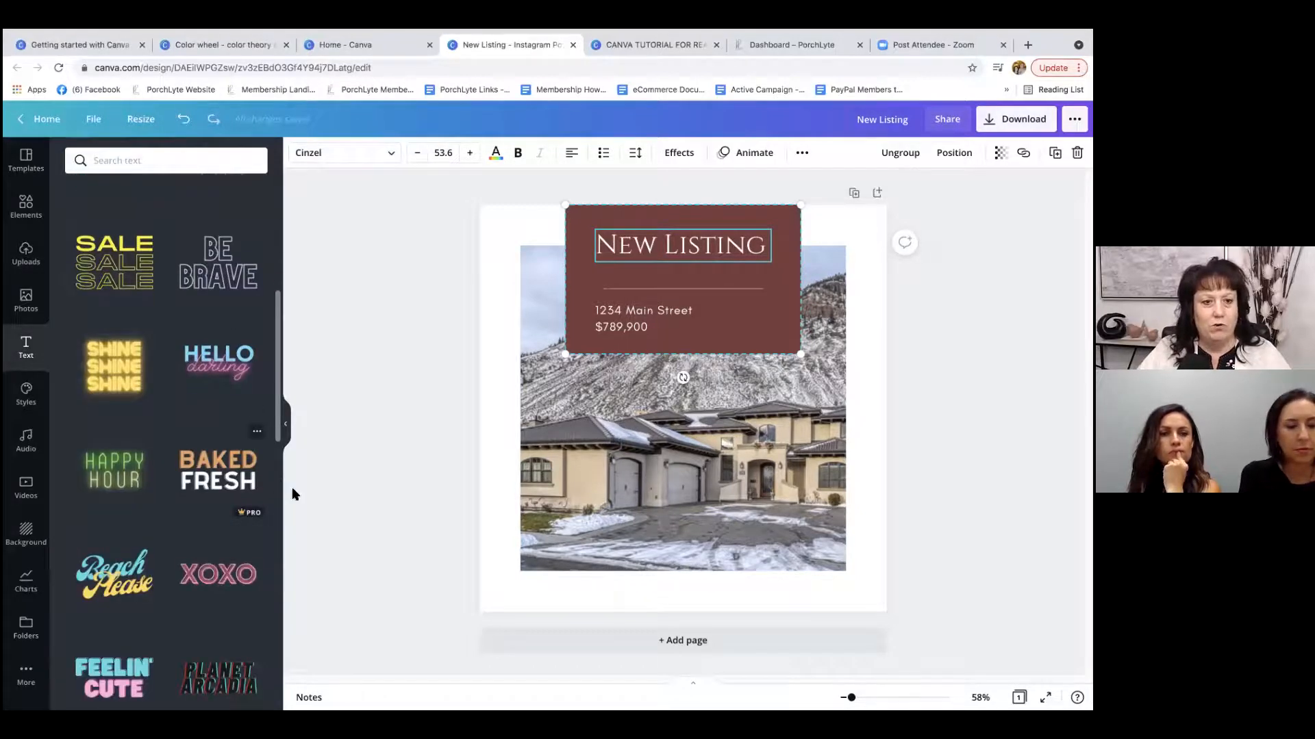
{"action": "mouse_move", "coordinate": [241, 514]}
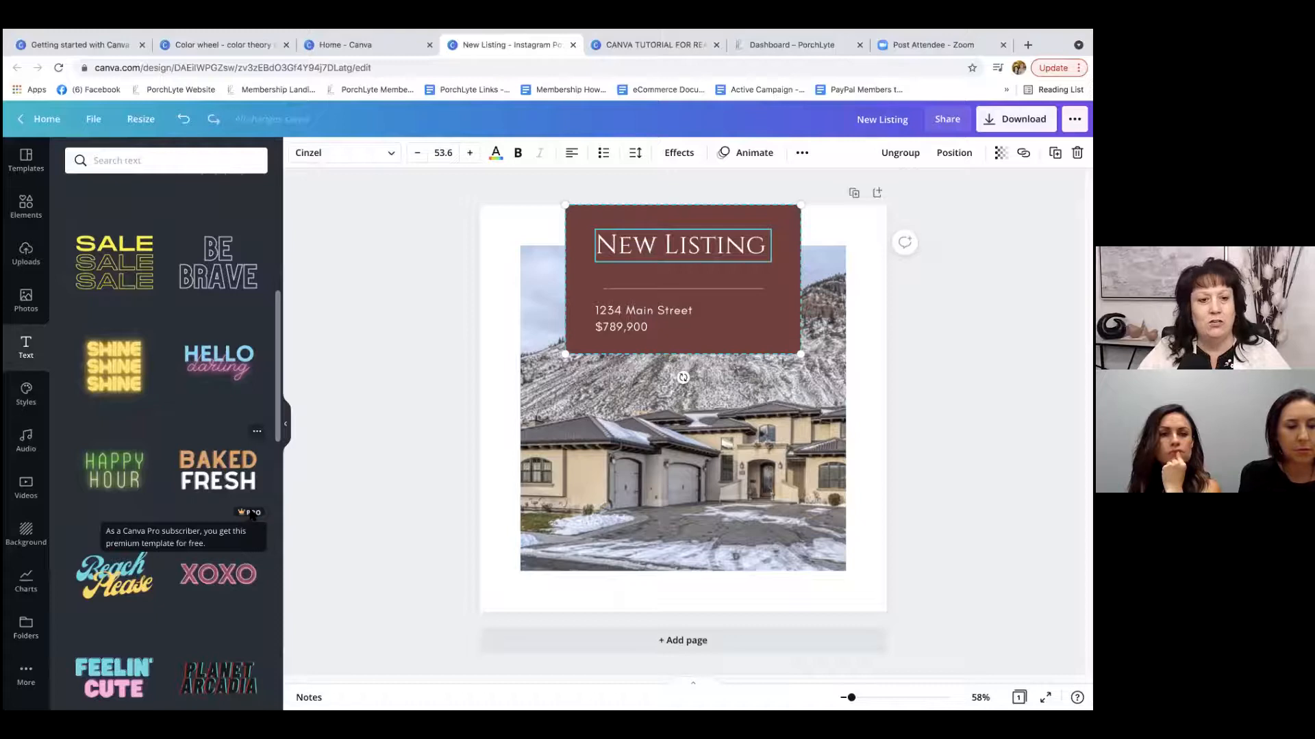
{"action": "left_click", "coordinate": [26, 393]}
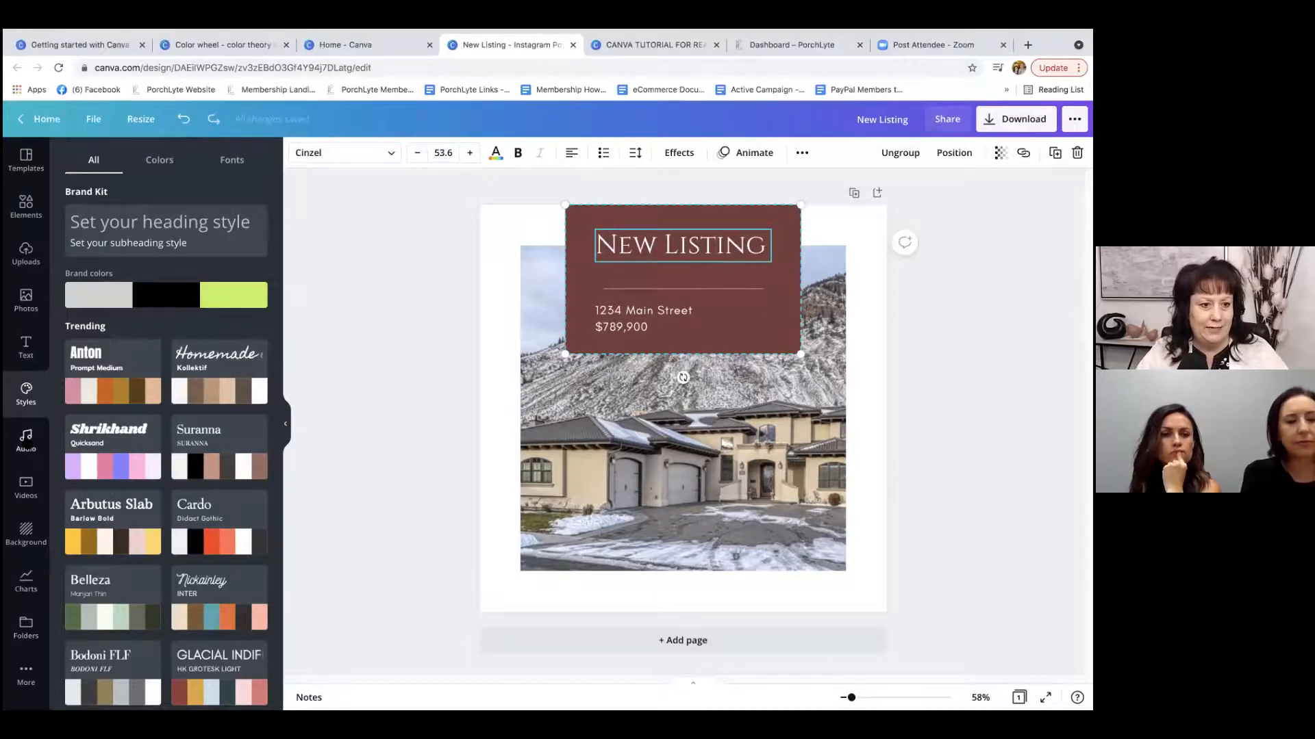
{"action": "left_click", "coordinate": [26, 442]}
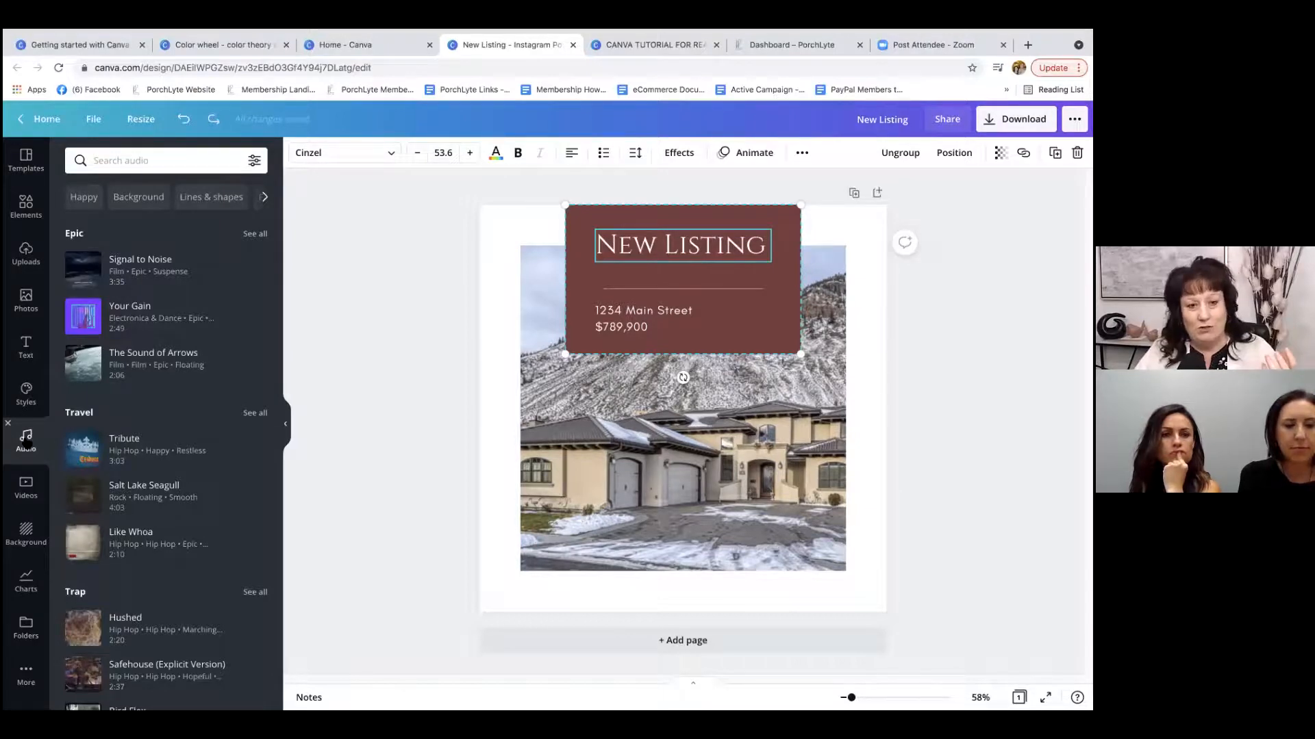
{"action": "left_click", "coordinate": [26, 488]}
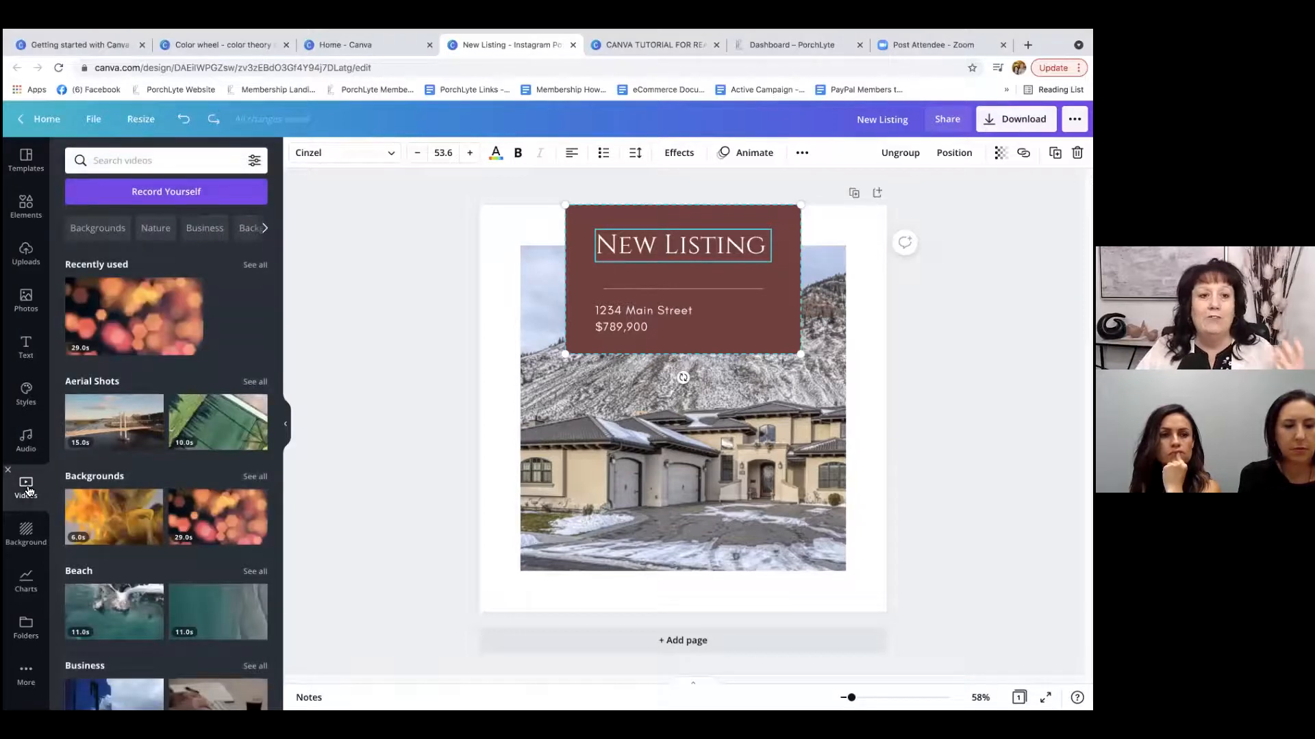
{"action": "mouse_move", "coordinate": [214, 520]}
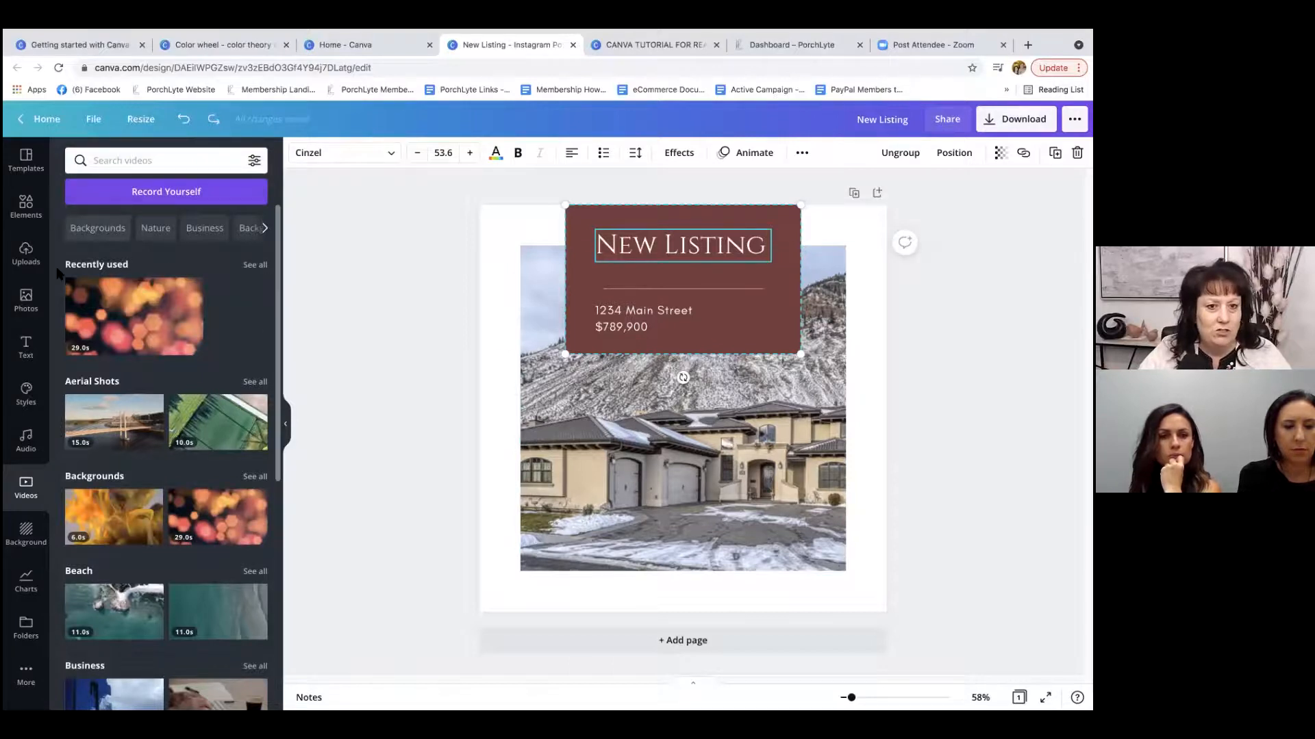
Look through the page backgrounds, the chart types and the saved folders.
{"action": "left_click", "coordinate": [25, 530]}
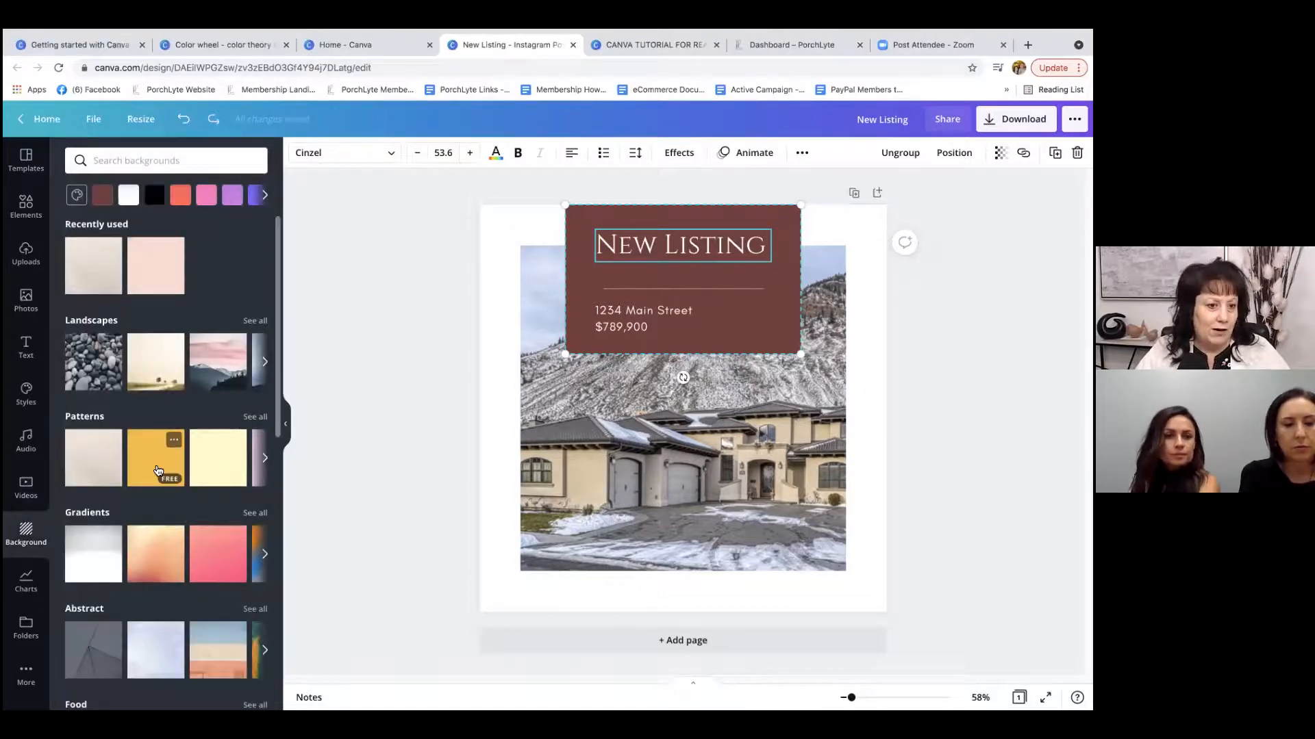
{"action": "left_click", "coordinate": [486, 259]}
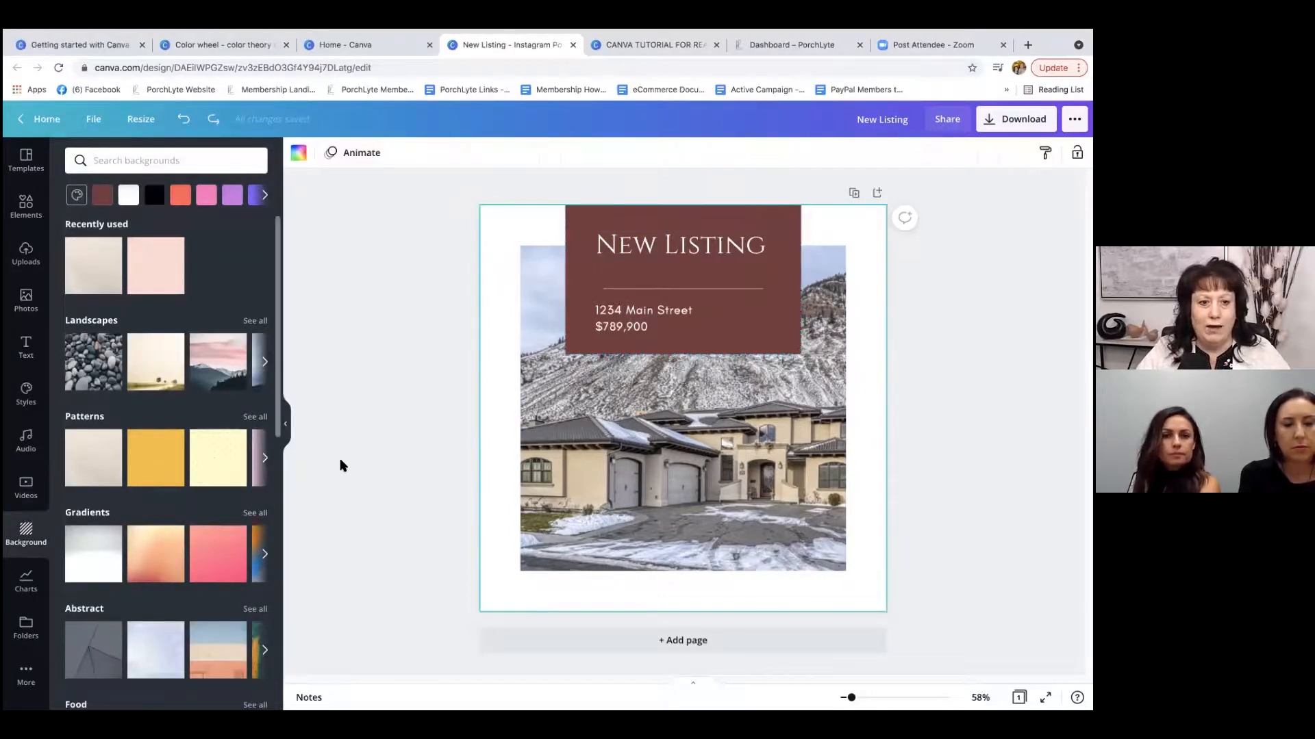
{"action": "scroll", "coordinate": [199, 520], "scroll_direction": "down", "scroll_amount": 5}
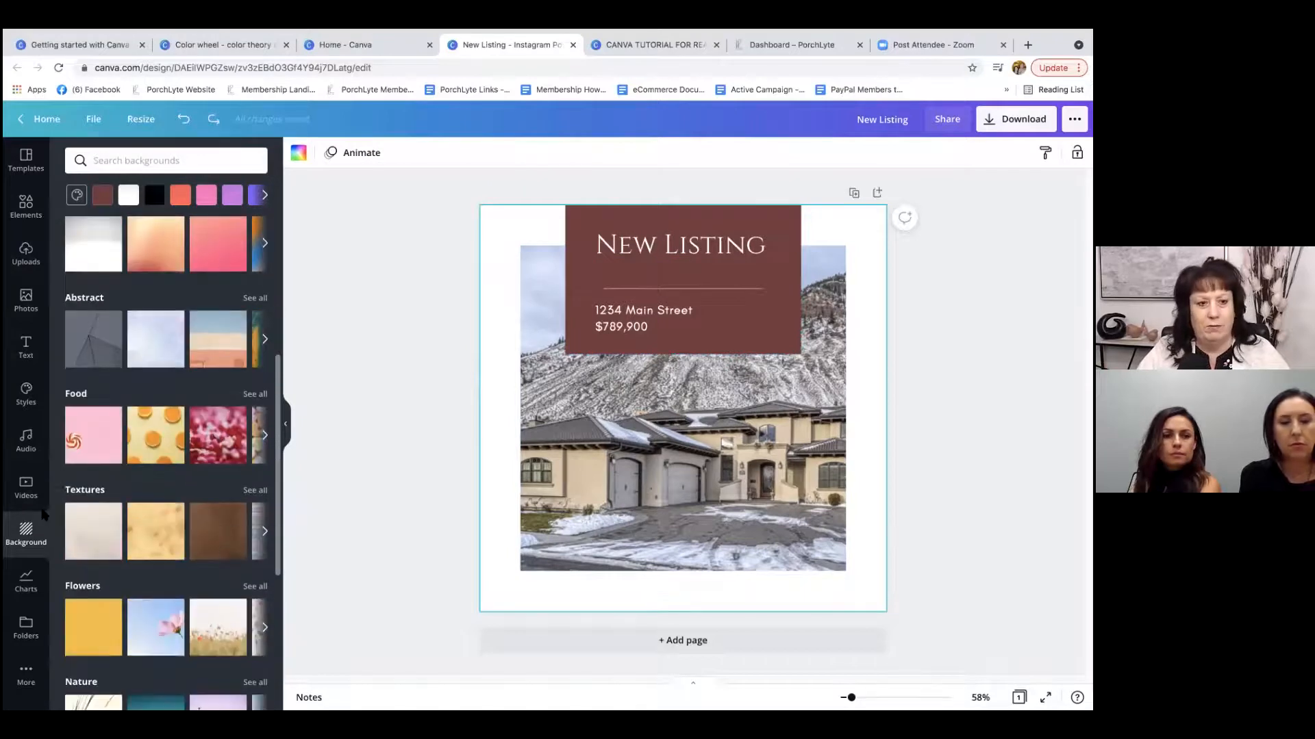
{"action": "left_click", "coordinate": [18, 584]}
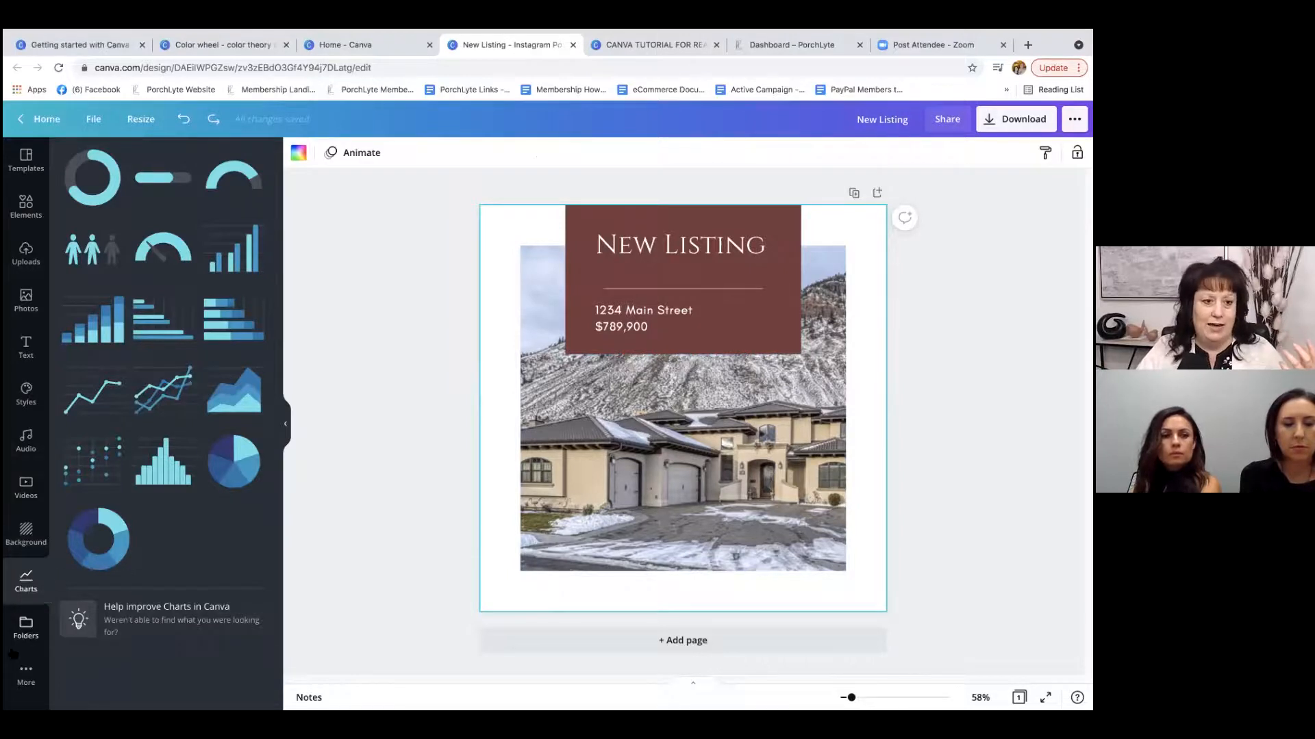
{"action": "left_click", "coordinate": [25, 624]}
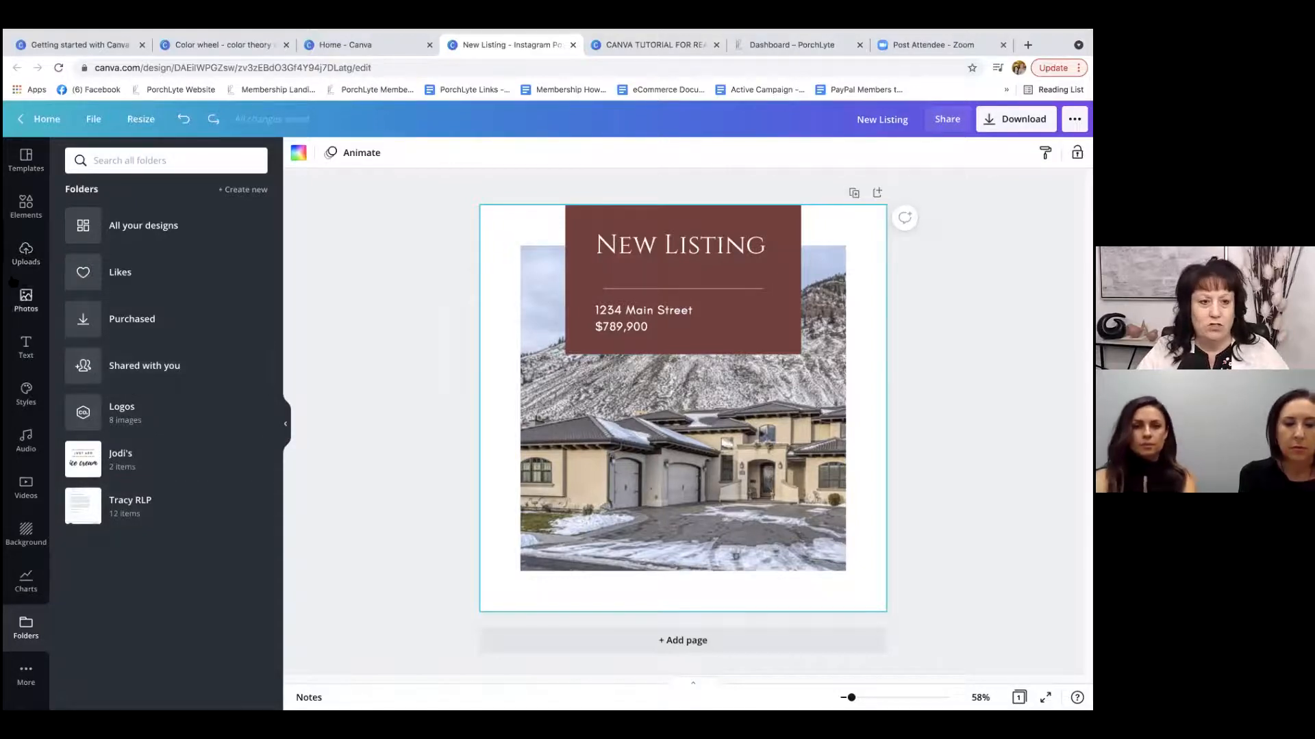
Search the design elements for "stickers" and browse the matching items.
{"action": "left_click", "coordinate": [21, 210]}
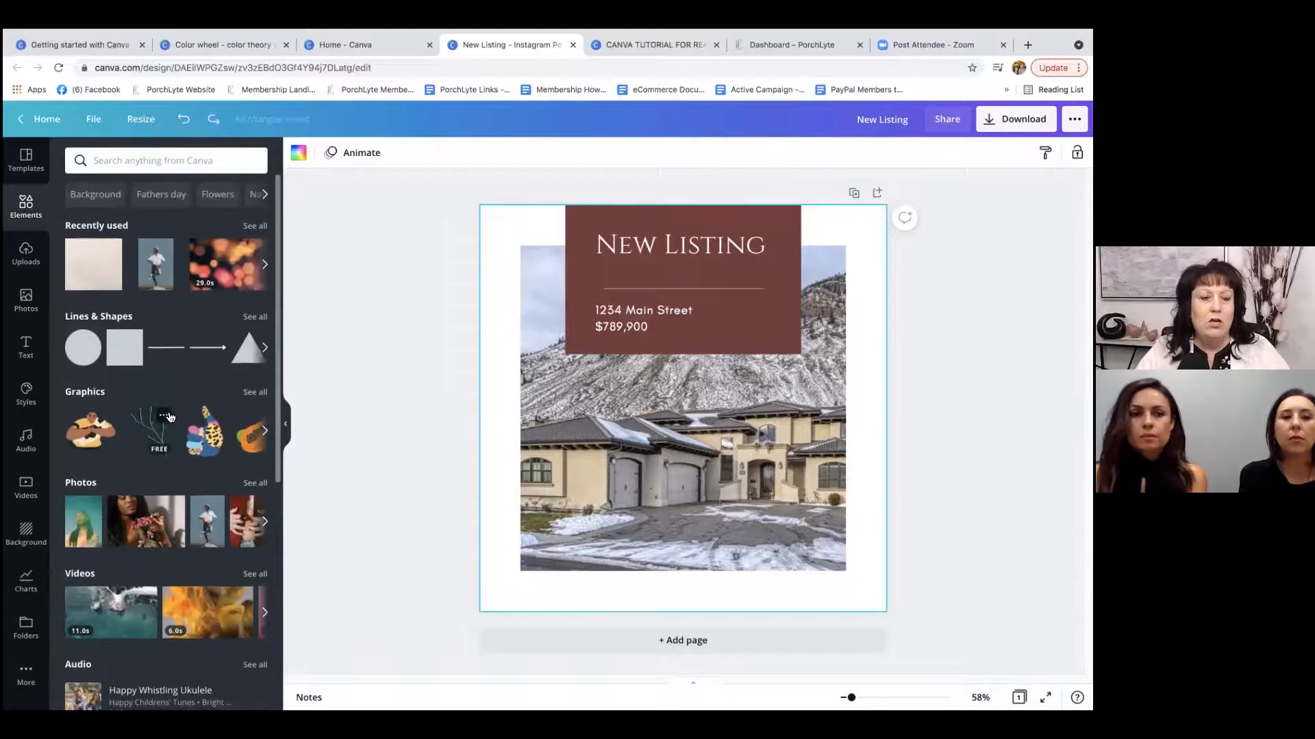
{"action": "scroll", "coordinate": [171, 416], "scroll_direction": "down", "scroll_amount": 5}
{"action": "scroll", "coordinate": [171, 417], "scroll_direction": "up", "scroll_amount": 5}
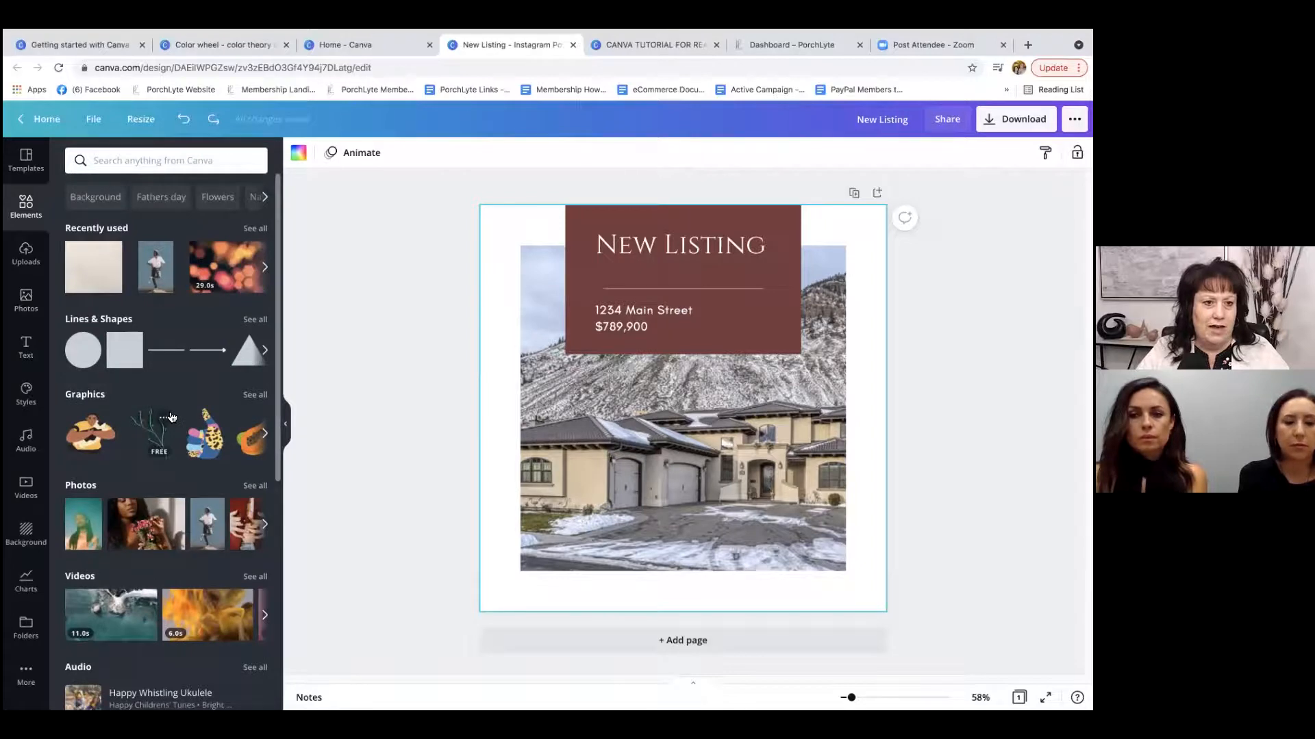
{"action": "left_click", "coordinate": [181, 163]}
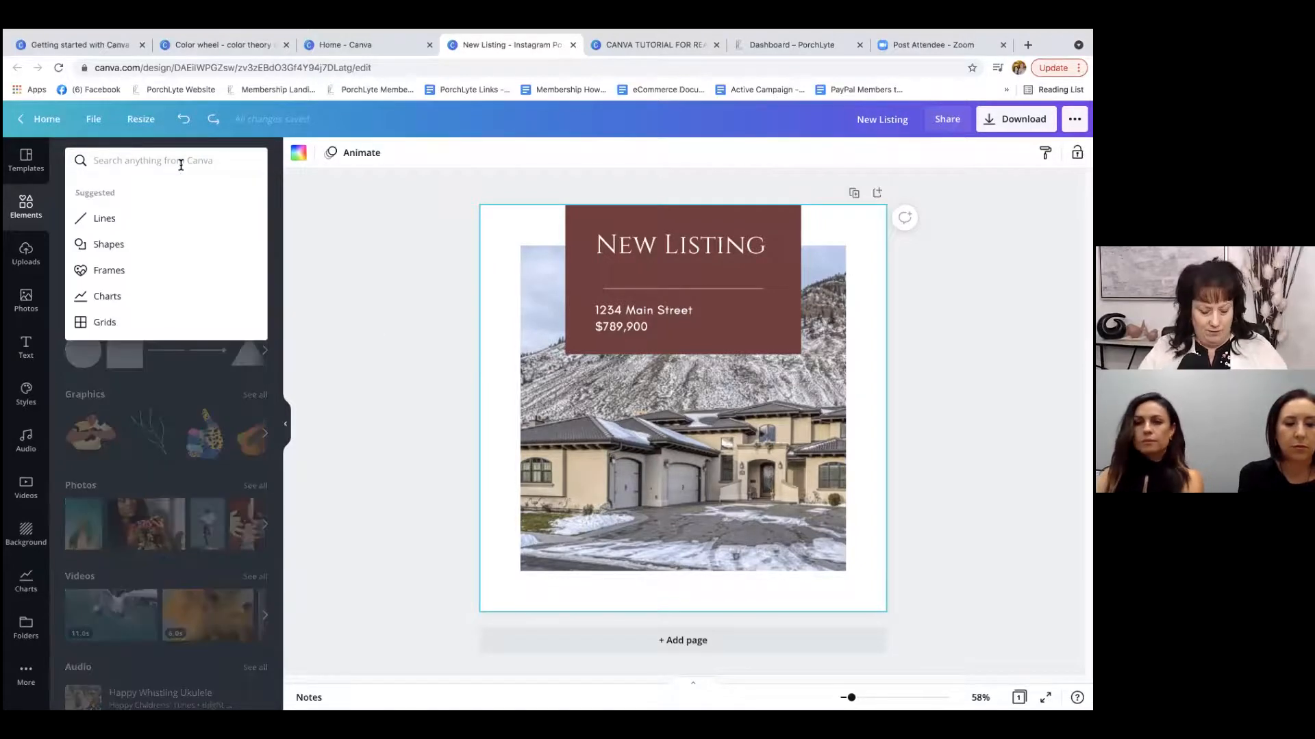
{"action": "type", "text": "stickers"}
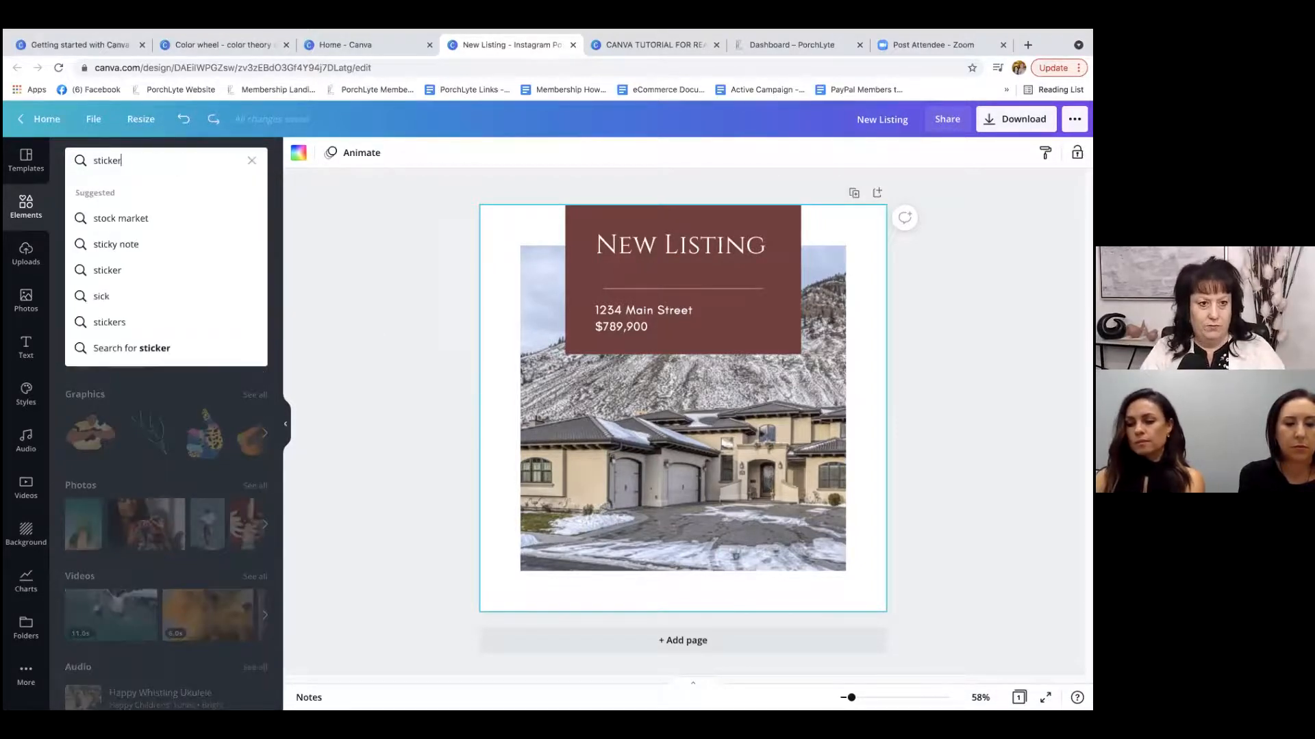
{"action": "key", "text": "Return"}
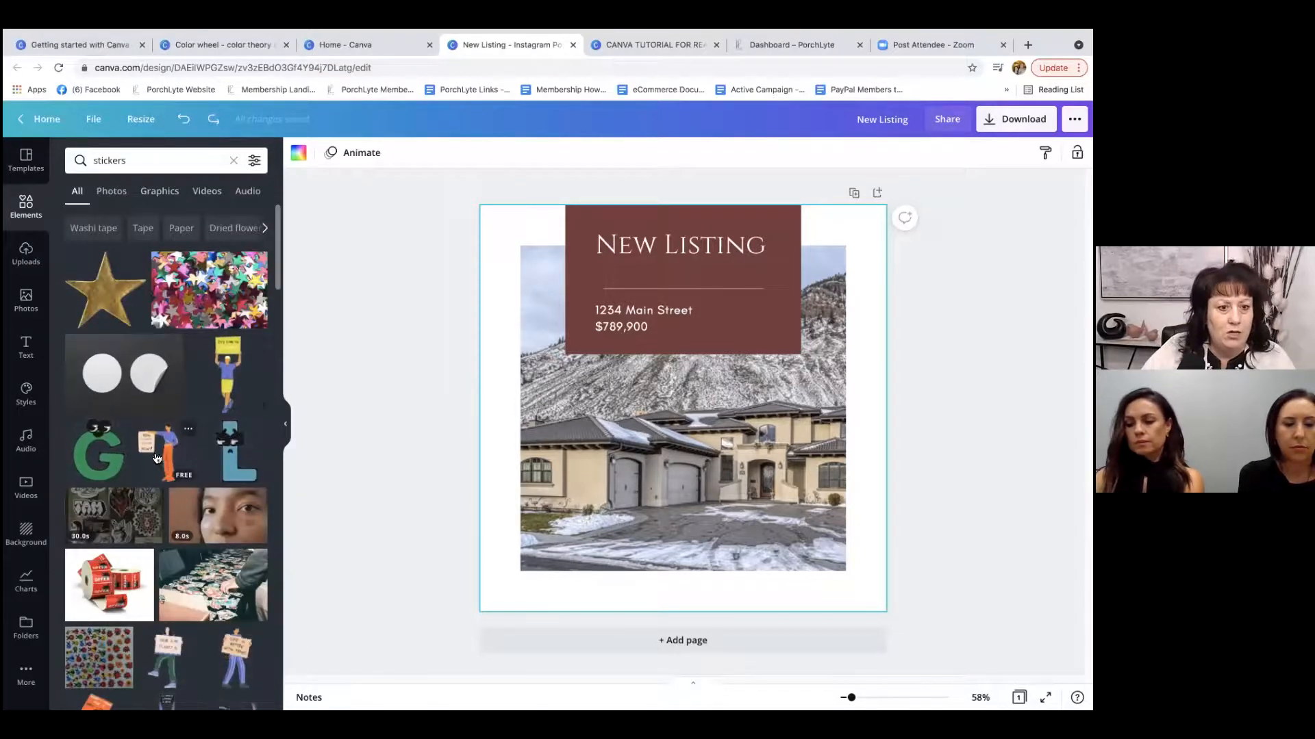
{"action": "scroll", "coordinate": [156, 458], "scroll_direction": "down", "scroll_amount": 1}
Refine the element search to "arrow stickers" and browse the matching arrows.
{"action": "left_click", "coordinate": [92, 157]}
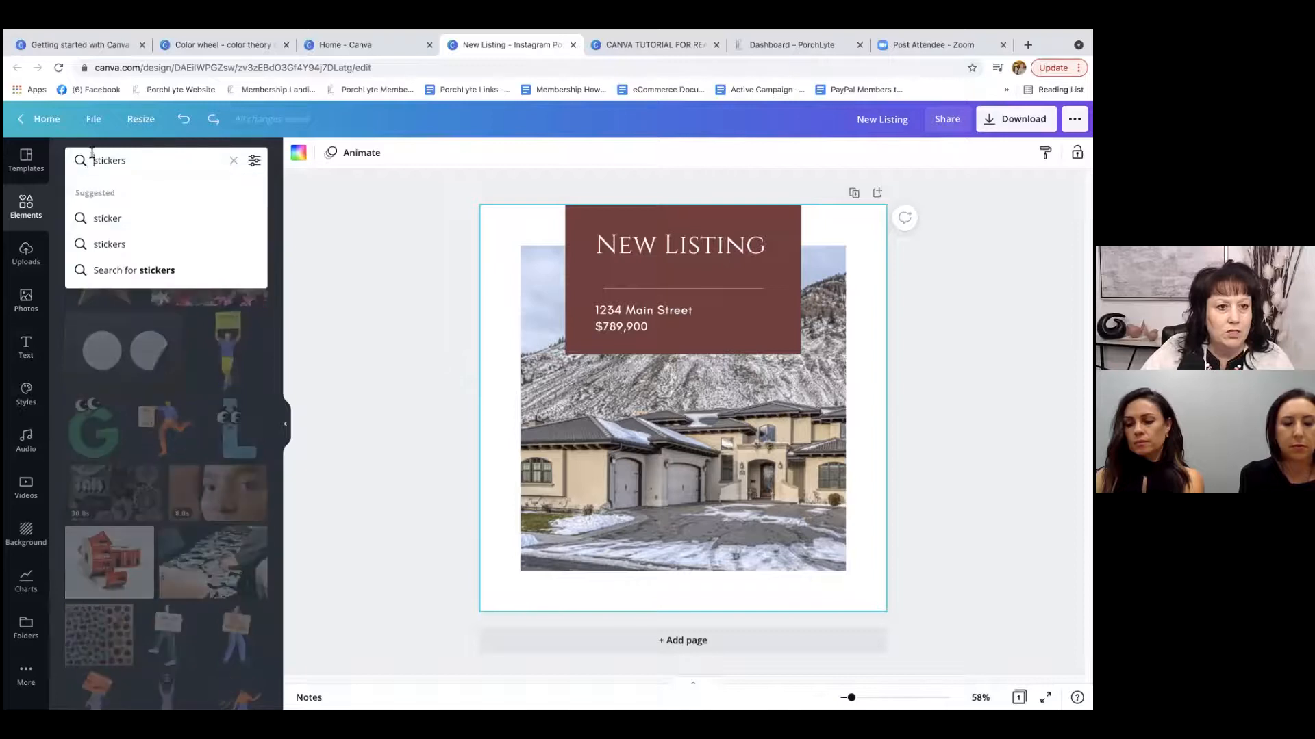
{"action": "type", "text": "arrow"}
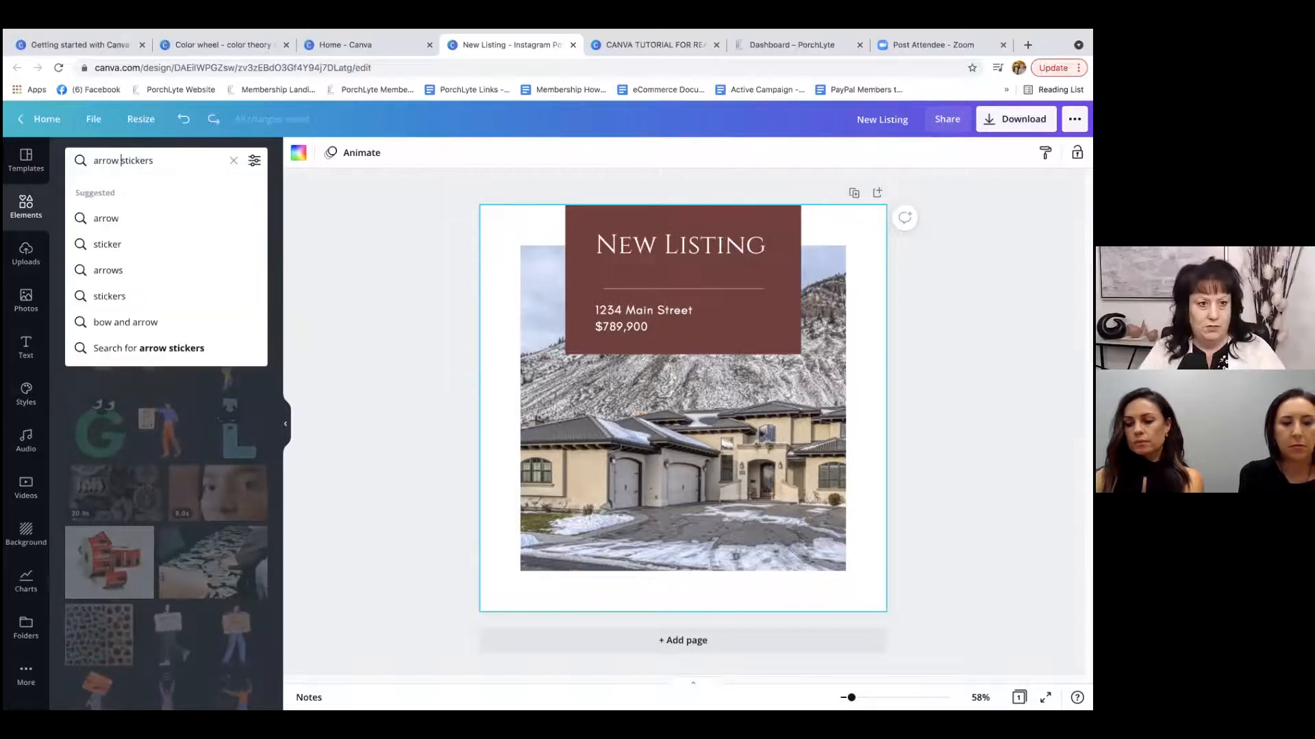
{"action": "key", "text": "Return"}
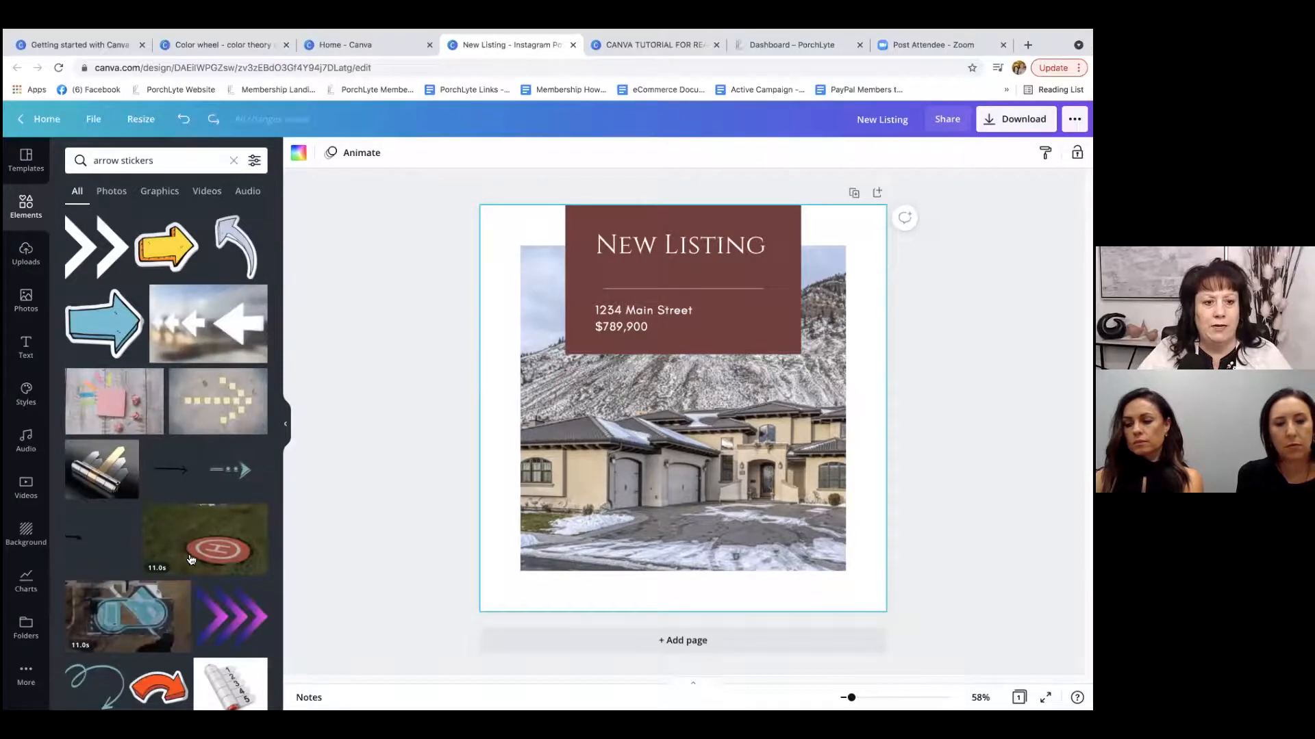
{"action": "scroll", "coordinate": [185, 479], "scroll_direction": "down", "scroll_amount": 4}
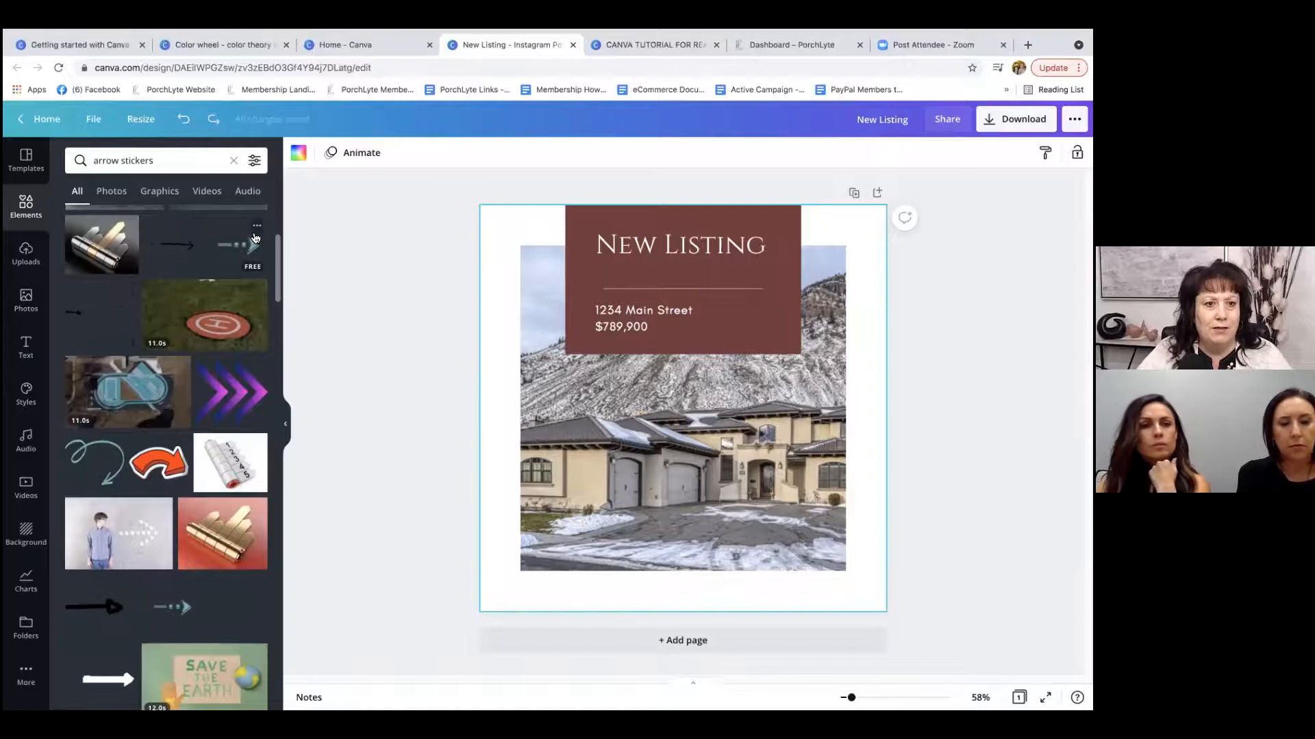
{"action": "scroll", "coordinate": [260, 439], "scroll_direction": "down", "scroll_amount": 4}
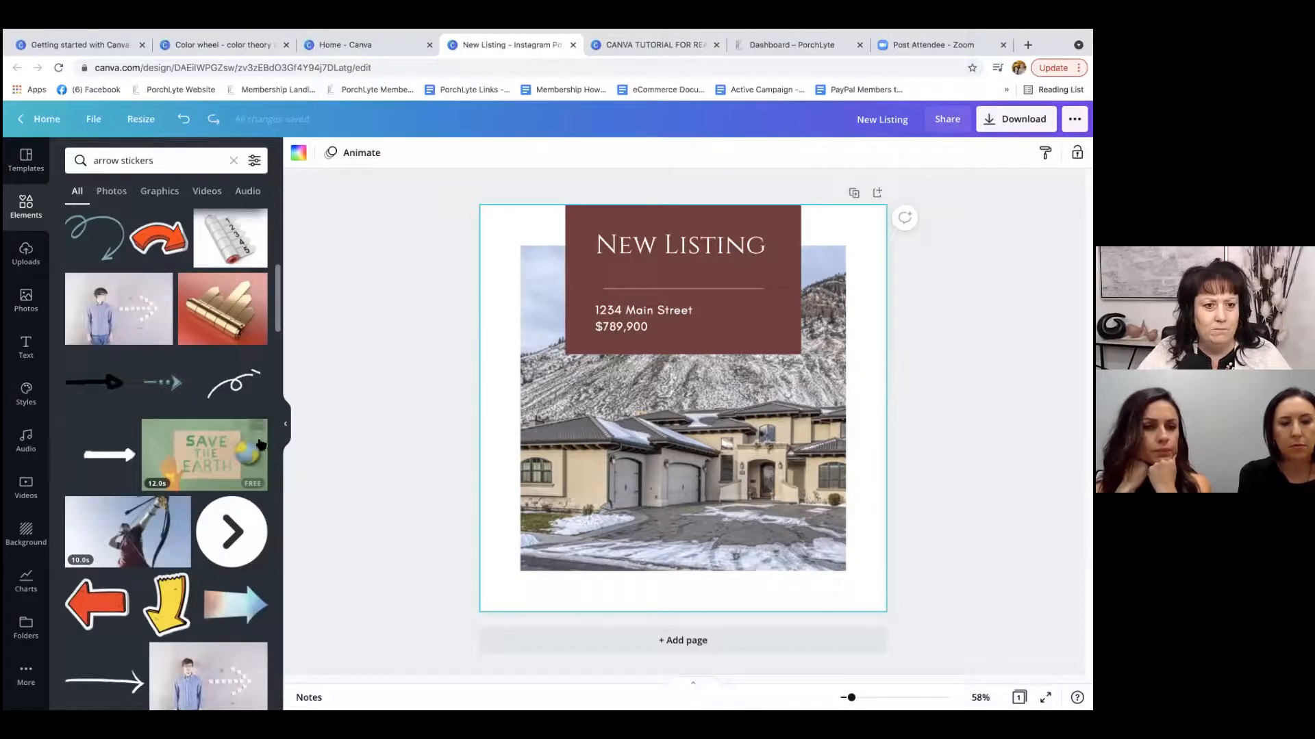
Add the animated thick white arrow sticker to the page, flip it horizontally to point left, and shrink it to about a third of its width.
{"action": "left_click", "coordinate": [96, 456]}
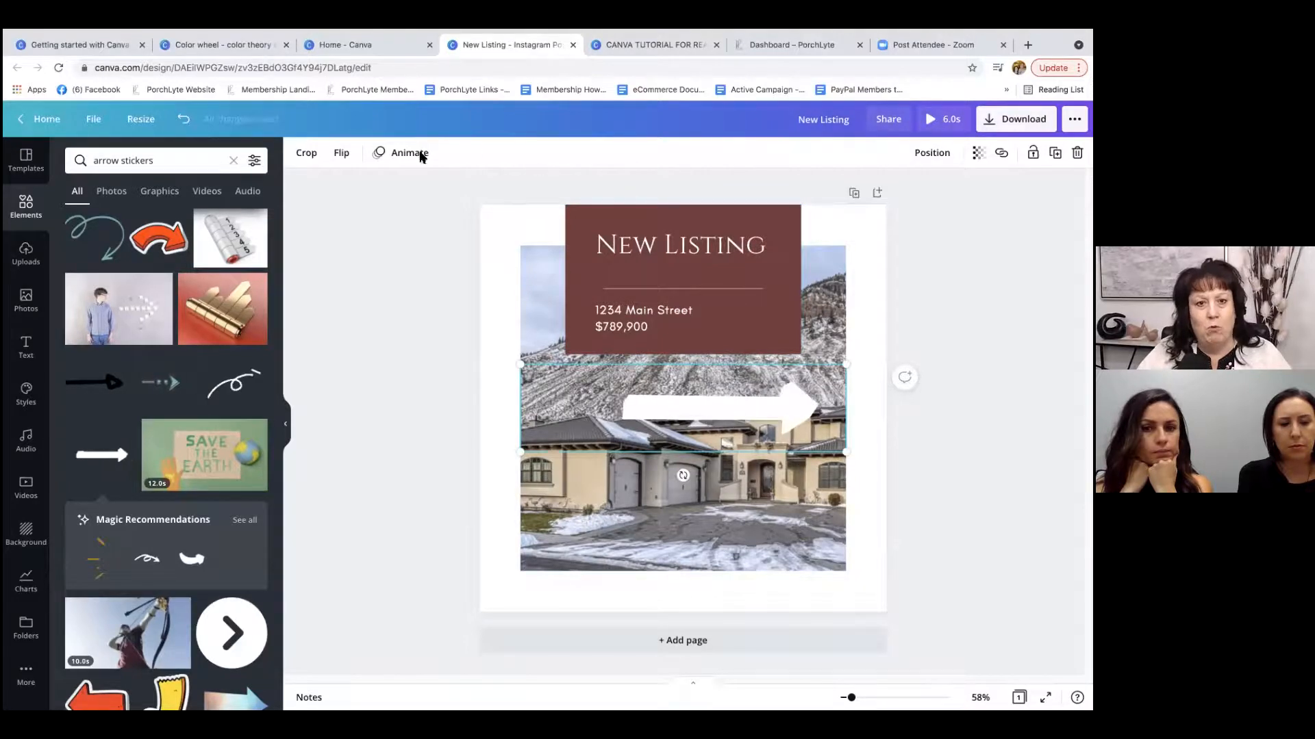
{"action": "left_click", "coordinate": [340, 156]}
{"action": "left_click", "coordinate": [367, 186]}
{"action": "left_click_drag", "start_coordinate": [853, 448], "coordinate": [624, 432]}
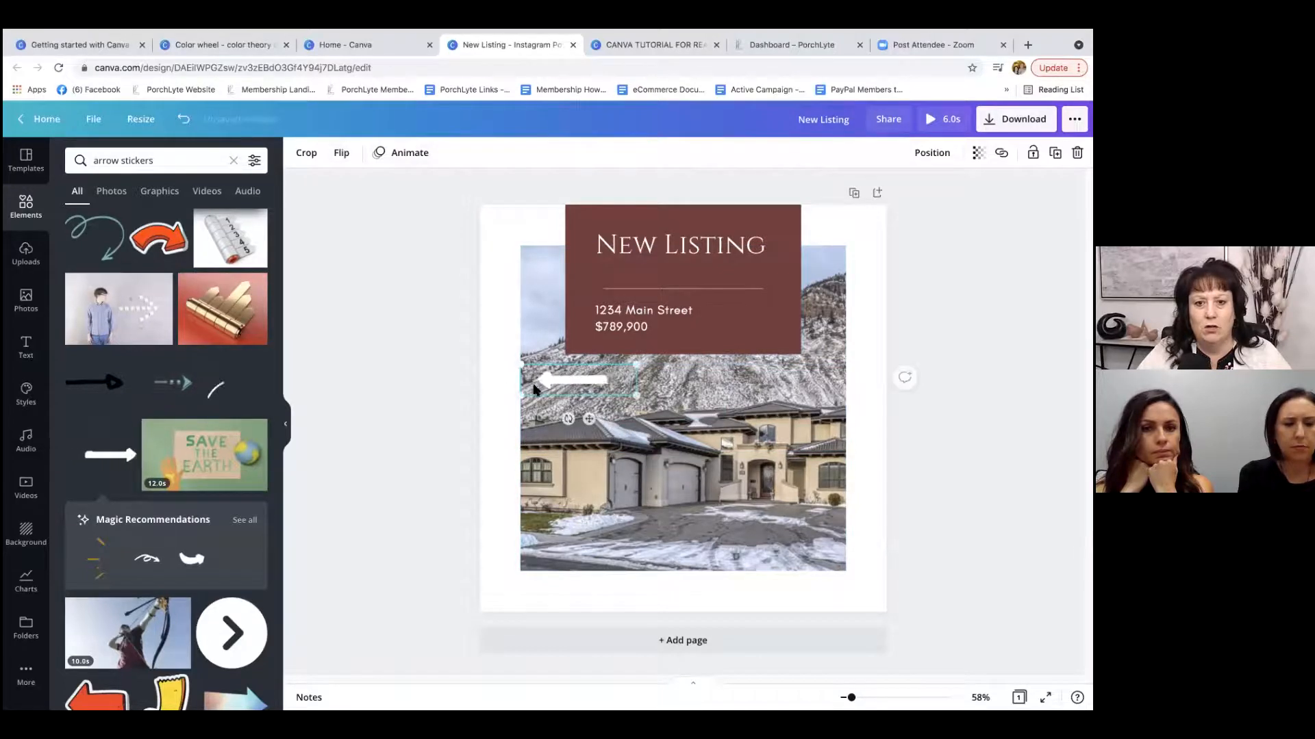
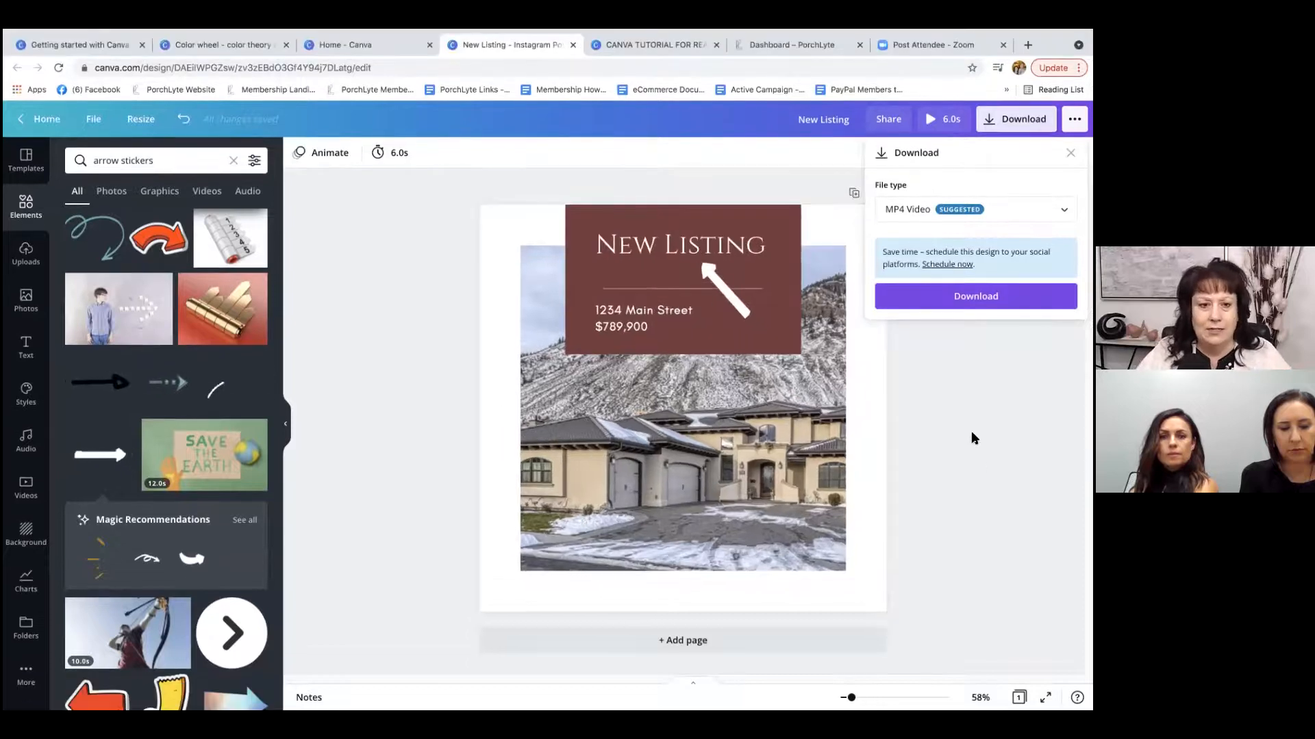
Close the download options and add a blank second page below the New Listing page.
{"action": "left_click", "coordinate": [970, 430]}
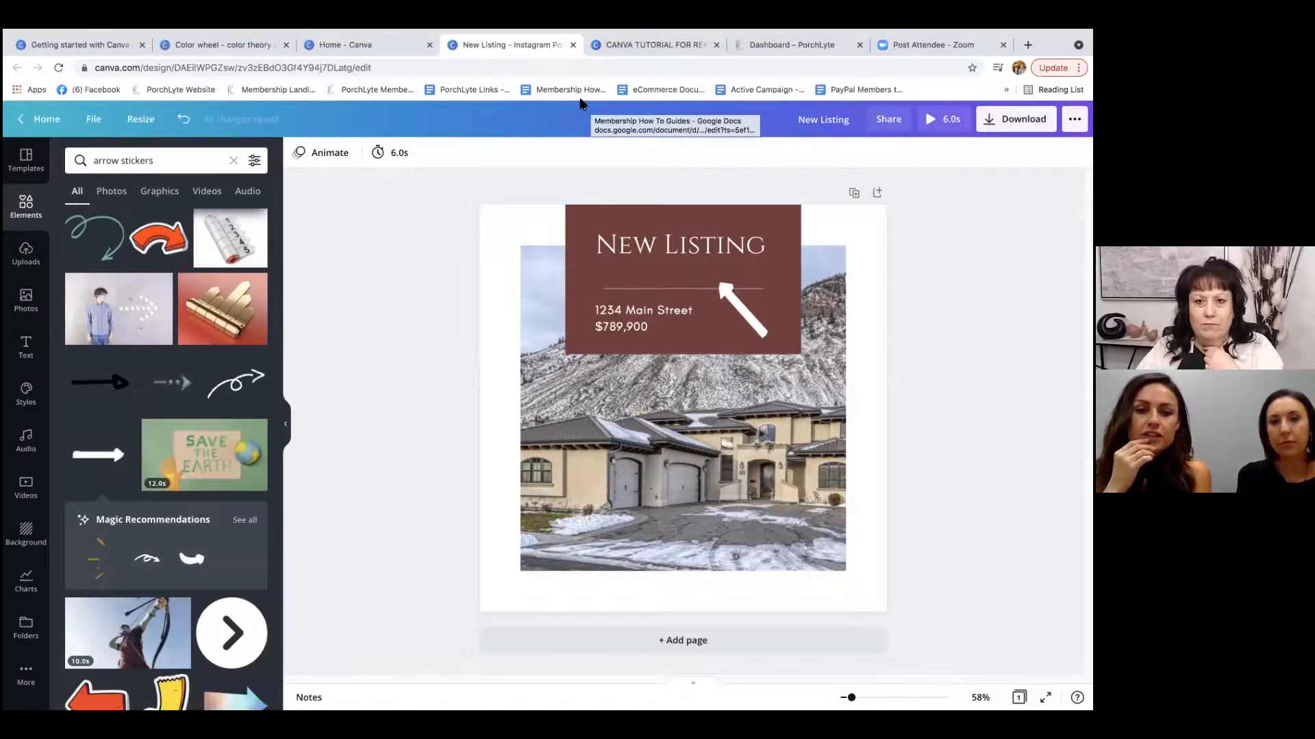
{"action": "left_click", "coordinate": [603, 214]}
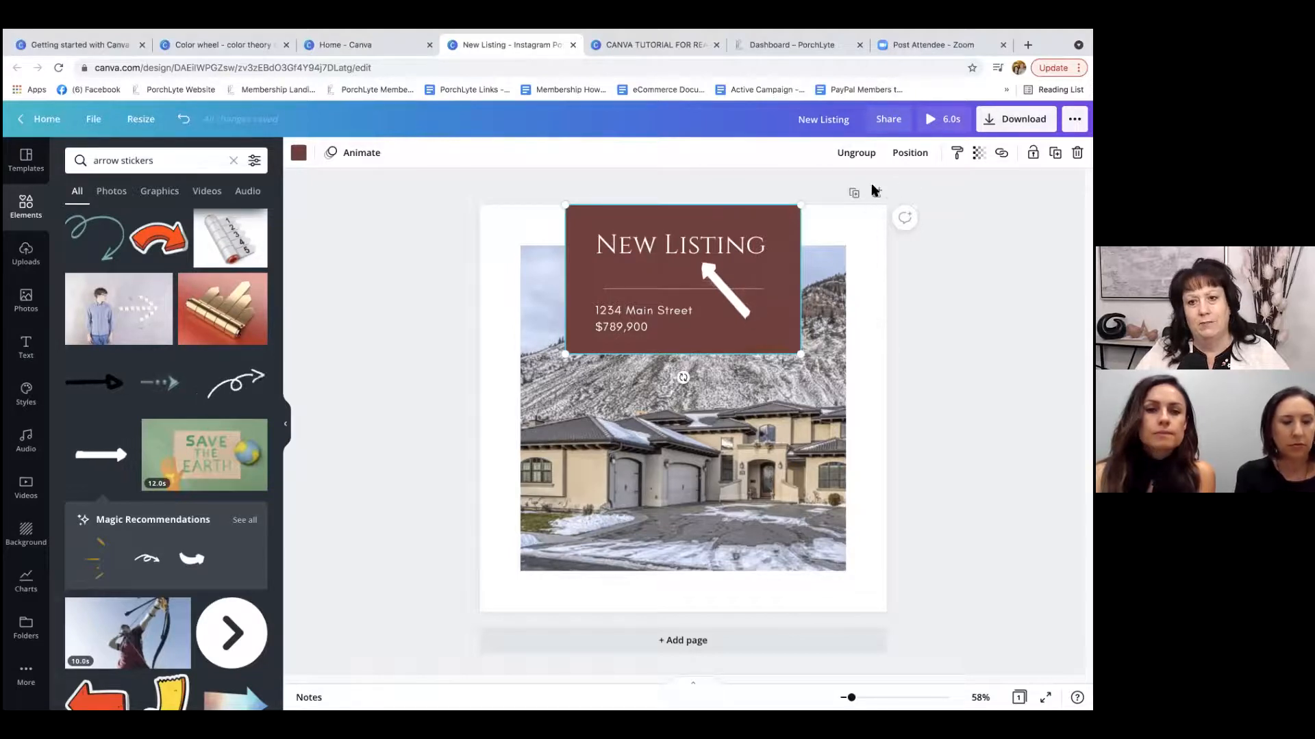
{"action": "left_click", "coordinate": [692, 642]}
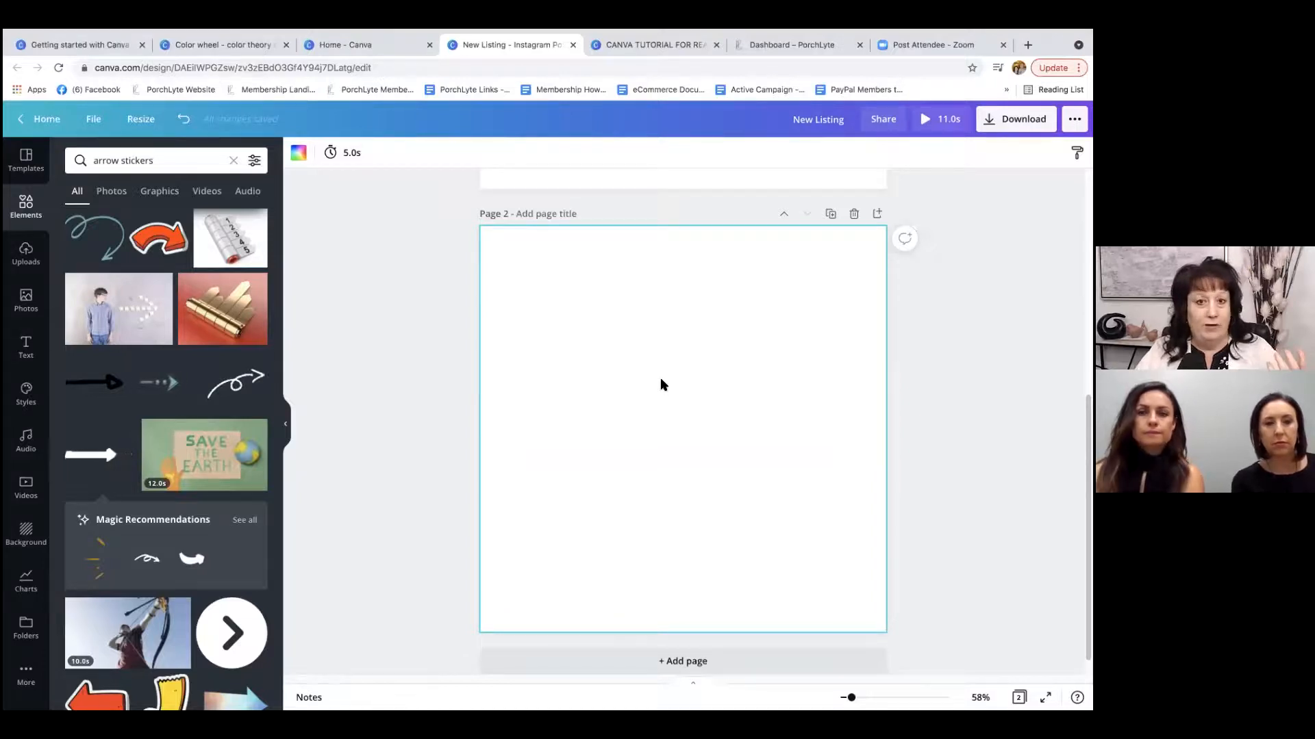
{"action": "scroll", "coordinate": [660, 388], "scroll_direction": "up", "scroll_amount": 6}
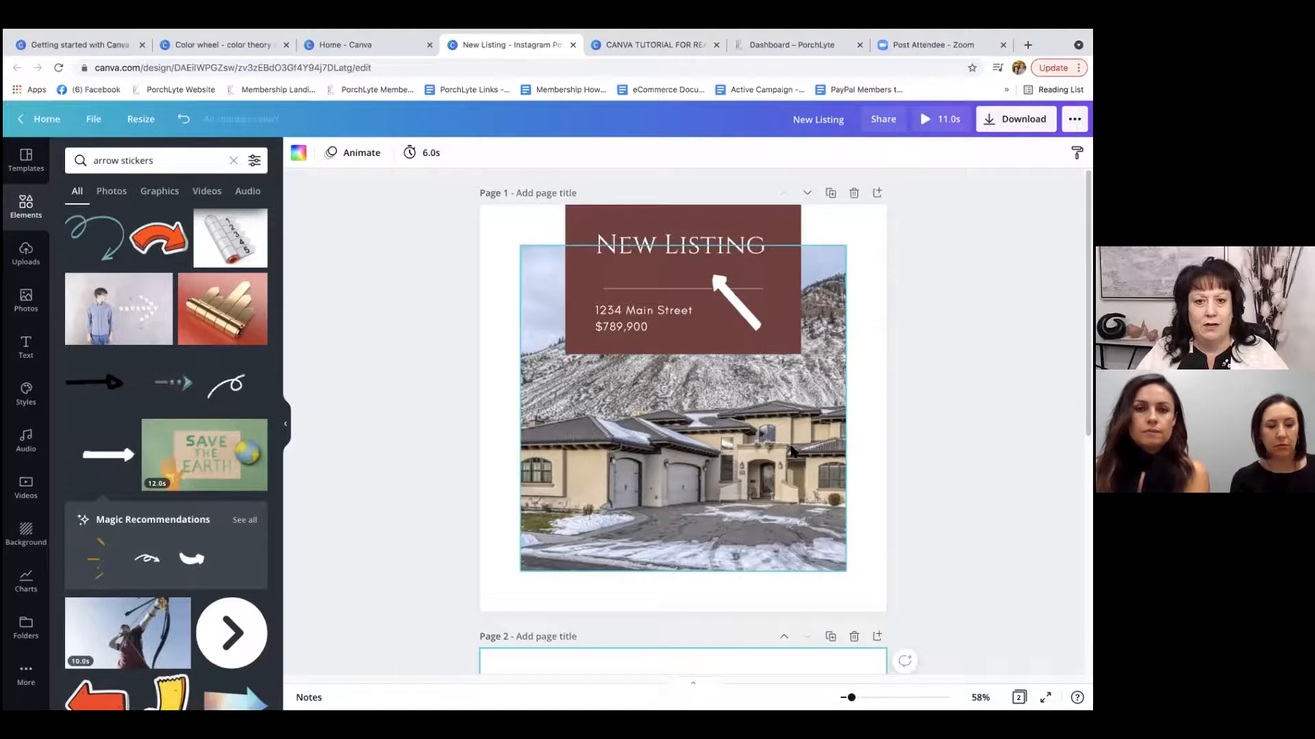
{"action": "scroll", "coordinate": [918, 412], "scroll_direction": "down", "scroll_amount": 6}
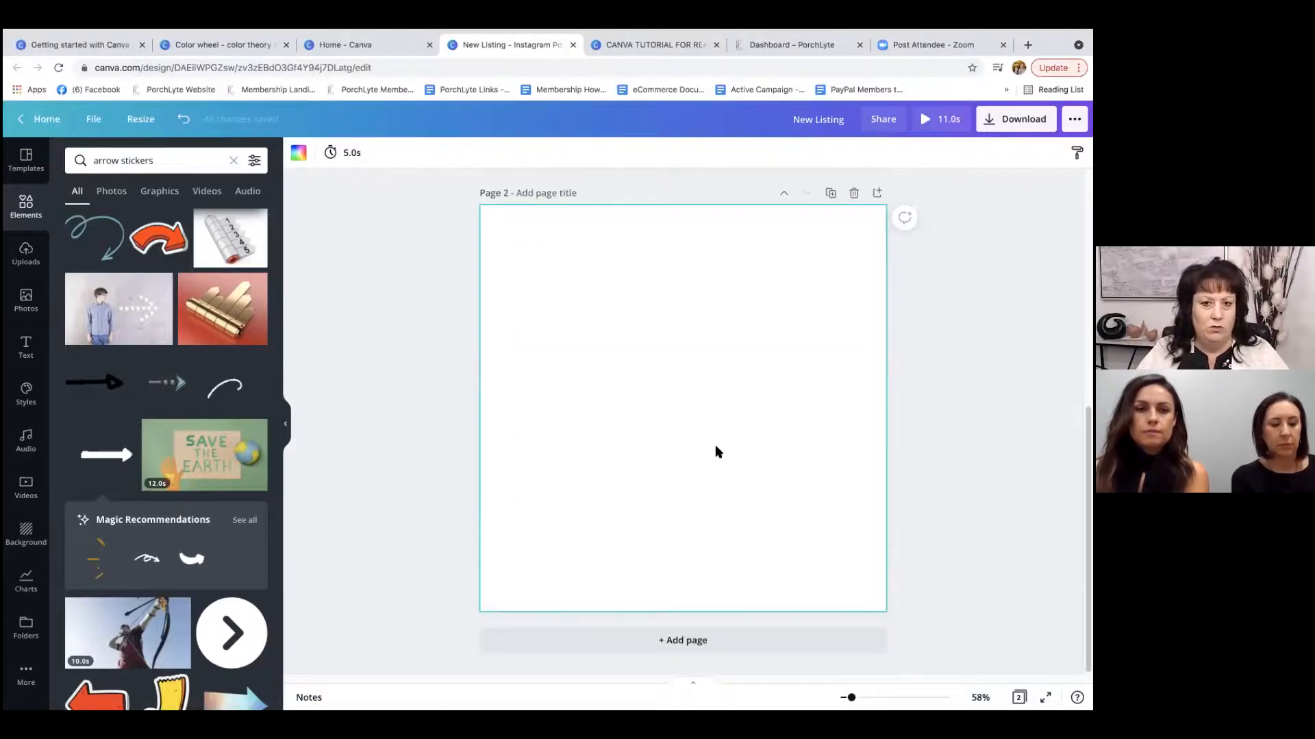
Apply the Sellers' Seminar real estate template to page 2 and delete its interior photo.
{"action": "left_click", "coordinate": [34, 154]}
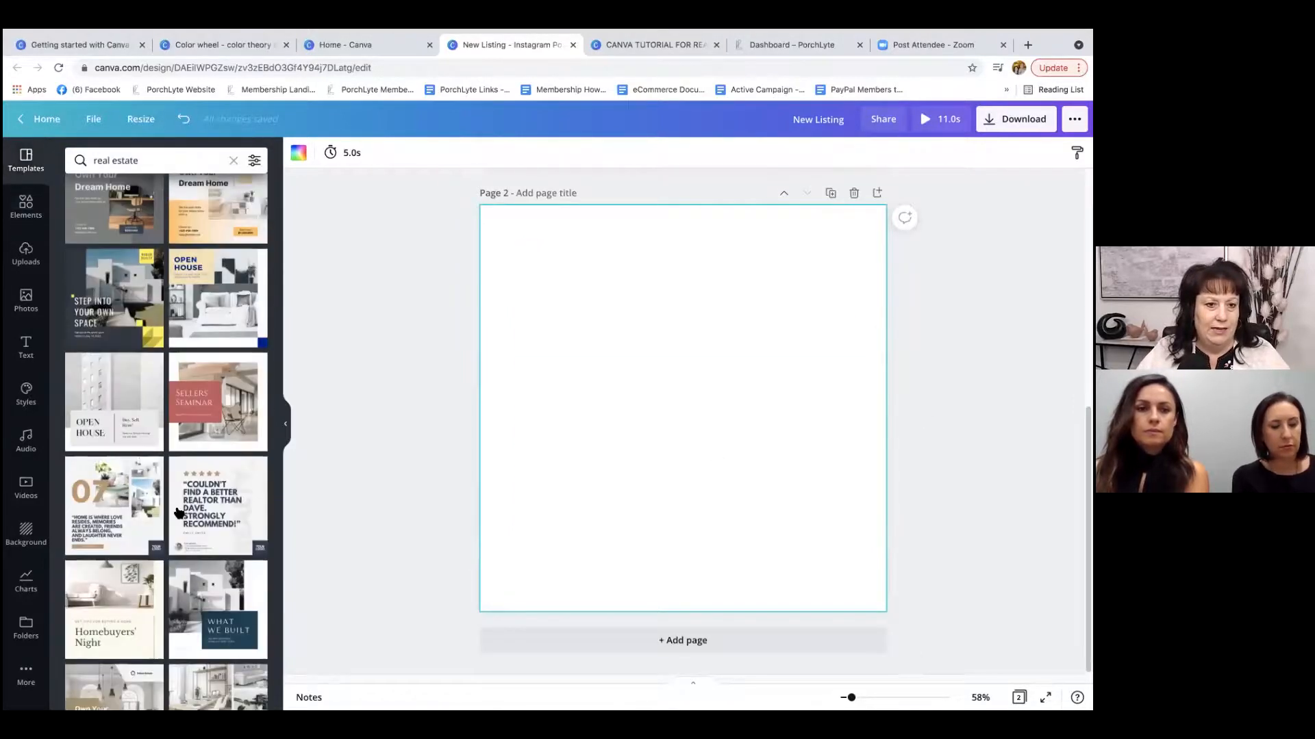
{"action": "left_click", "coordinate": [205, 415]}
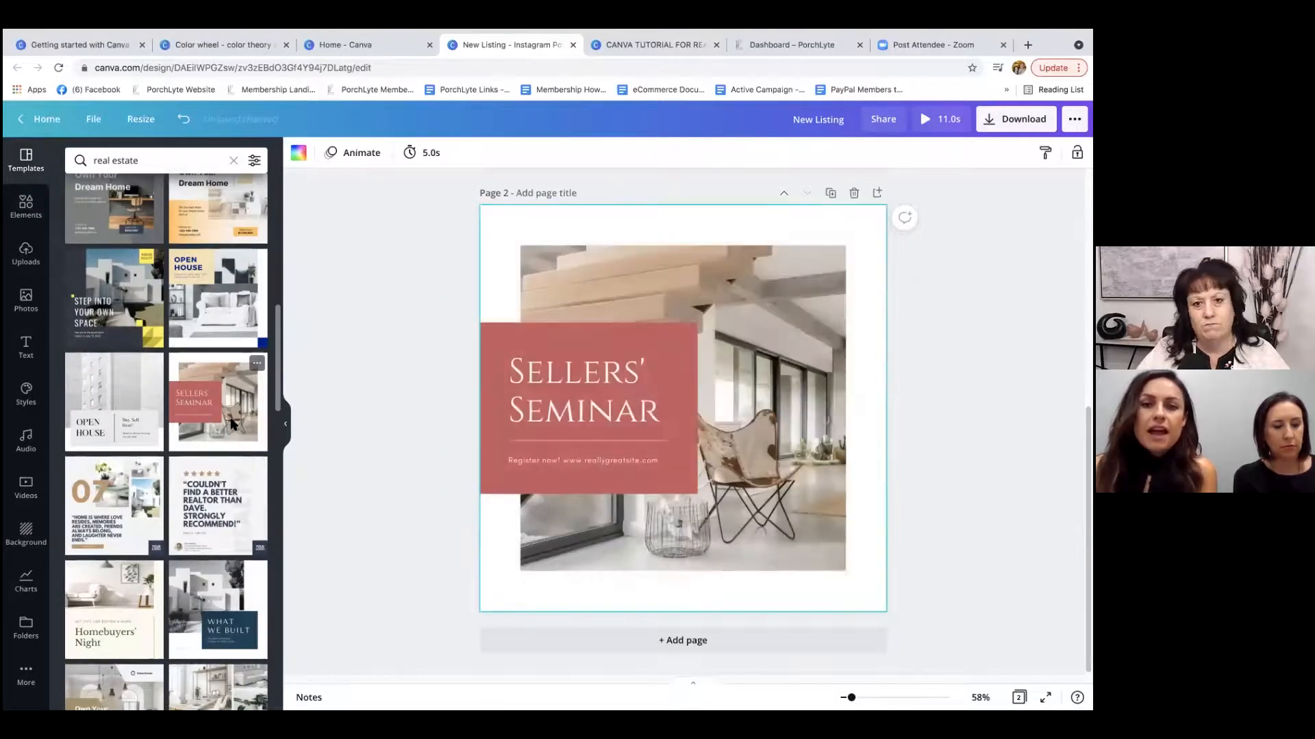
{"action": "left_click", "coordinate": [787, 319]}
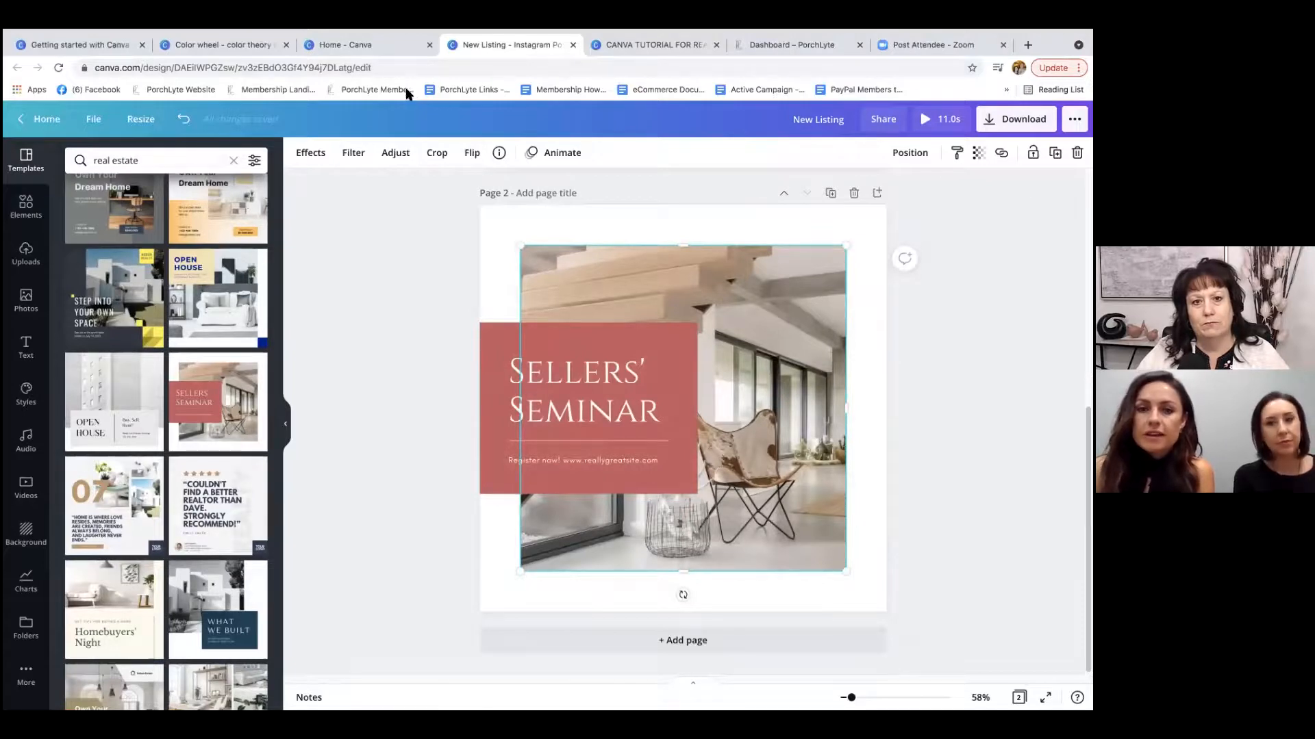
{"action": "left_click", "coordinate": [1077, 152]}
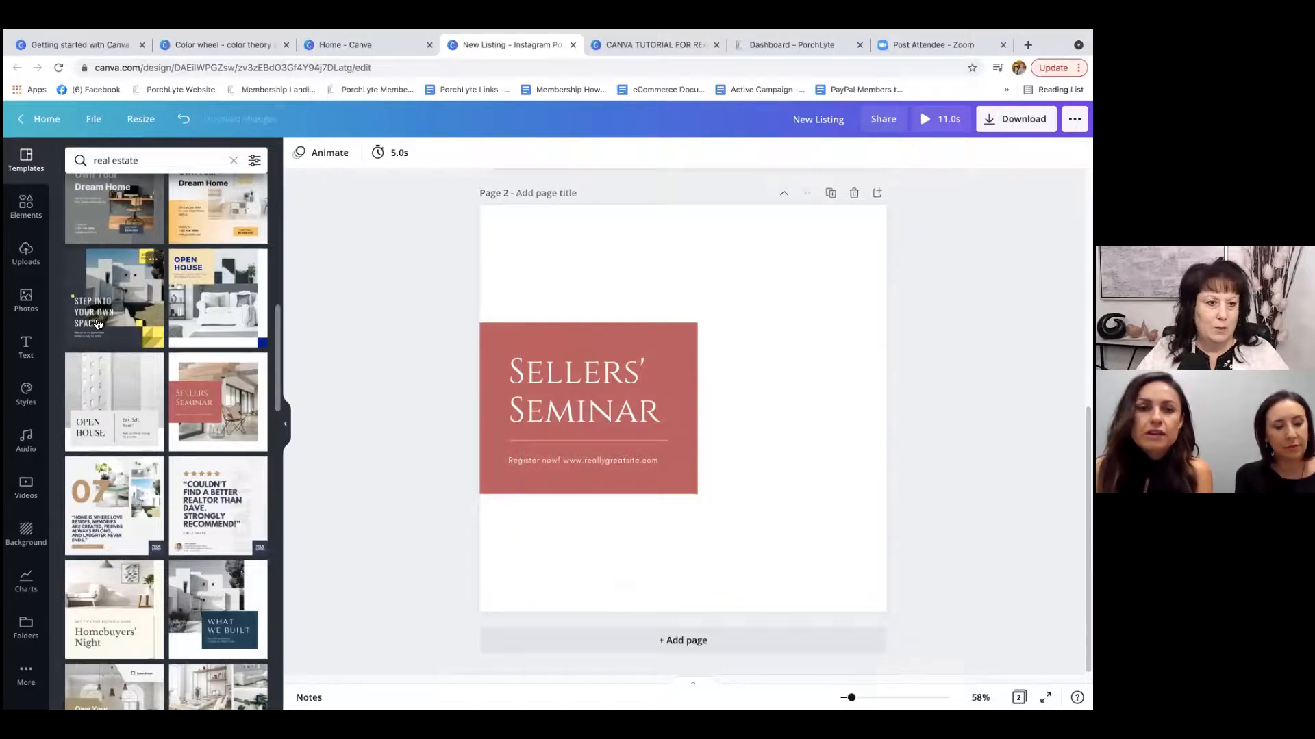
Add the single-image grid to page 2, shrink it to about three quarters of the page width, and centre it on the page.
{"action": "left_click", "coordinate": [20, 209]}
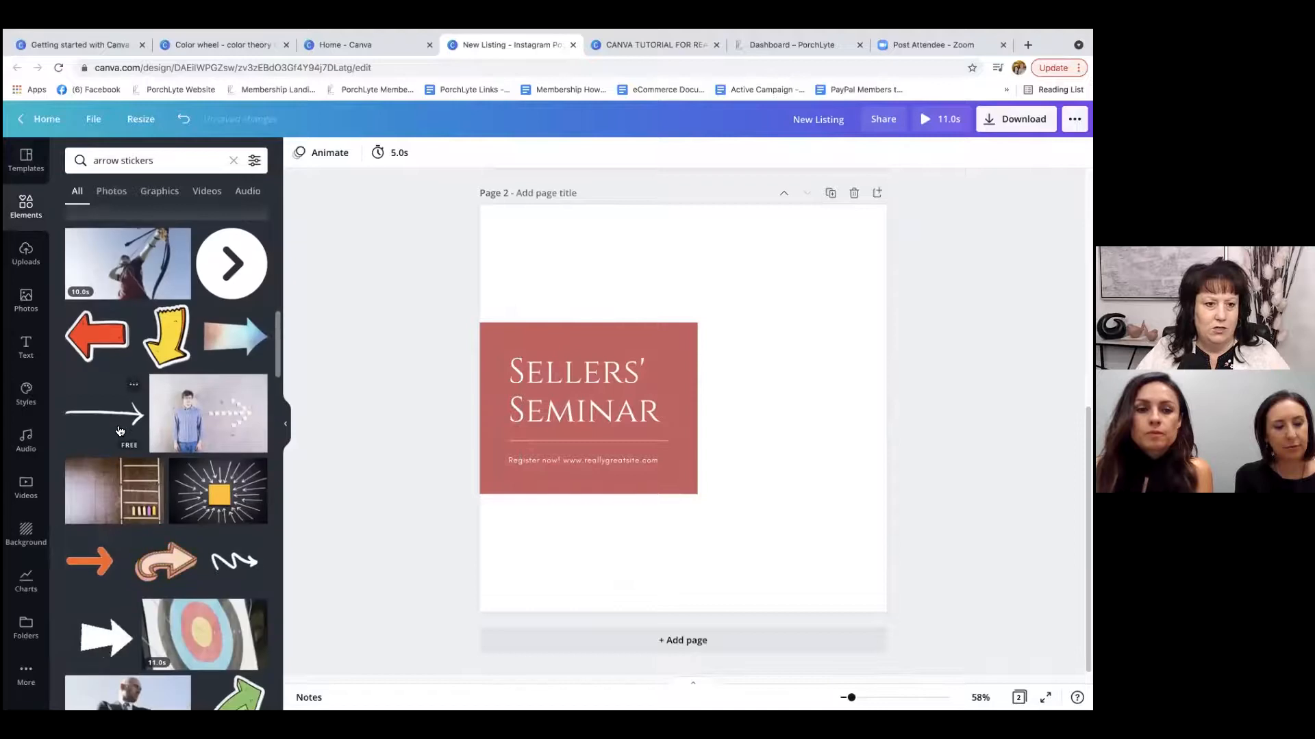
{"action": "left_click", "coordinate": [233, 161]}
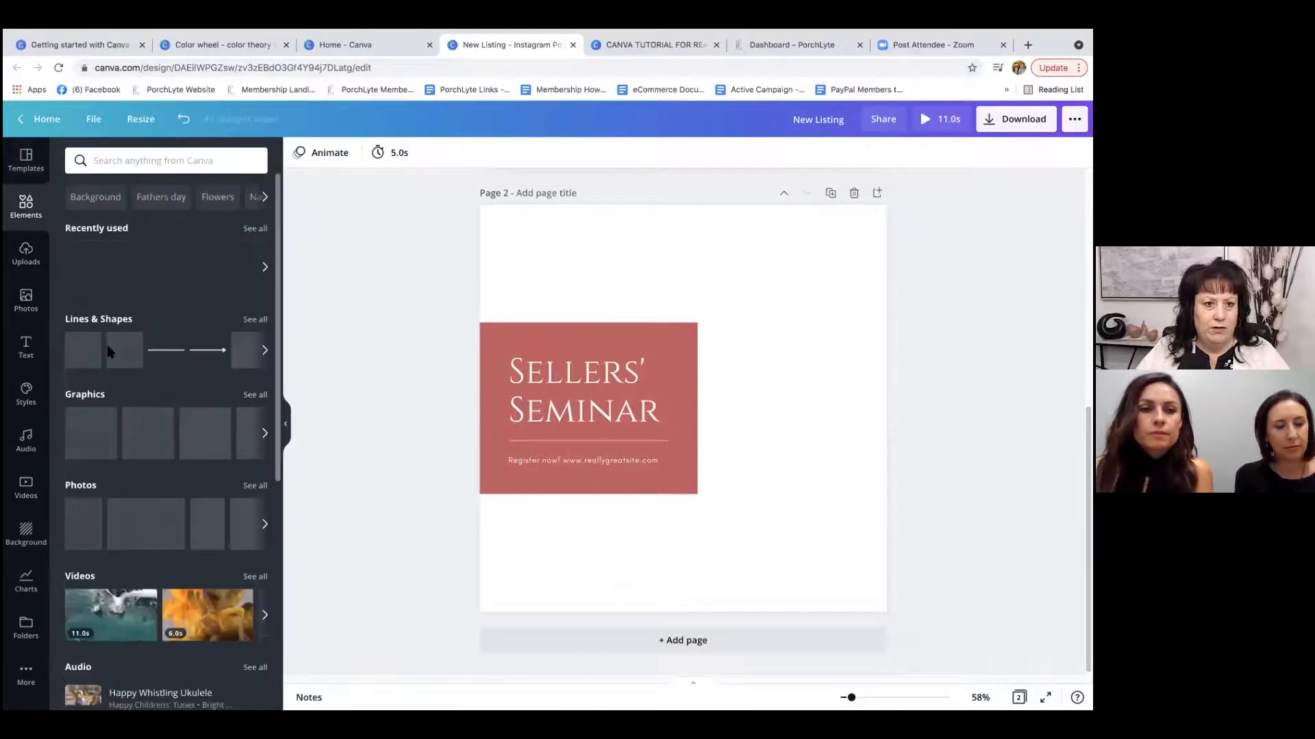
{"action": "scroll", "coordinate": [164, 327], "scroll_direction": "down", "scroll_amount": 6}
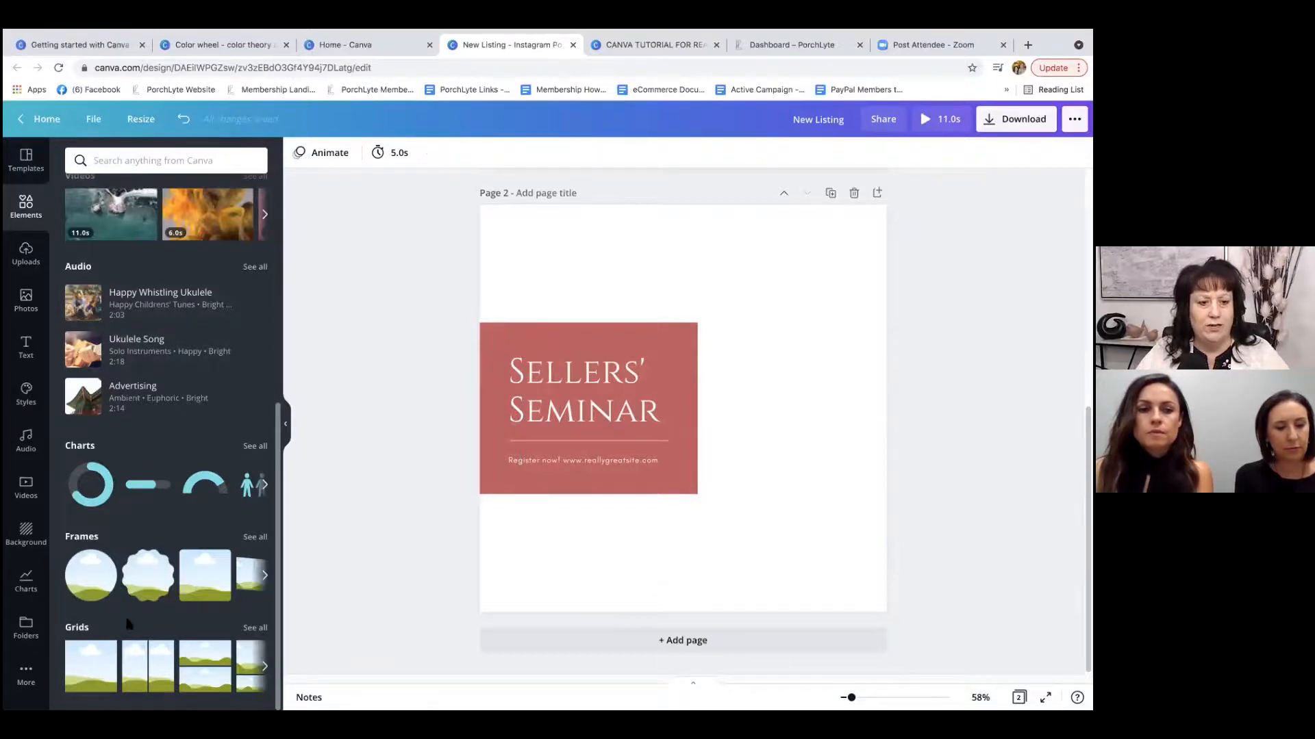
{"action": "left_click", "coordinate": [80, 672]}
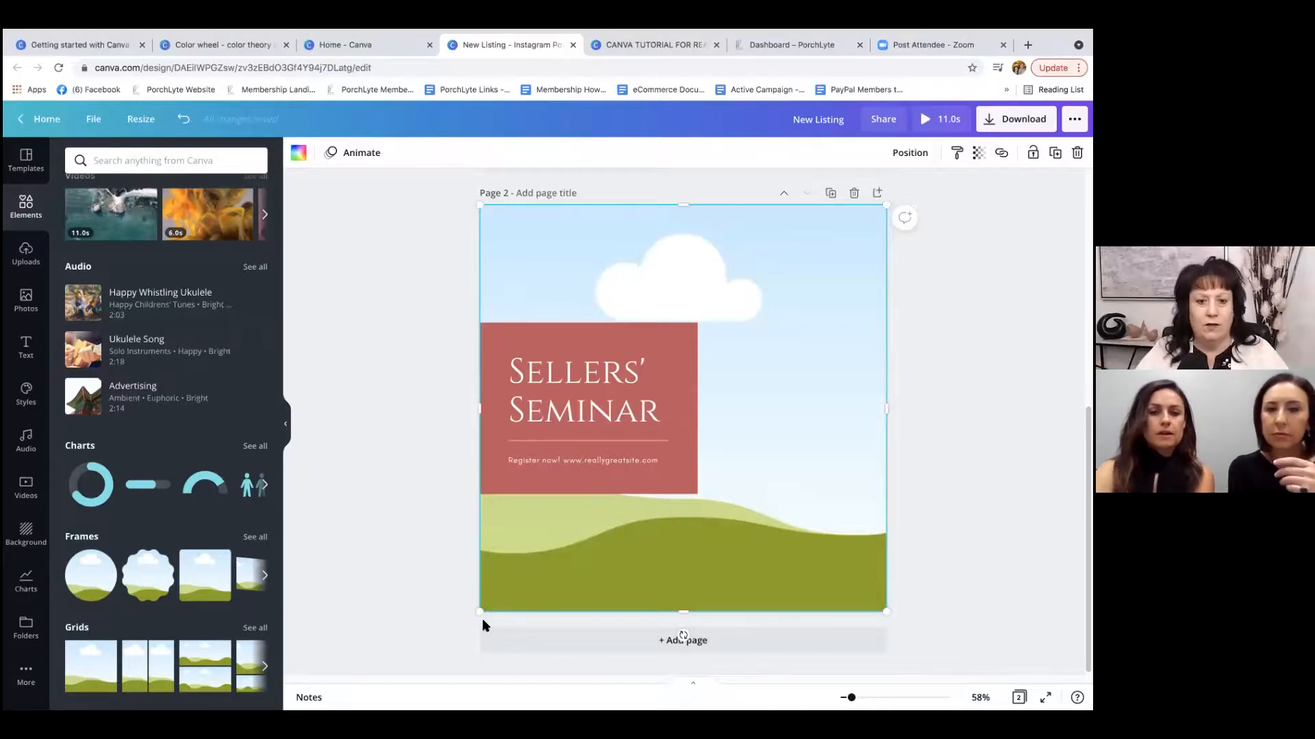
{"action": "left_click_drag", "start_coordinate": [478, 612], "coordinate": [568, 548]}
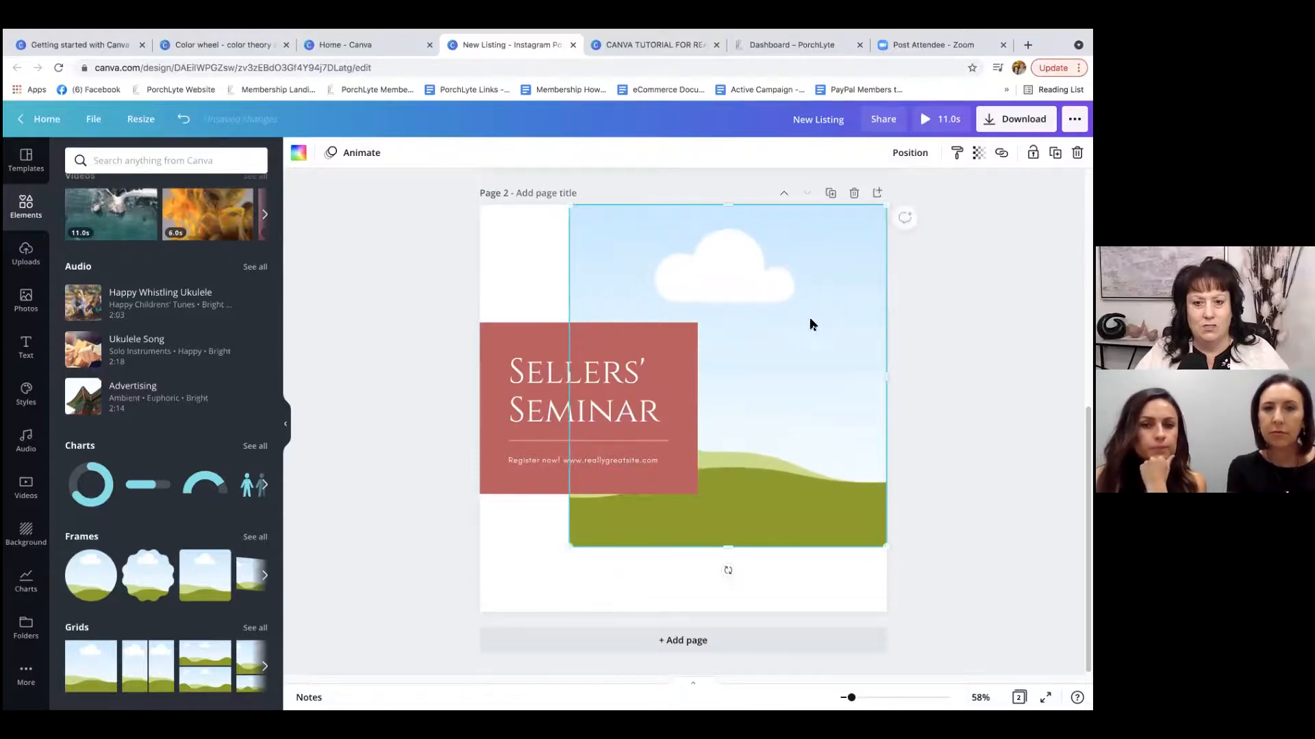
{"action": "left_click_drag", "start_coordinate": [771, 346], "coordinate": [758, 354]}
{"action": "left_click", "coordinate": [992, 326]}
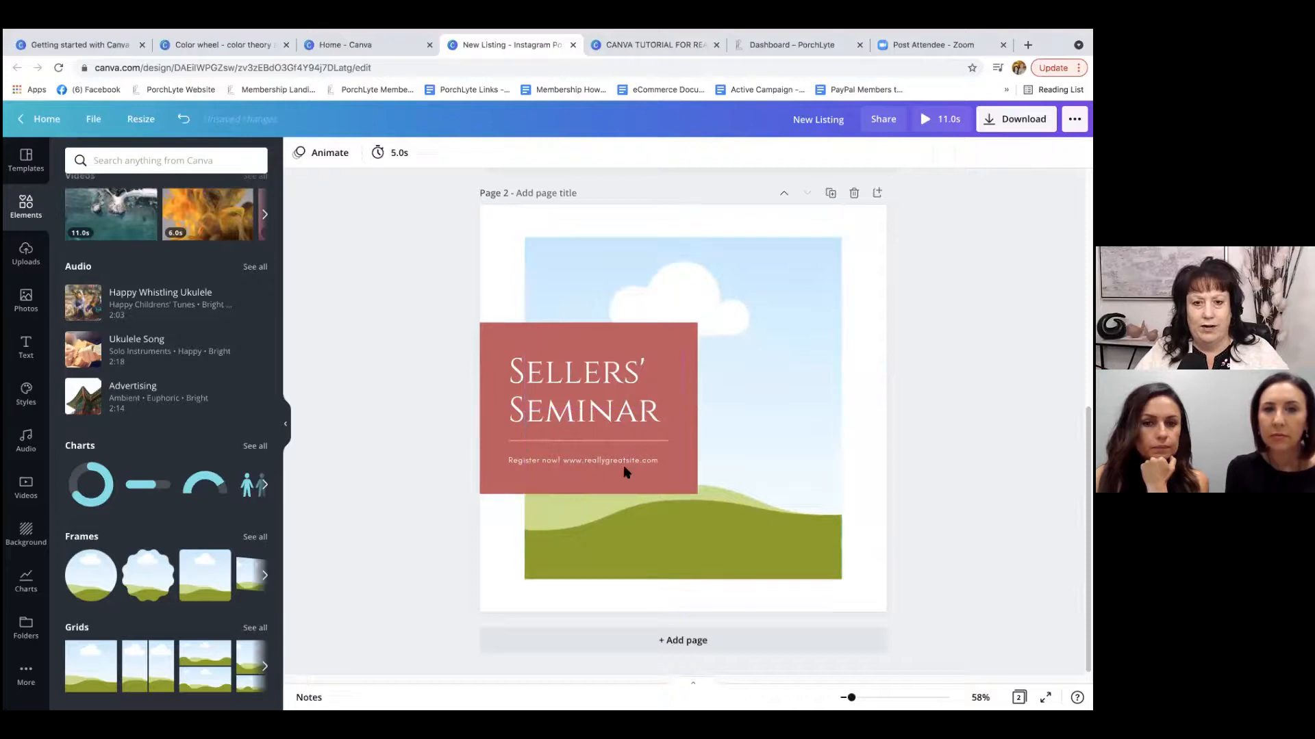
Check the uploaded videos and search the stock video library for "real estate".
{"action": "left_click", "coordinate": [26, 255]}
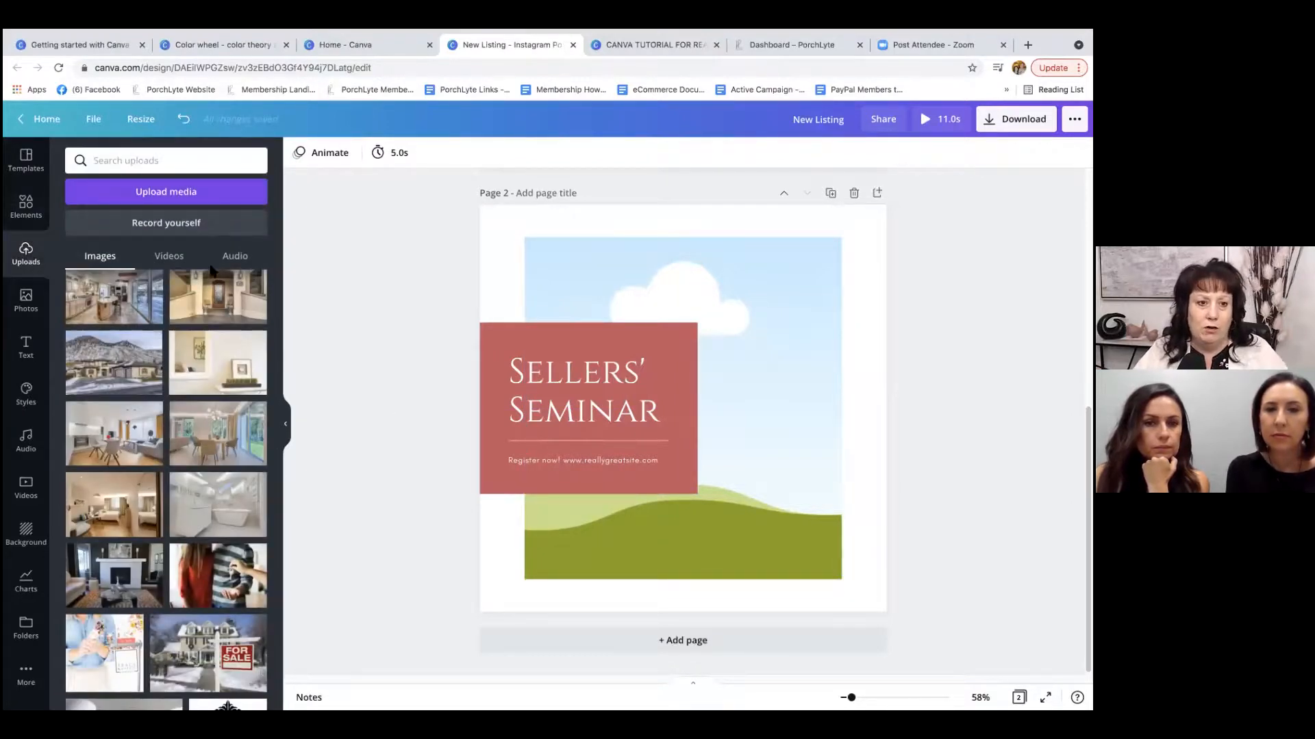
{"action": "left_click", "coordinate": [174, 263]}
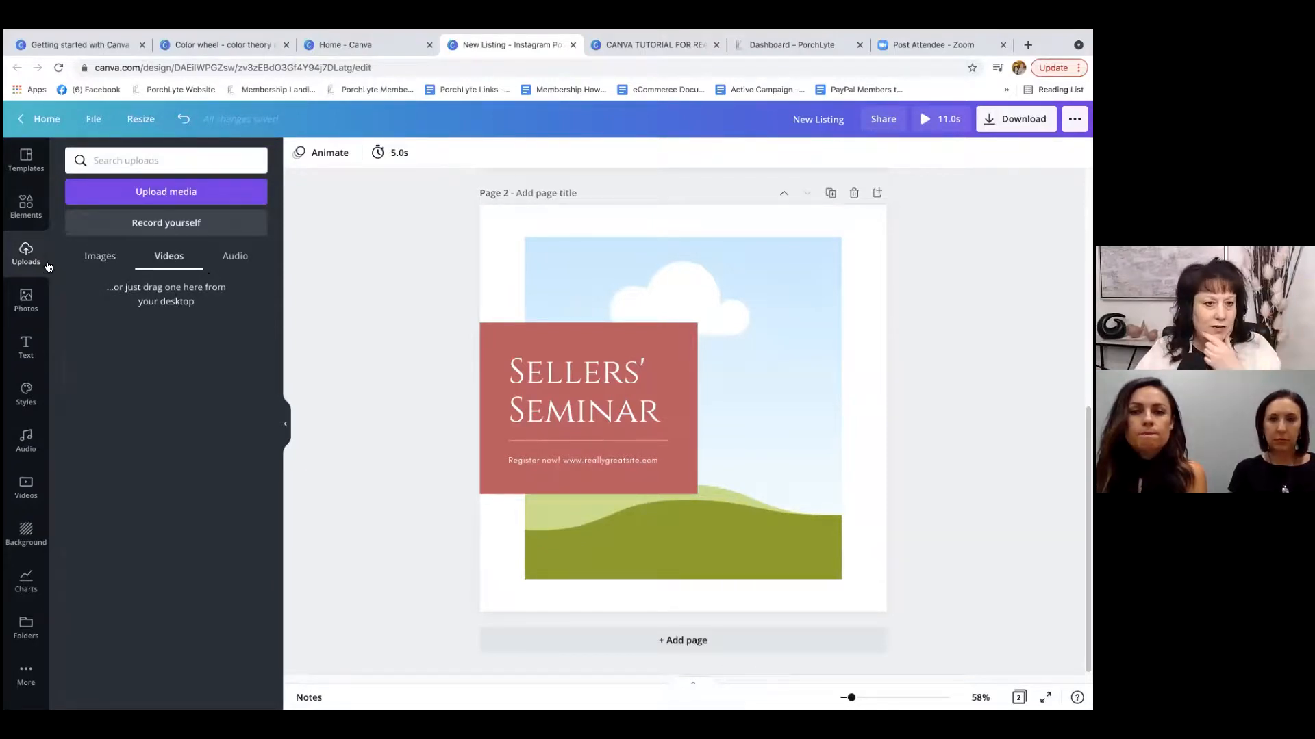
{"action": "left_click", "coordinate": [24, 487]}
{"action": "scroll", "coordinate": [200, 312], "scroll_direction": "down", "scroll_amount": 3}
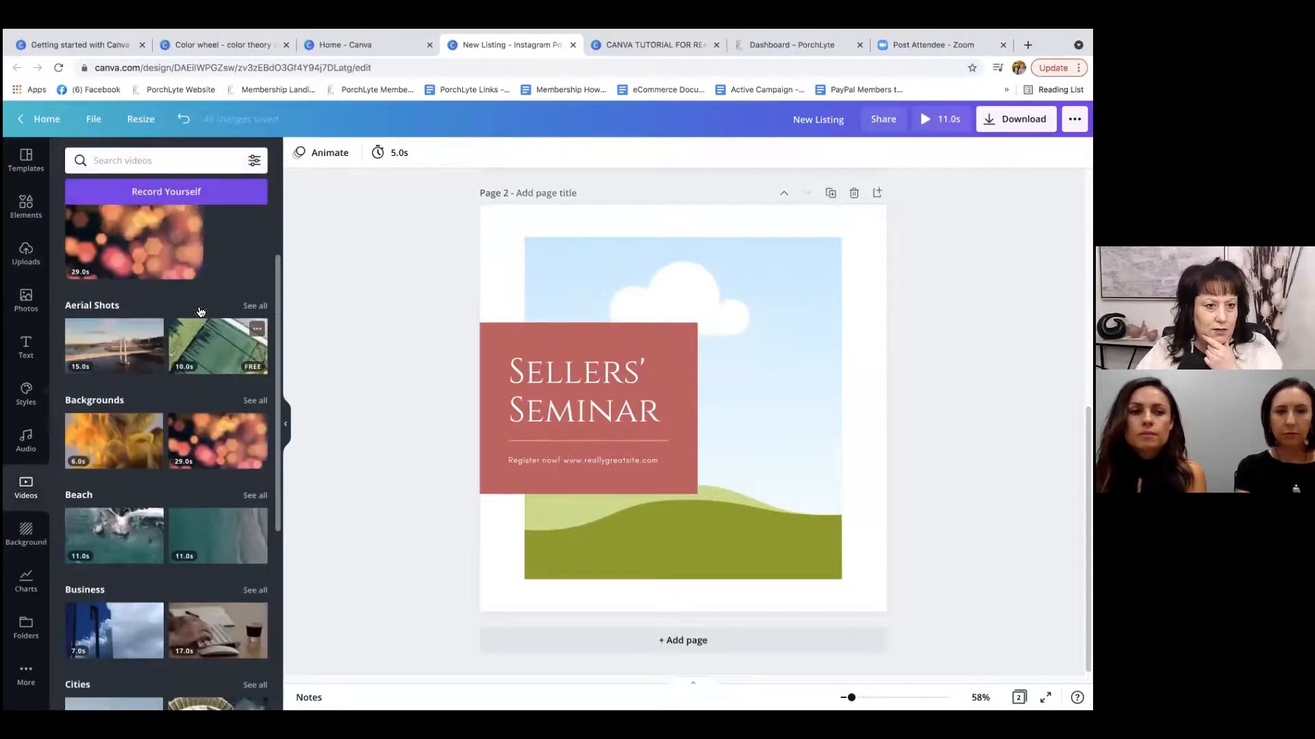
{"action": "scroll", "coordinate": [200, 313], "scroll_direction": "up", "scroll_amount": 3}
{"action": "left_click", "coordinate": [142, 161]}
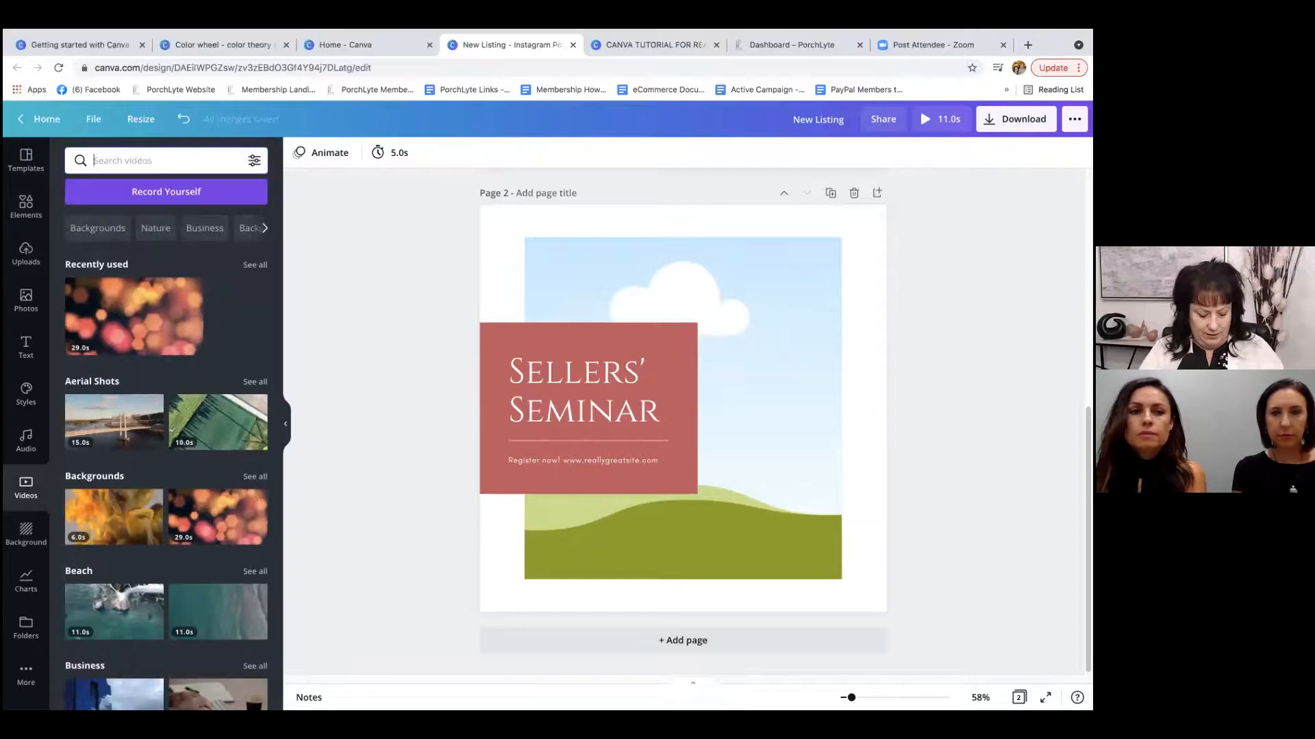
{"action": "type", "text": "real estate"}
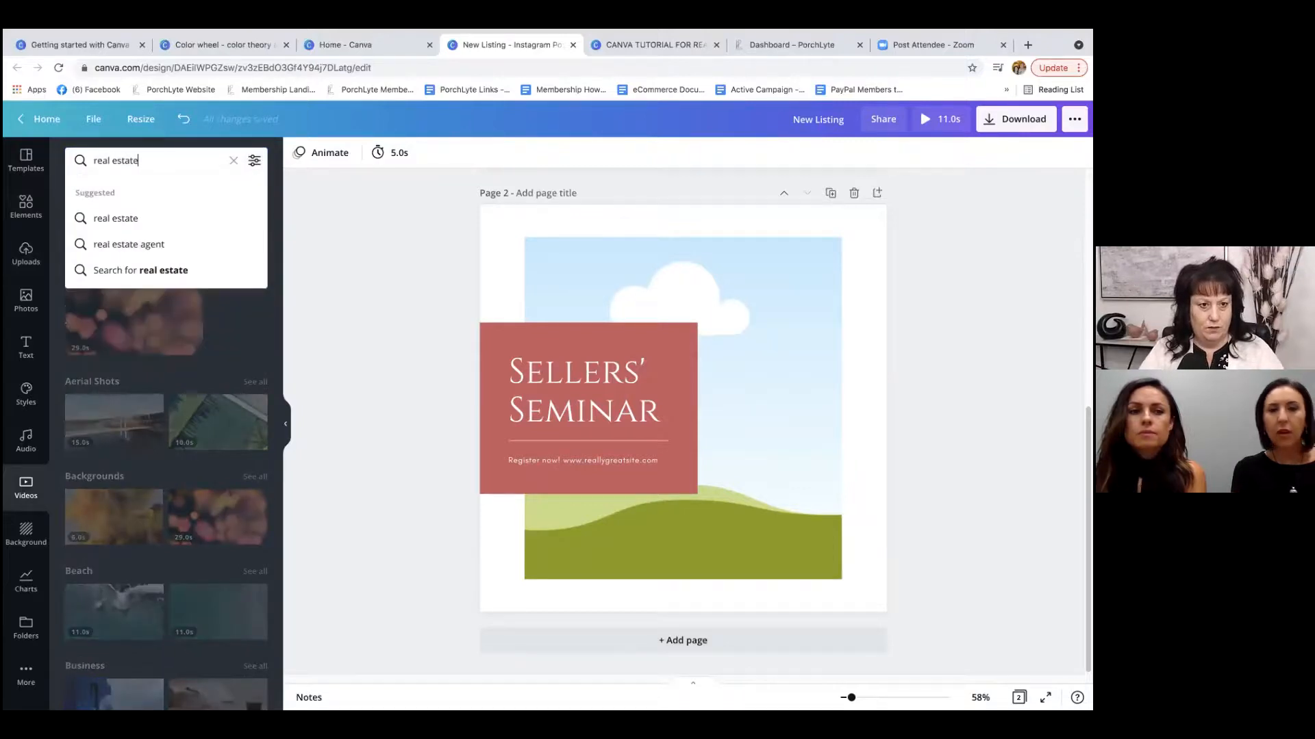
{"action": "key", "text": "Return"}
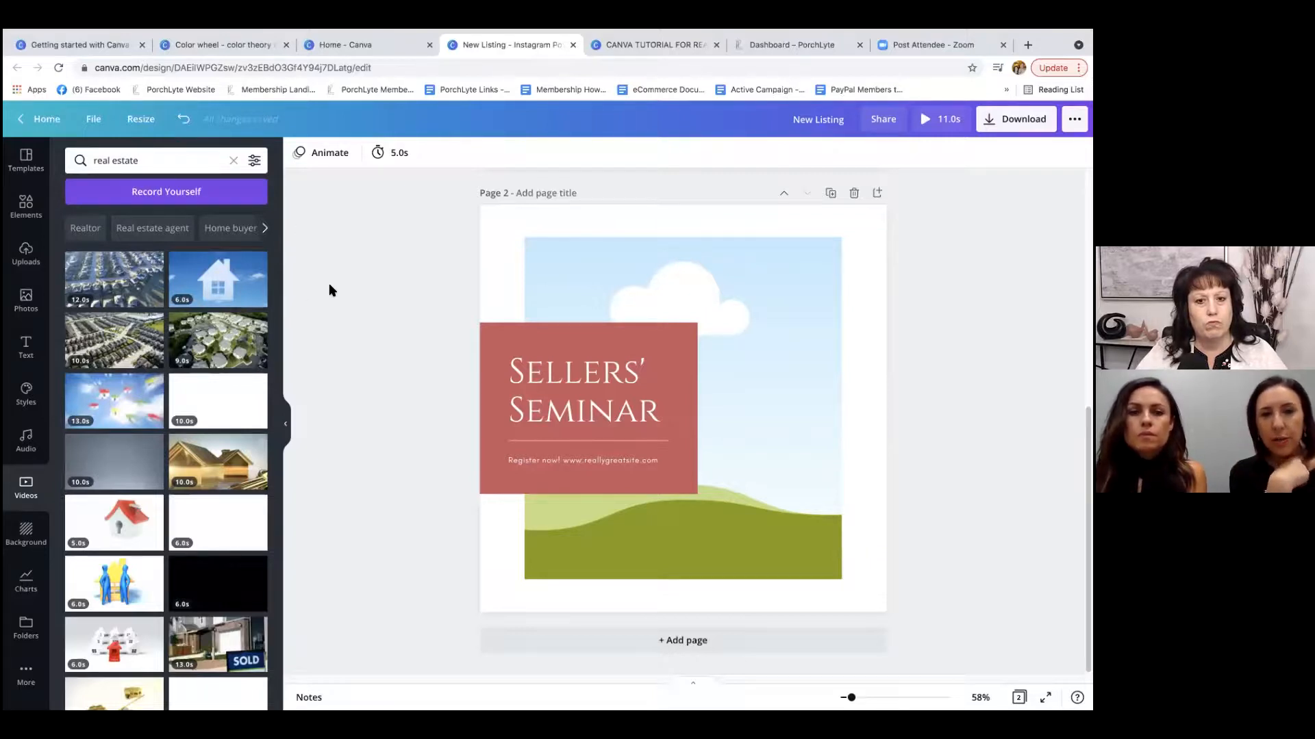
Look at the link option for the New Listing heading and for the address and price text on page 1.
{"action": "scroll", "coordinate": [330, 285], "scroll_direction": "up", "scroll_amount": 5}
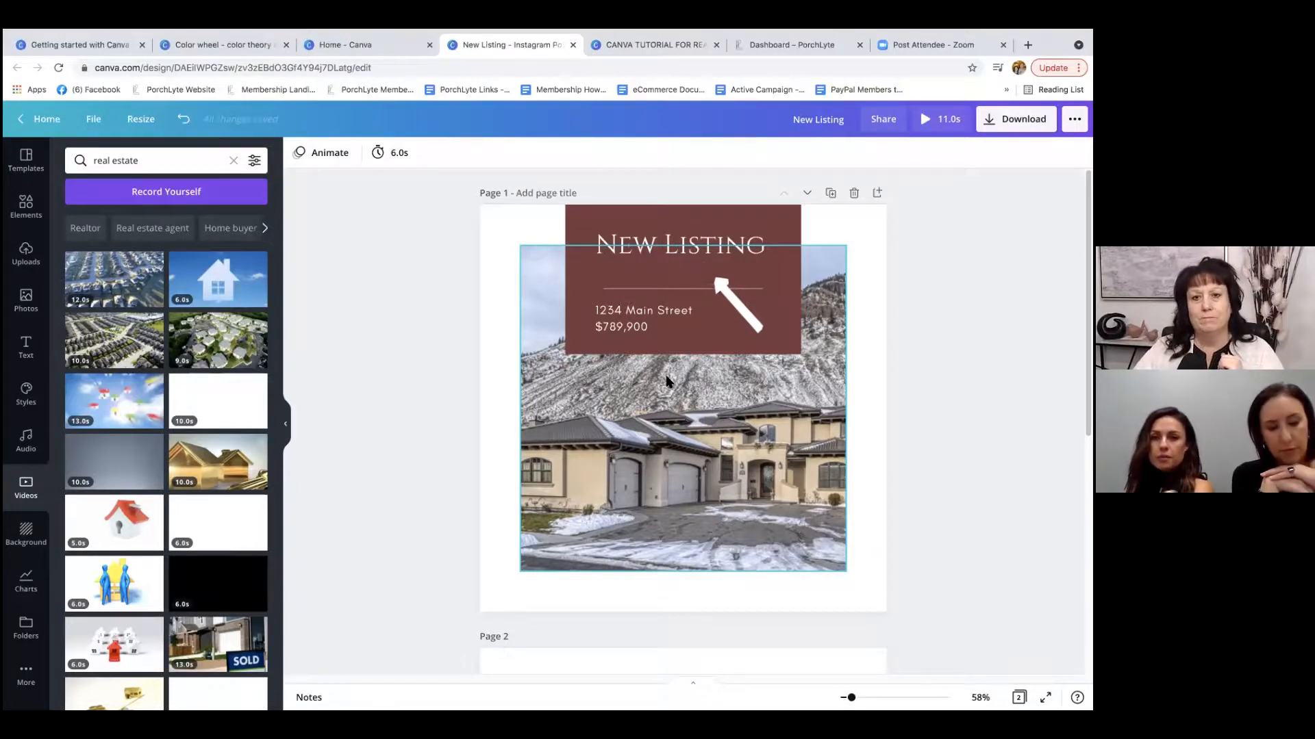
{"action": "left_click", "coordinate": [659, 248]}
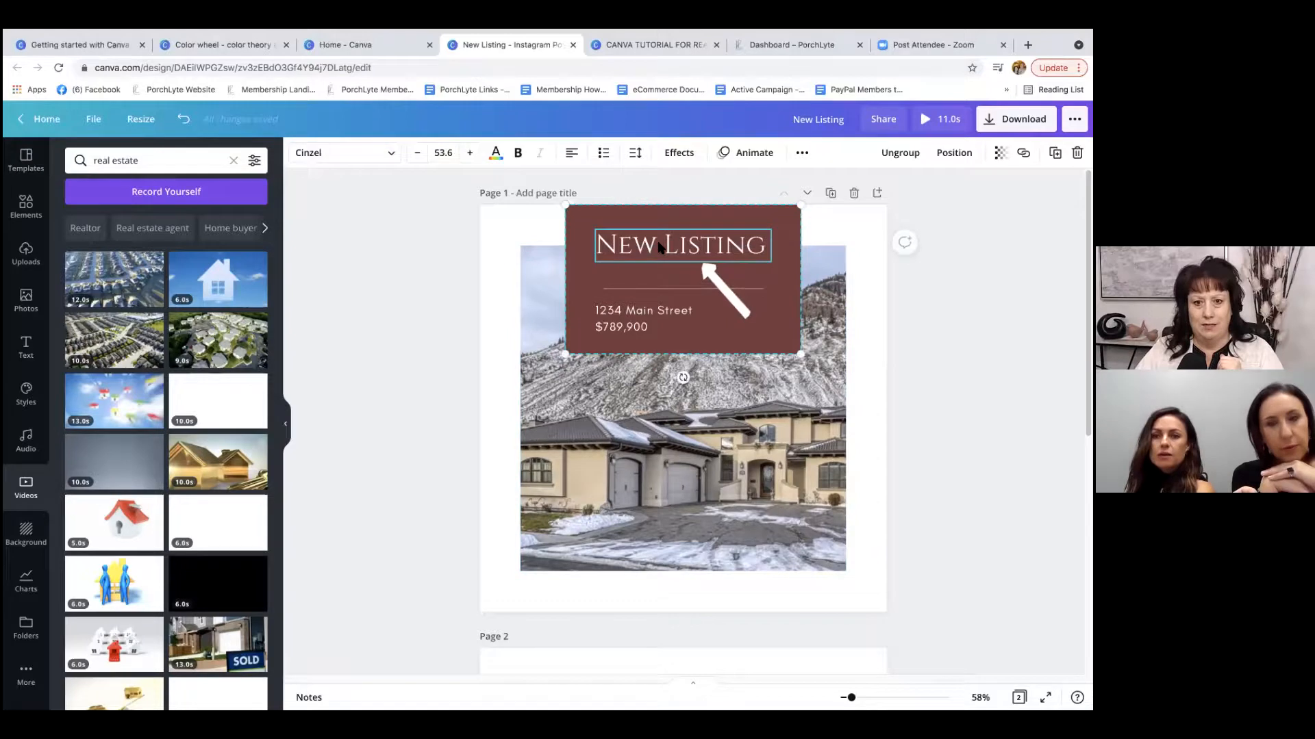
{"action": "left_click", "coordinate": [1023, 153]}
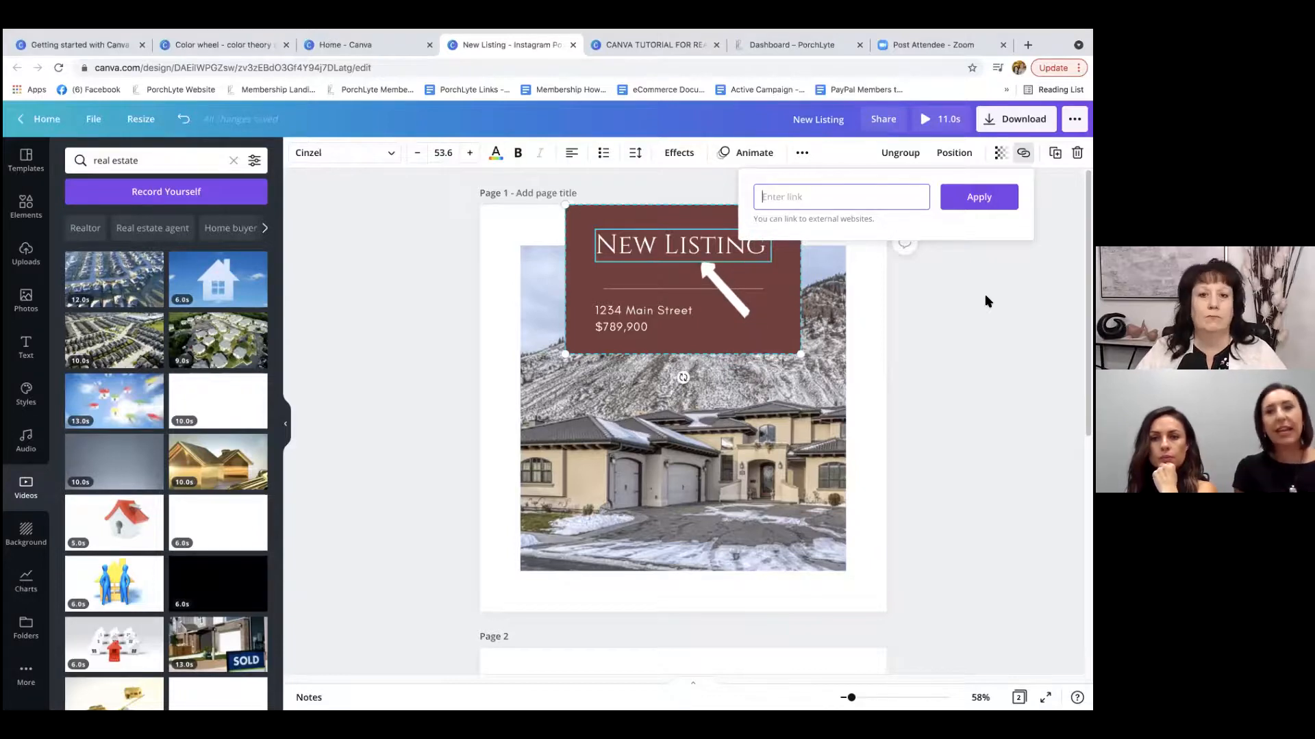
{"action": "left_click", "coordinate": [639, 332]}
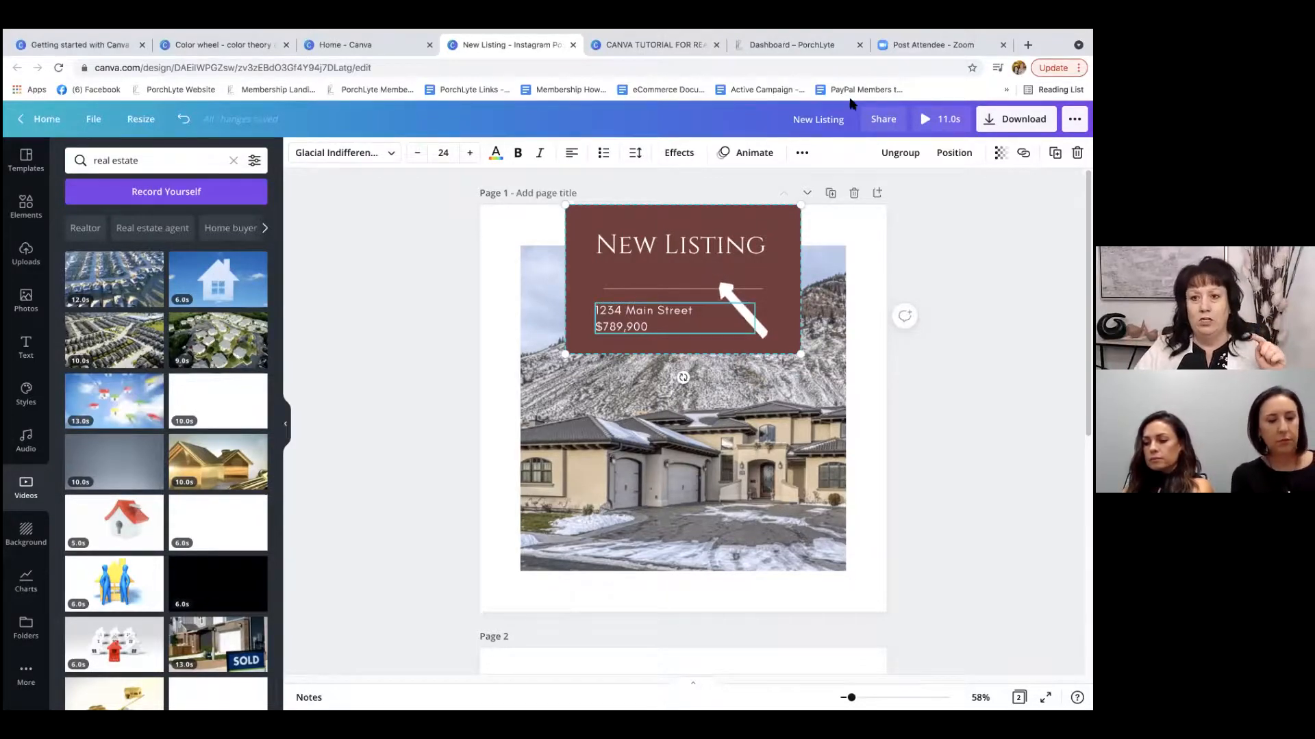
{"action": "left_click", "coordinate": [1023, 152]}
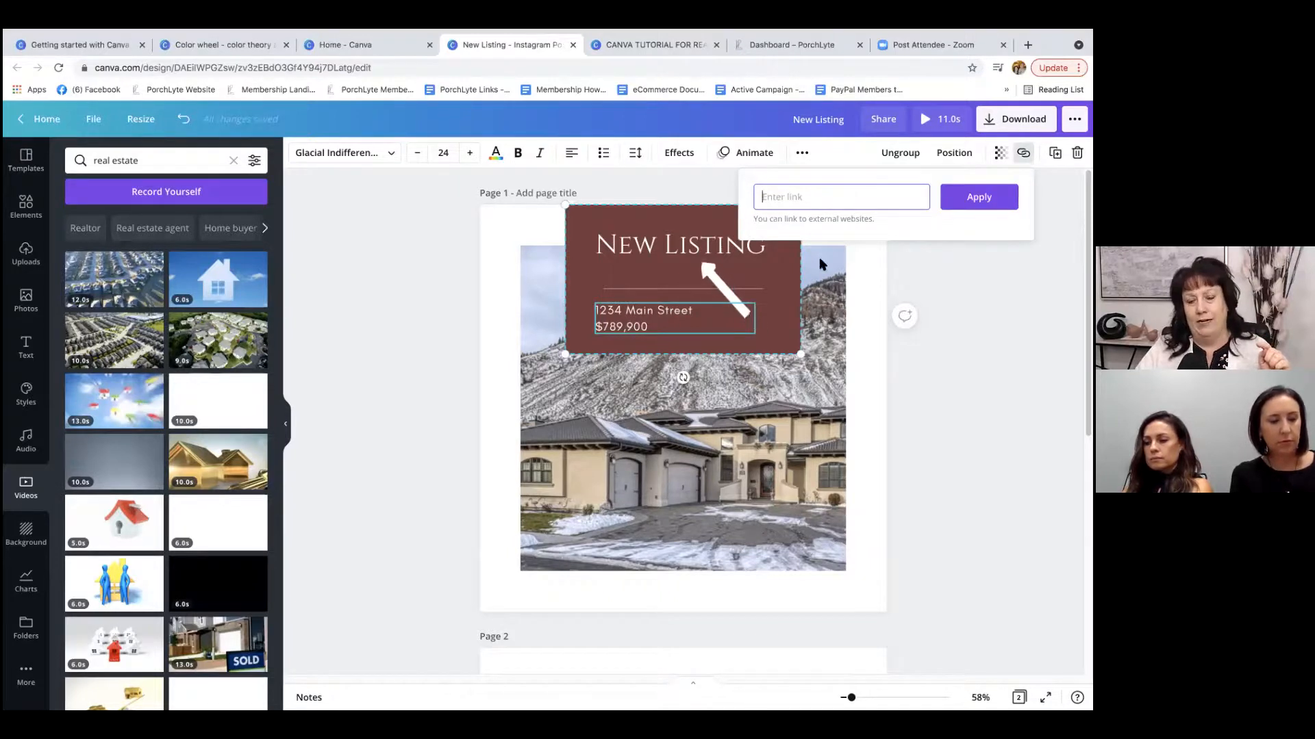
{"action": "key", "text": "Escape"}
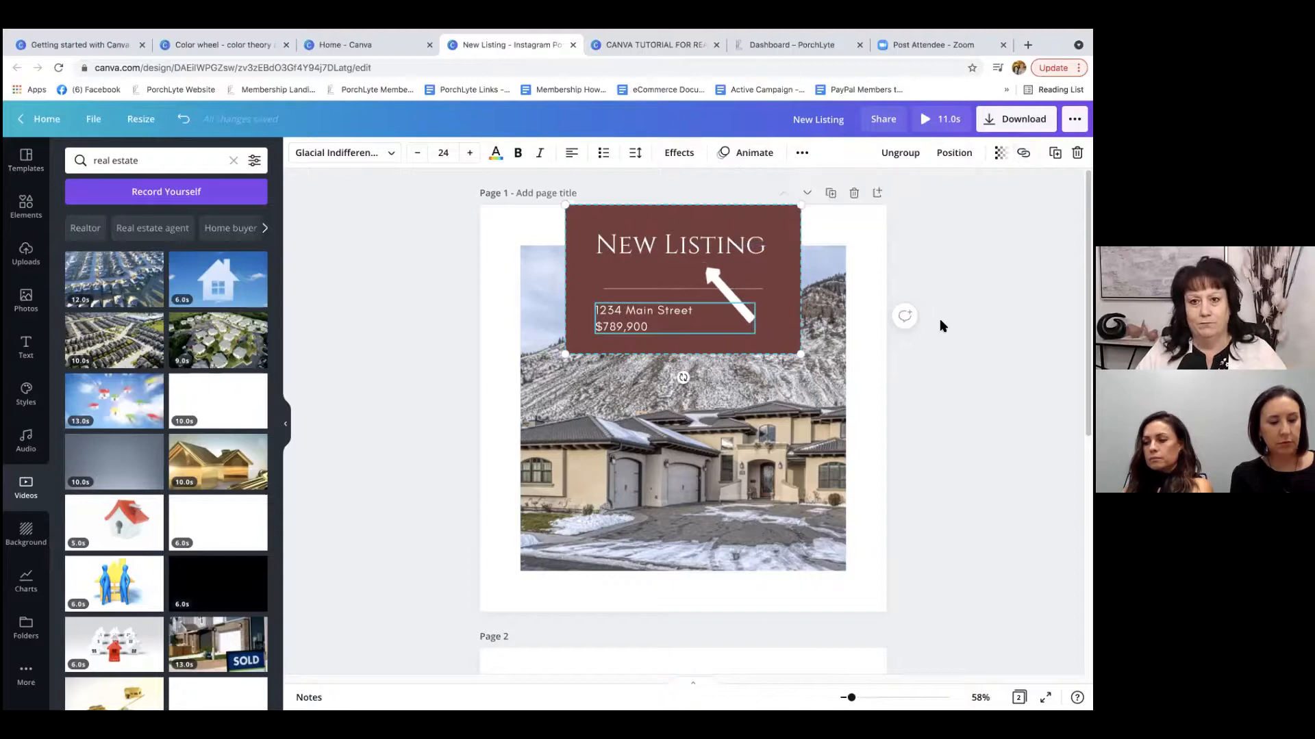
Fill the grid on page 2 with the 13-second stock video of colourful houses against a blue sky.
{"action": "scroll", "coordinate": [924, 254], "scroll_direction": "down", "scroll_amount": 6}
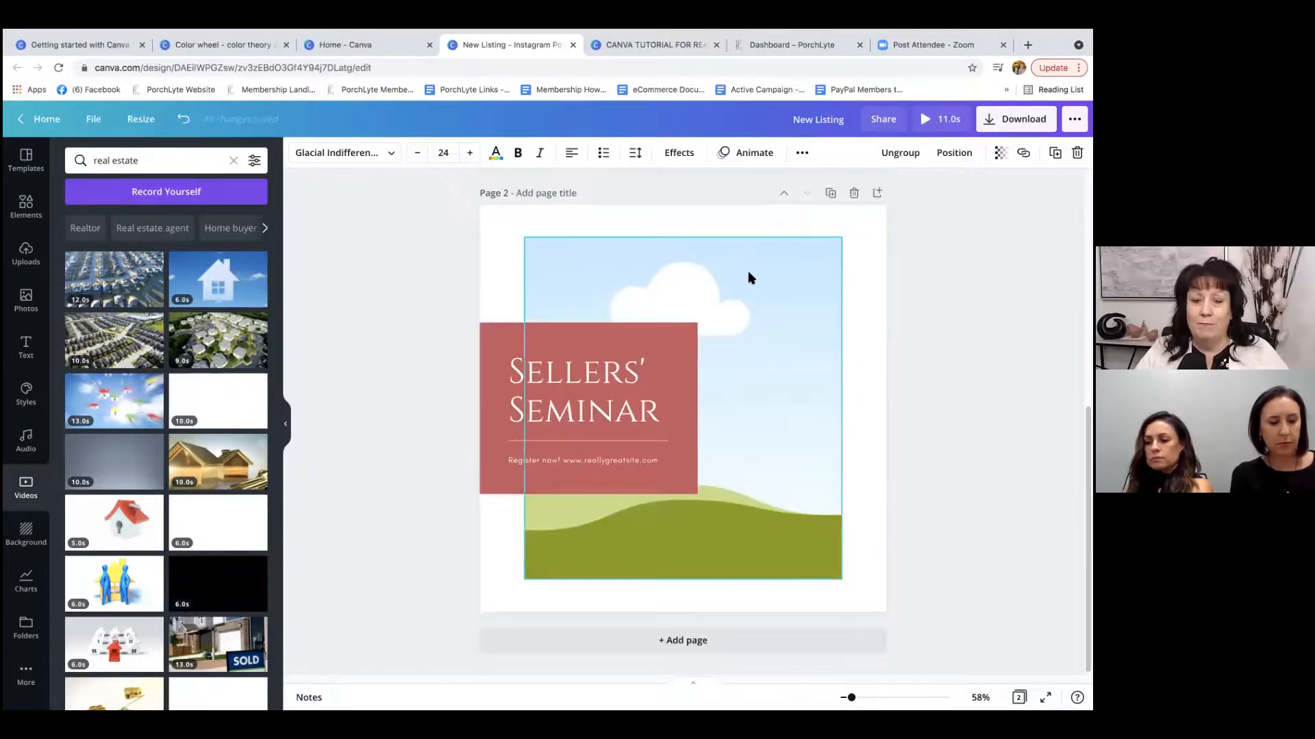
{"action": "left_click", "coordinate": [725, 274]}
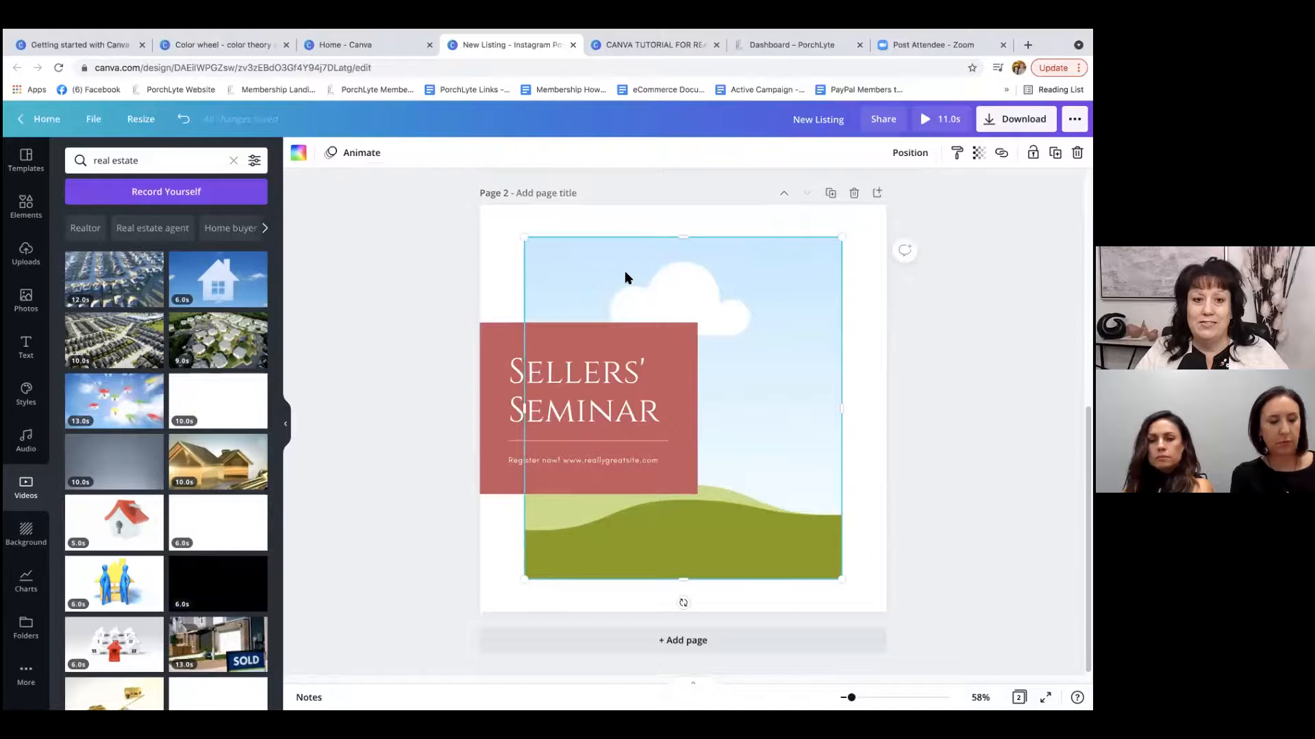
{"action": "left_click", "coordinate": [26, 253]}
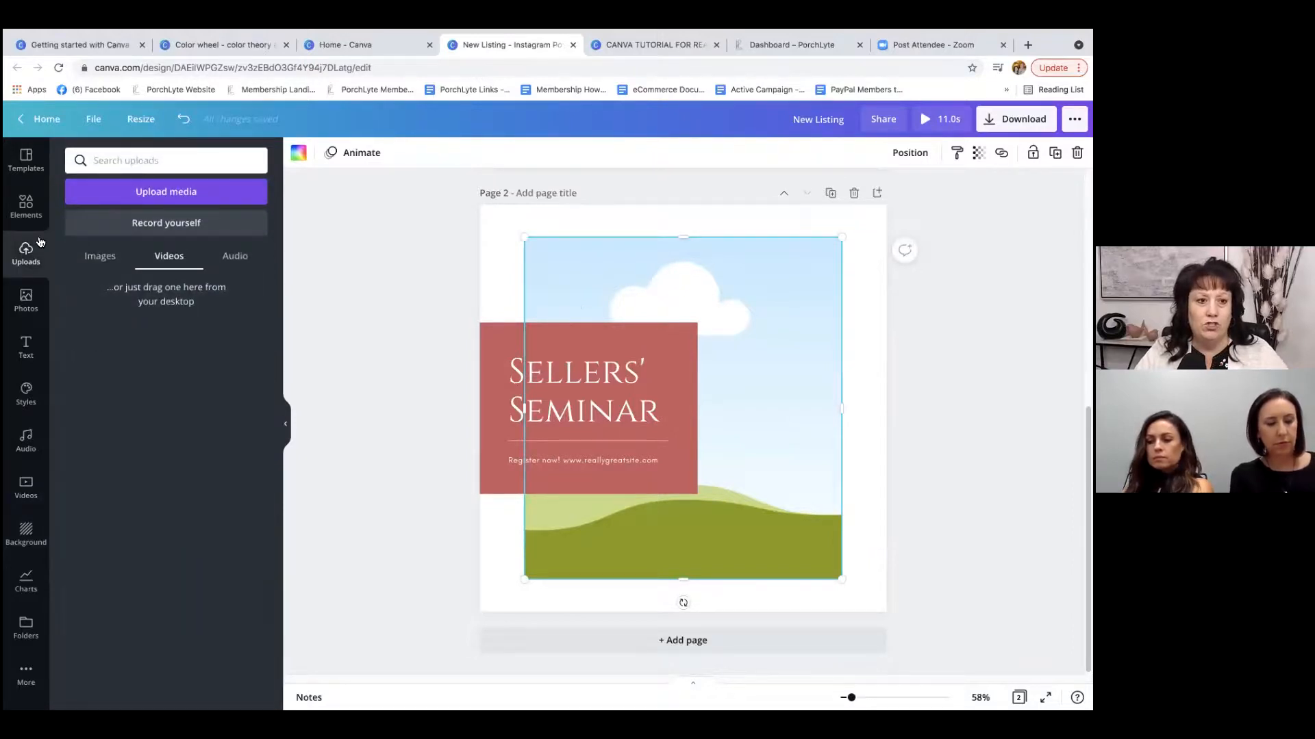
{"action": "left_click", "coordinate": [26, 484]}
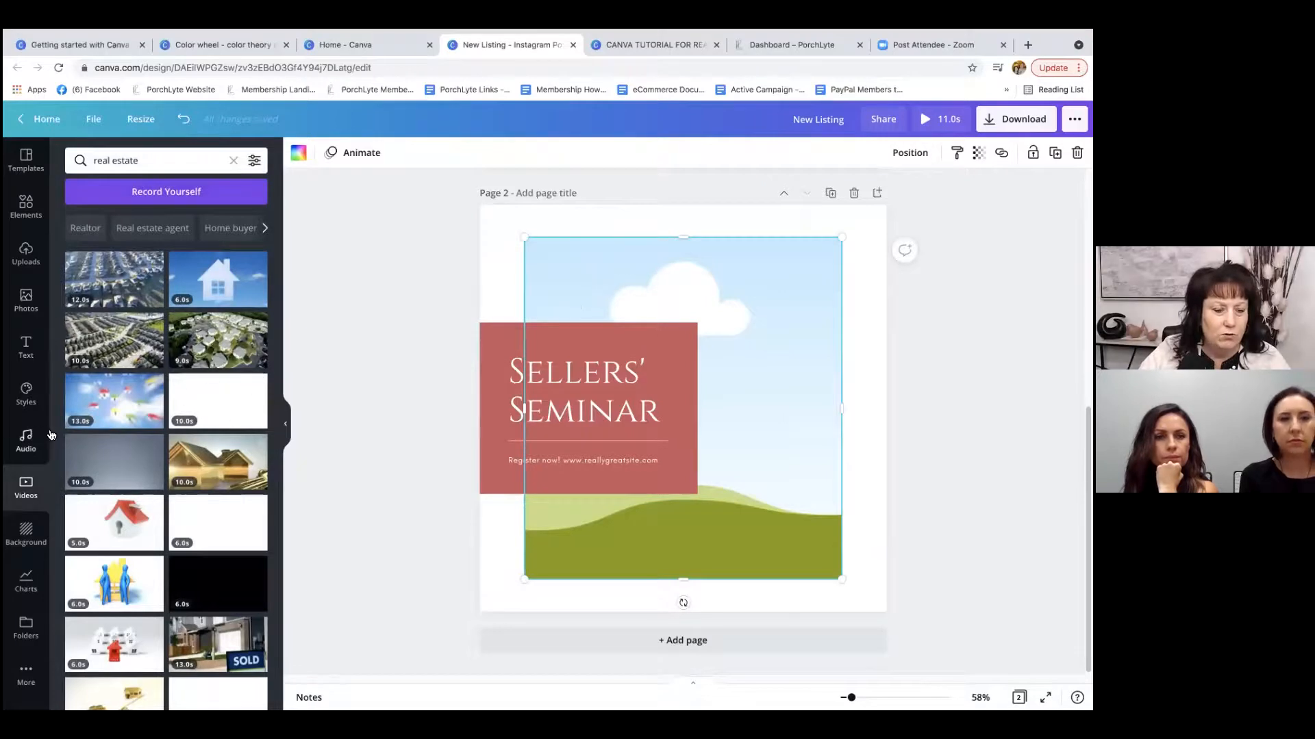
{"action": "left_click_drag", "start_coordinate": [106, 405], "coordinate": [565, 254]}
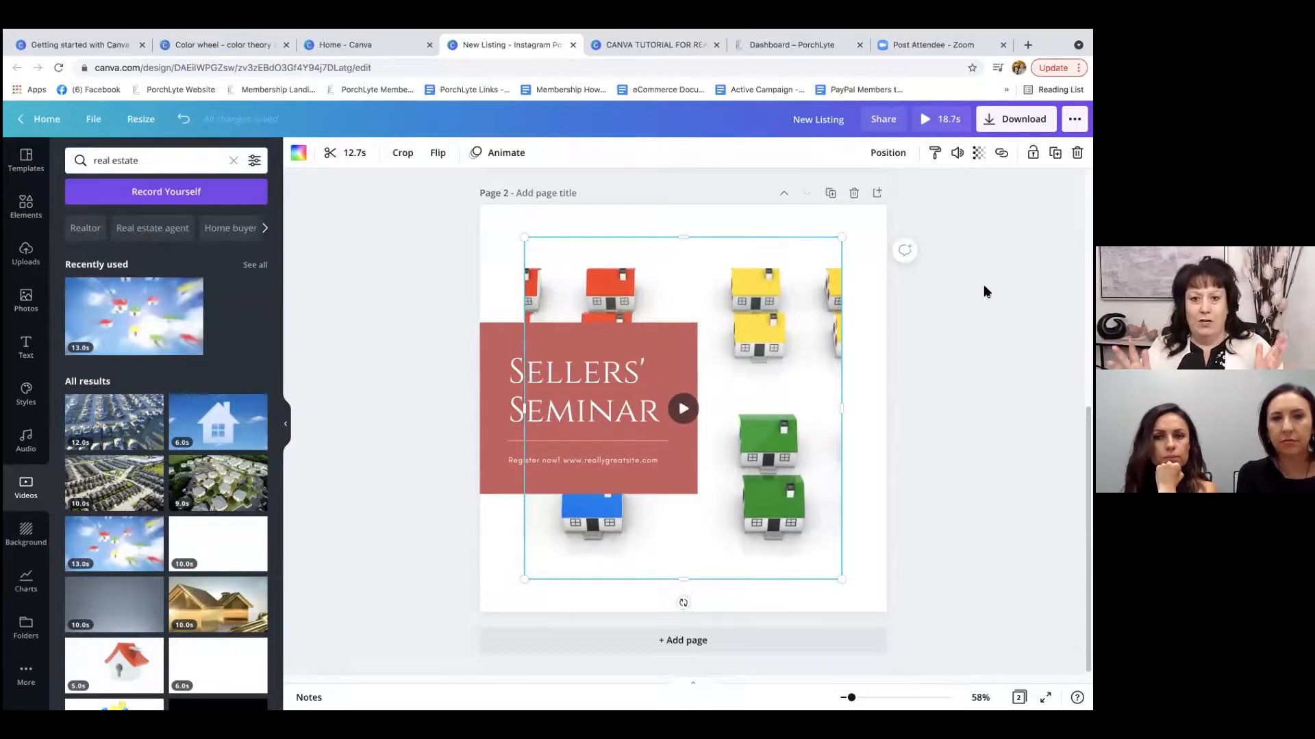
{"action": "left_click", "coordinate": [432, 250]}
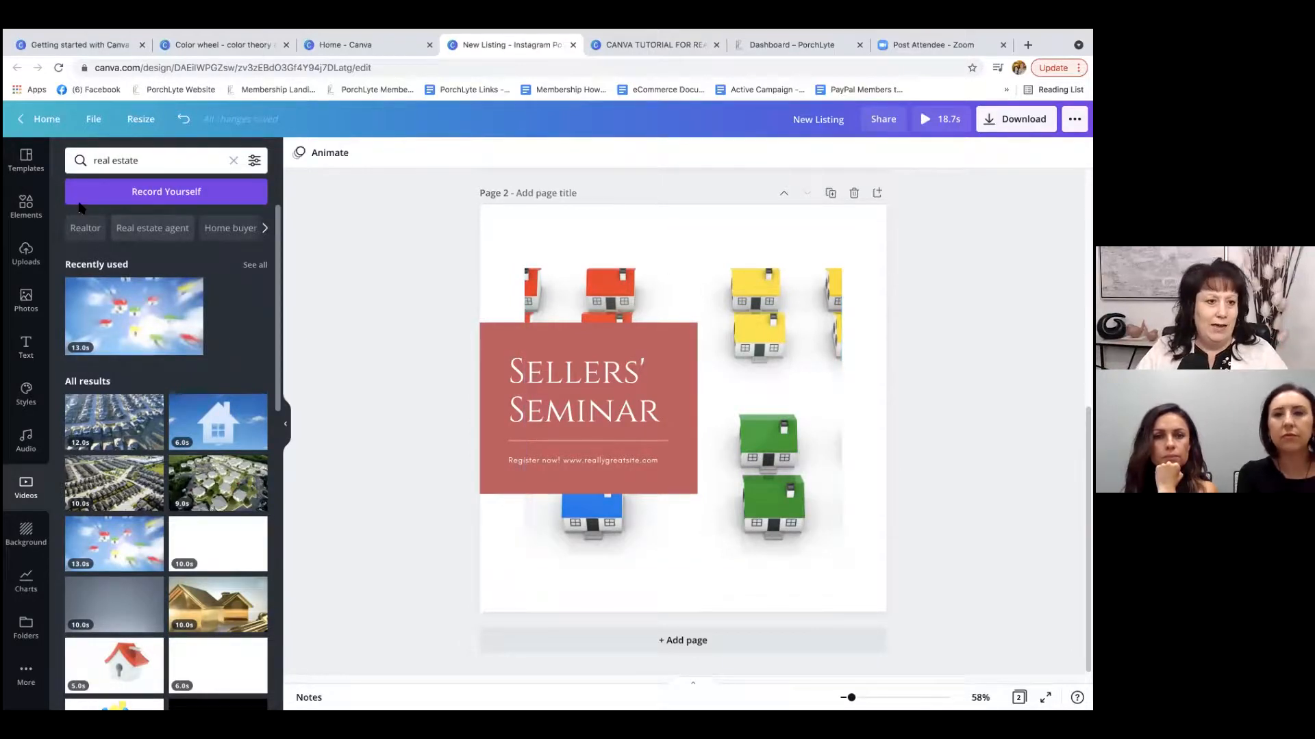
Search the design elements for "phone".
{"action": "left_click", "coordinate": [18, 218]}
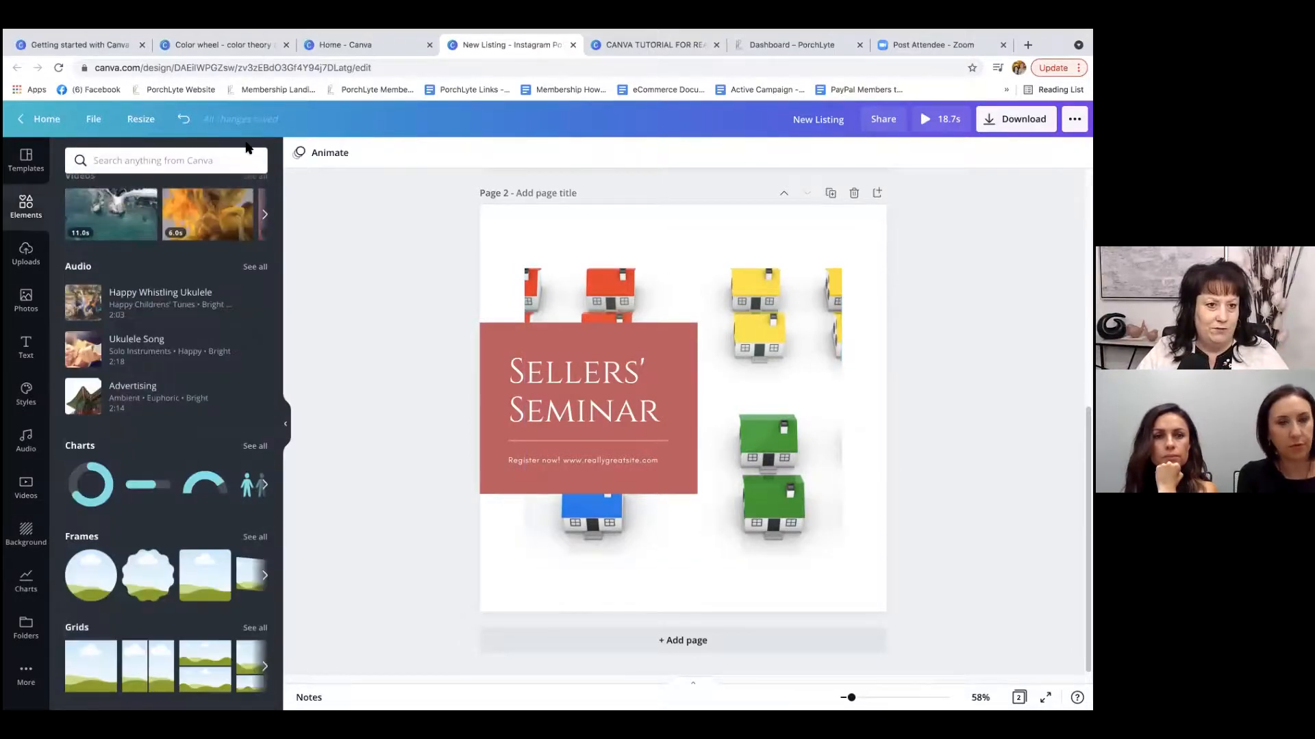
{"action": "left_click", "coordinate": [230, 163]}
{"action": "type", "text": "phone"}
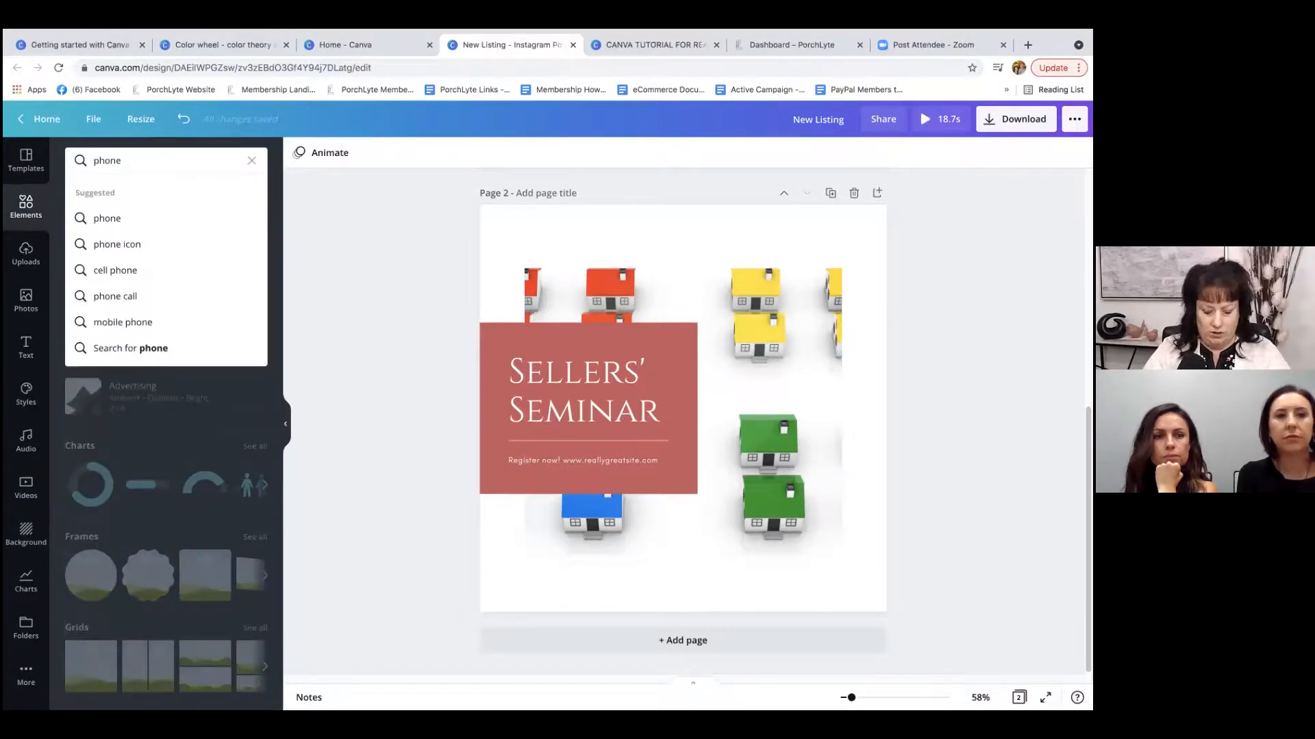
{"action": "key", "text": "Return"}
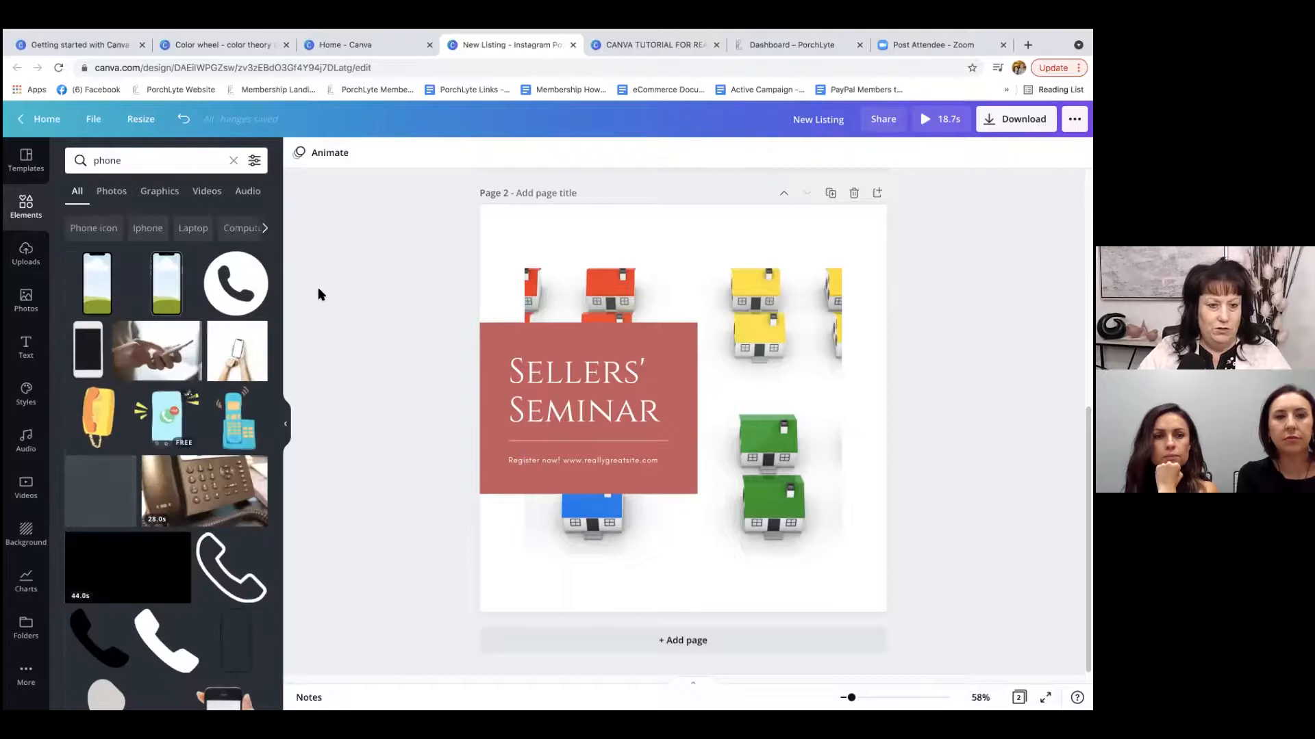
Delete the video of colourful houses from the grid on page 2, keeping the grid itself.
{"action": "left_click", "coordinate": [742, 296]}
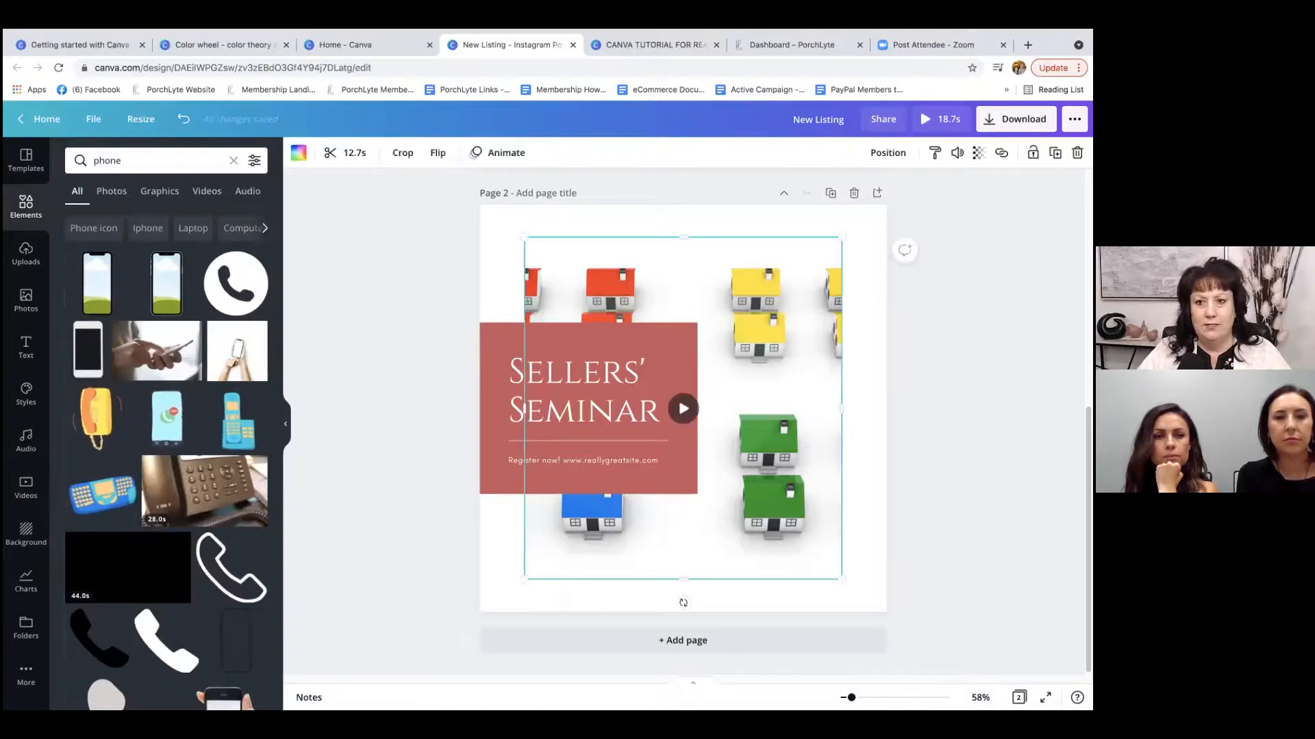
{"action": "left_click", "coordinate": [1077, 153]}
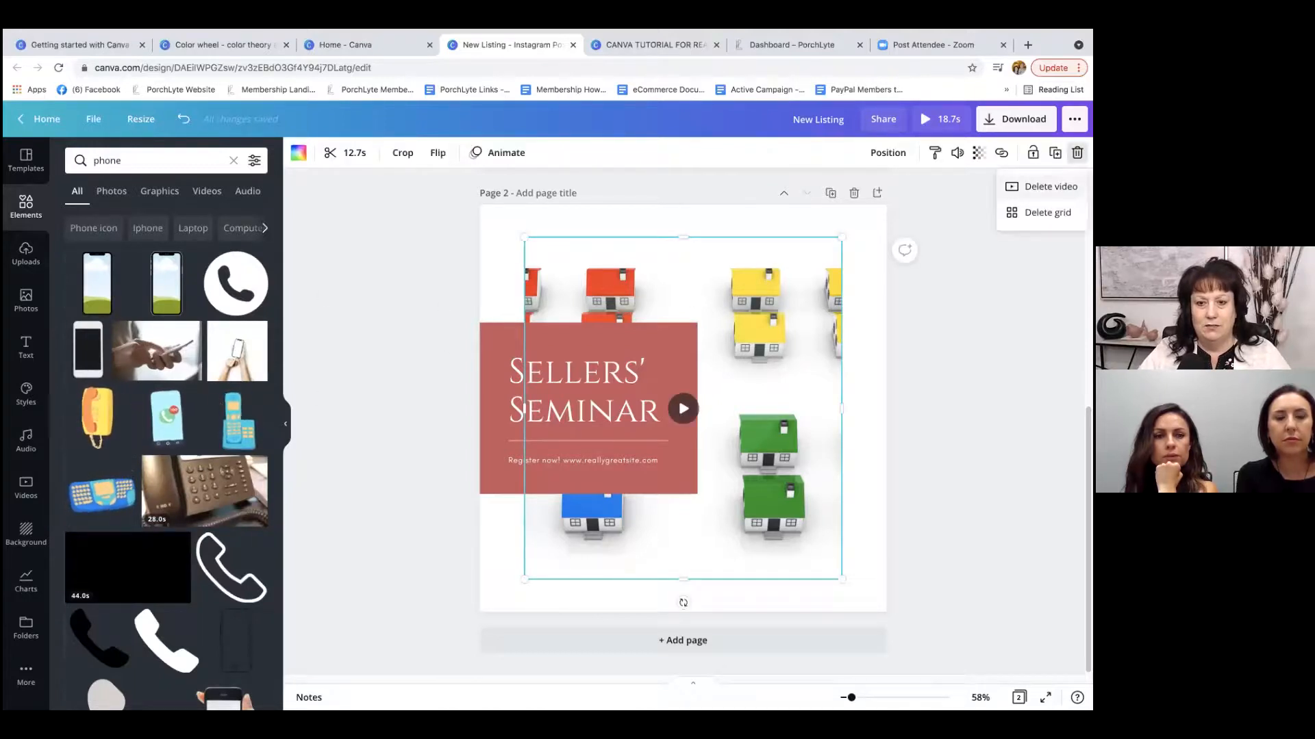
{"action": "left_click", "coordinate": [1051, 186]}
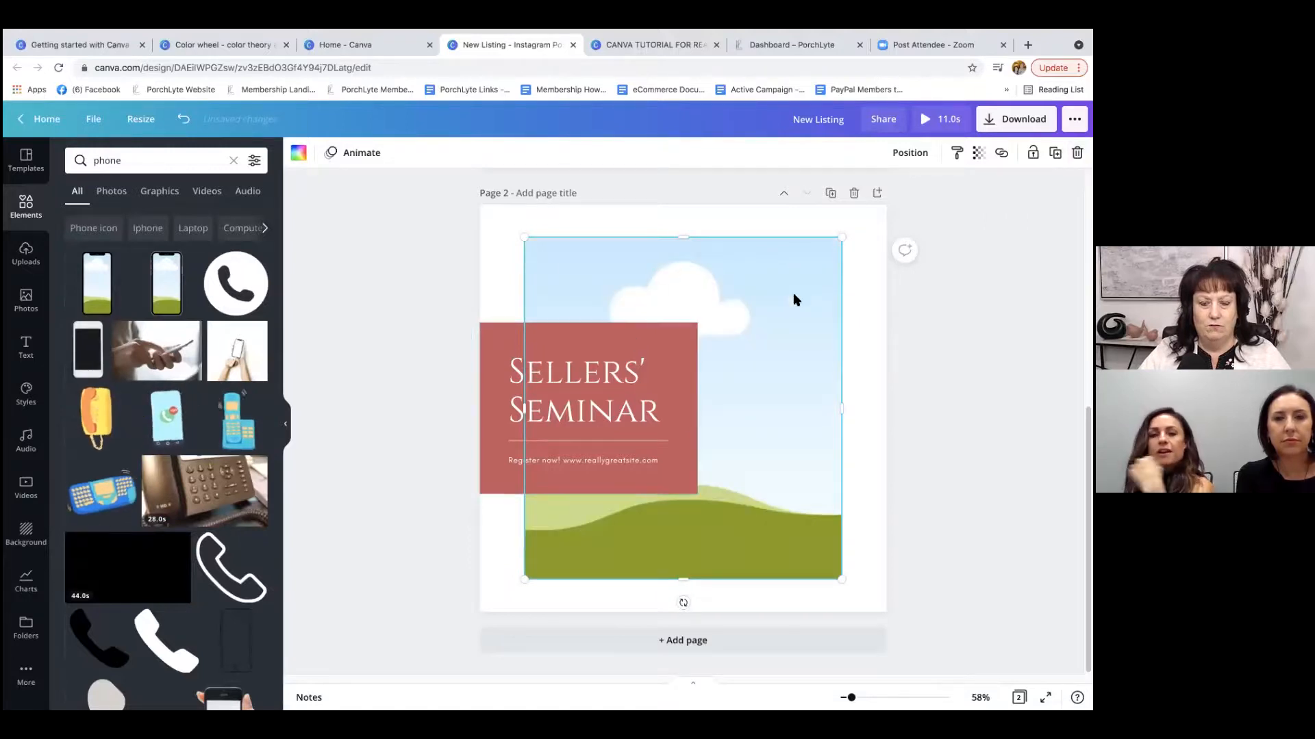
{"action": "key", "text": "Delete"}
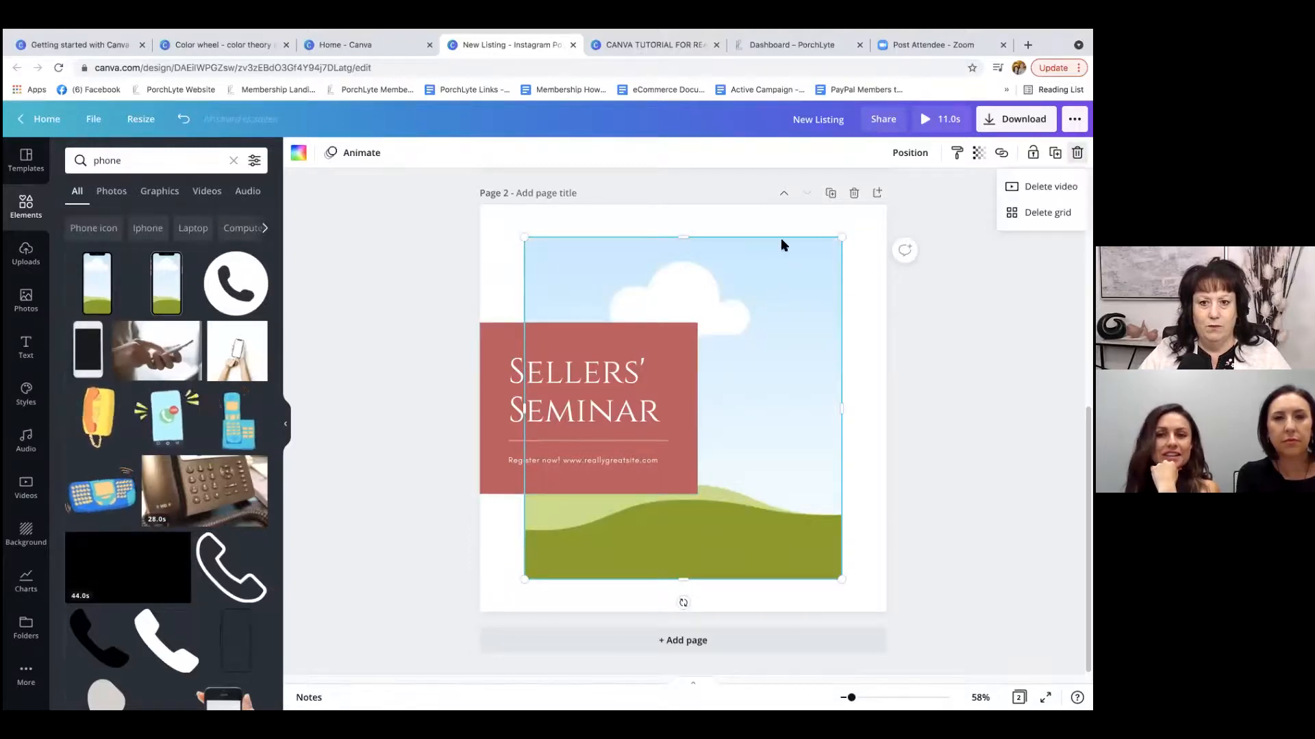
{"action": "left_click", "coordinate": [927, 258]}
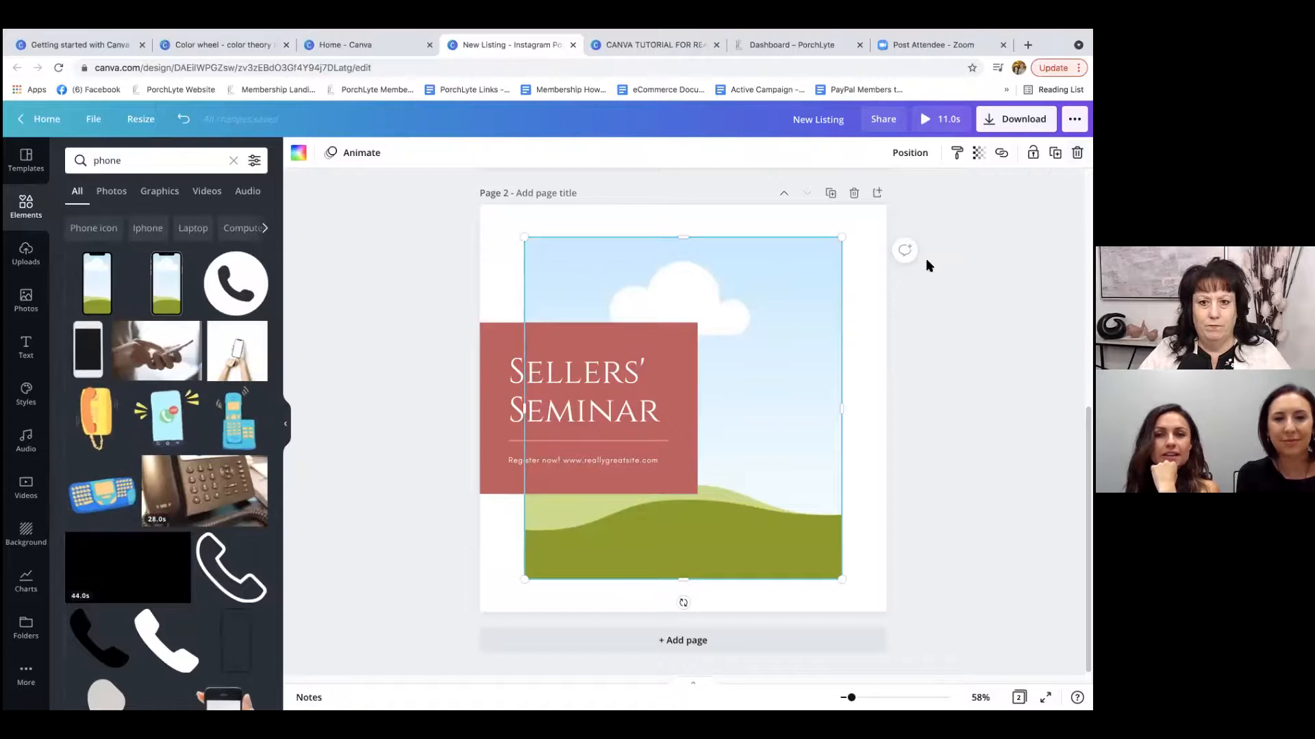
Add a black smartphone frame beside the Sellers' Seminar box on page 2 and fill it with the 13-second colourful houses video.
{"action": "left_click", "coordinate": [166, 284]}
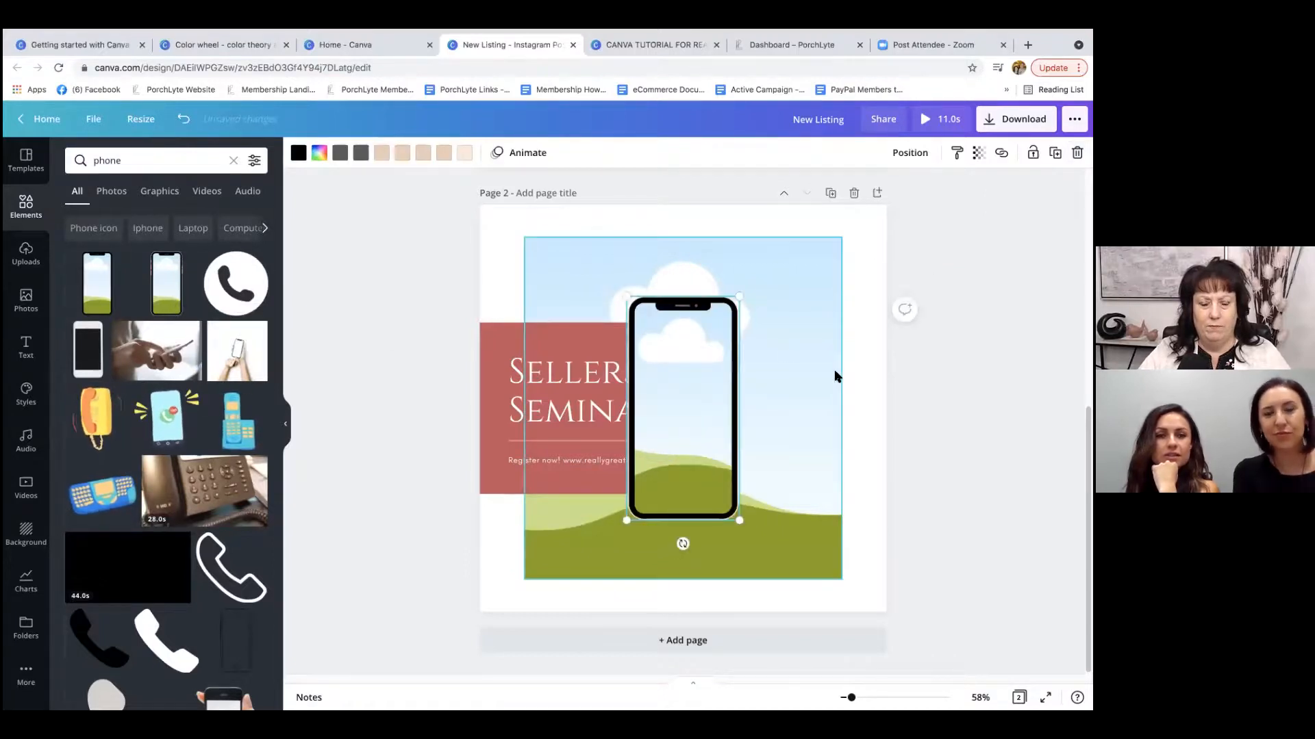
{"action": "left_click_drag", "start_coordinate": [694, 371], "coordinate": [746, 341]}
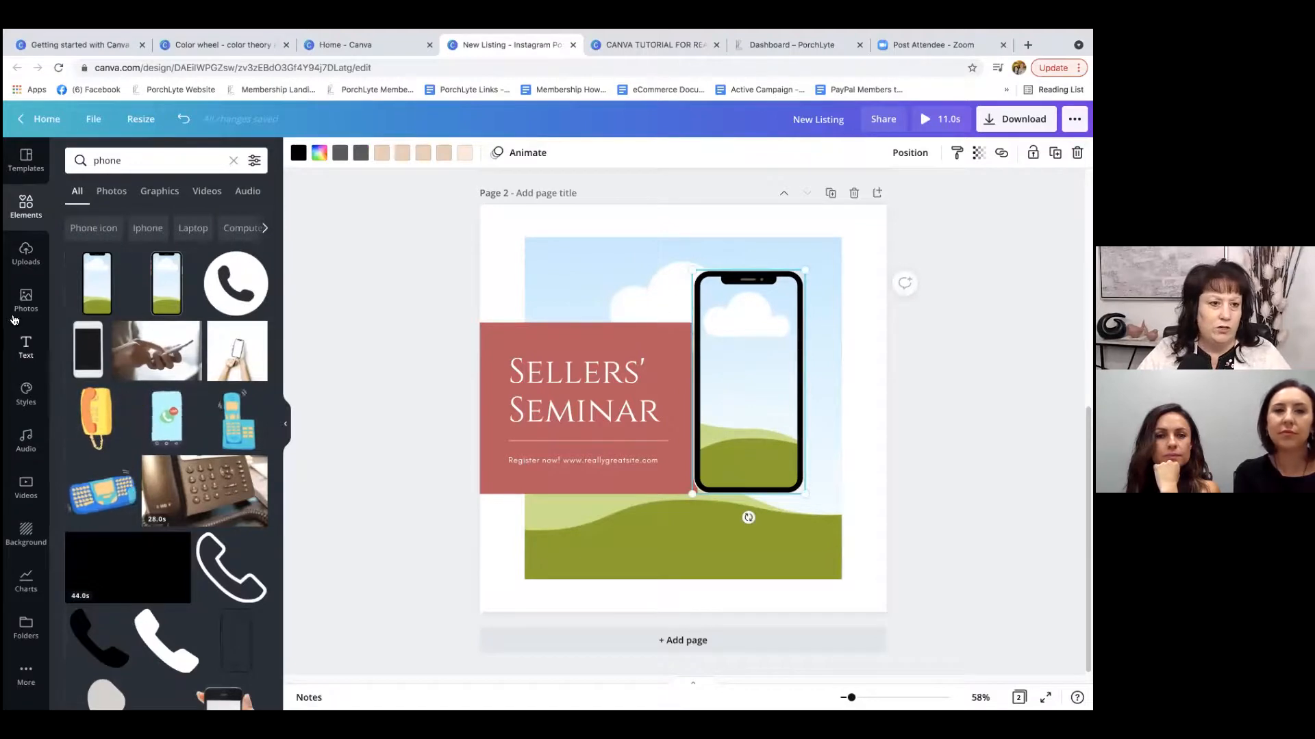
{"action": "left_click", "coordinate": [26, 482]}
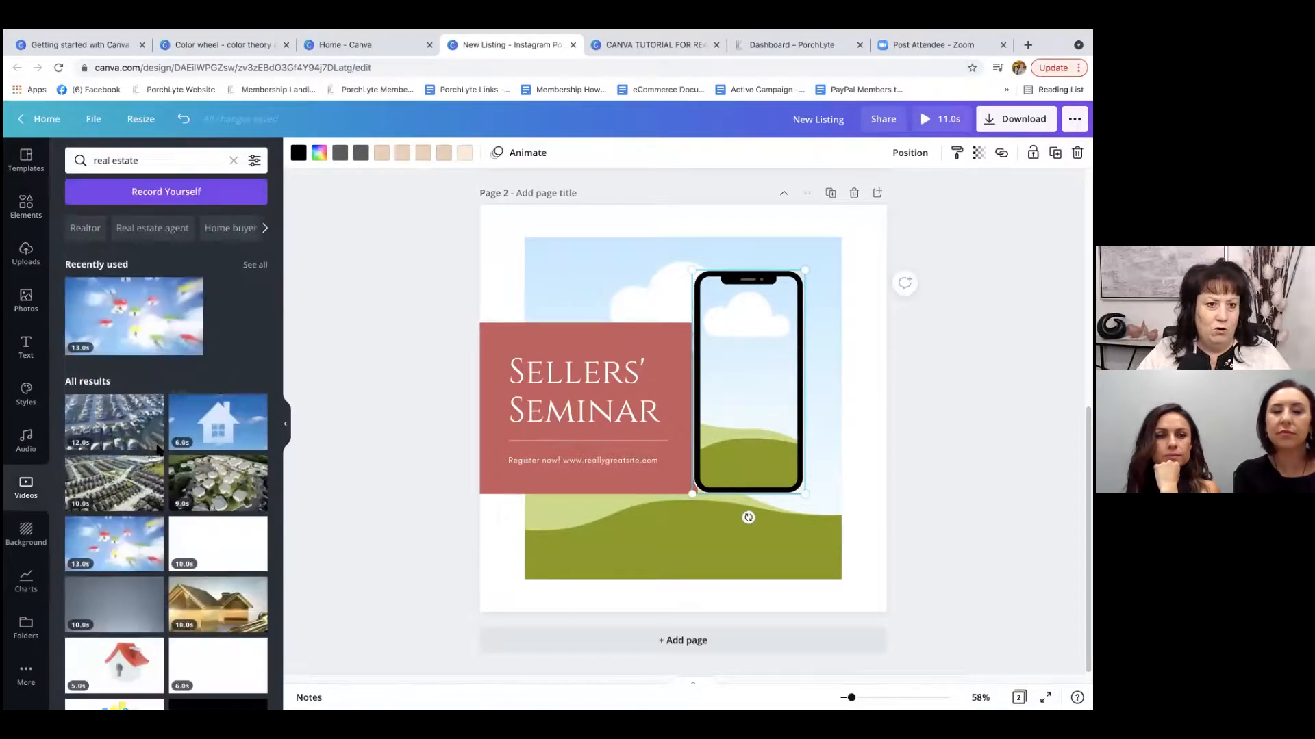
{"action": "left_click_drag", "start_coordinate": [130, 315], "coordinate": [753, 356]}
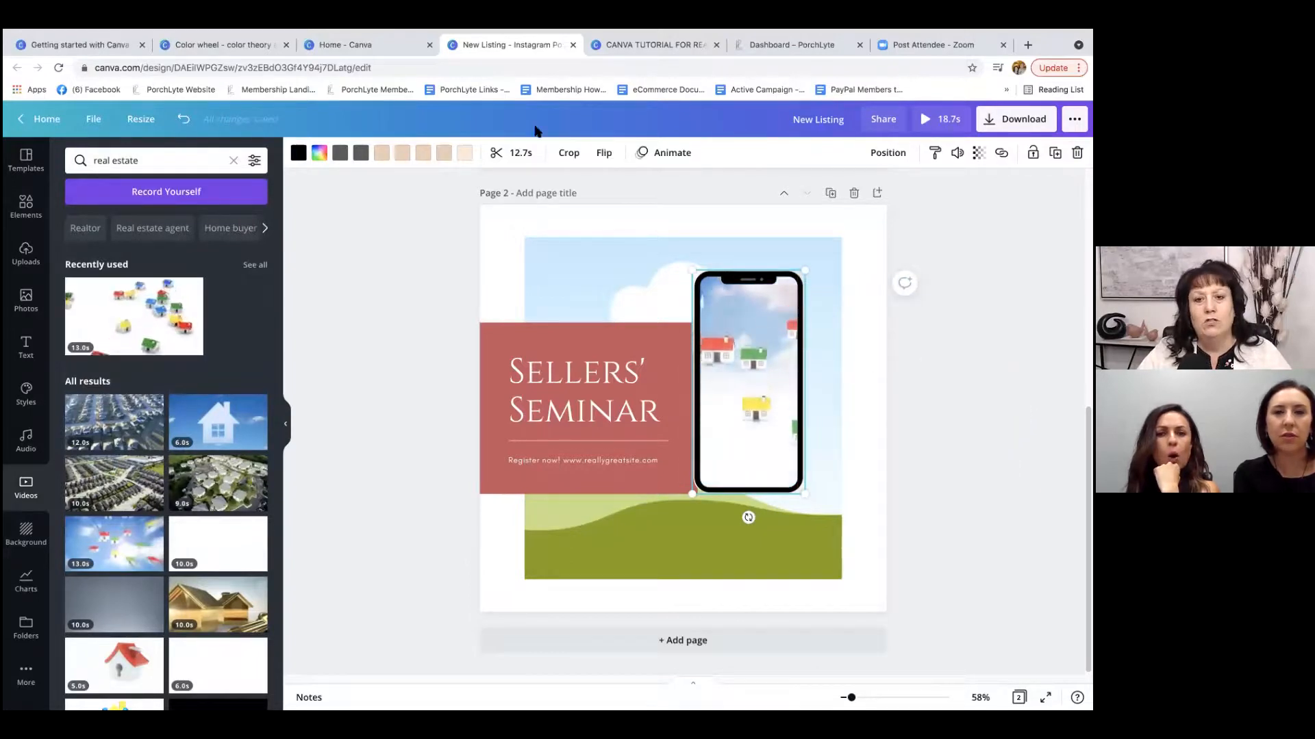
Delete the empty grid behind the phone on page 2 and enlarge the phone frame to about nine tenths of the page height.
{"action": "left_click", "coordinate": [610, 243]}
{"action": "key", "text": "Delete"}
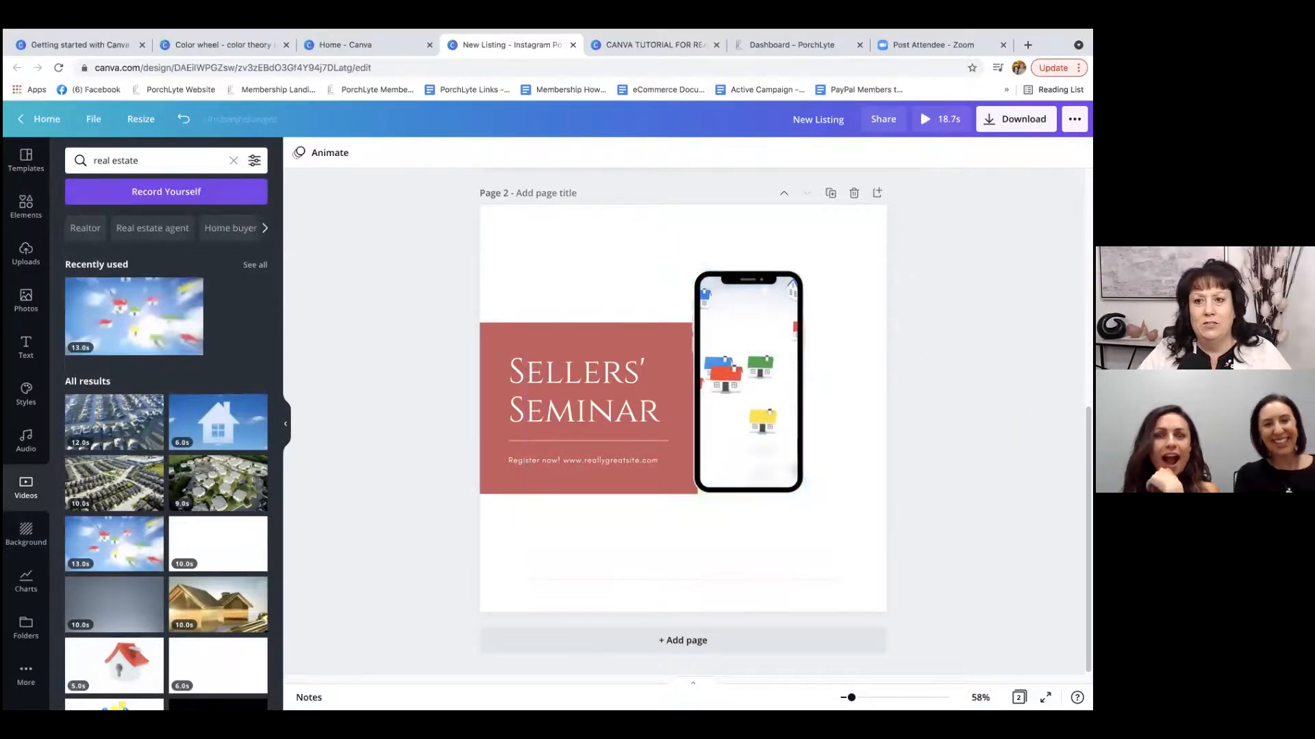
{"action": "left_click", "coordinate": [749, 376]}
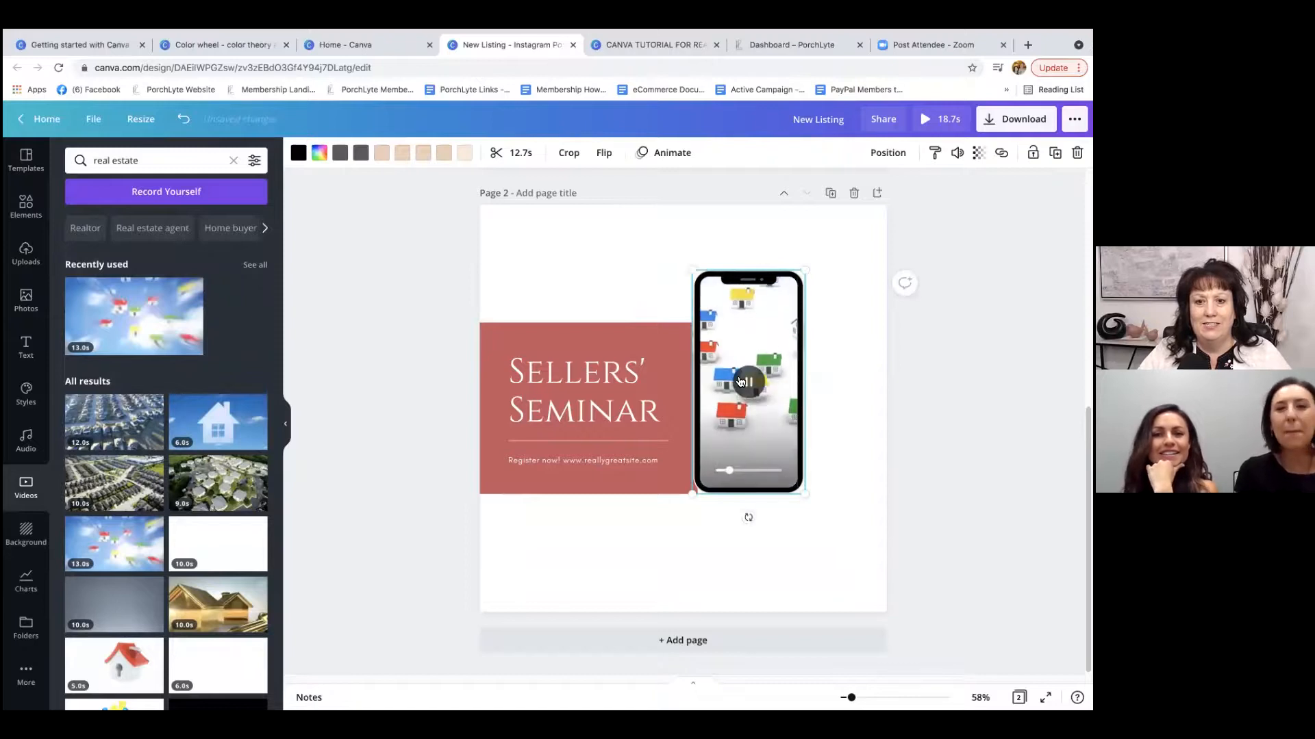
{"action": "left_click_drag", "start_coordinate": [692, 494], "coordinate": [575, 602]}
{"action": "left_click_drag", "start_coordinate": [689, 499], "coordinate": [726, 466]}
{"action": "left_click", "coordinate": [931, 423]}
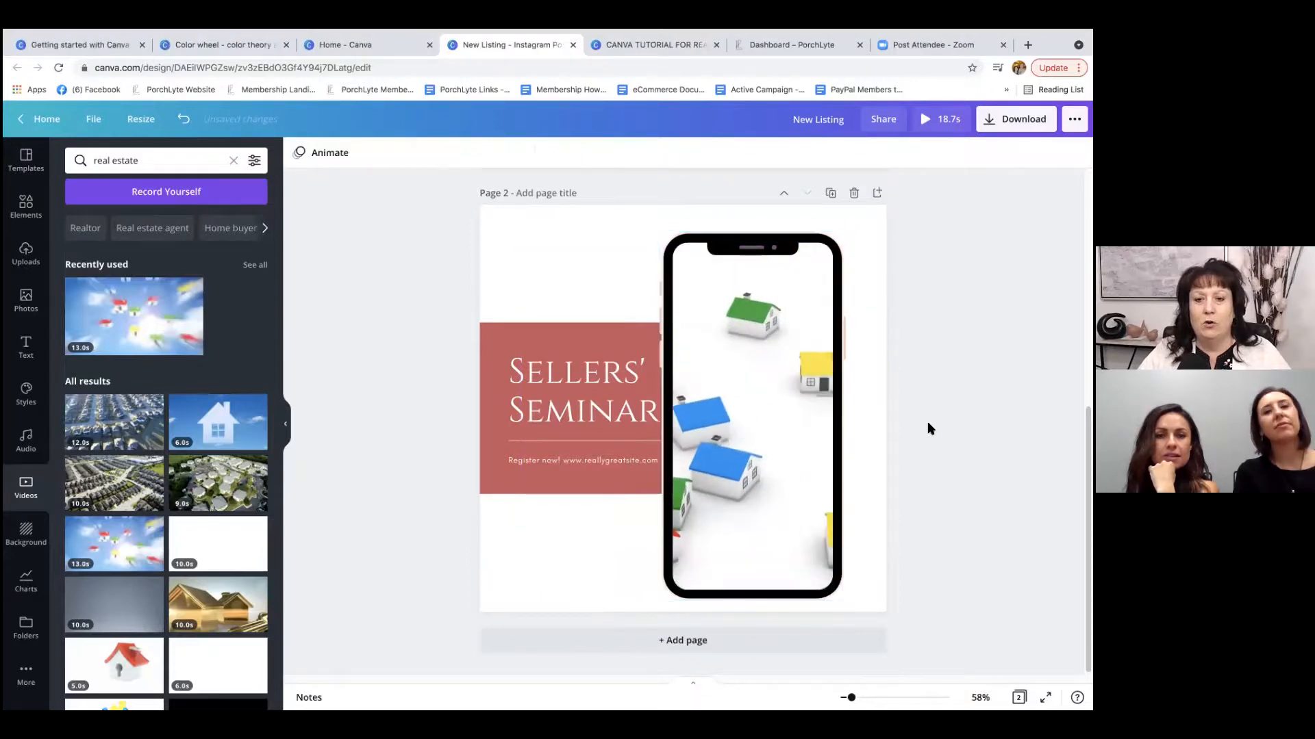